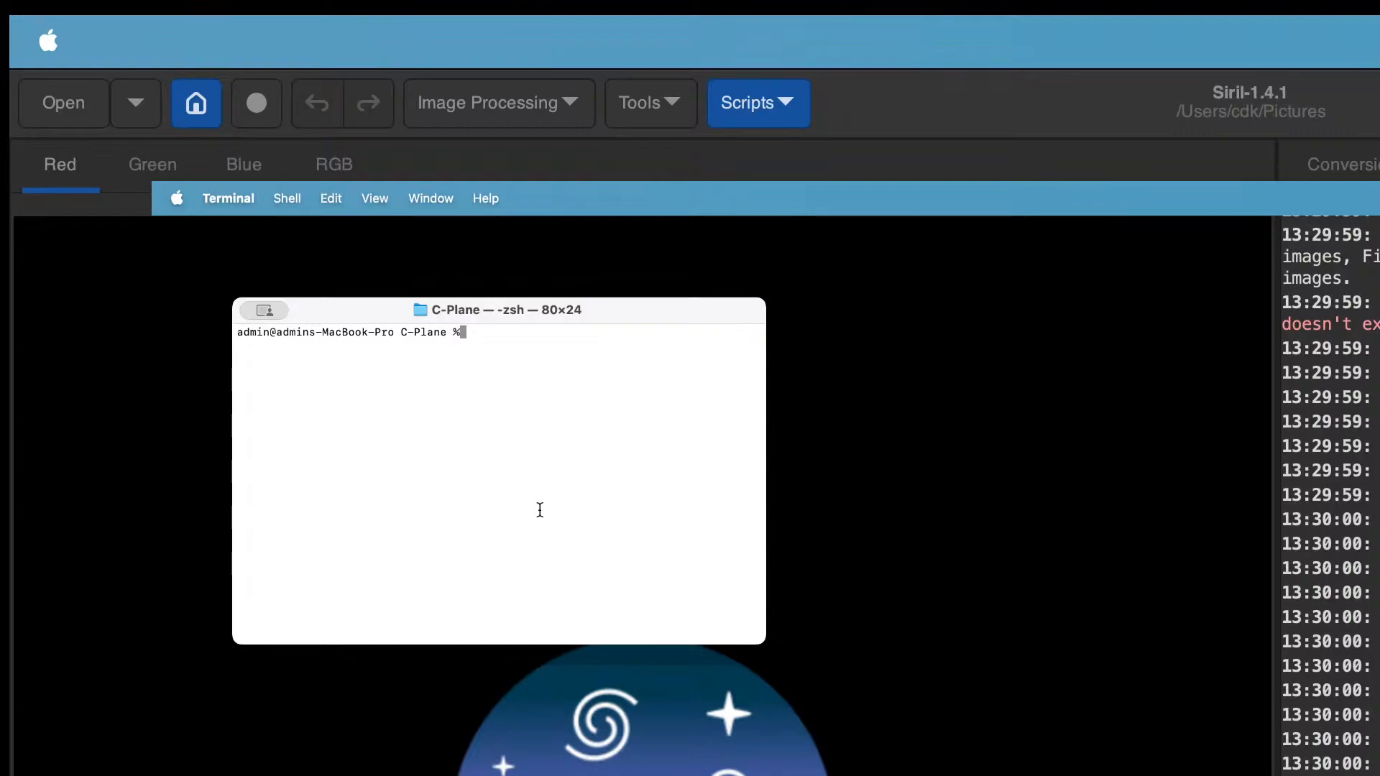
Step: Rerun the make_links_seestar_v2.py script linking SeeStar-Bortle1NV/SeestarS30-MyWorks/ into SHARED_FOLDER_WITH_C-PLANE_VM/SirilWorkspace/
type("echo $PS1")
key("Up")
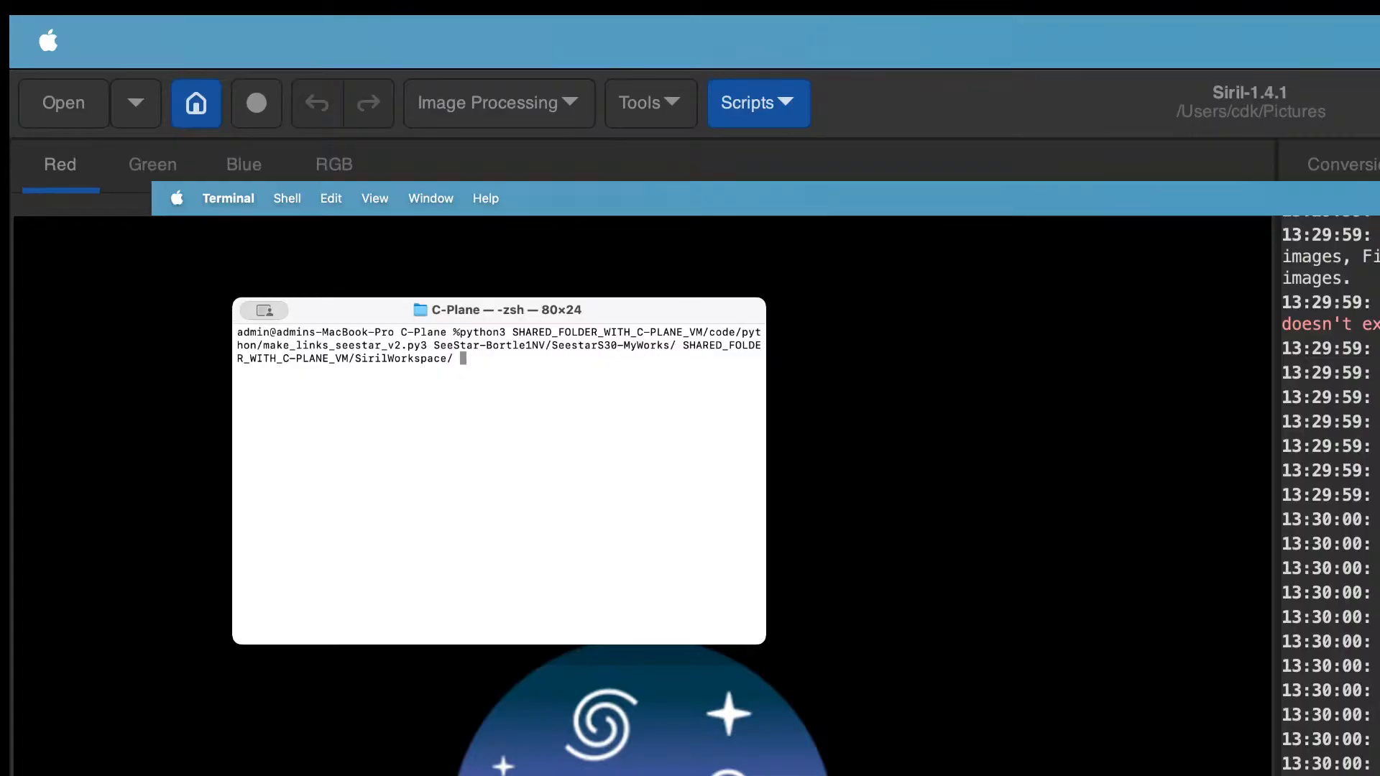
key("Return")
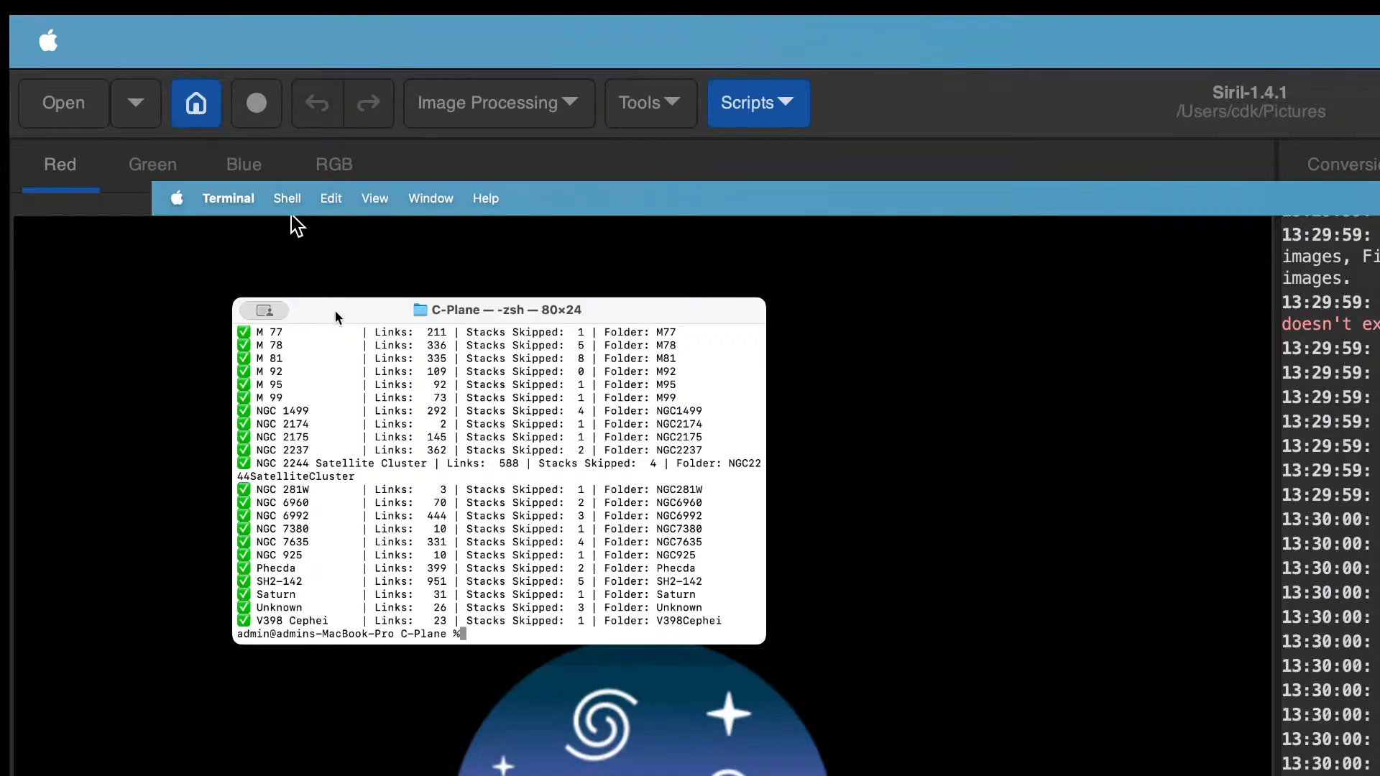
left_click_drag(334, 311, 421, 428)
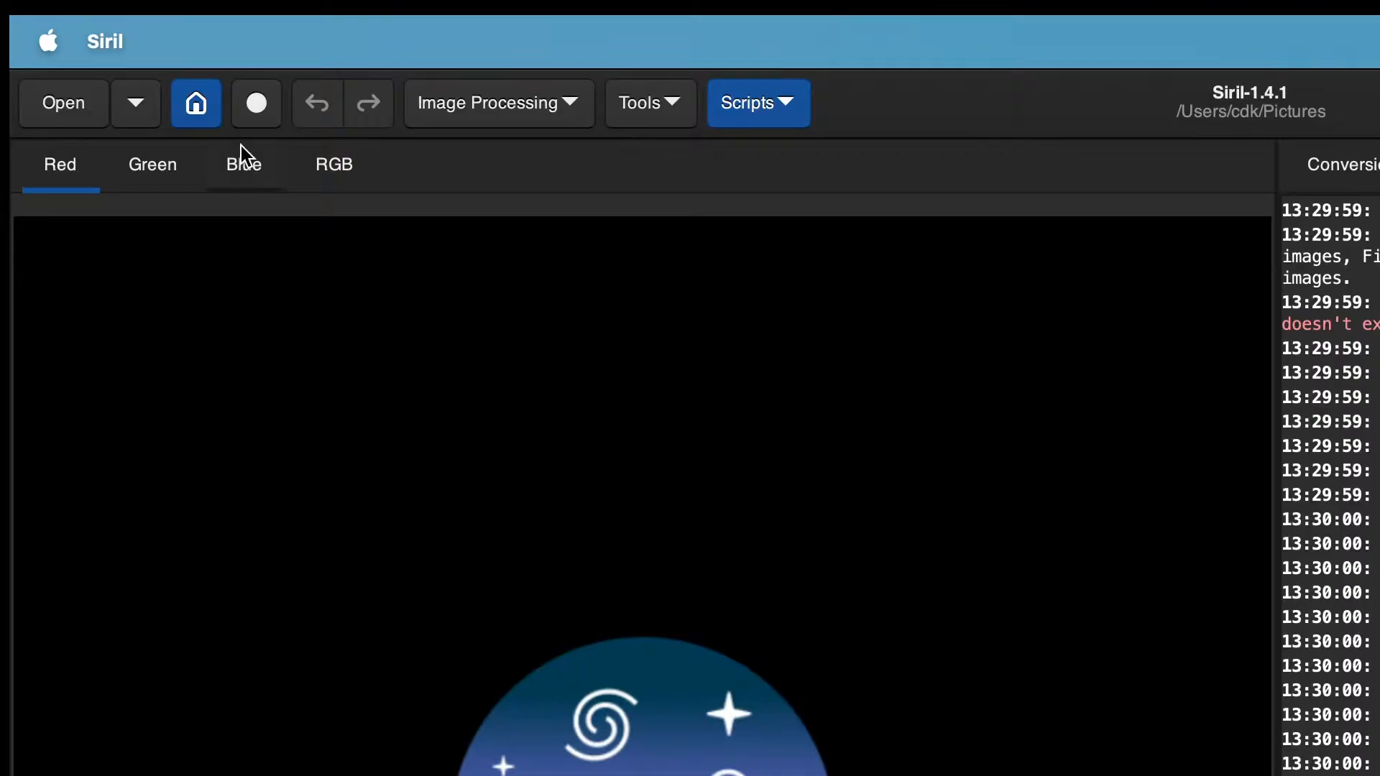
Step: Set the working directory to SirilWorkspace/M1/process inside SHARED_FOLDER_WITH_C-PLANE_VM on the Crucial4TB volume
left_click(195, 104)
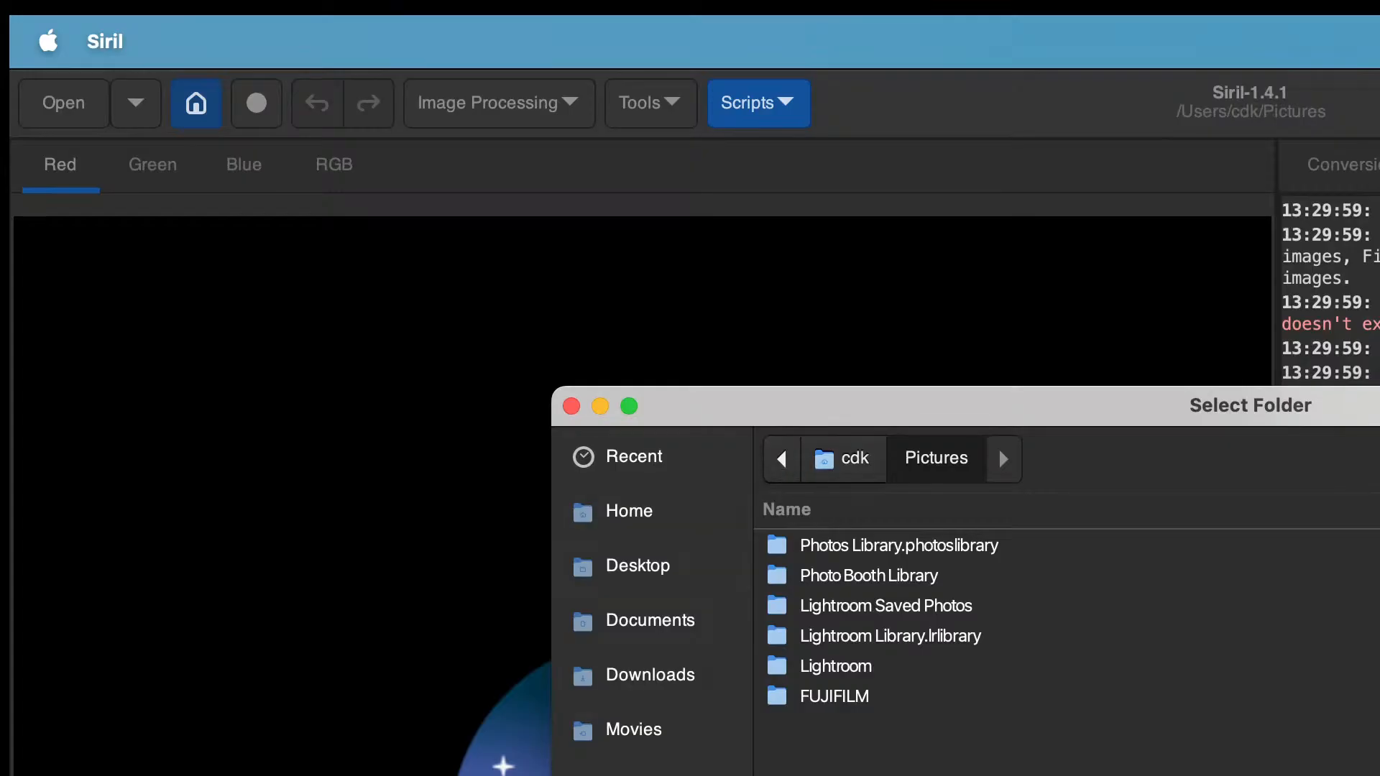
left_click(650, 775)
left_click(882, 480)
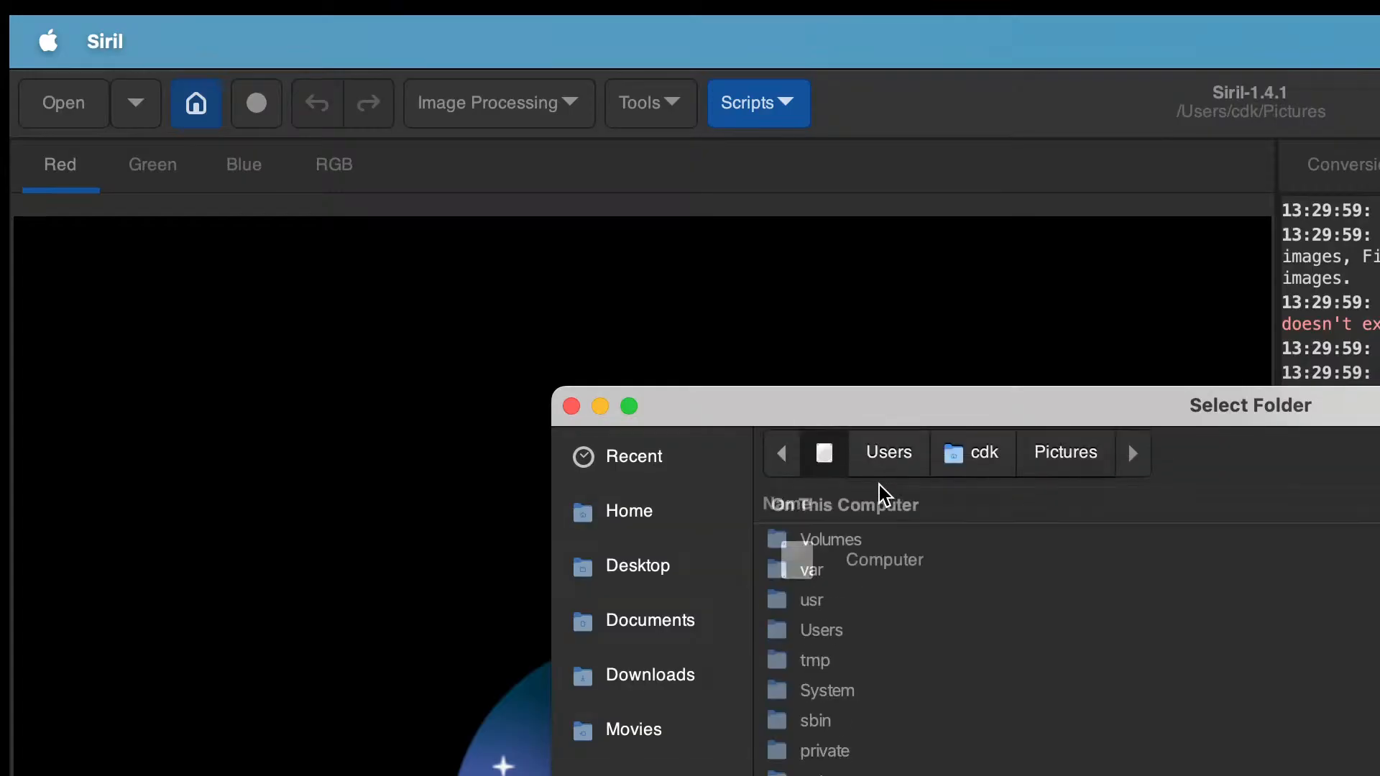
double_click(826, 548)
double_click(844, 578)
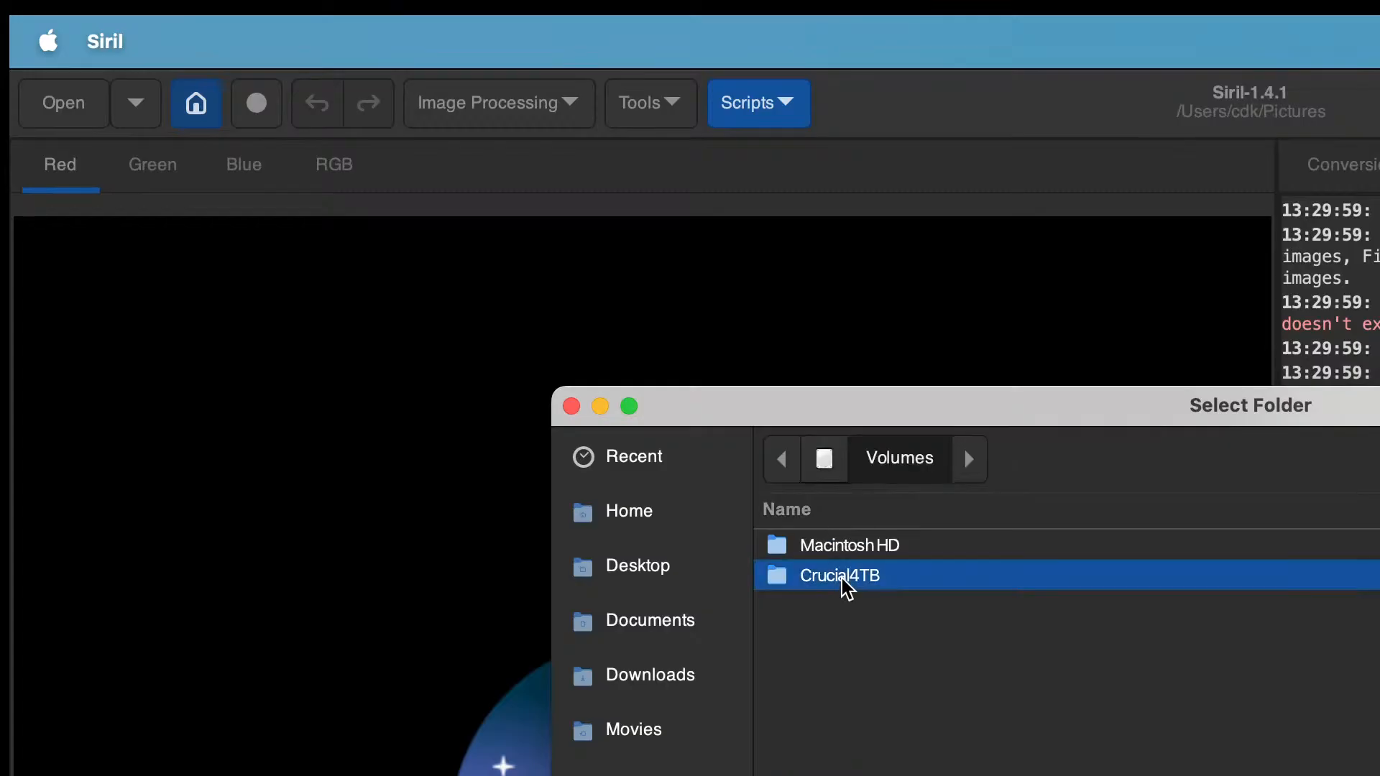
double_click(835, 607)
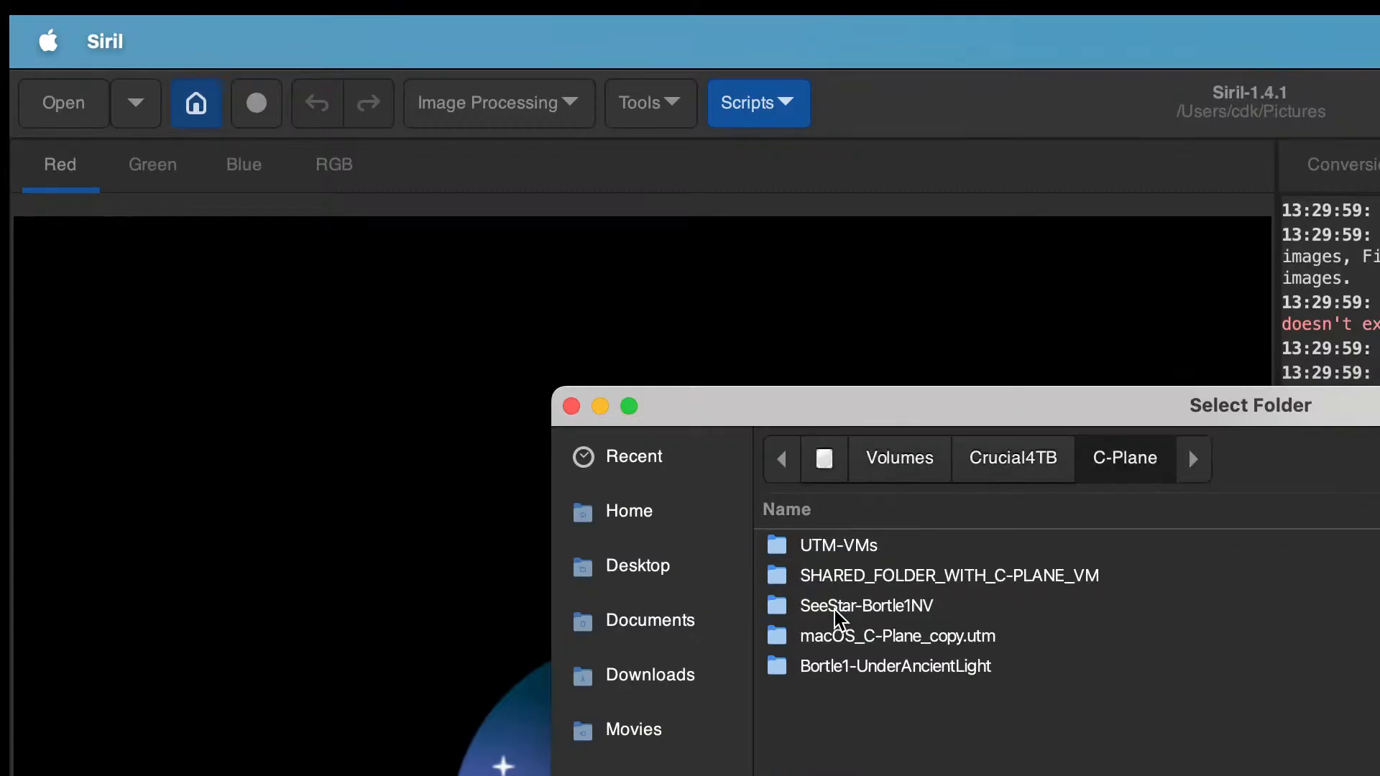
double_click(951, 582)
double_click(886, 546)
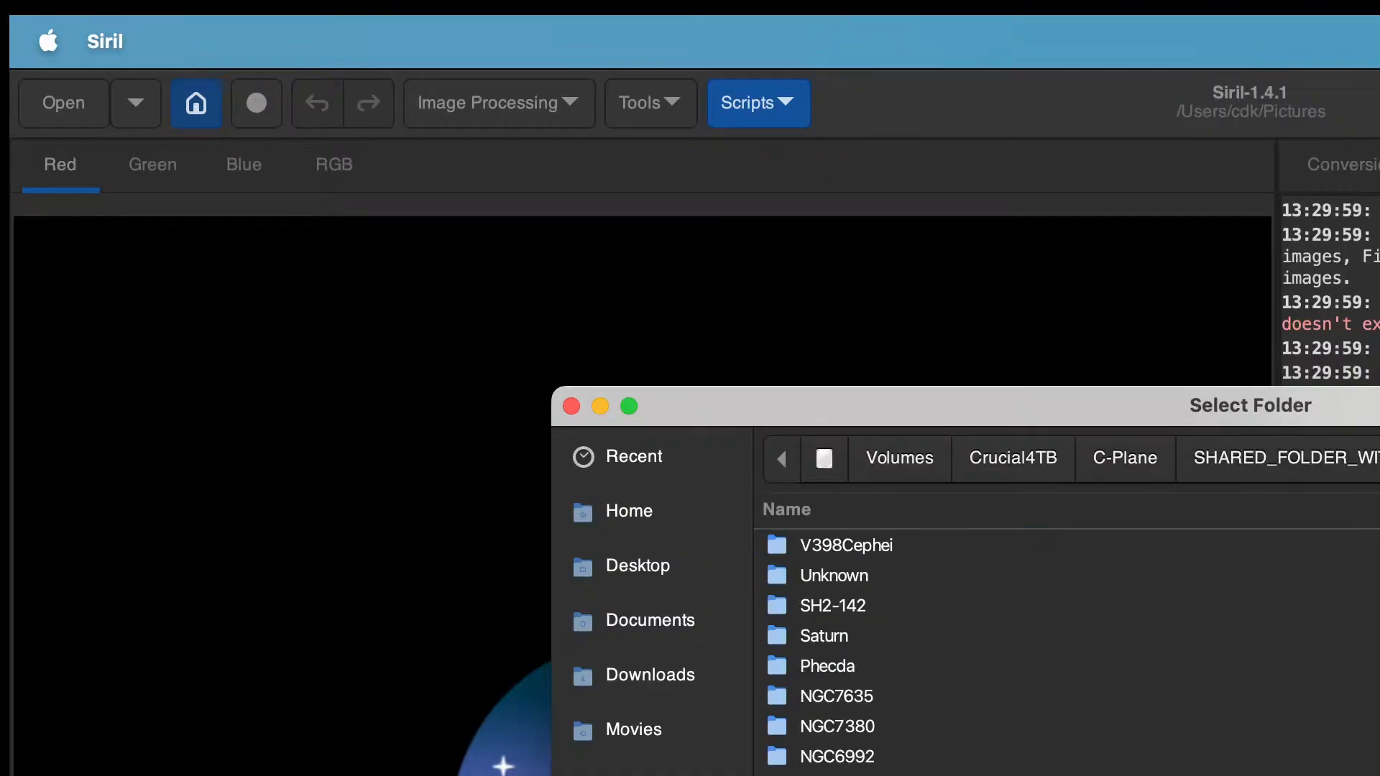
scroll(1006, 647, "down", 5)
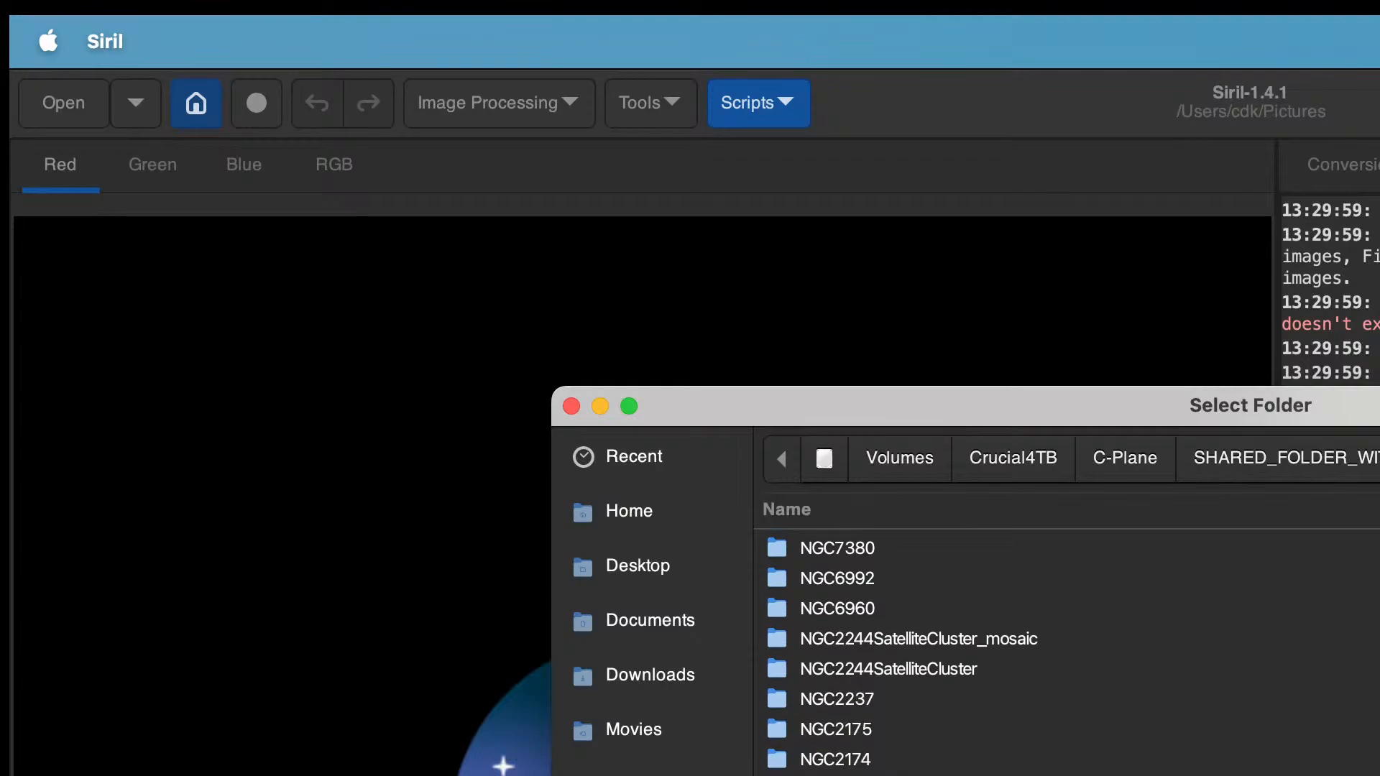
scroll(1006, 646, "down", 15)
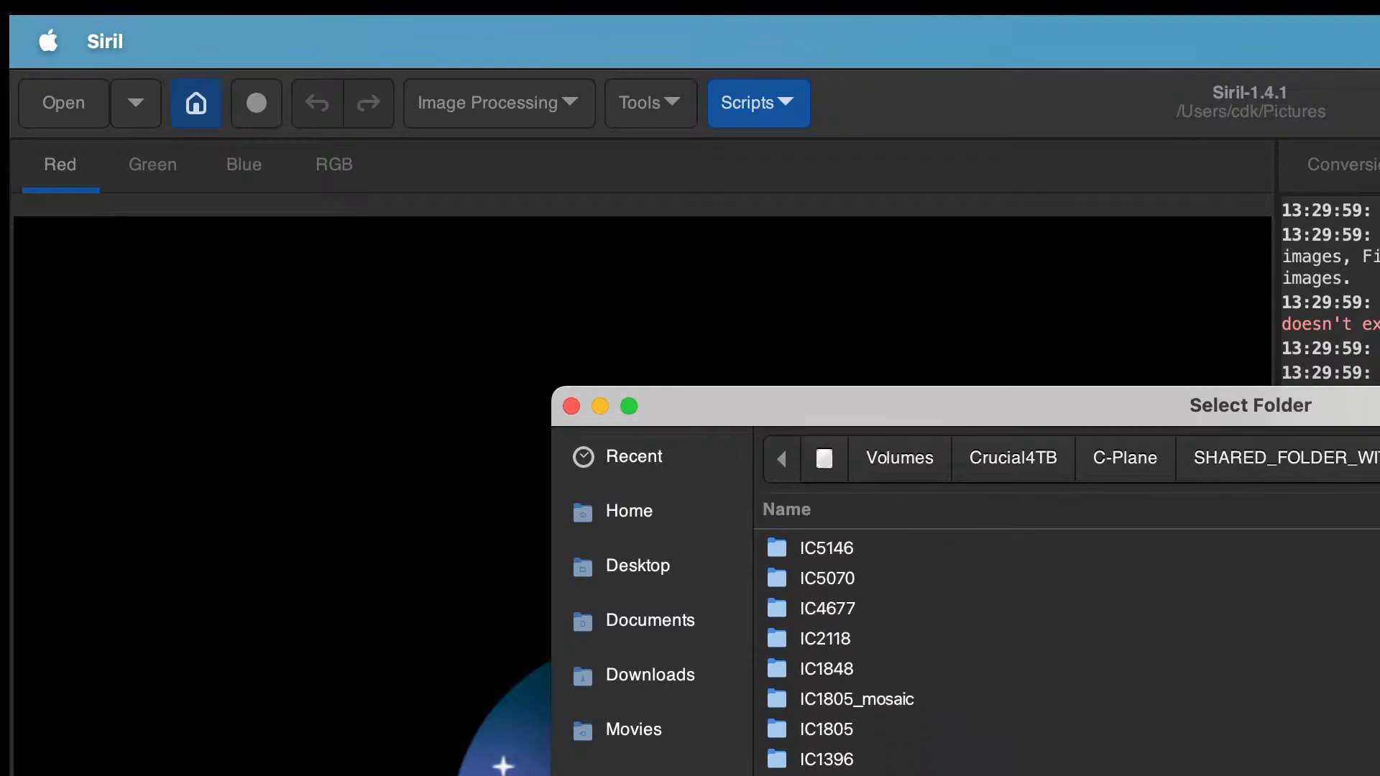
scroll(785, 681, "up", 5)
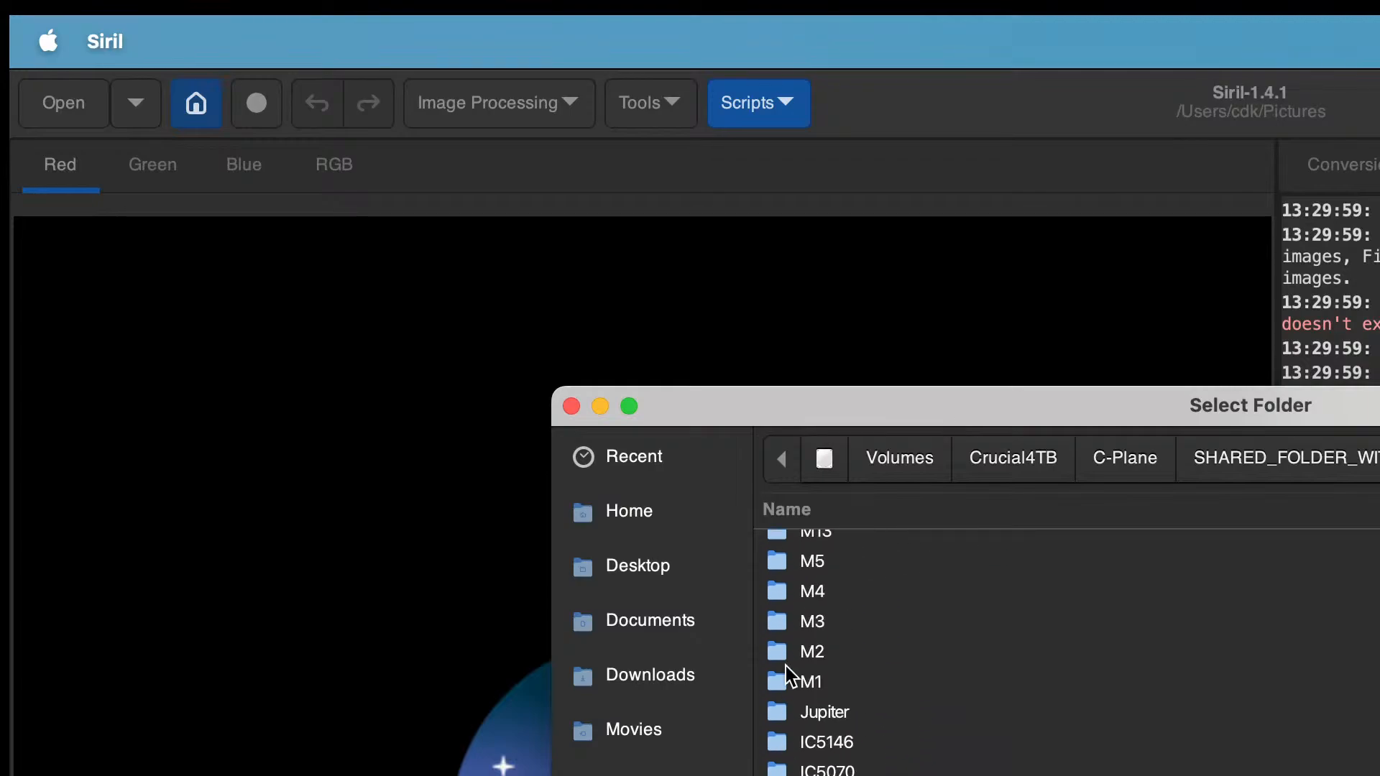
double_click(786, 681)
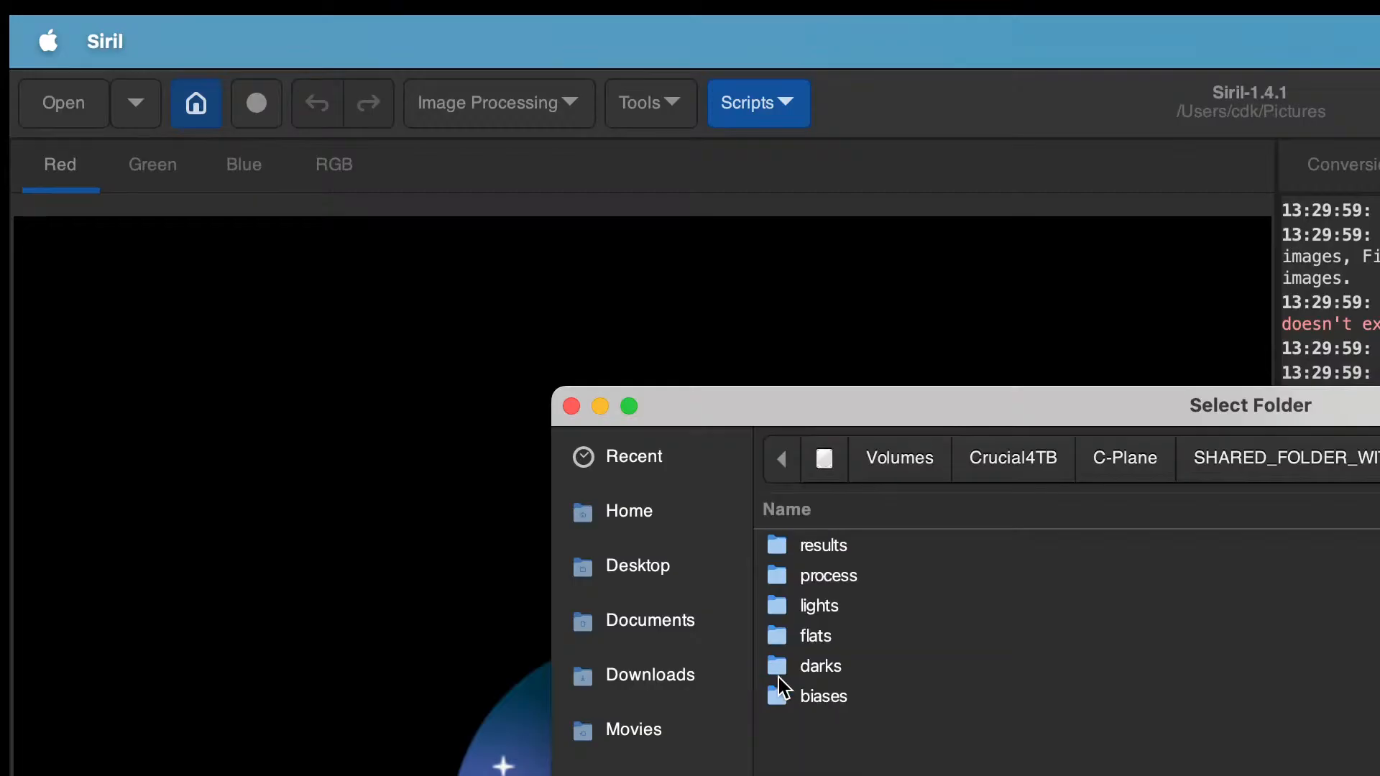
double_click(774, 579)
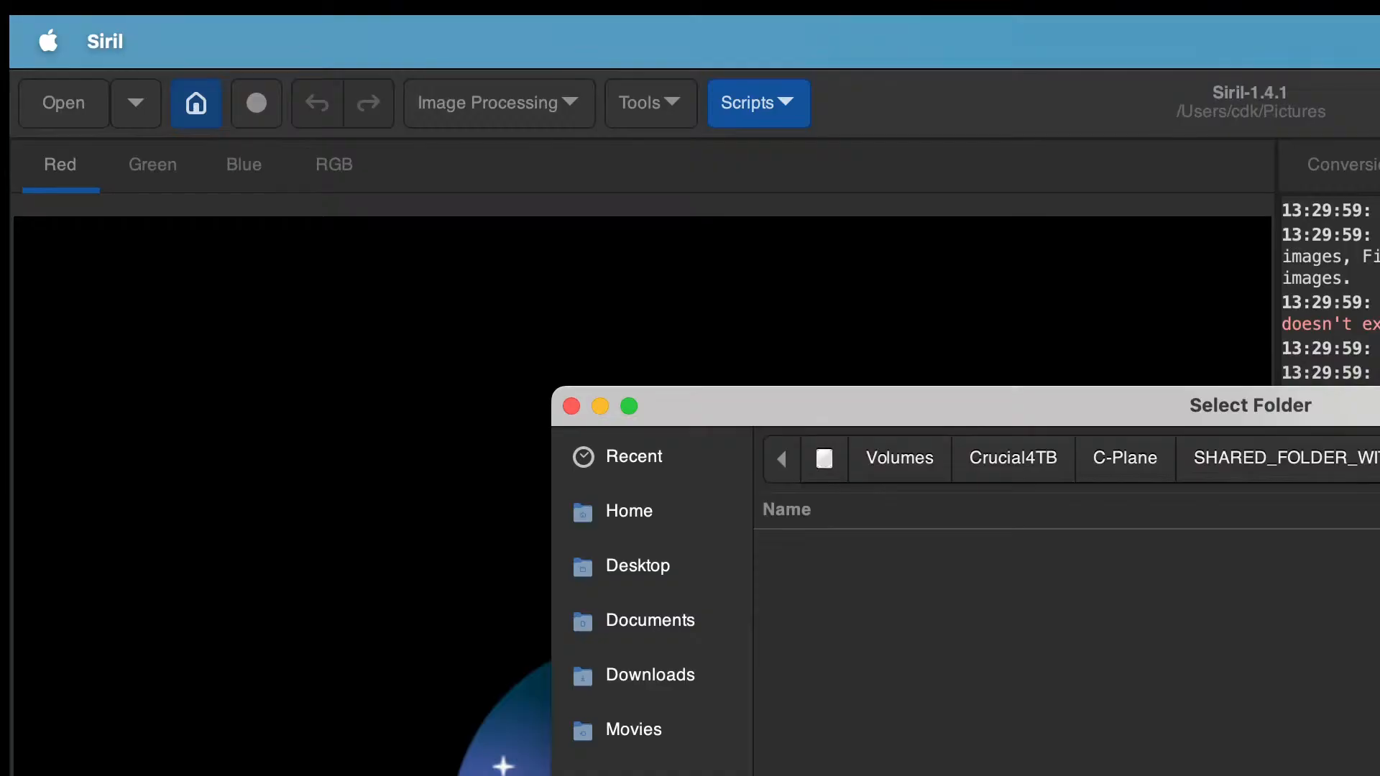
key("Return")
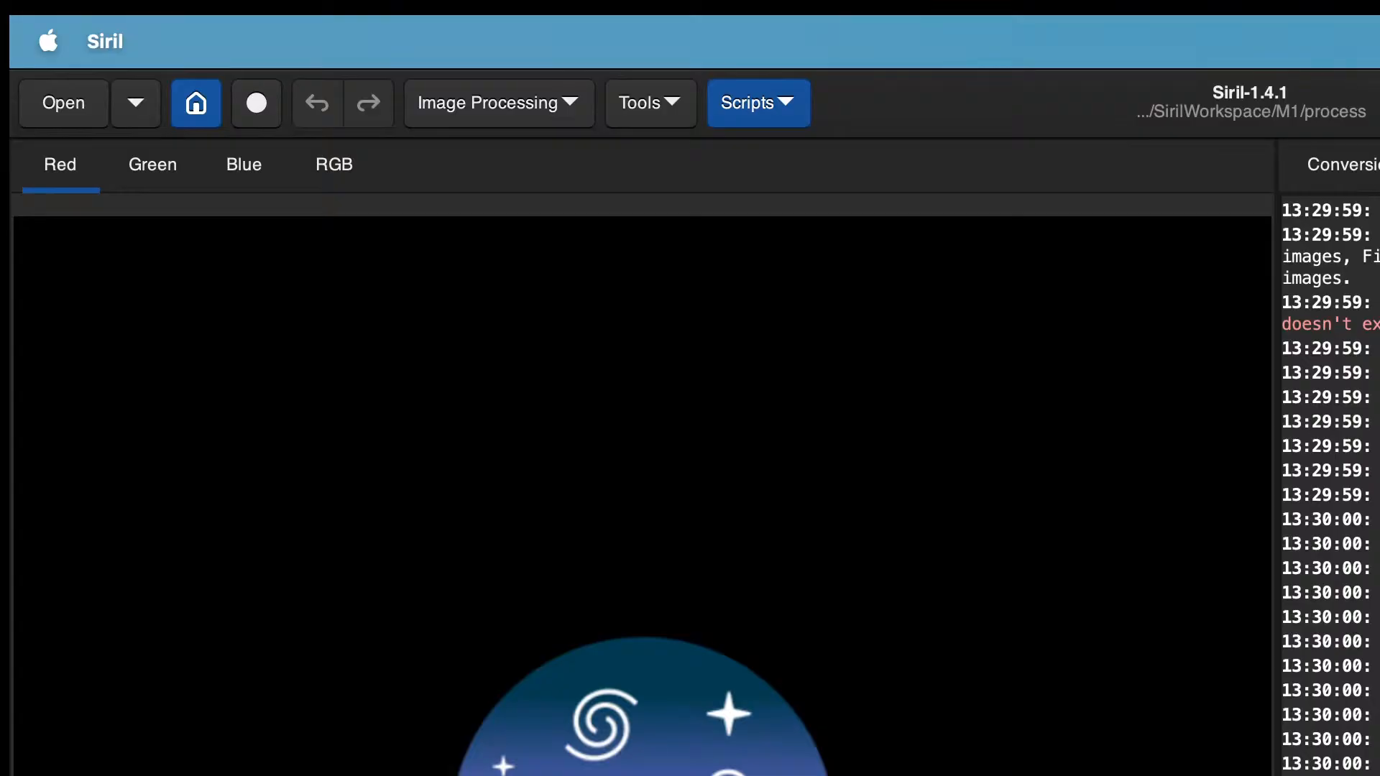
Step: Add all light frames from the M1 lights folder to the conversion source list and scroll through it
left_click(1358, 172)
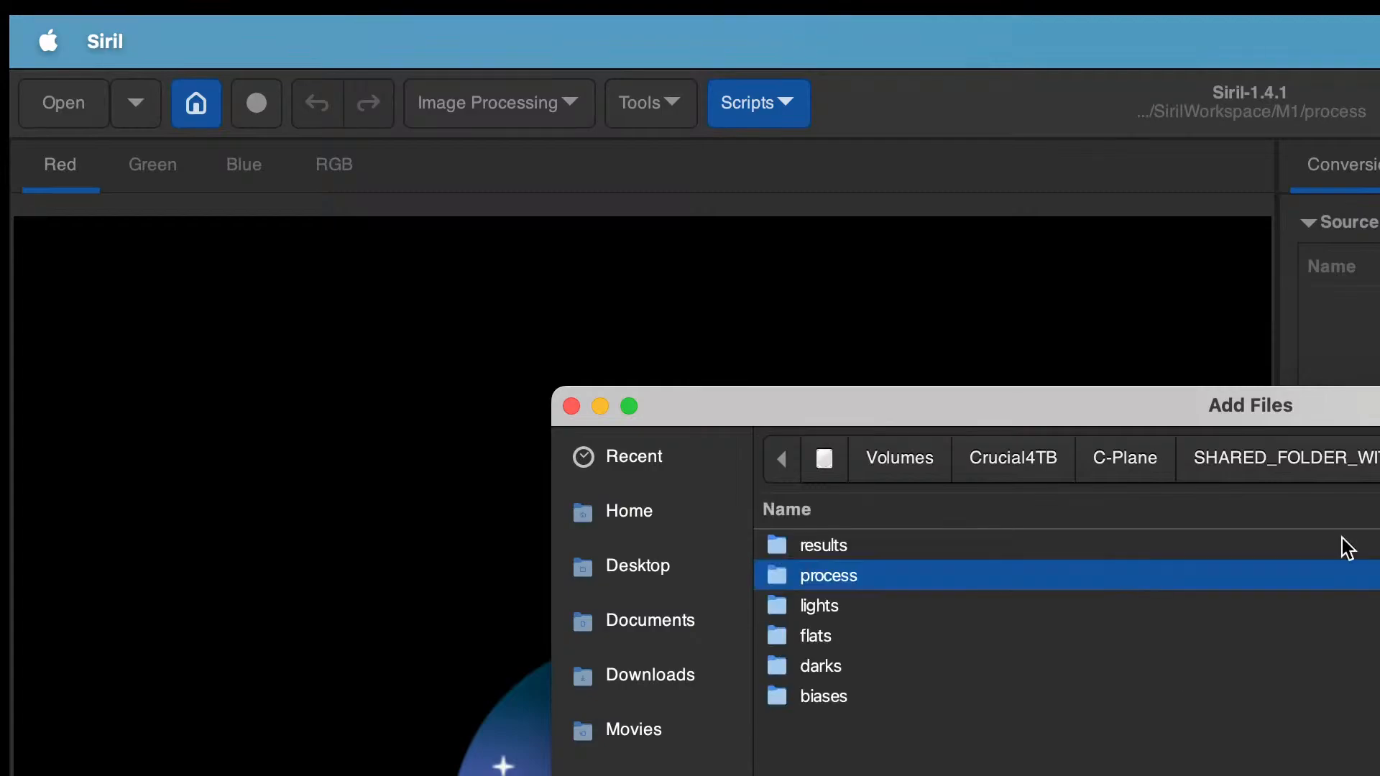
double_click(831, 607)
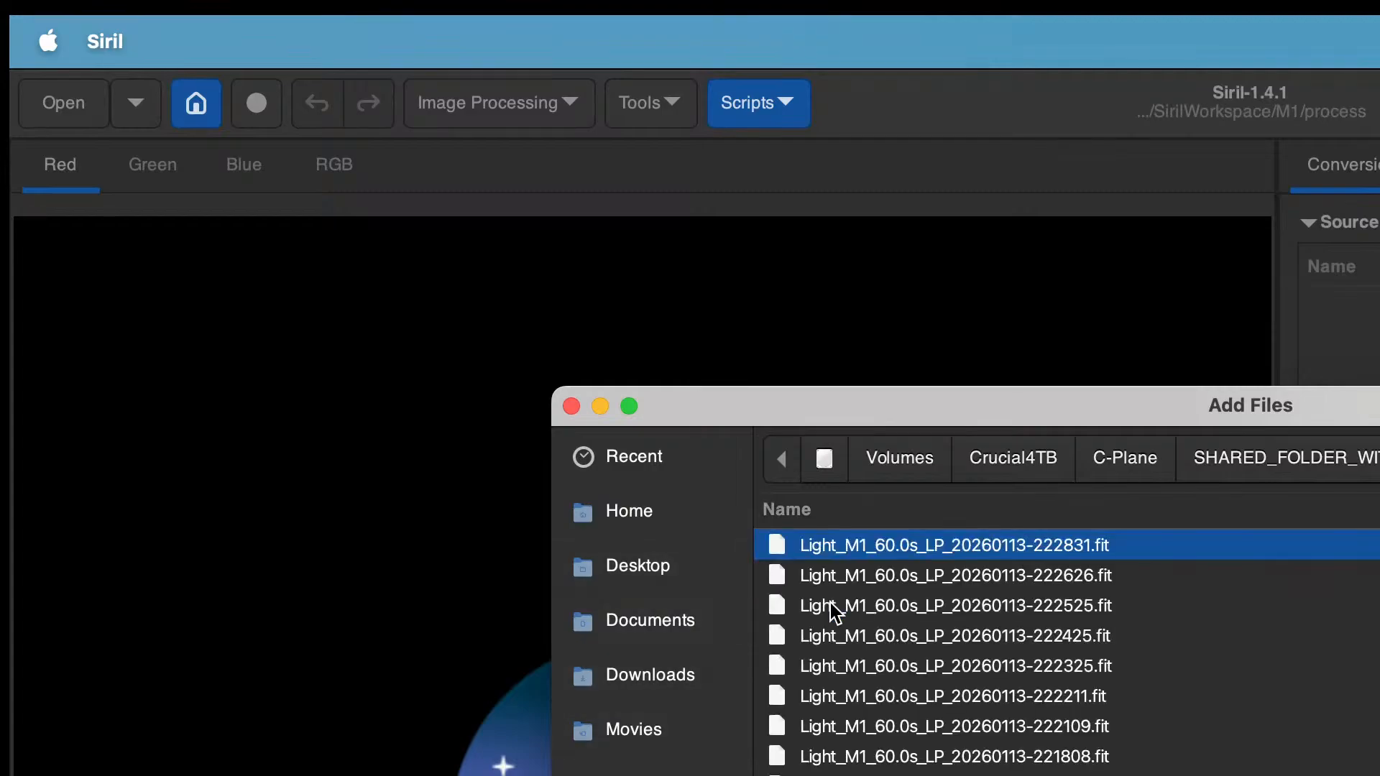
key("super+a")
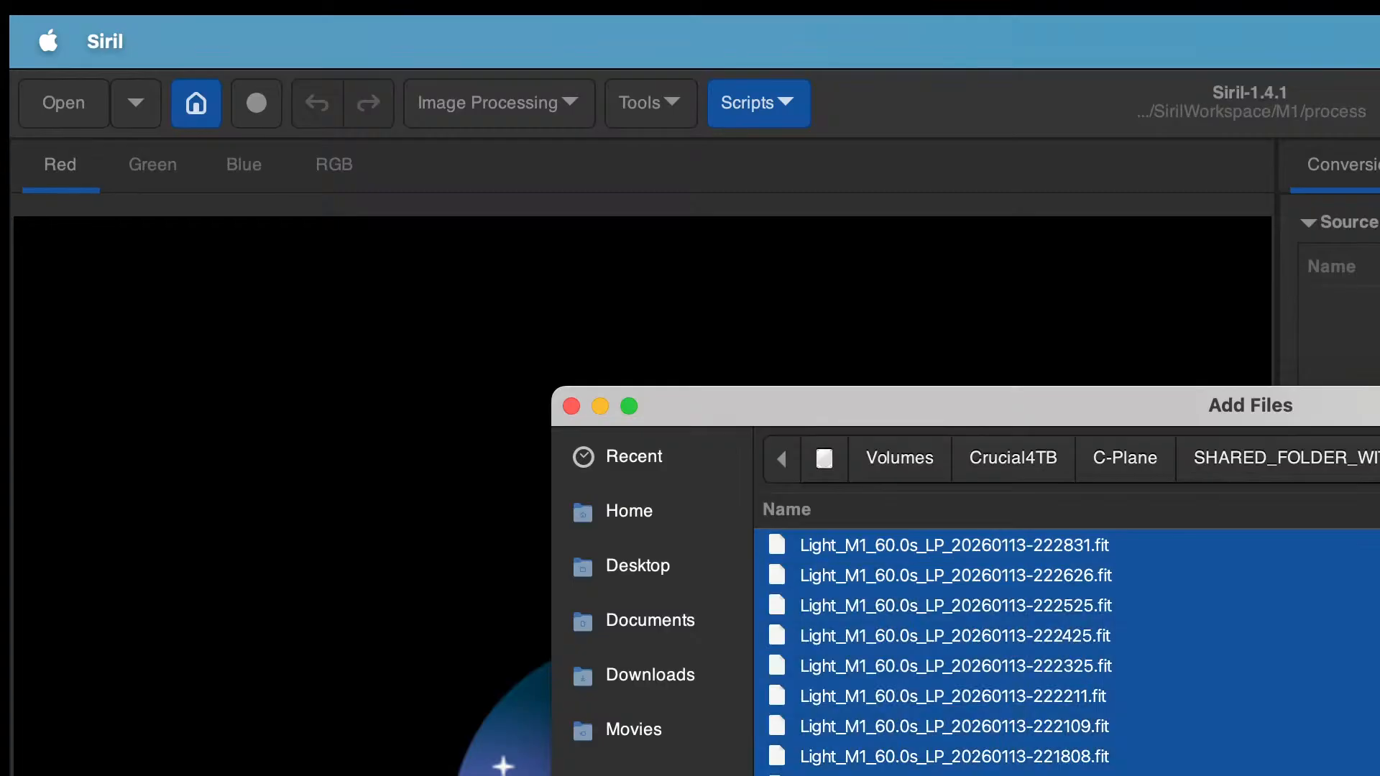
key("Return")
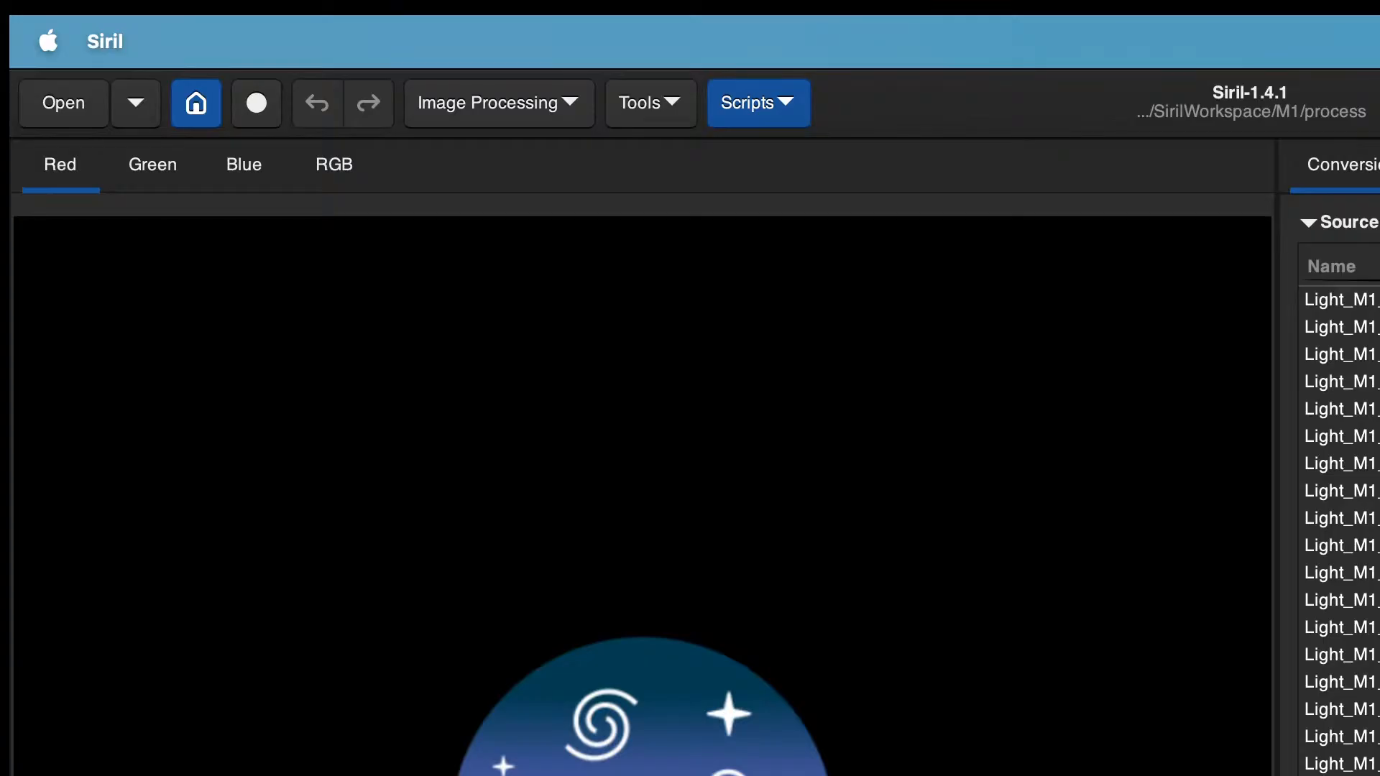
scroll(1341, 530, "down", 10)
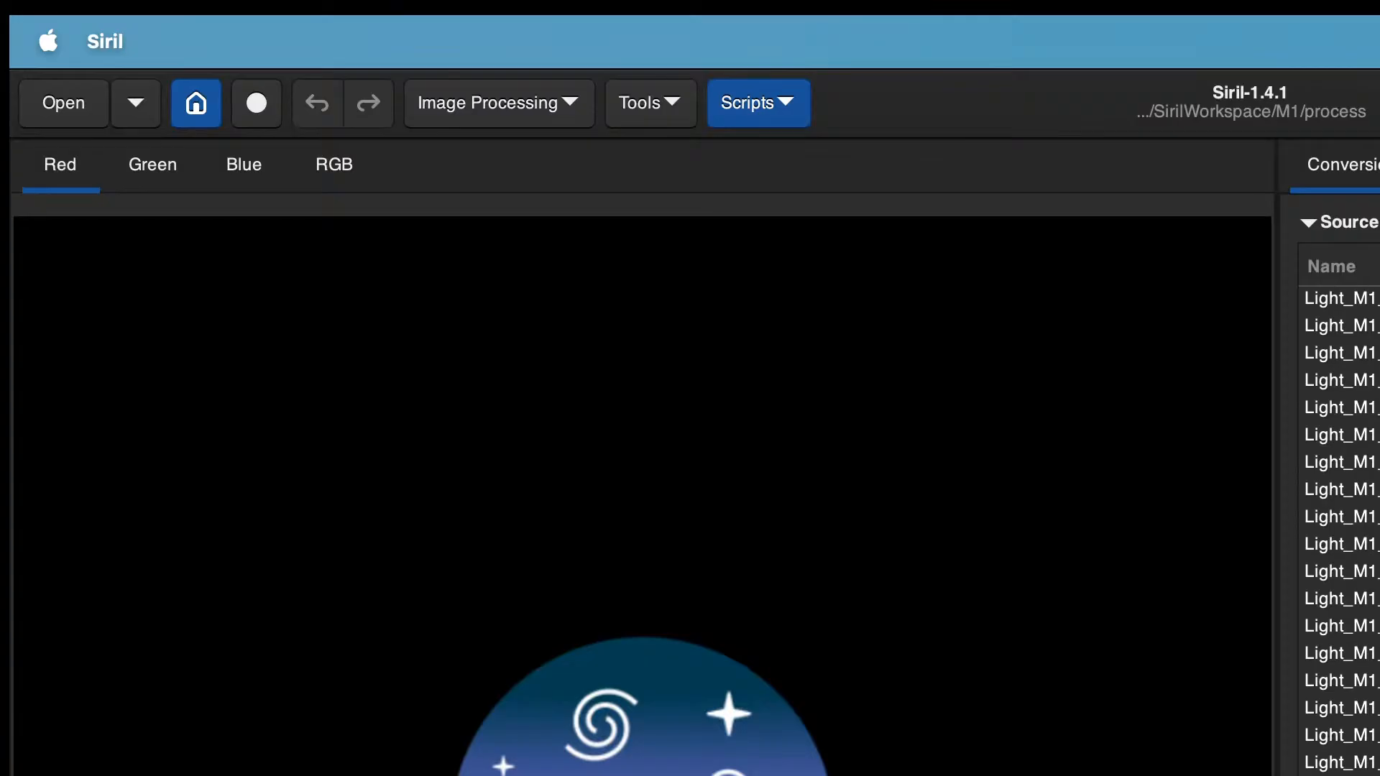
scroll(1341, 531, "down", 10)
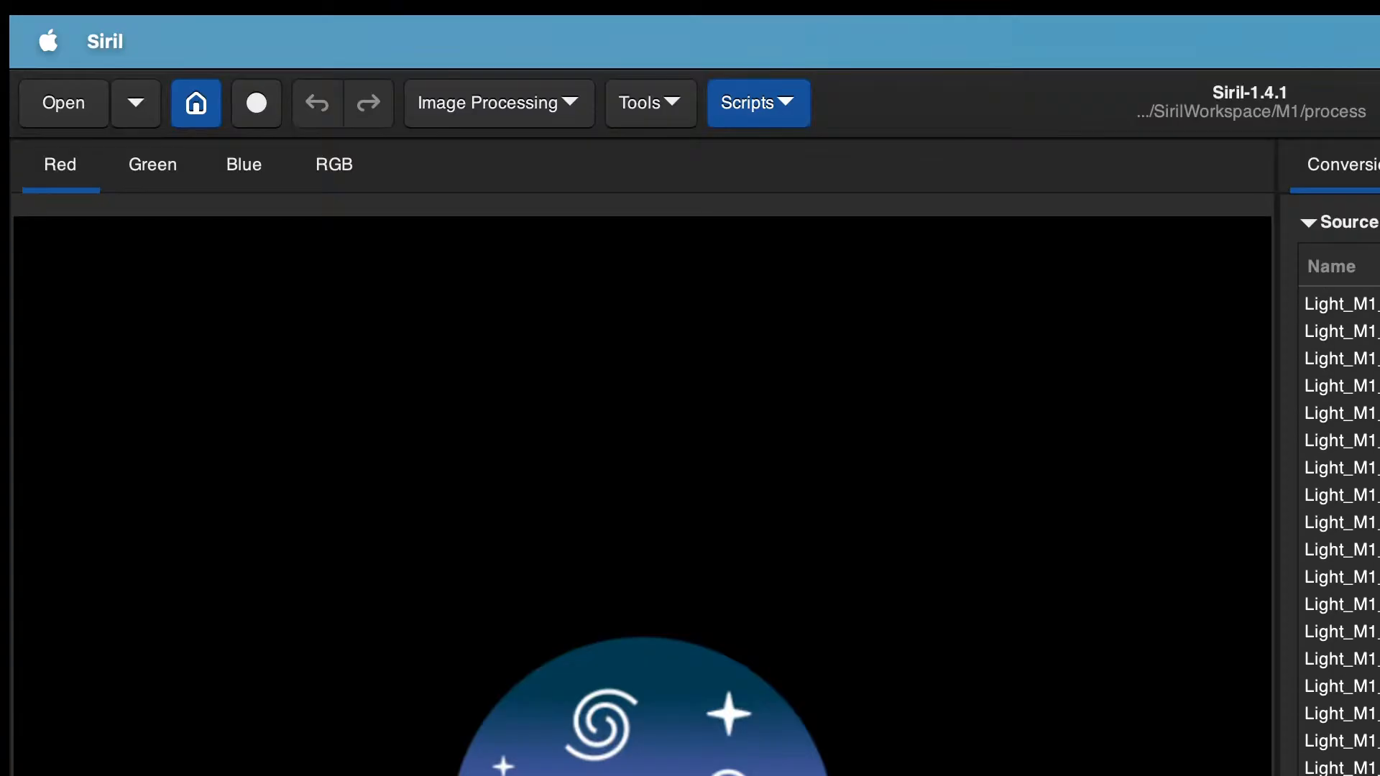
scroll(1341, 530, "down", 10)
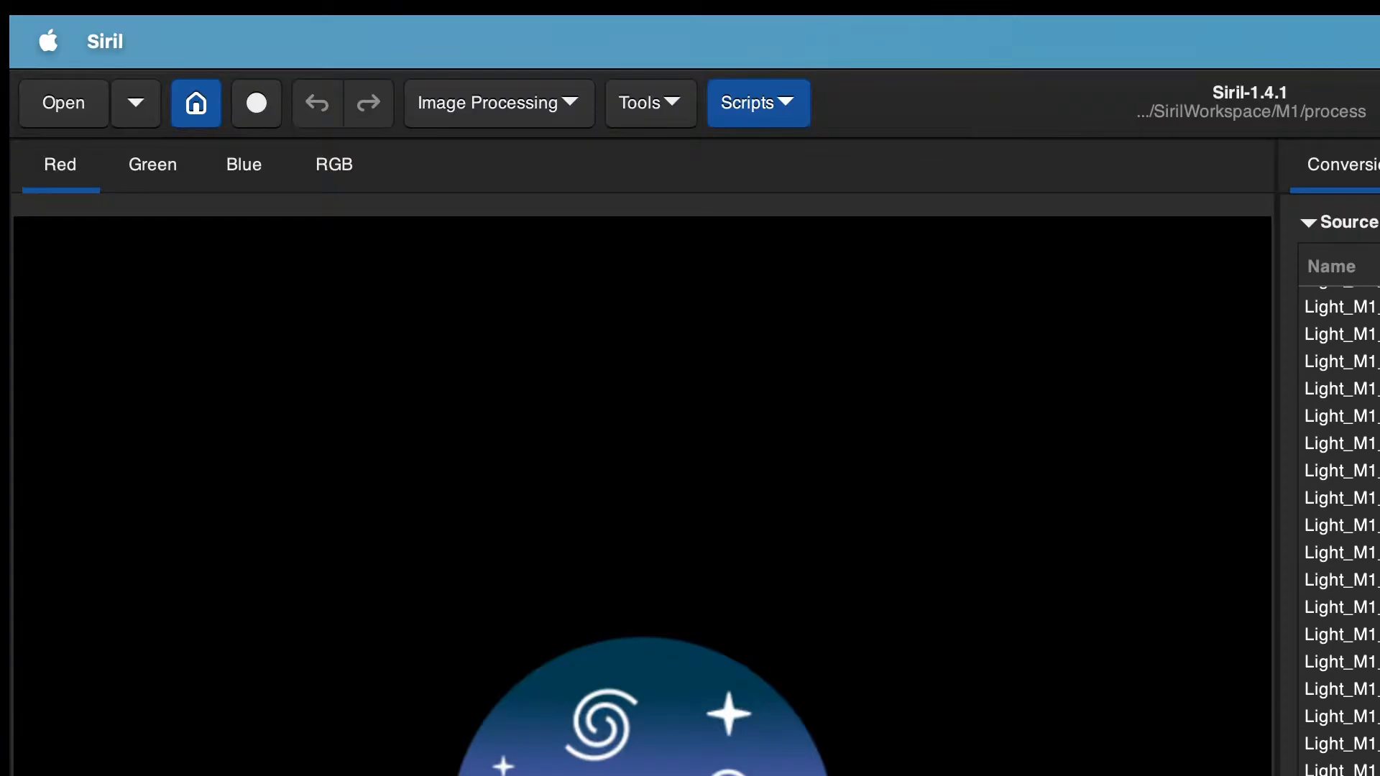
scroll(1341, 531, "down", 10)
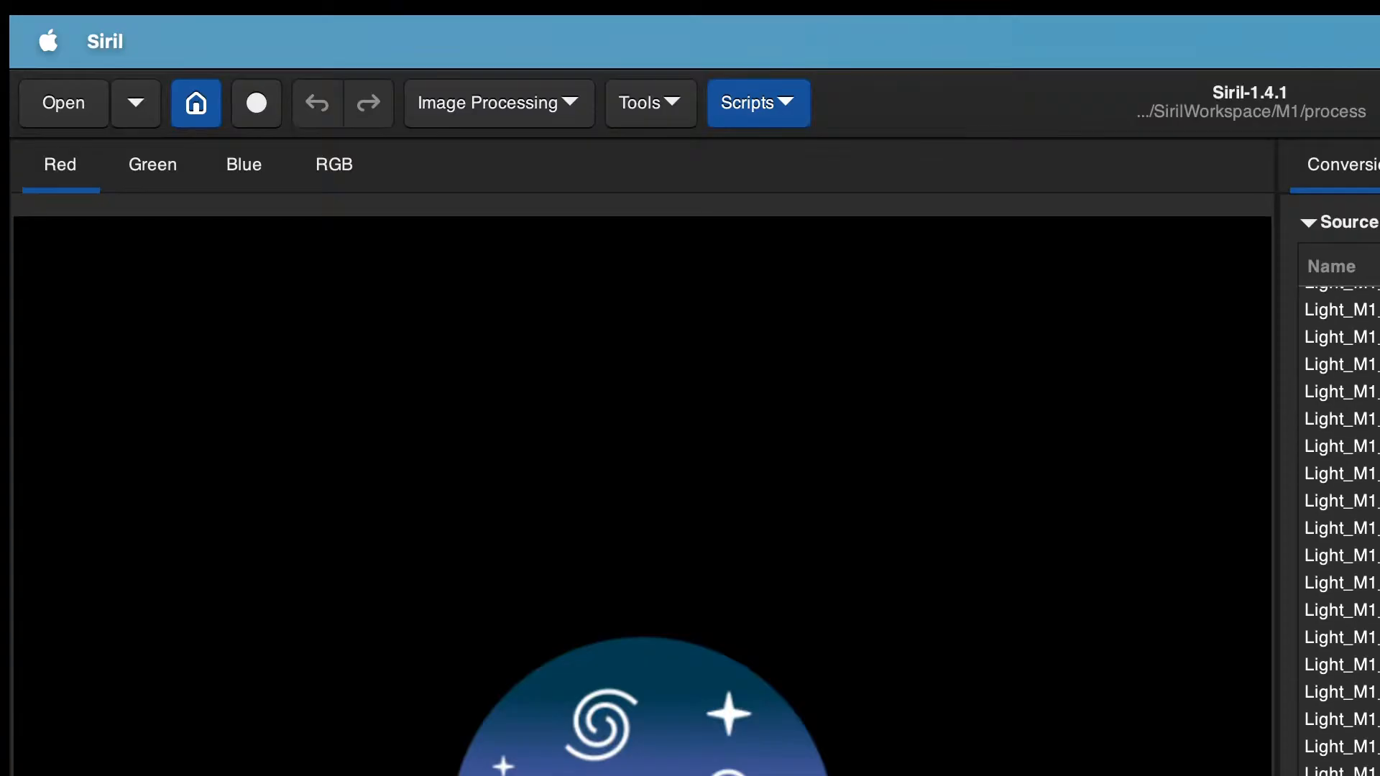
scroll(1341, 530, "down", 10)
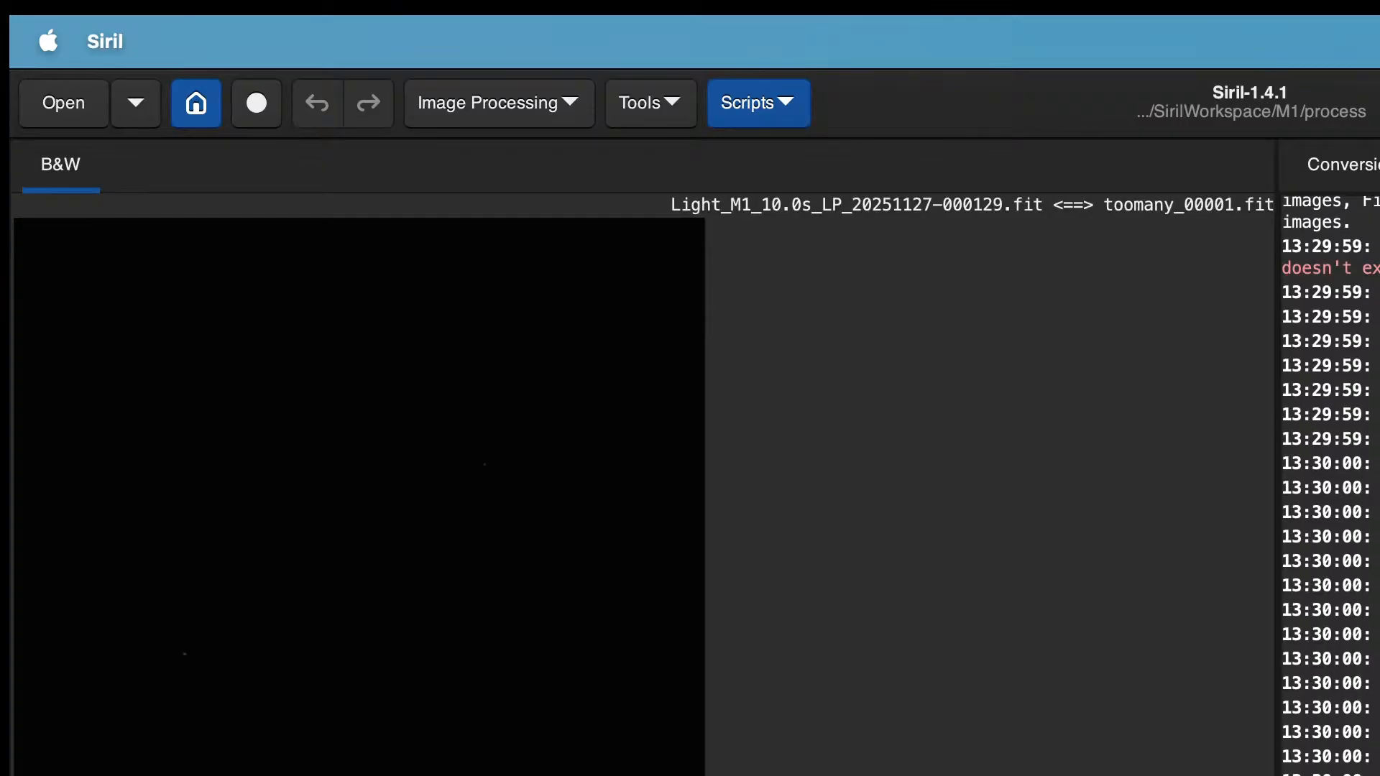
Step: Clear the sequence data of the loaded toomany sequence
left_click(1379, 165)
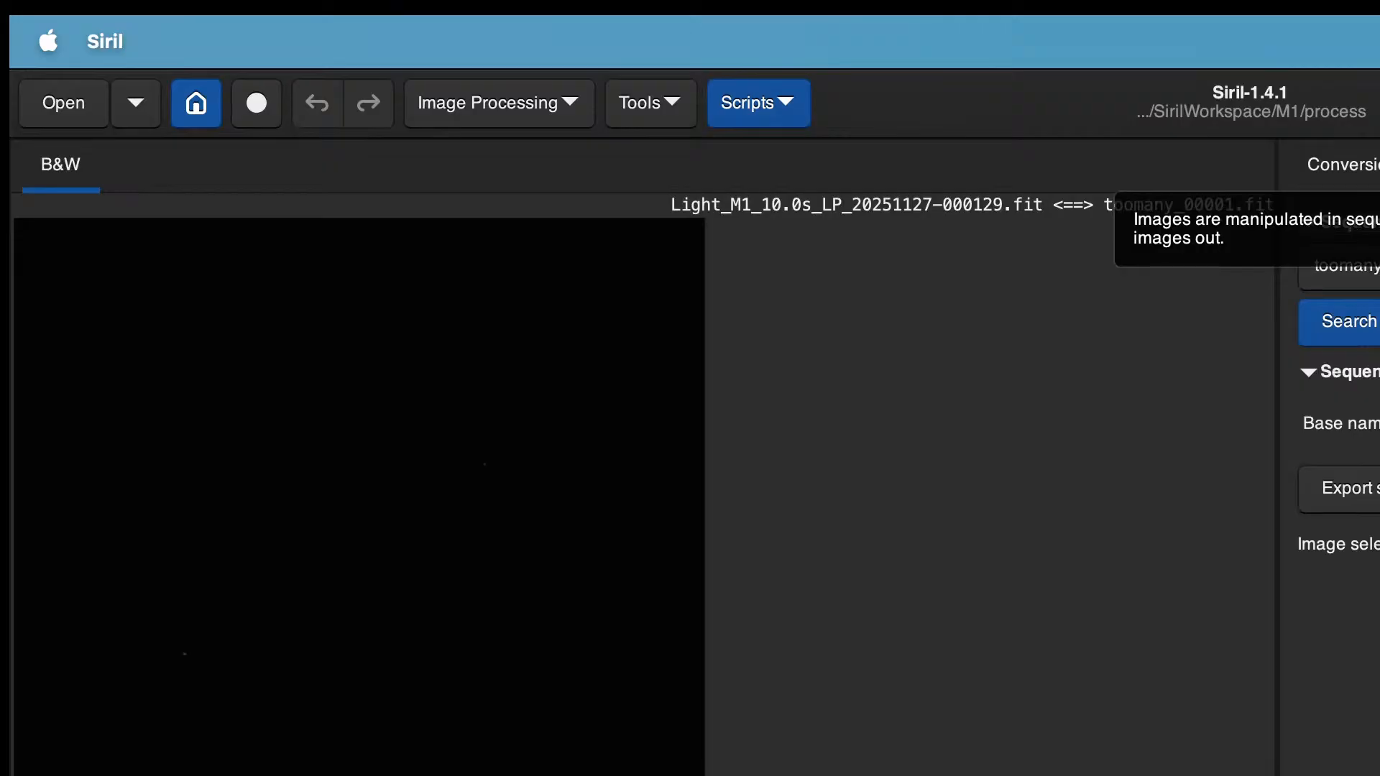
left_click(1365, 270)
left_click(1365, 269)
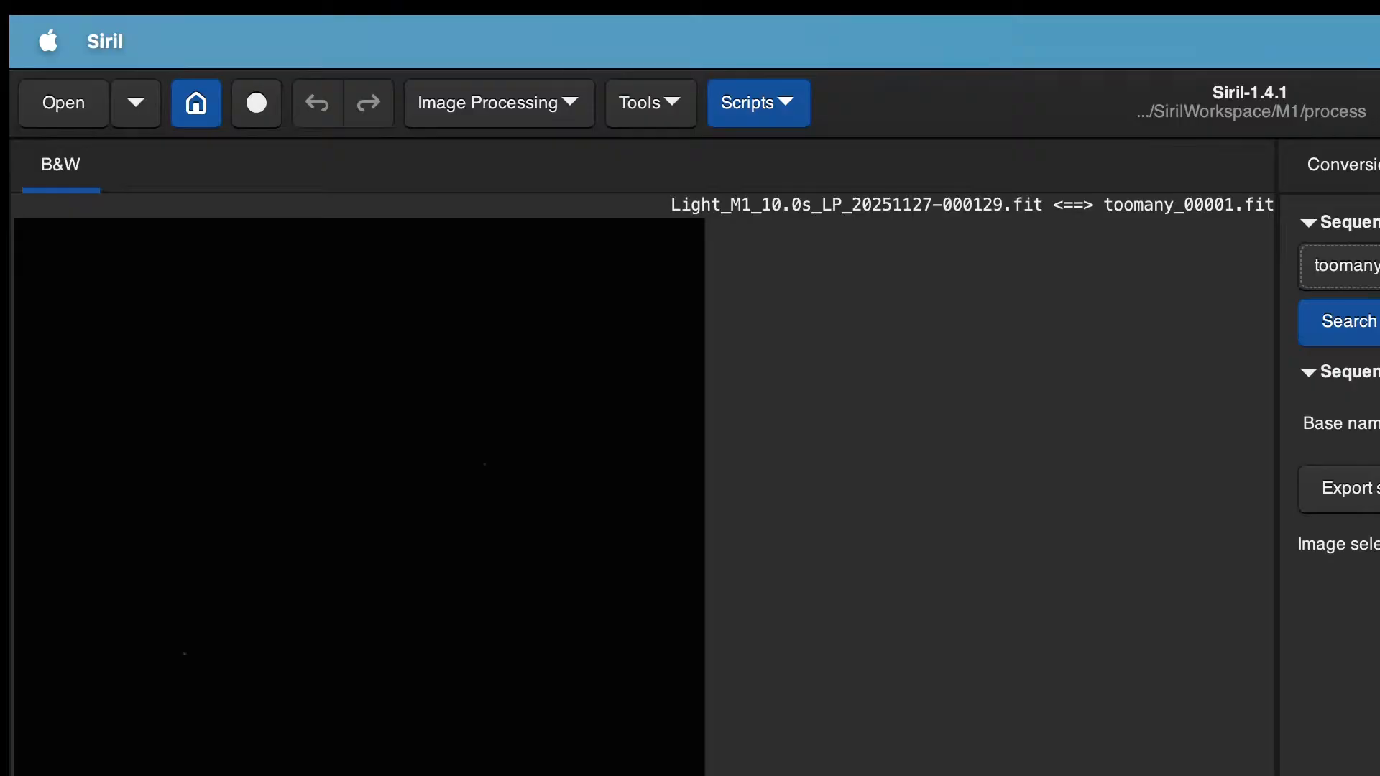
key("Tab")
key("shift+Tab")
left_click(1366, 266)
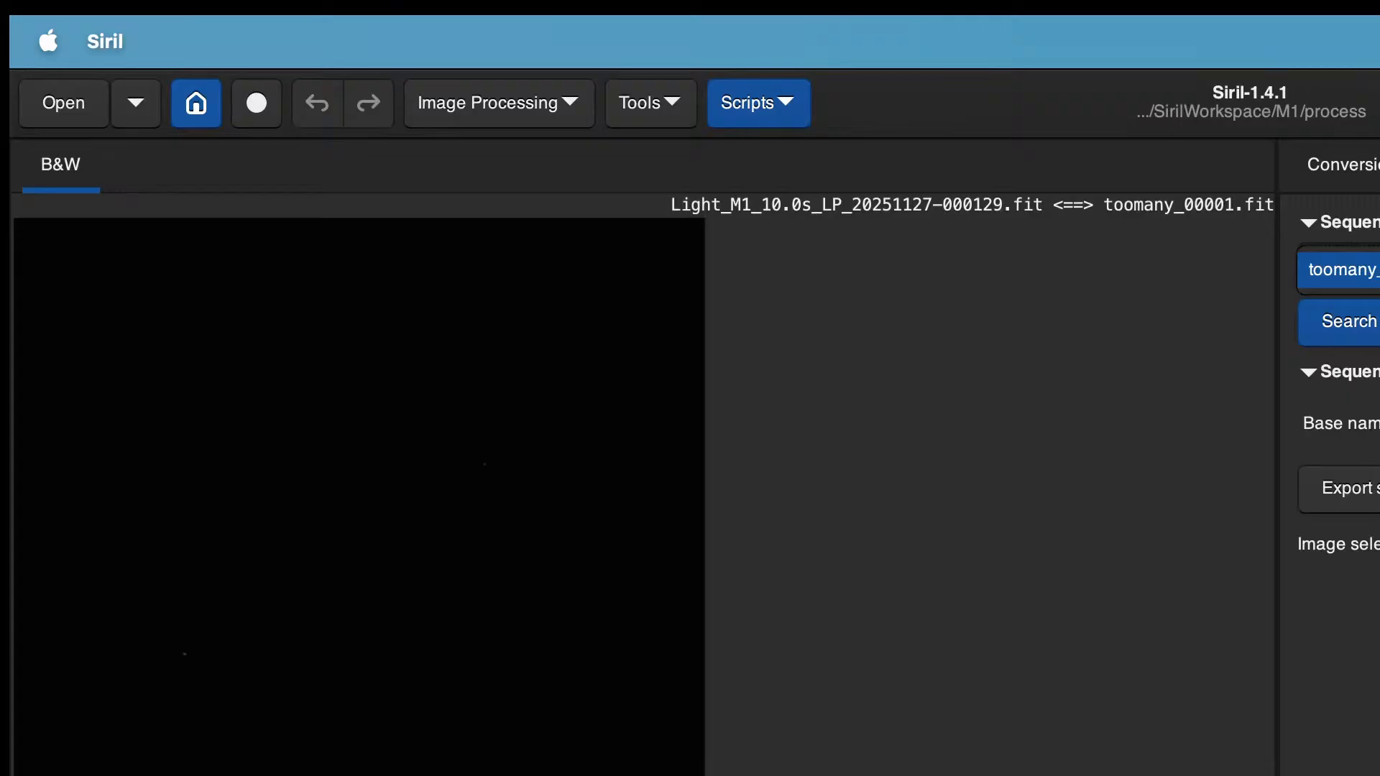
left_click(1376, 322)
left_click(1376, 322)
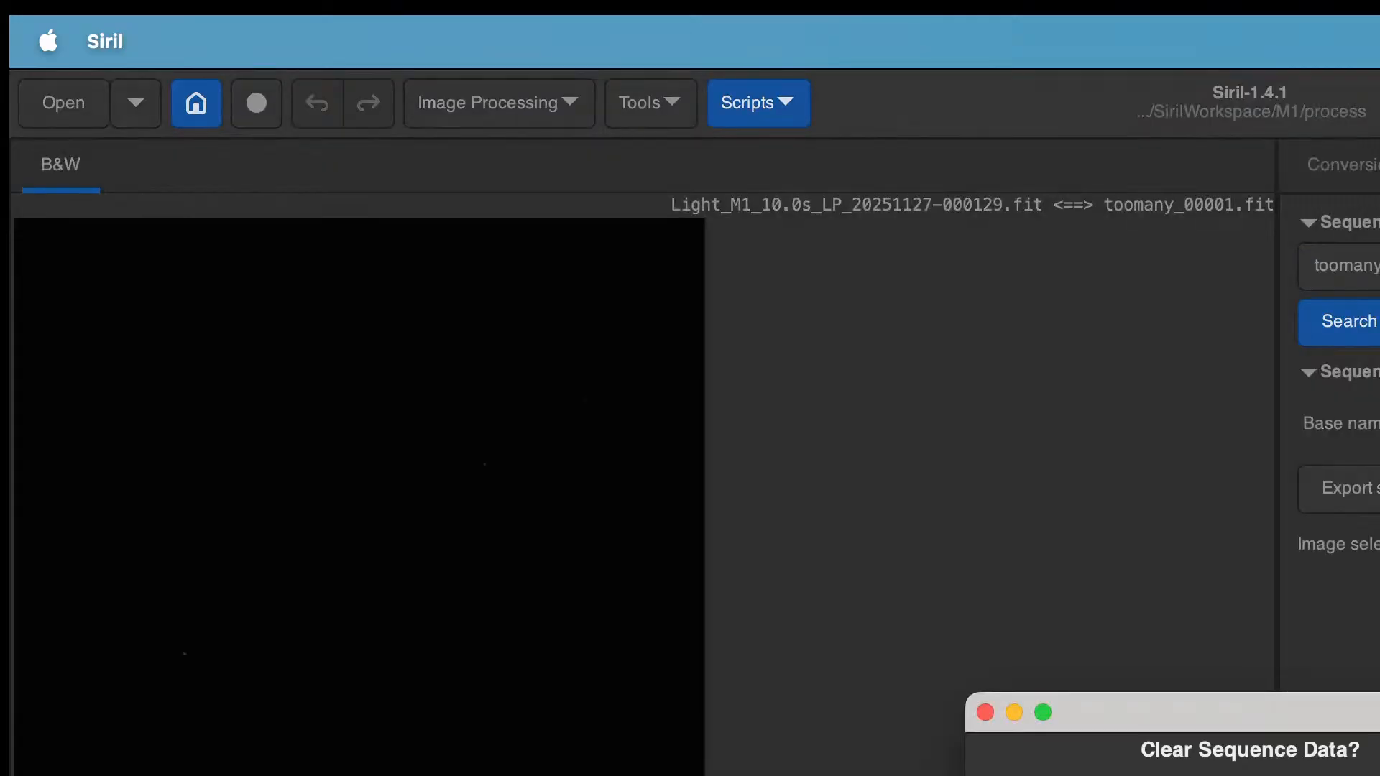
key("Return")
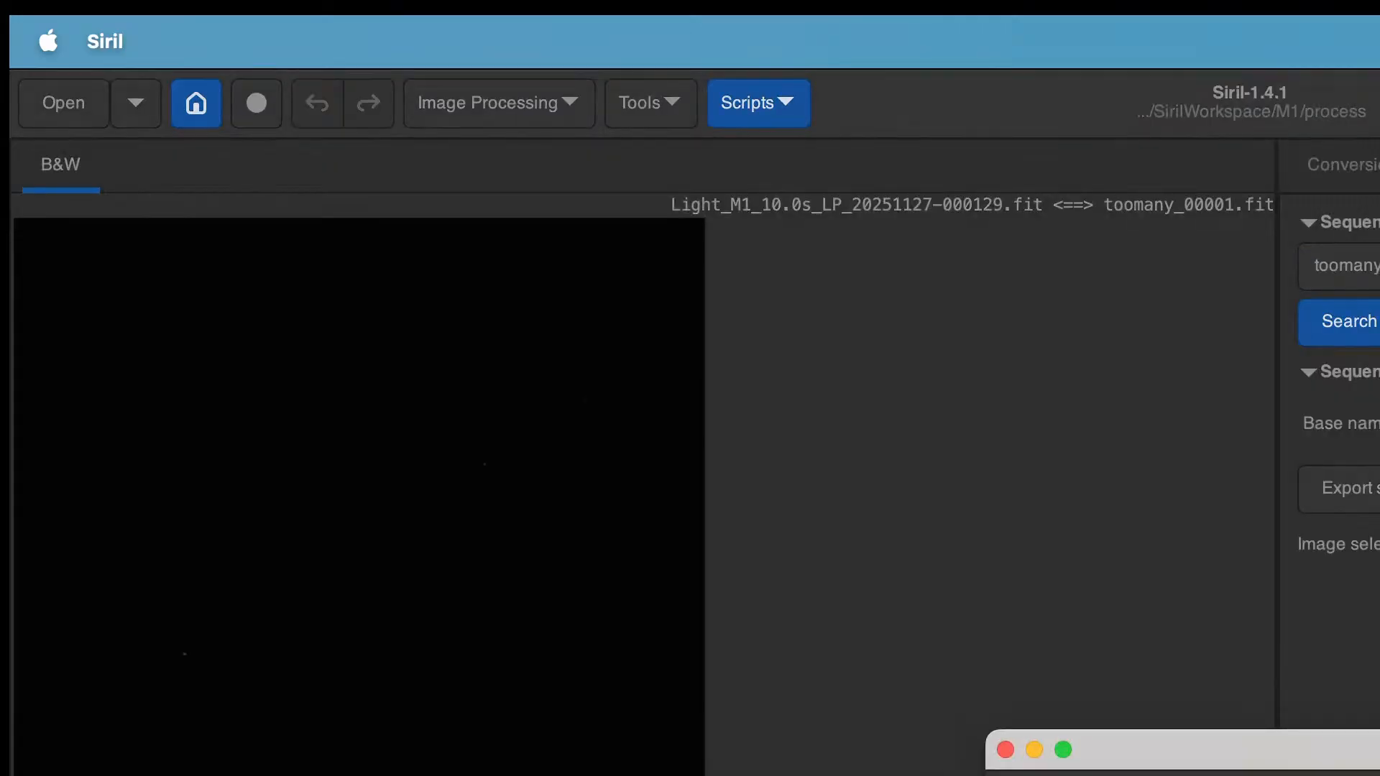
key("Return")
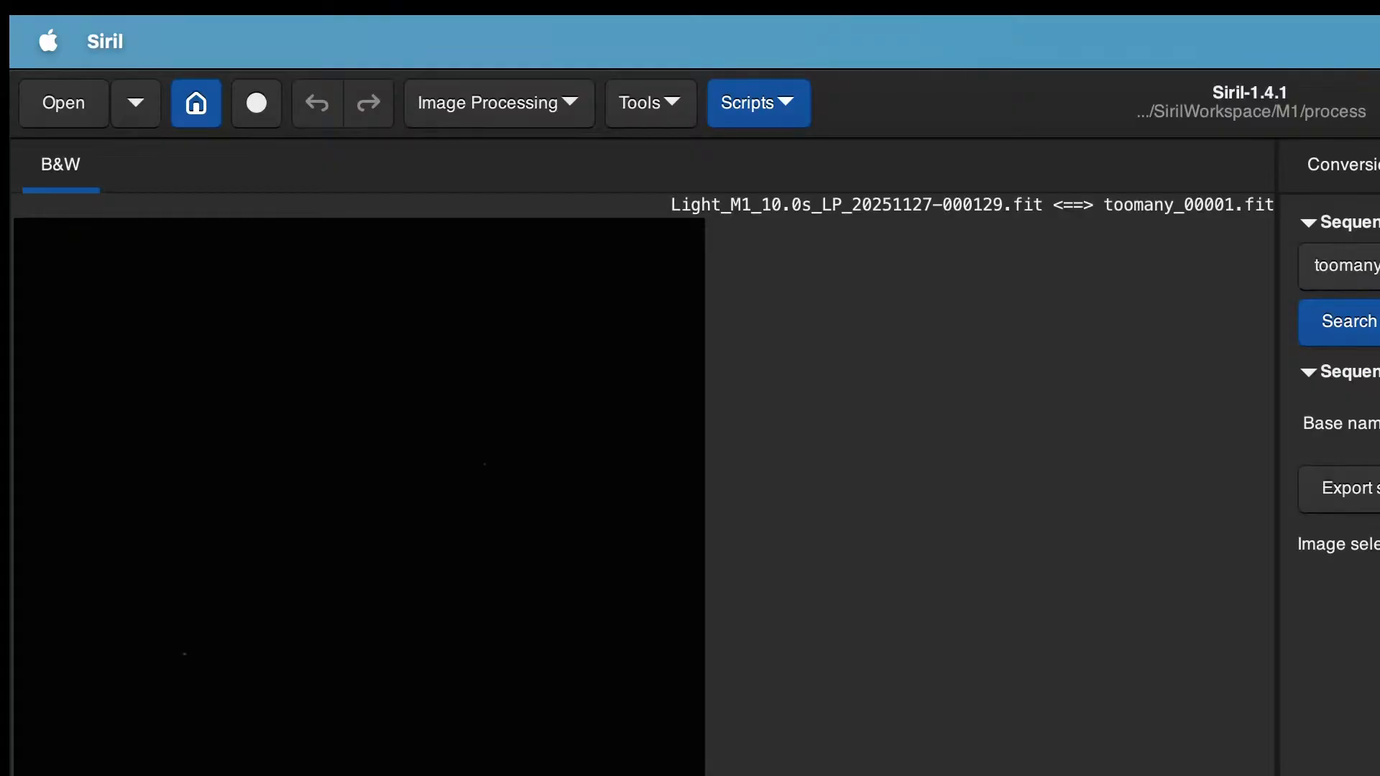
left_click(1374, 267)
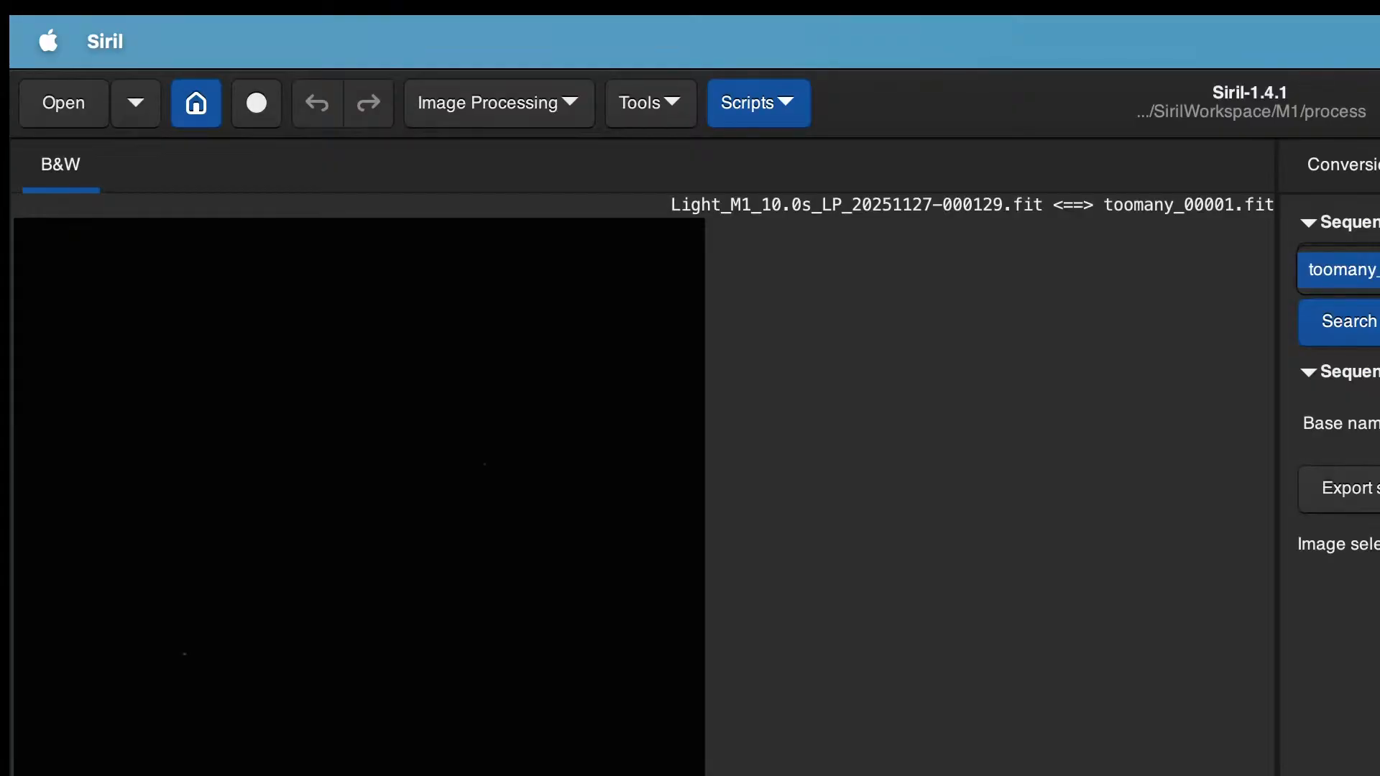
Step: Add all light frames from the M1 lights folder to the conversion source list
left_click(1373, 171)
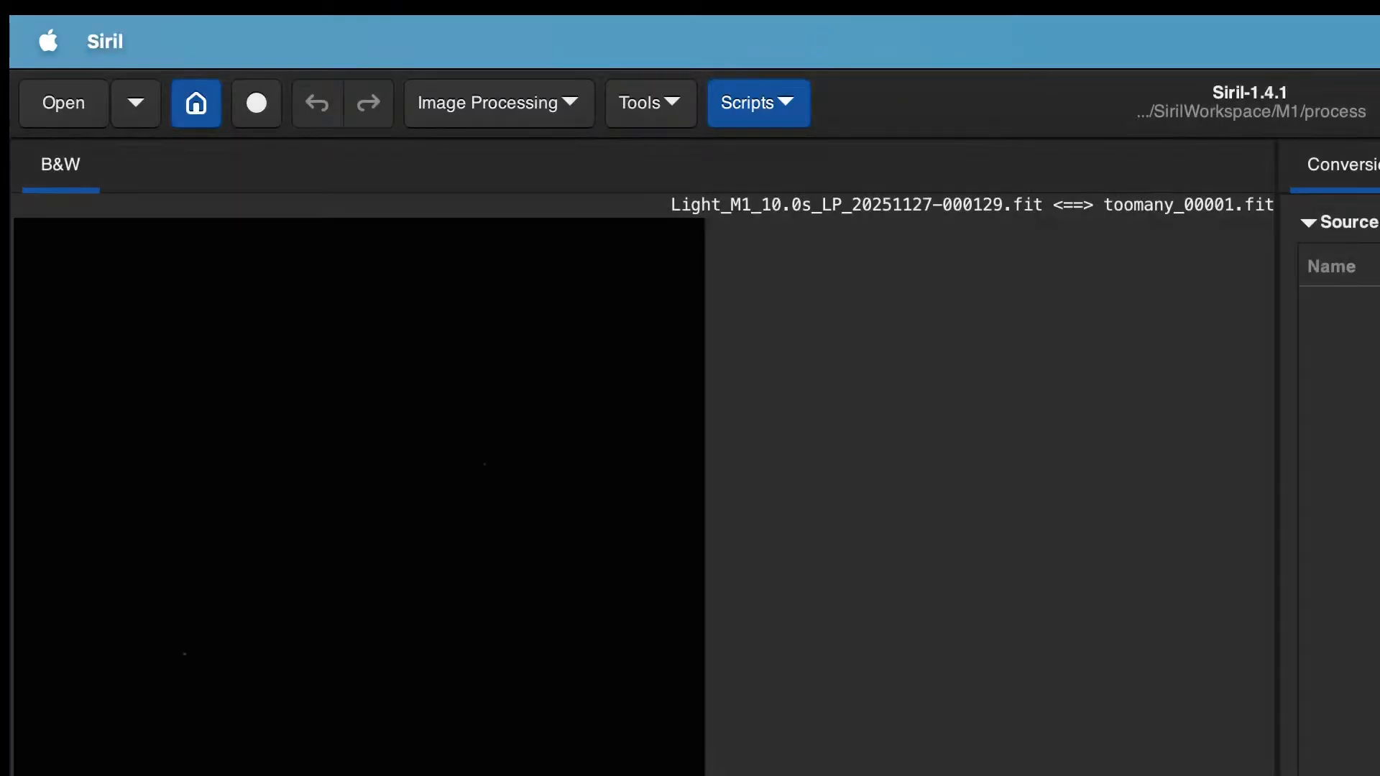
left_click(1365, 163)
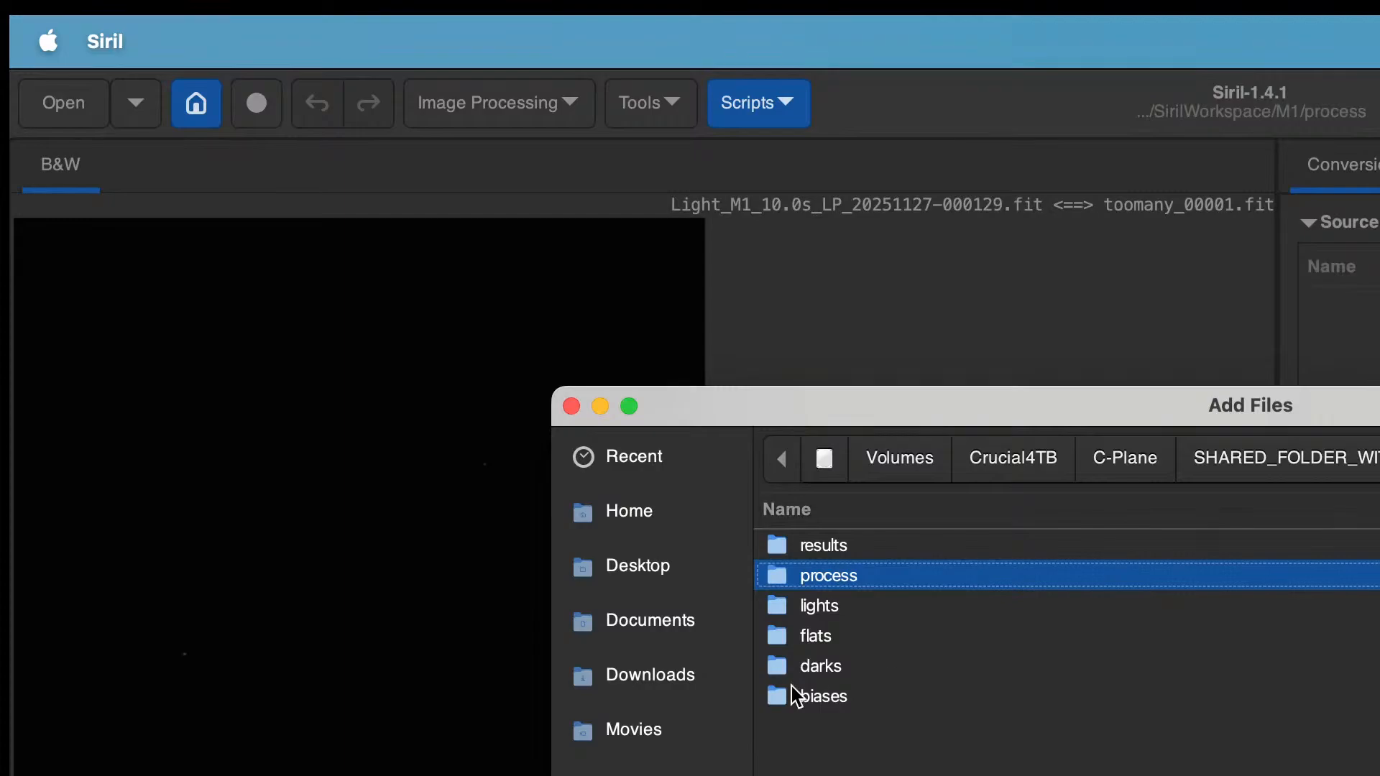
double_click(824, 607)
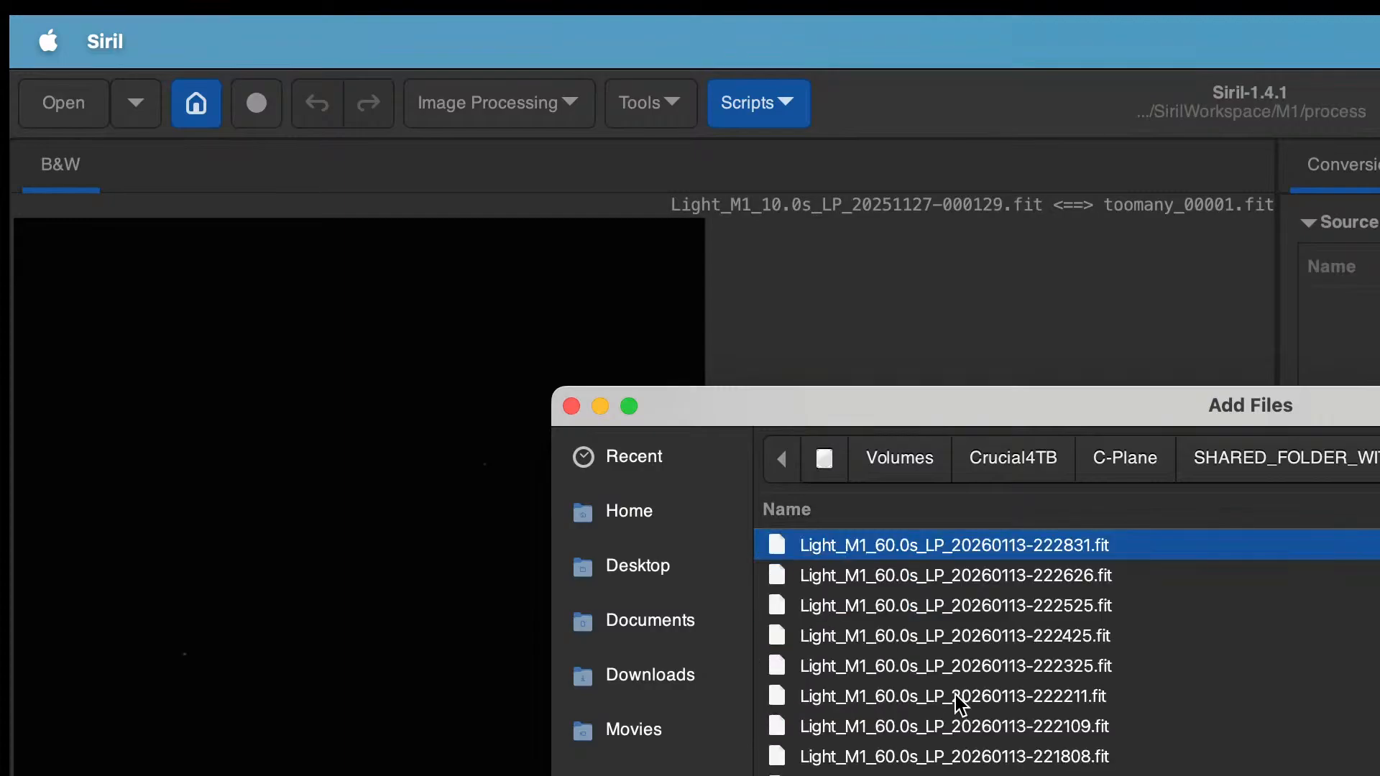
key("super+a")
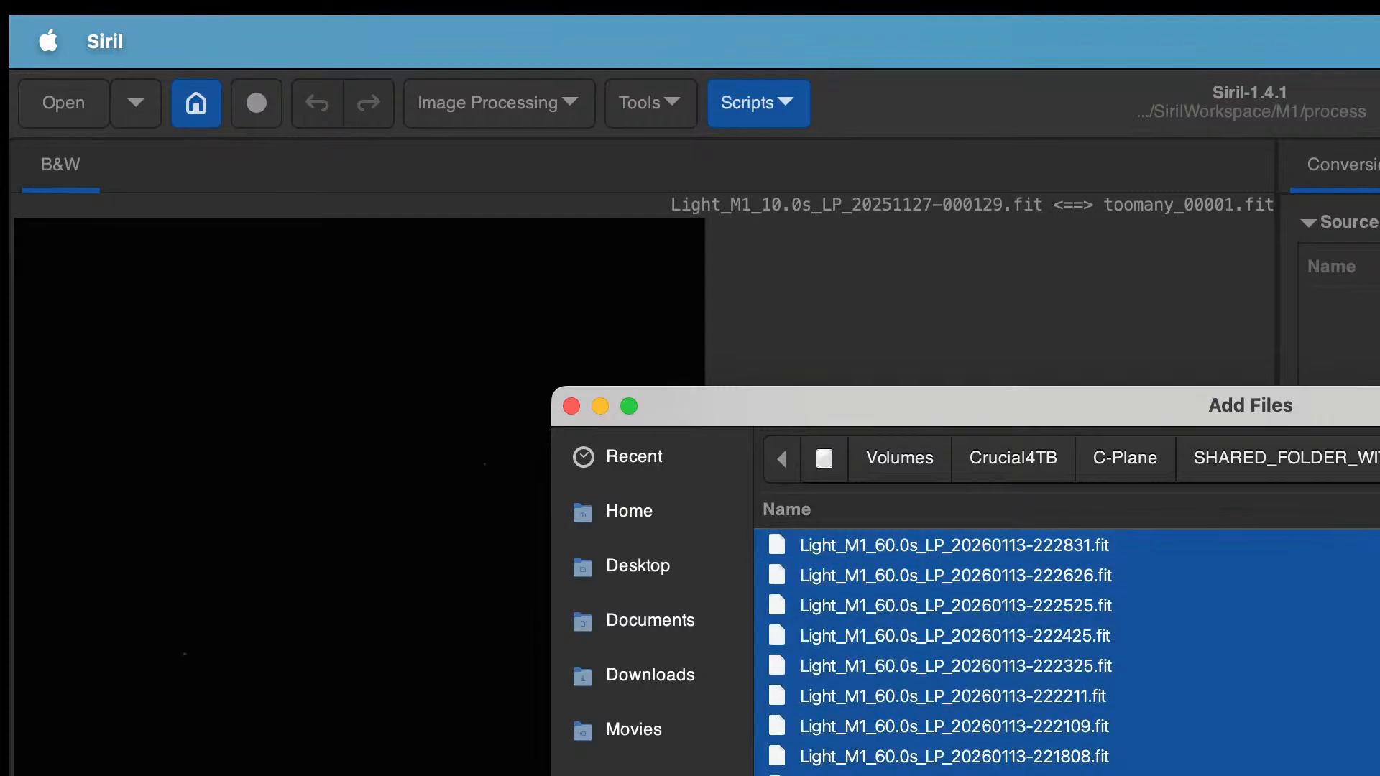
key("Return")
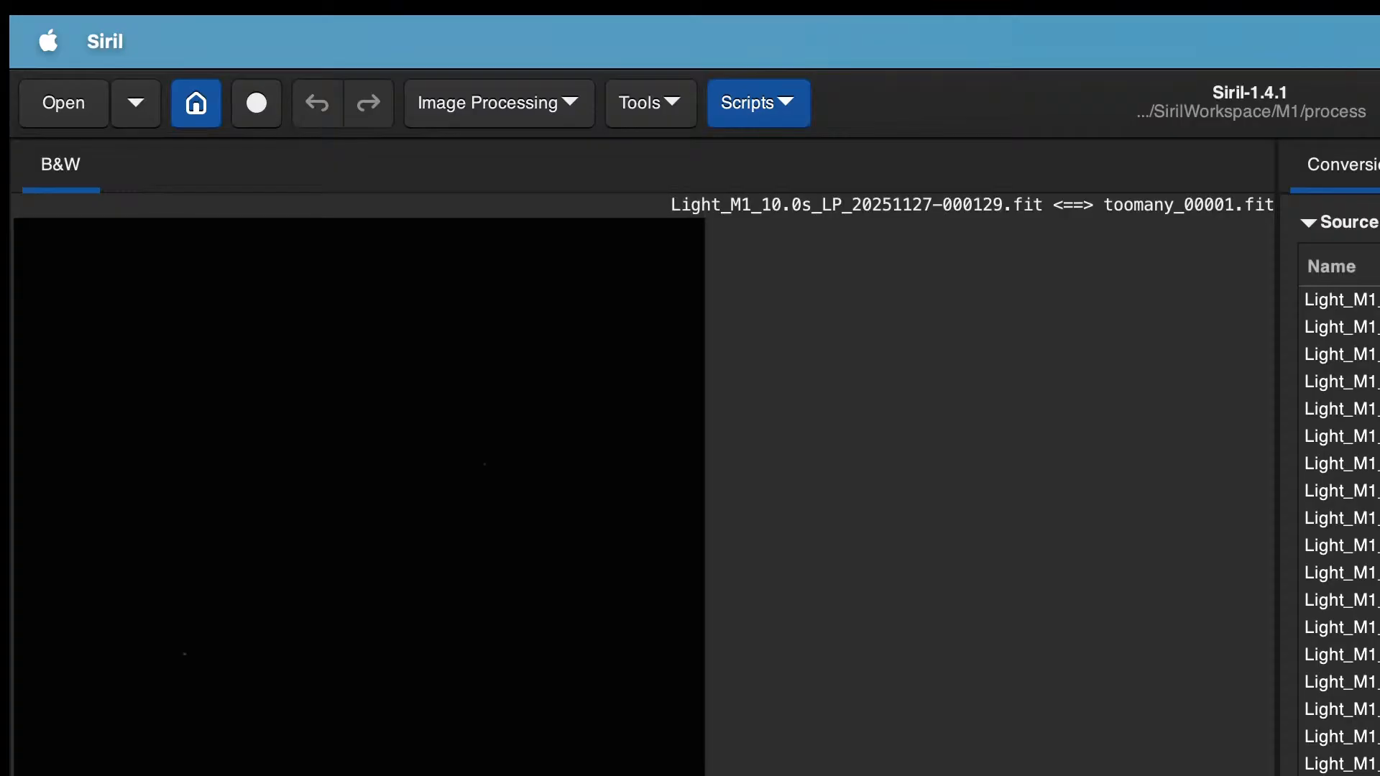
Step: Clear the sequence data of the toomany sequence once more
left_click(1379, 164)
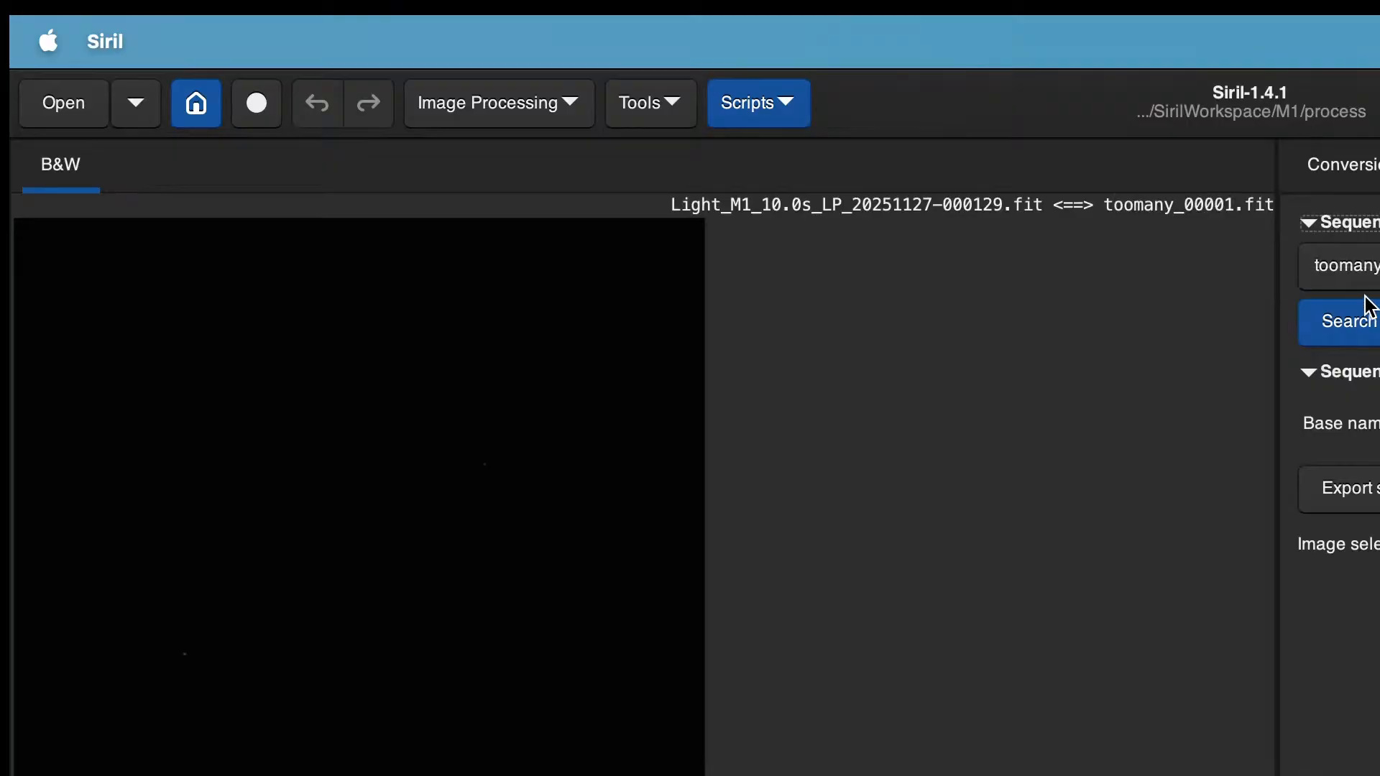
left_click(1365, 165)
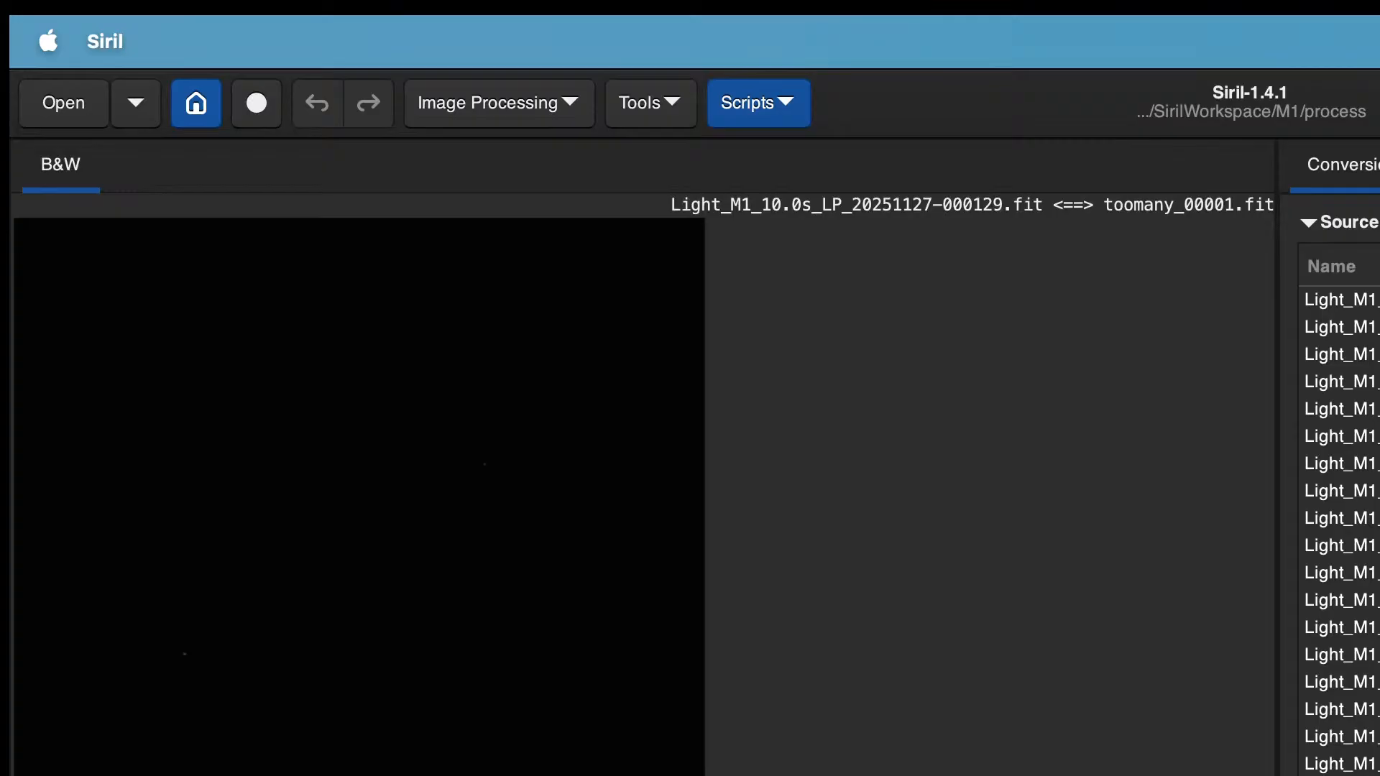
key("F2")
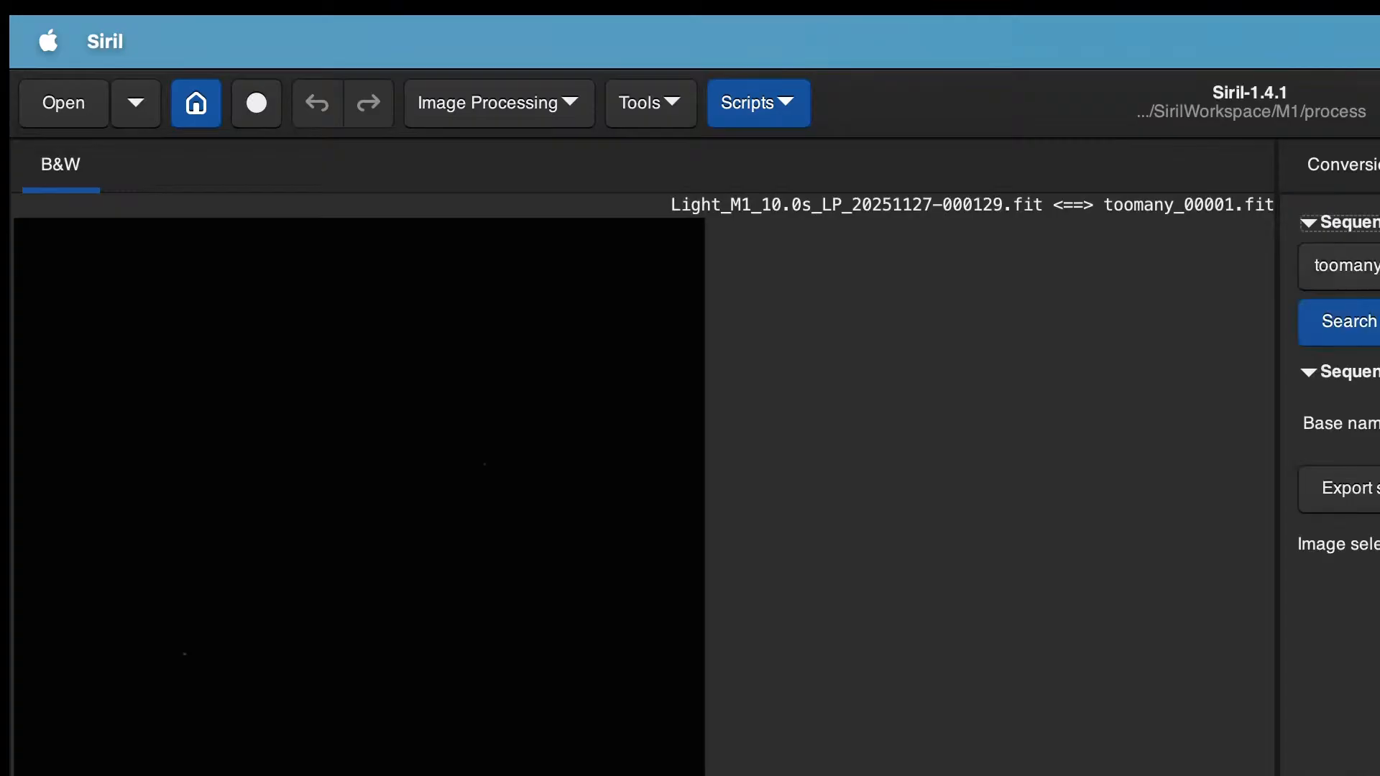
key("Tab")
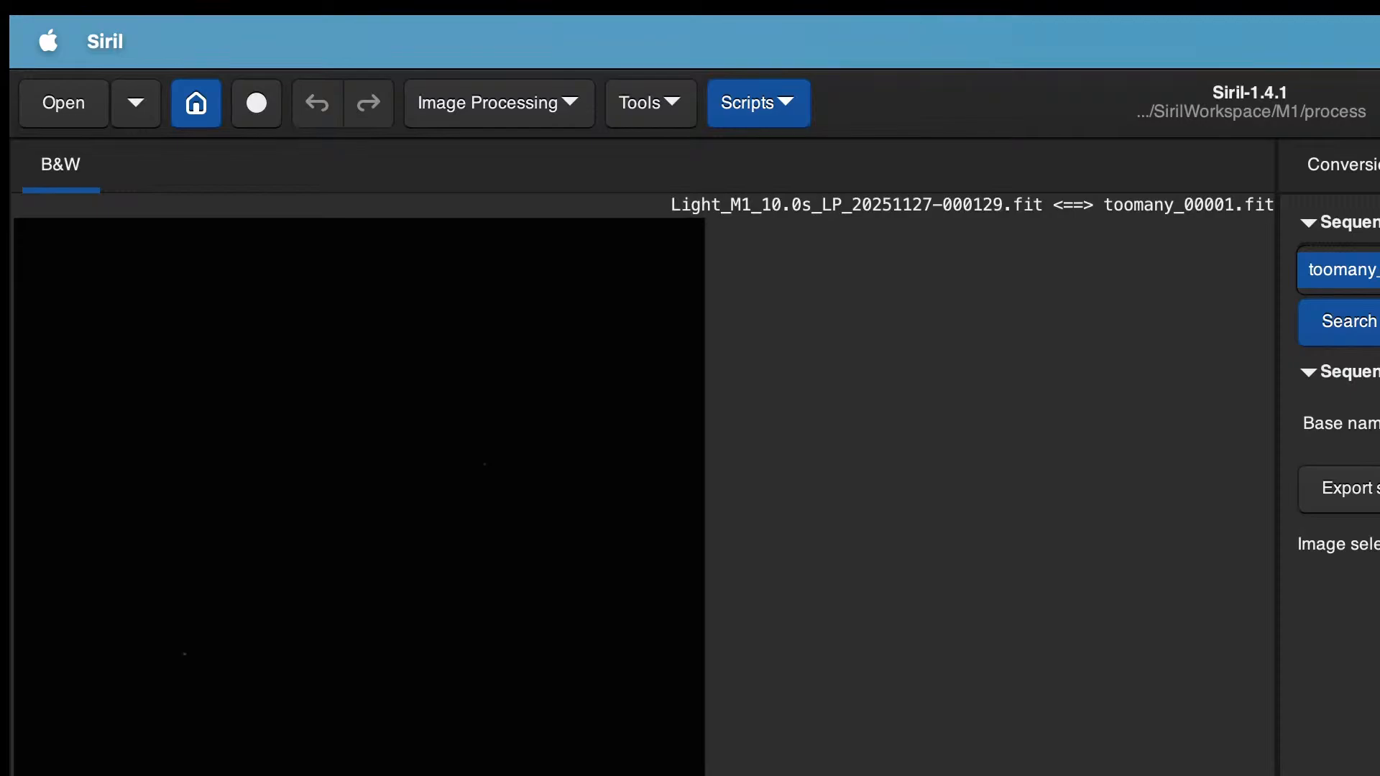
key("Return")
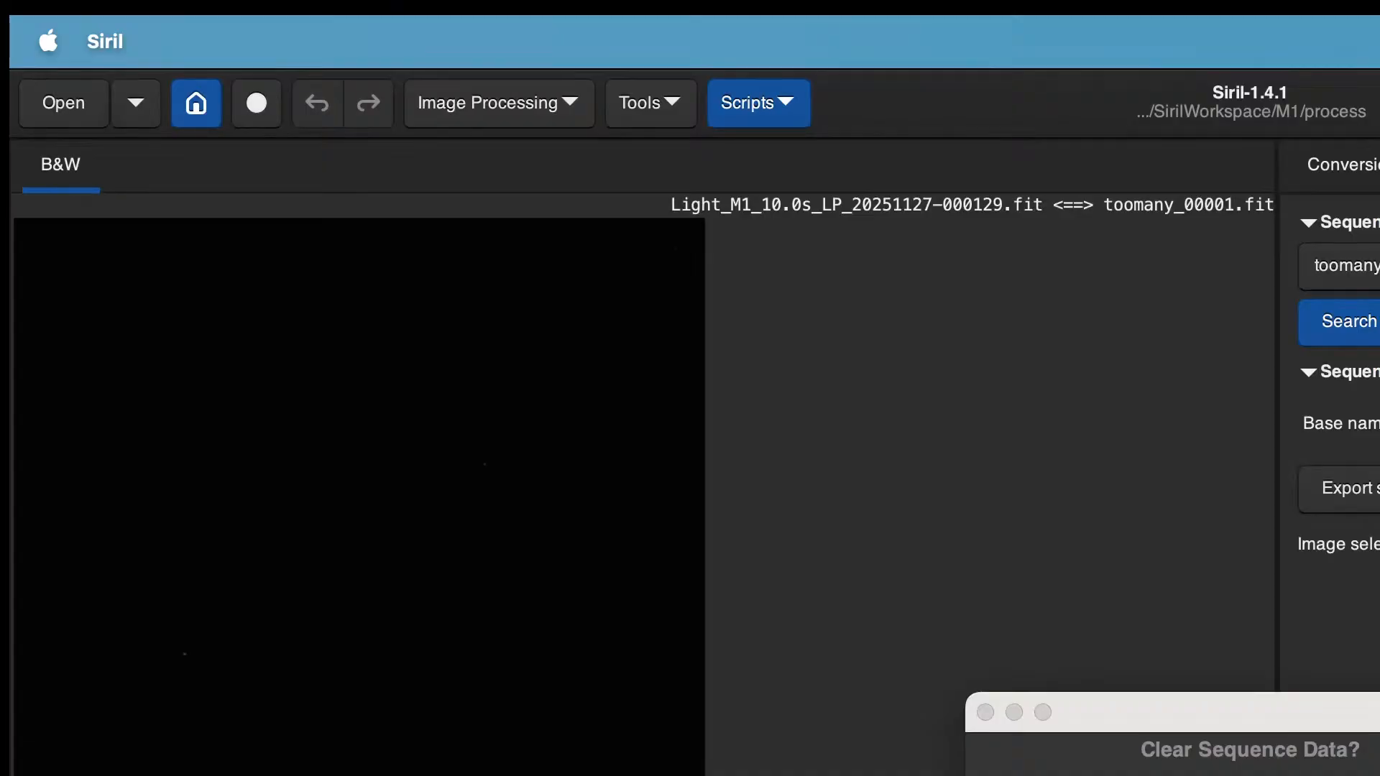
key("Return")
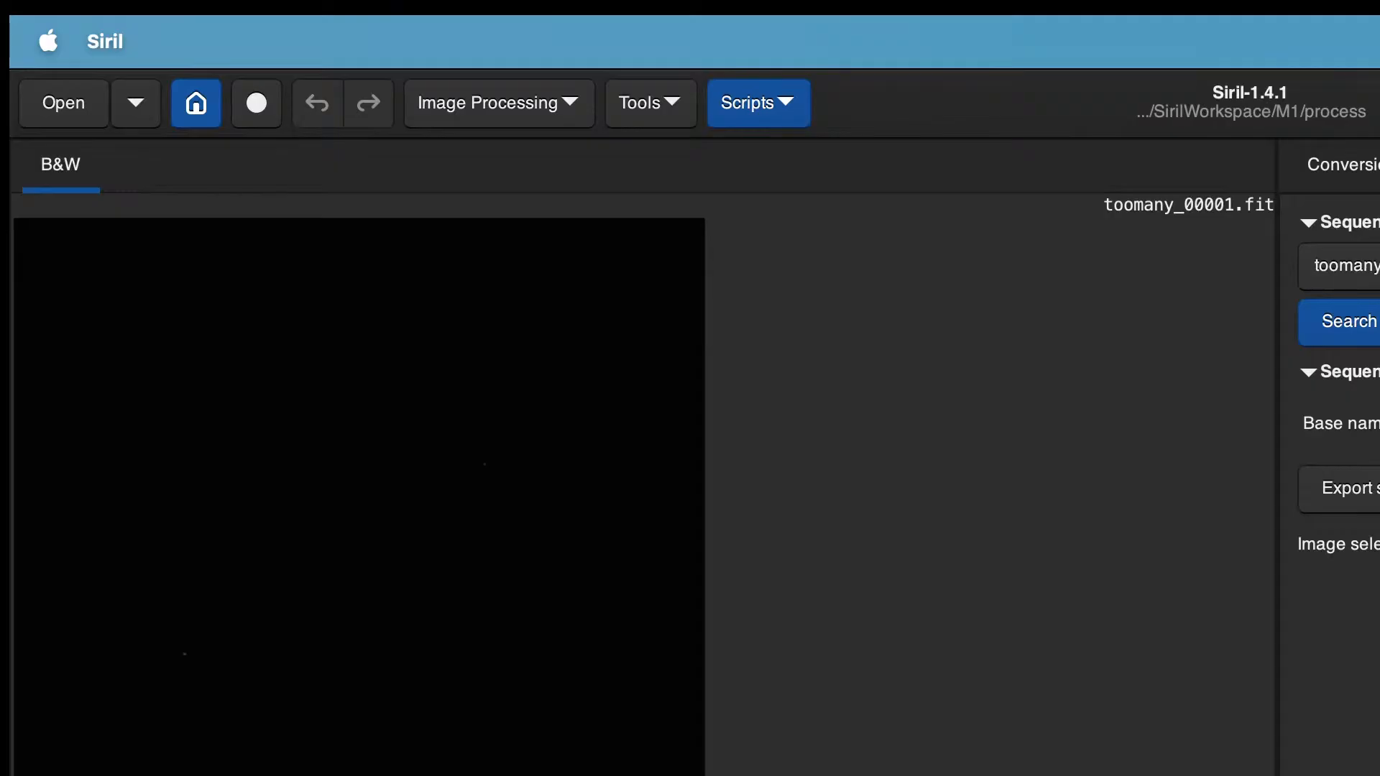
Step: Change the working directory to the SirilWorkspace/M1/lights folder
left_click(1330, 165)
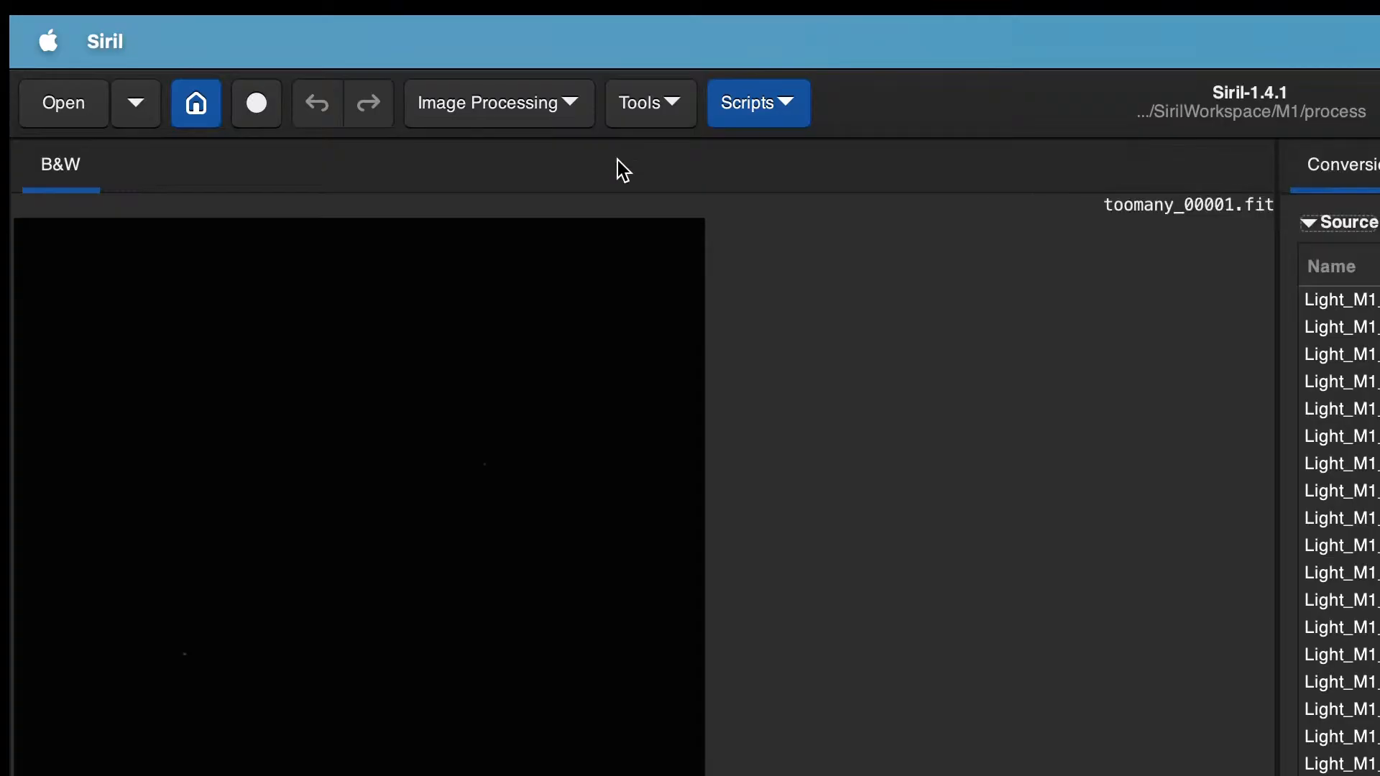
left_click(205, 118)
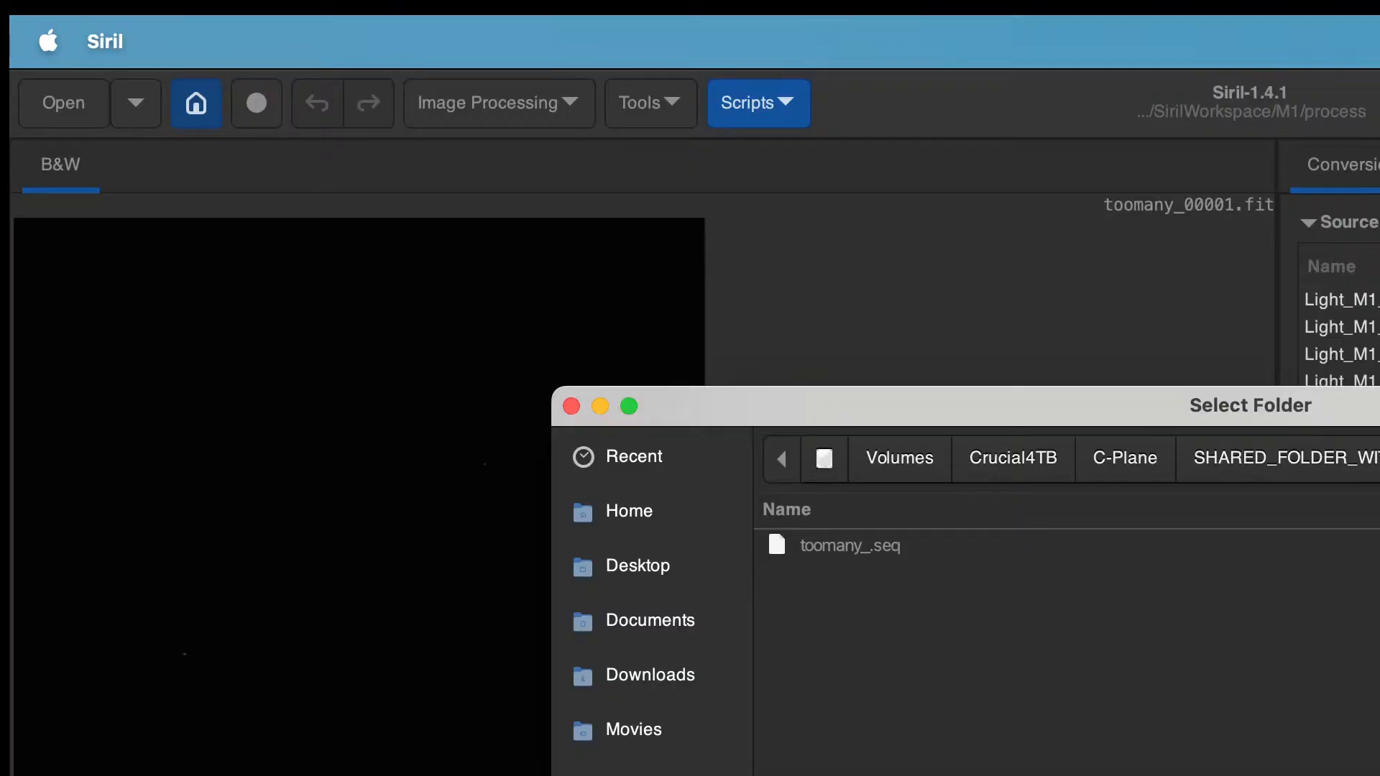
left_click(1379, 458)
double_click(838, 595)
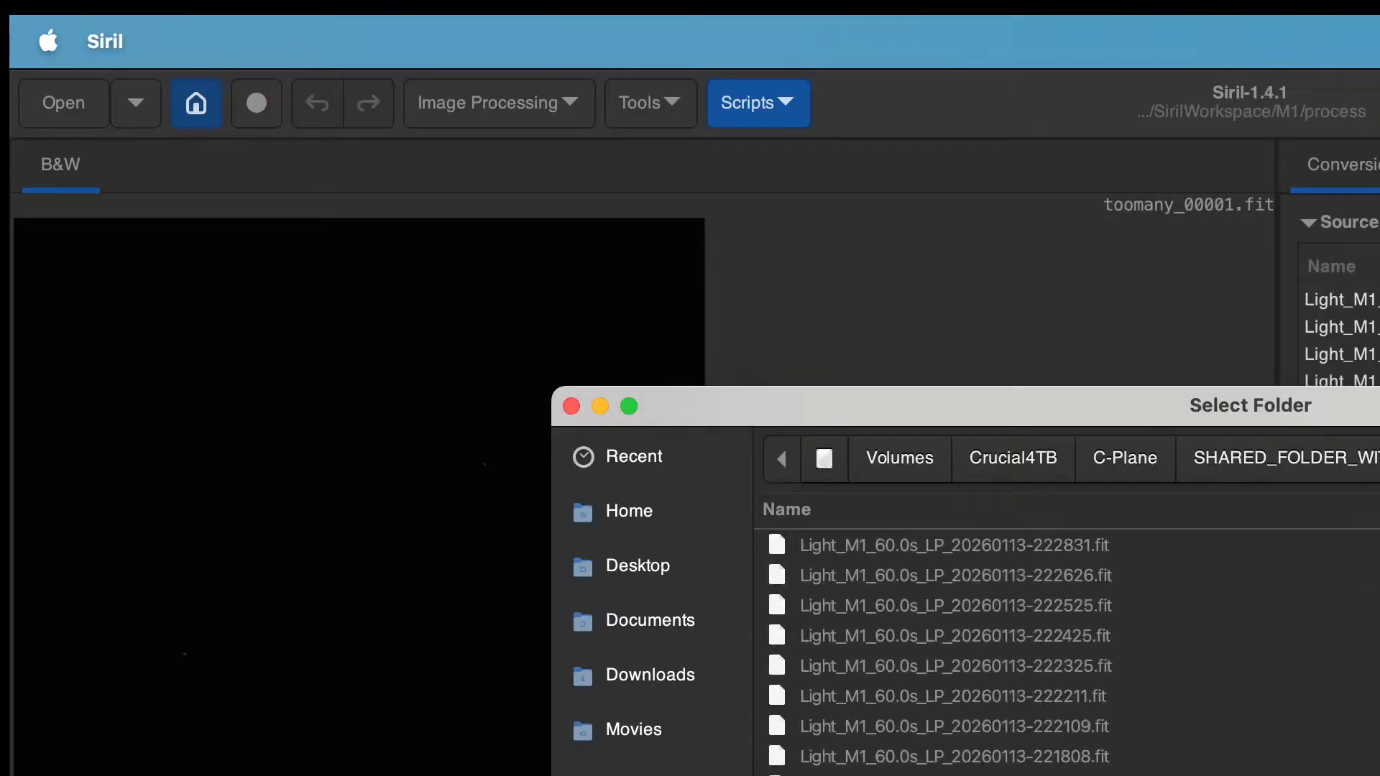
key("Return")
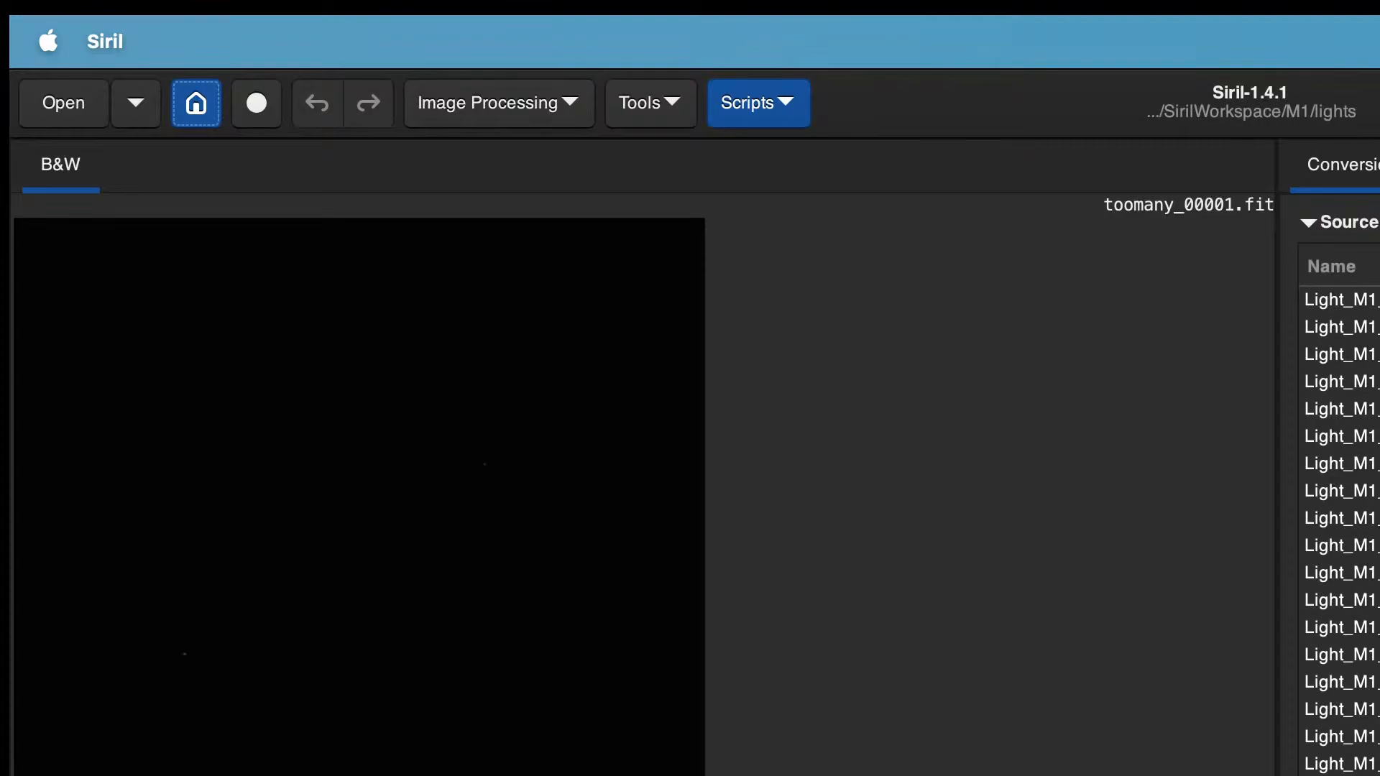
Step: Search the working directory for sequences and load the Light_M1 sequence
left_click(1379, 165)
left_click(1379, 322)
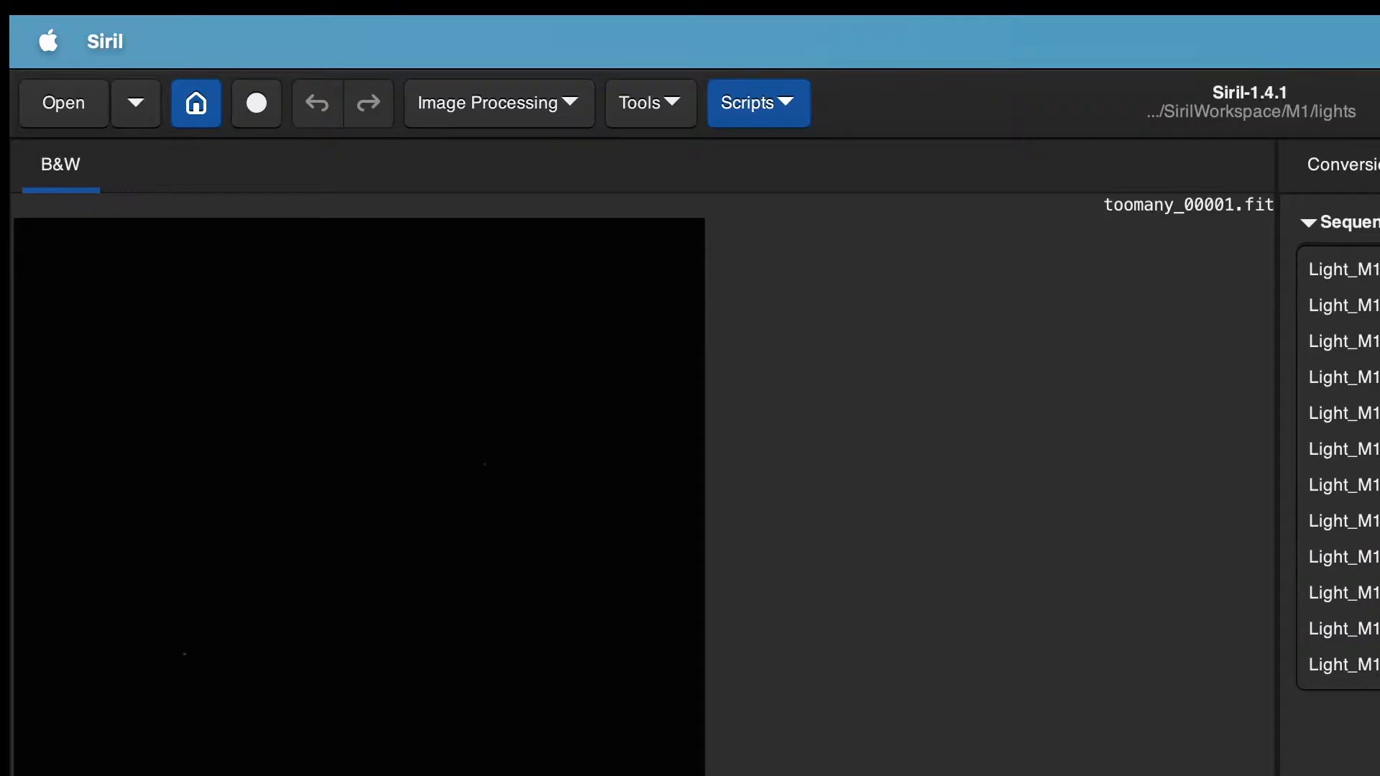
key("Escape")
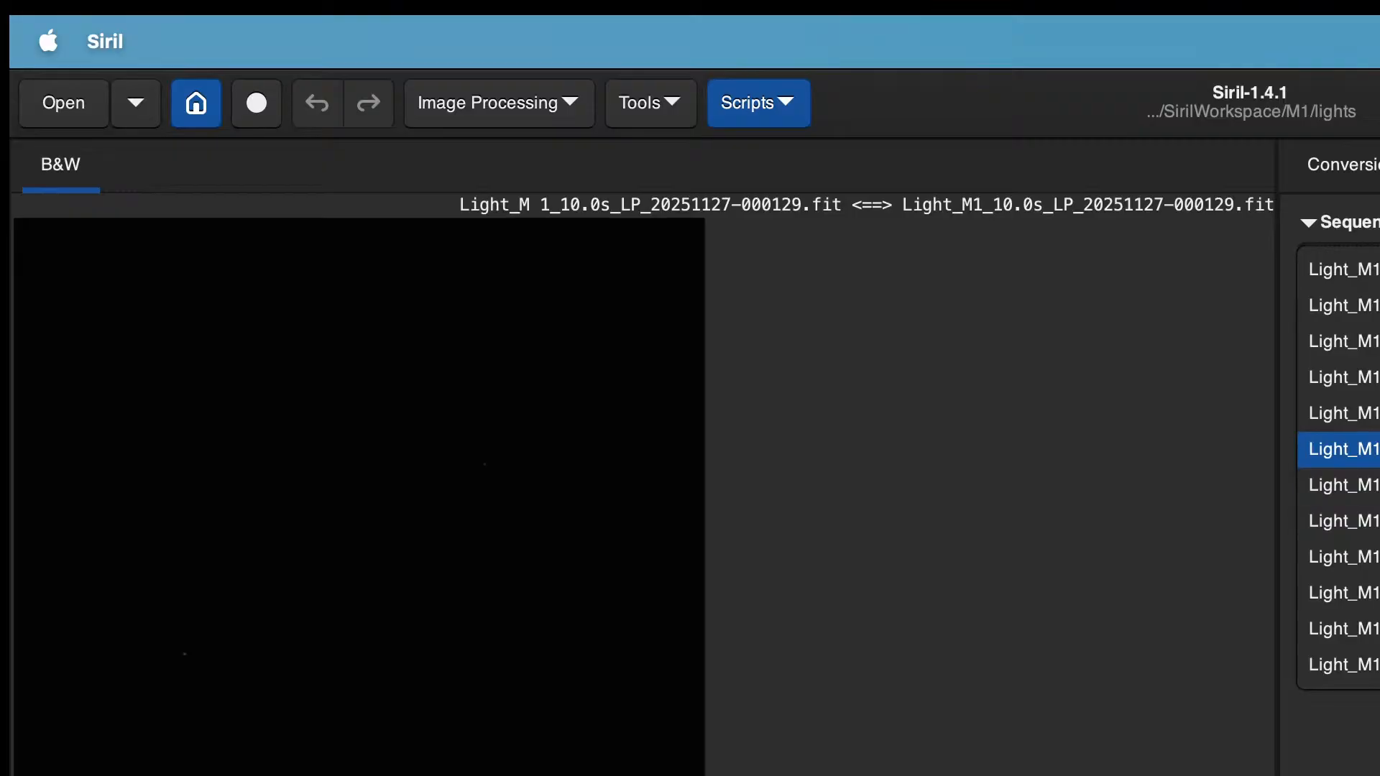
left_click(1340, 449)
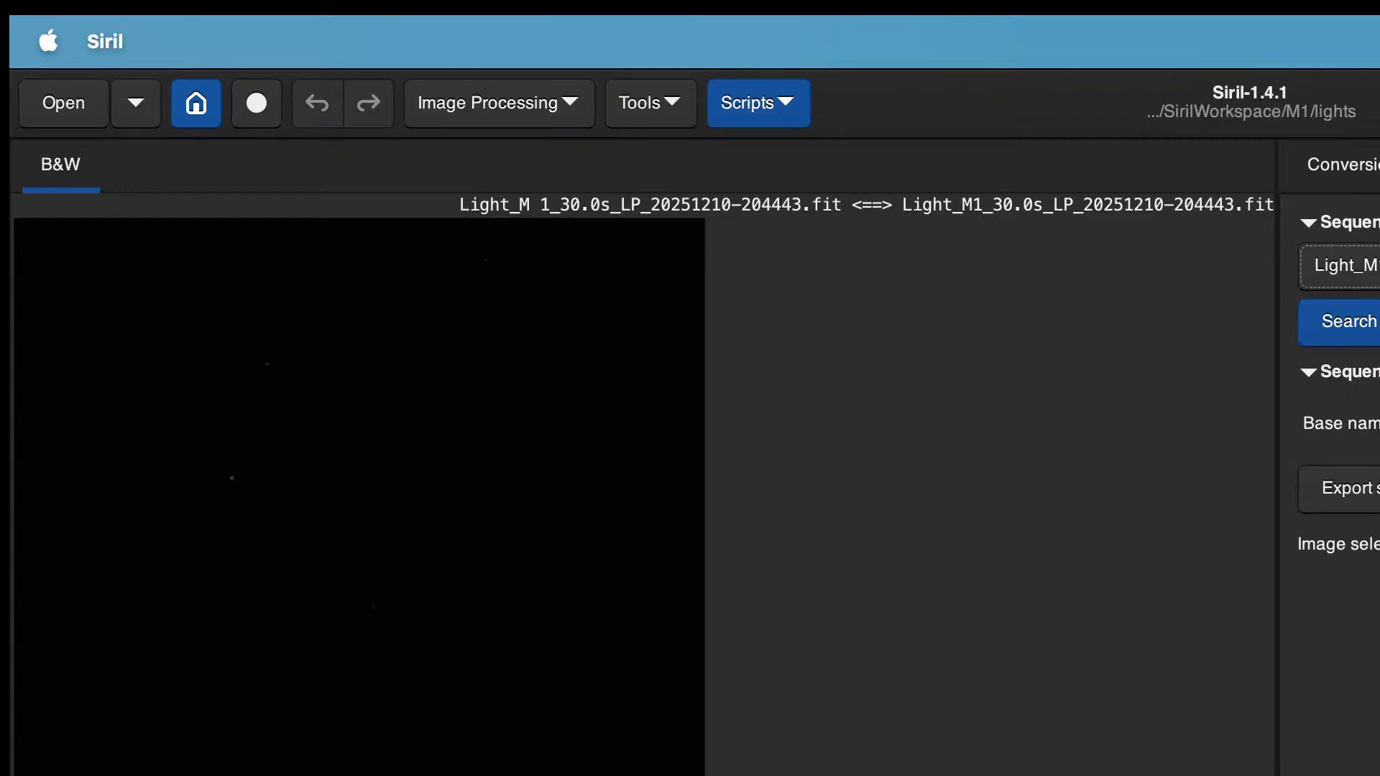
Step: Register the Light_M1 sequence using the Global Star Alignment registration method
key("F4")
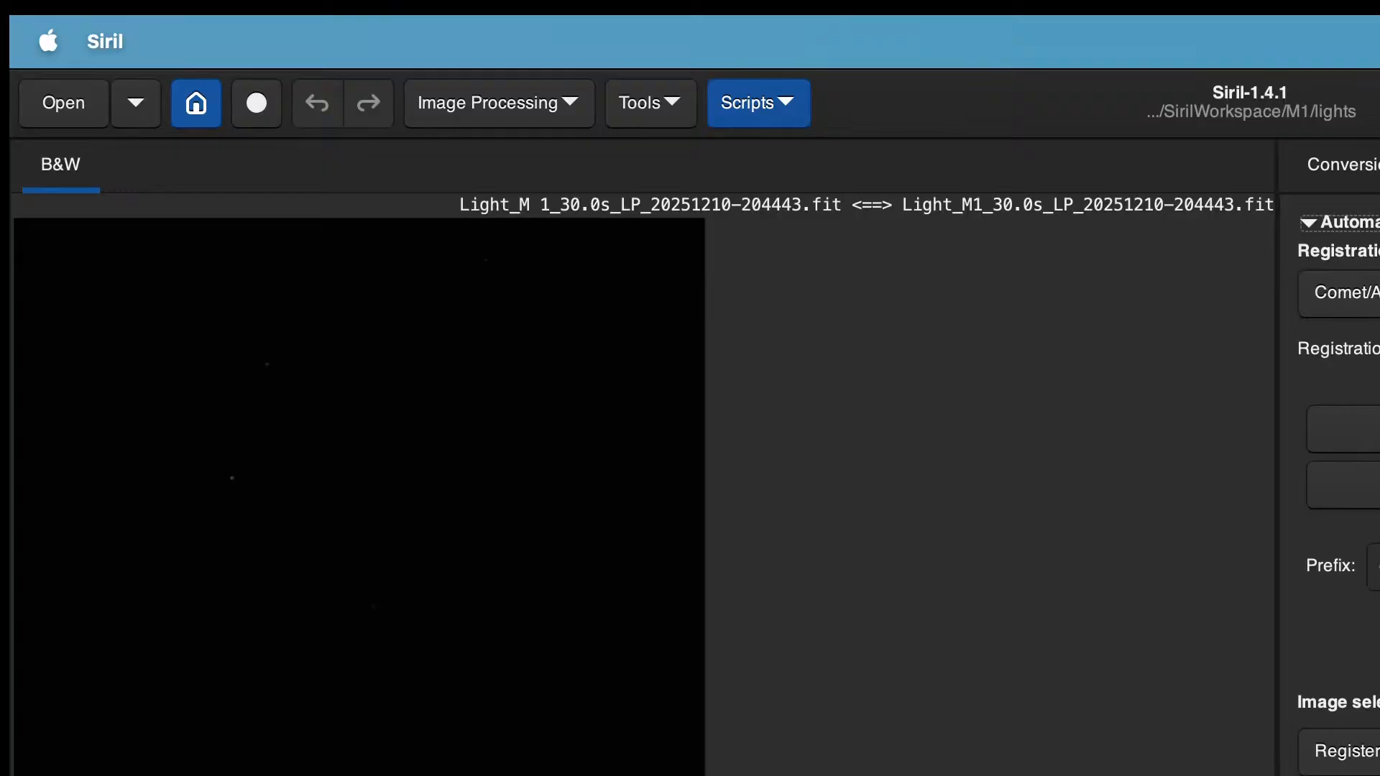
left_click(1358, 752)
key("Return")
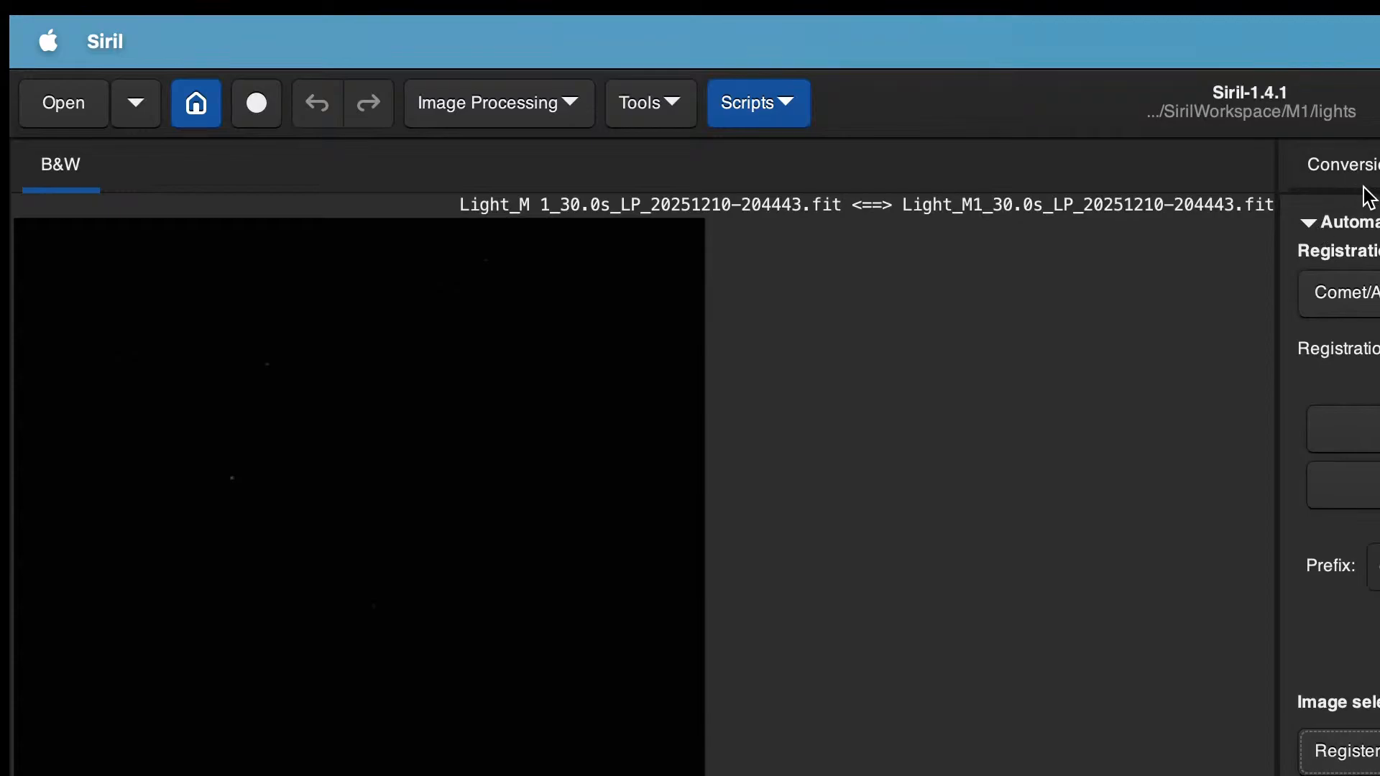
left_click(1348, 222)
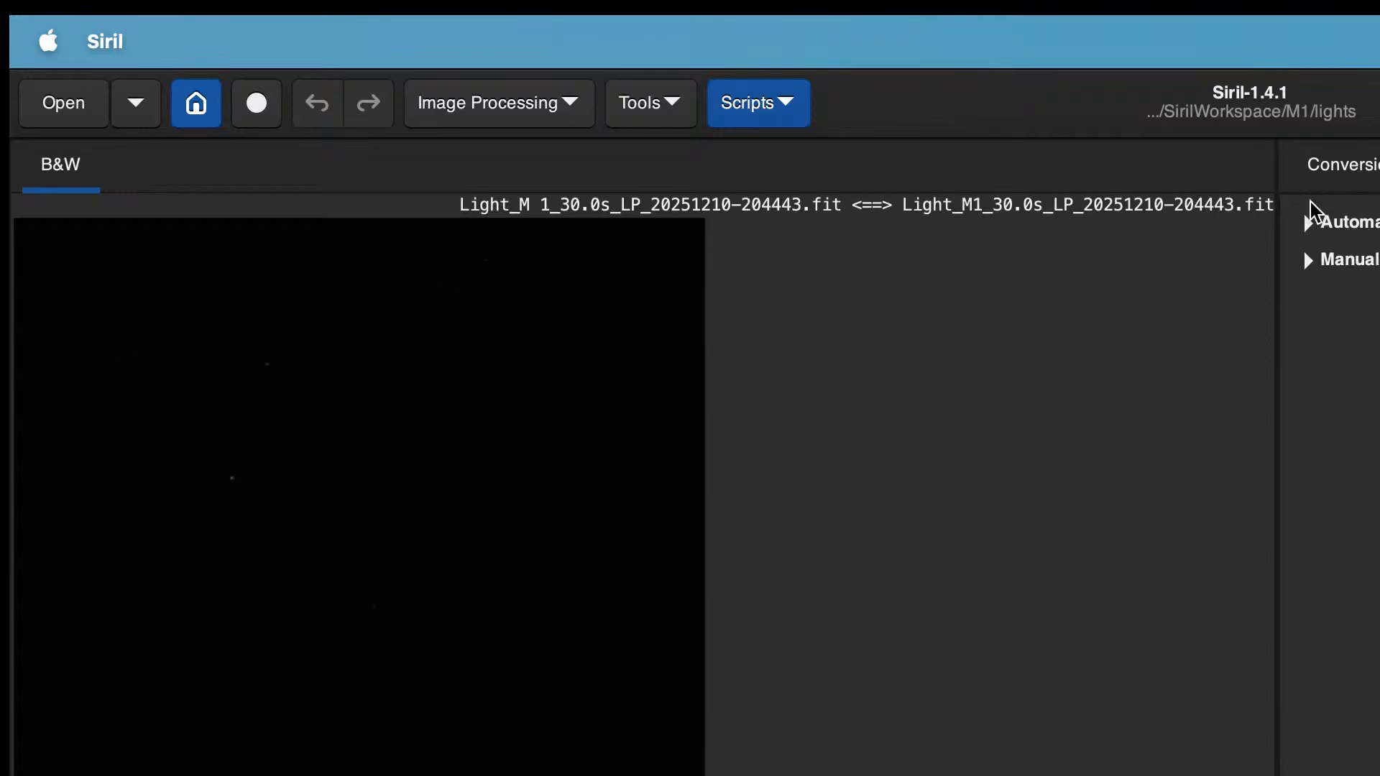
left_click(1308, 223)
left_click(1366, 292)
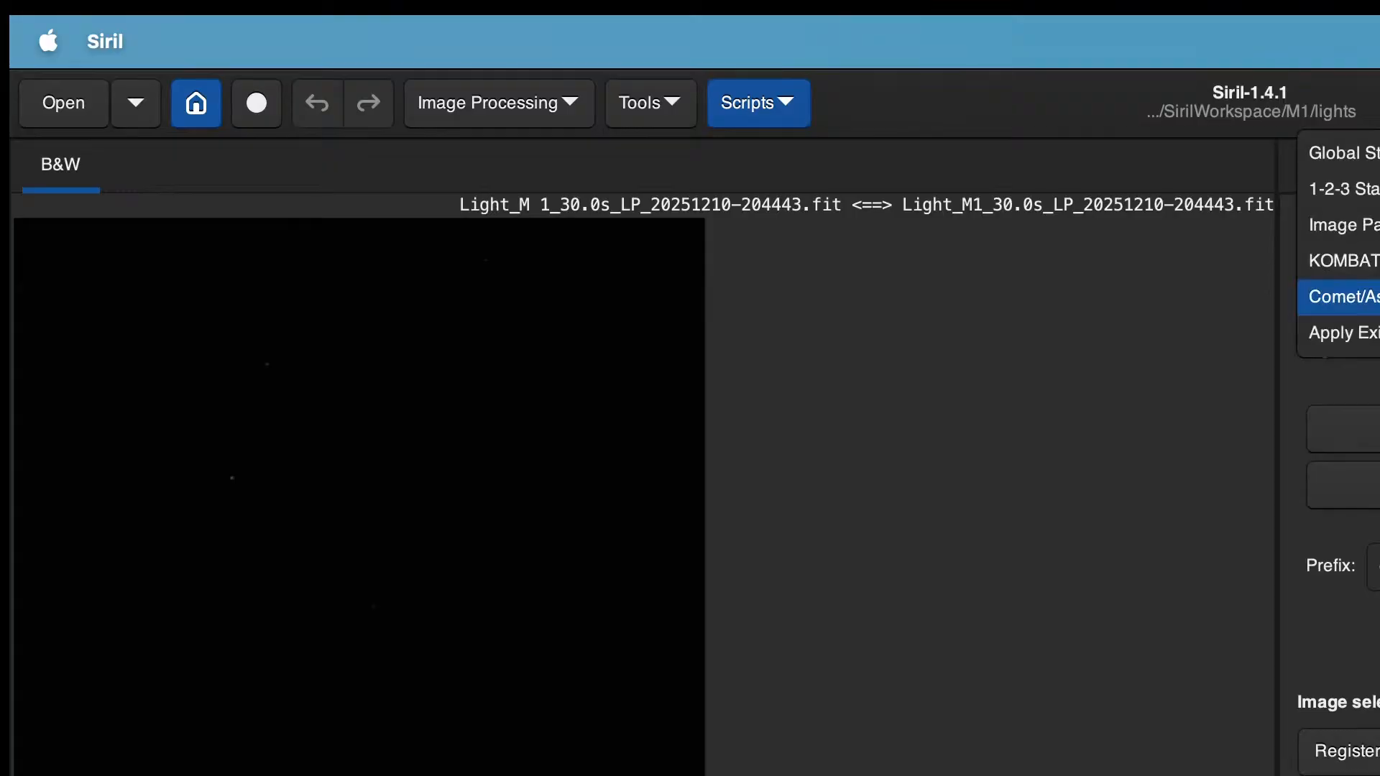
left_click(1376, 151)
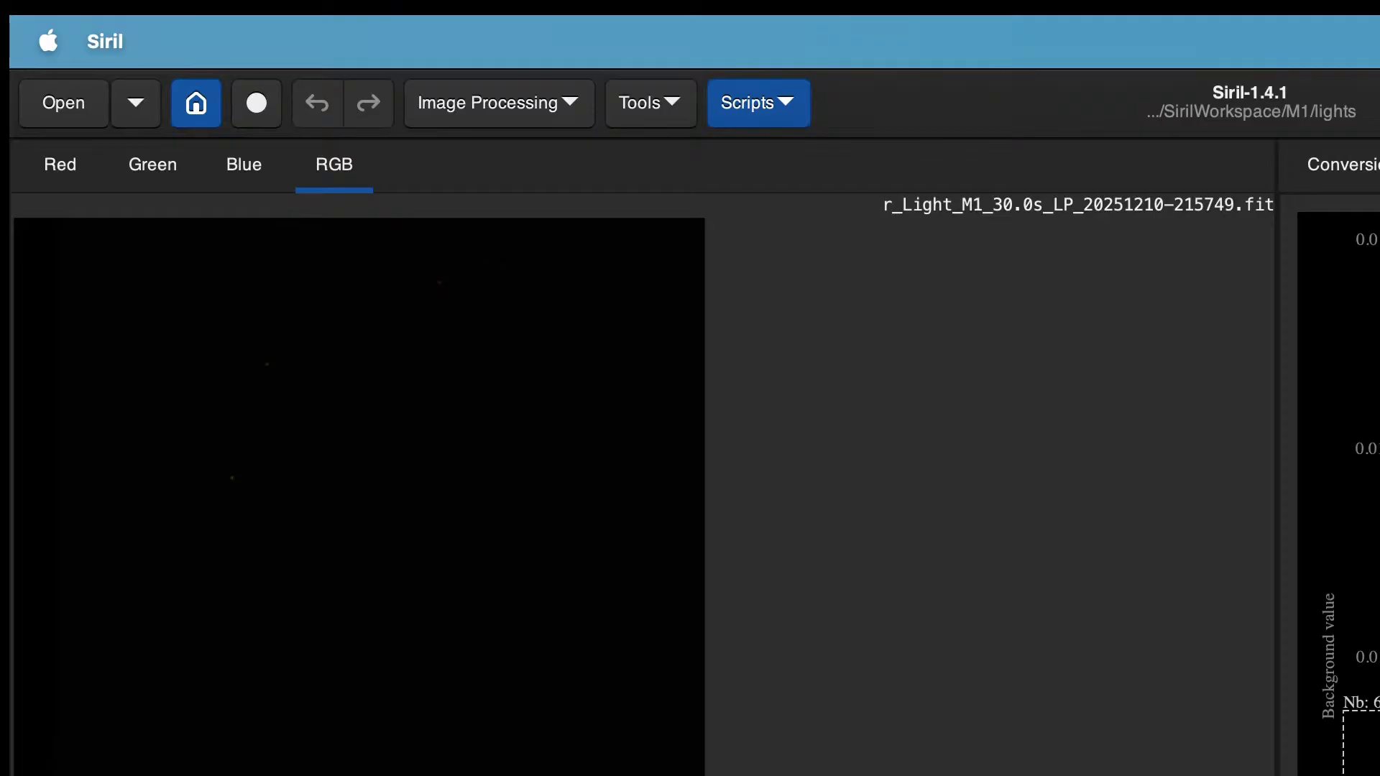
Step: Set the stacking weighting option to the Weighted method
key("F6")
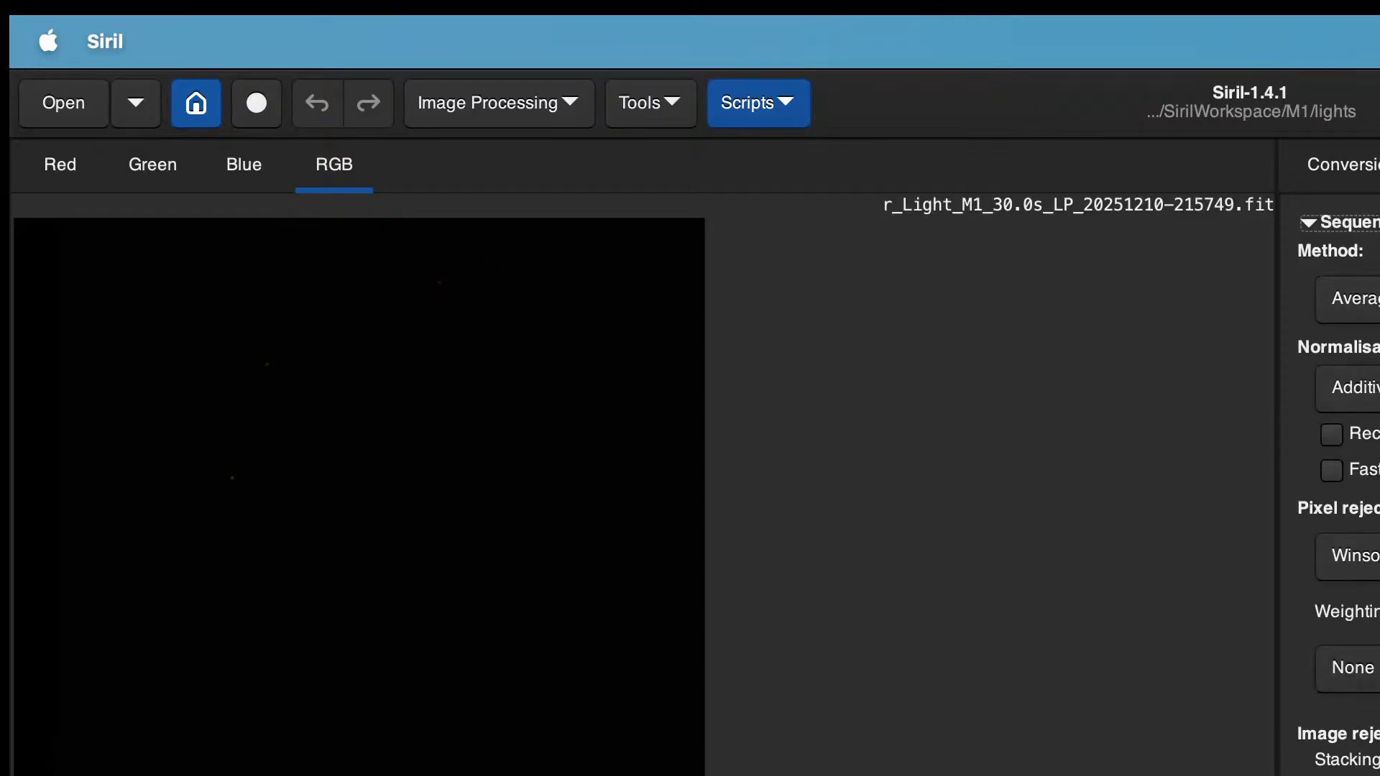
left_click(1365, 668)
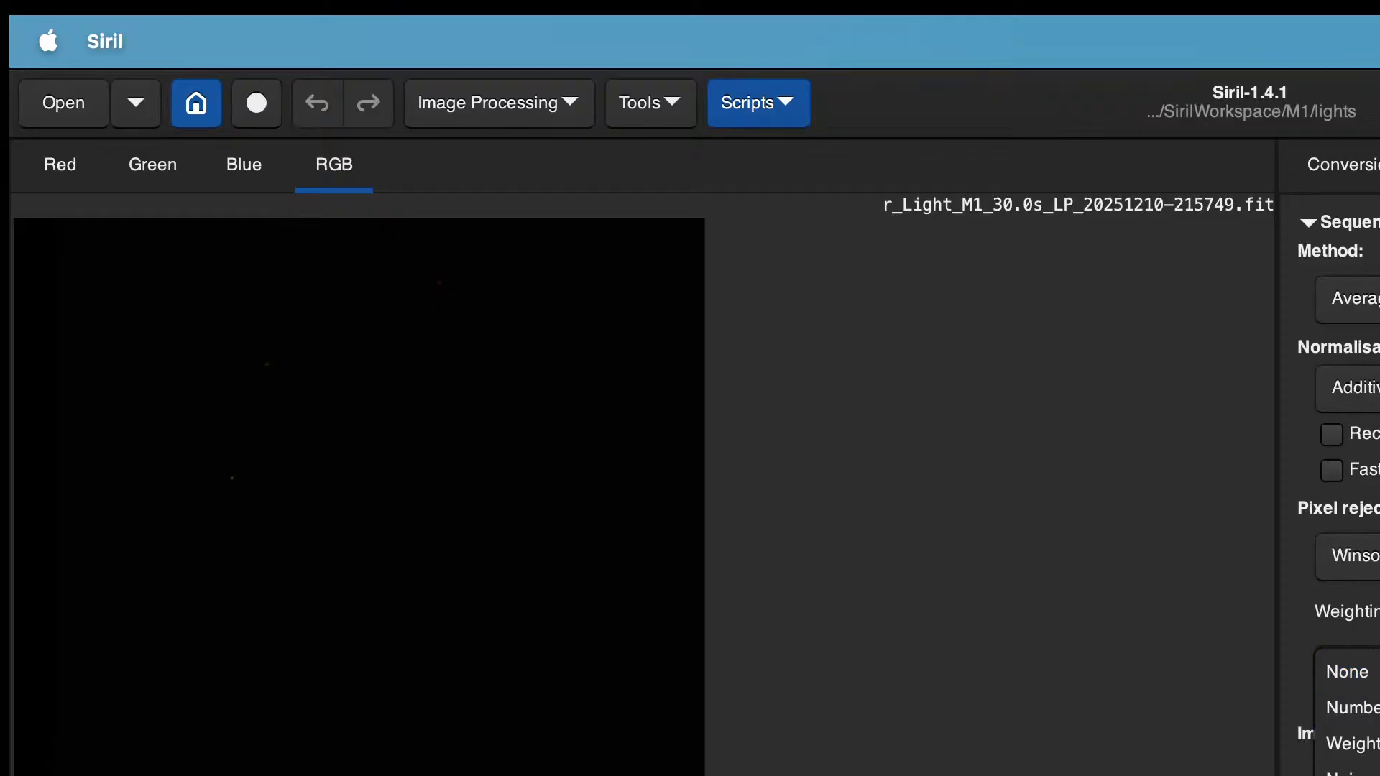
left_click(1352, 743)
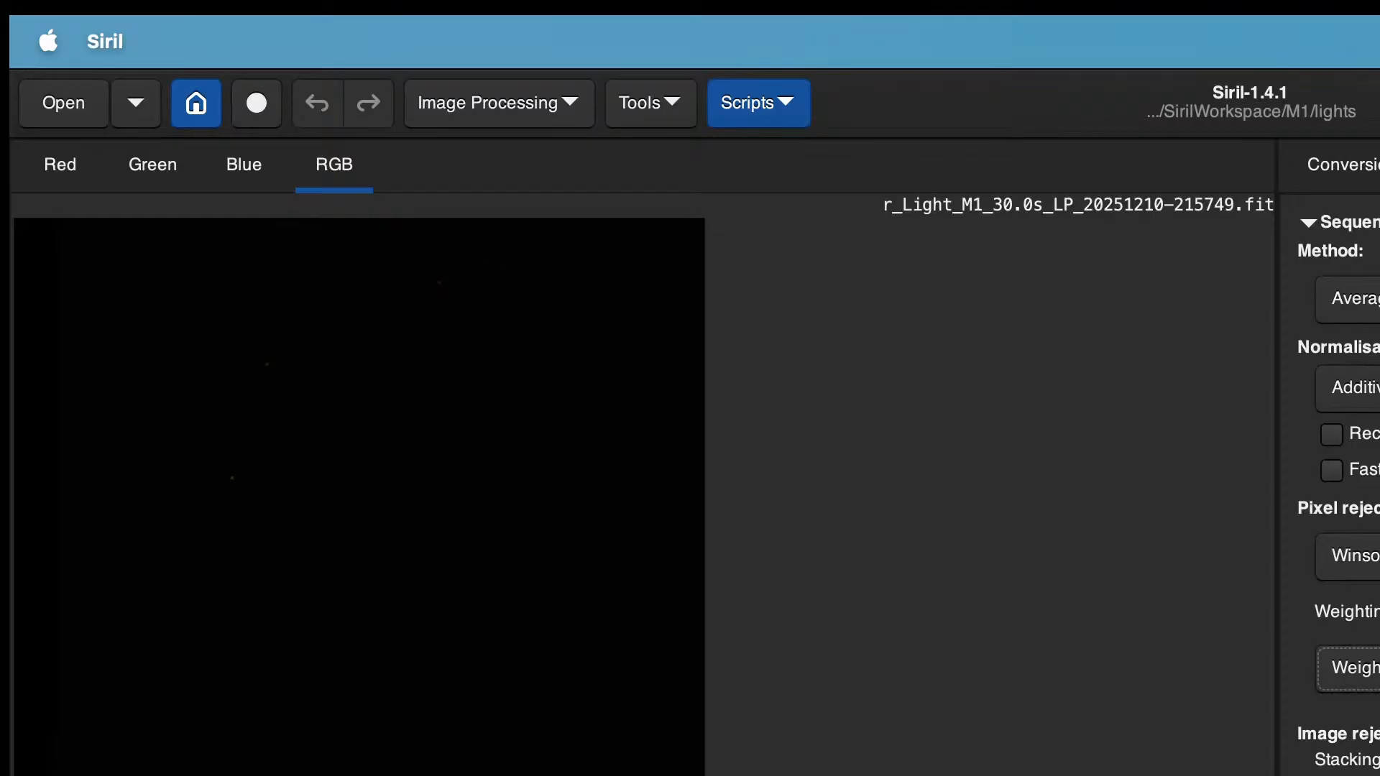
Step: Review the registered sequence across the sequence, registration, log and plot tabs
left_click(1379, 164)
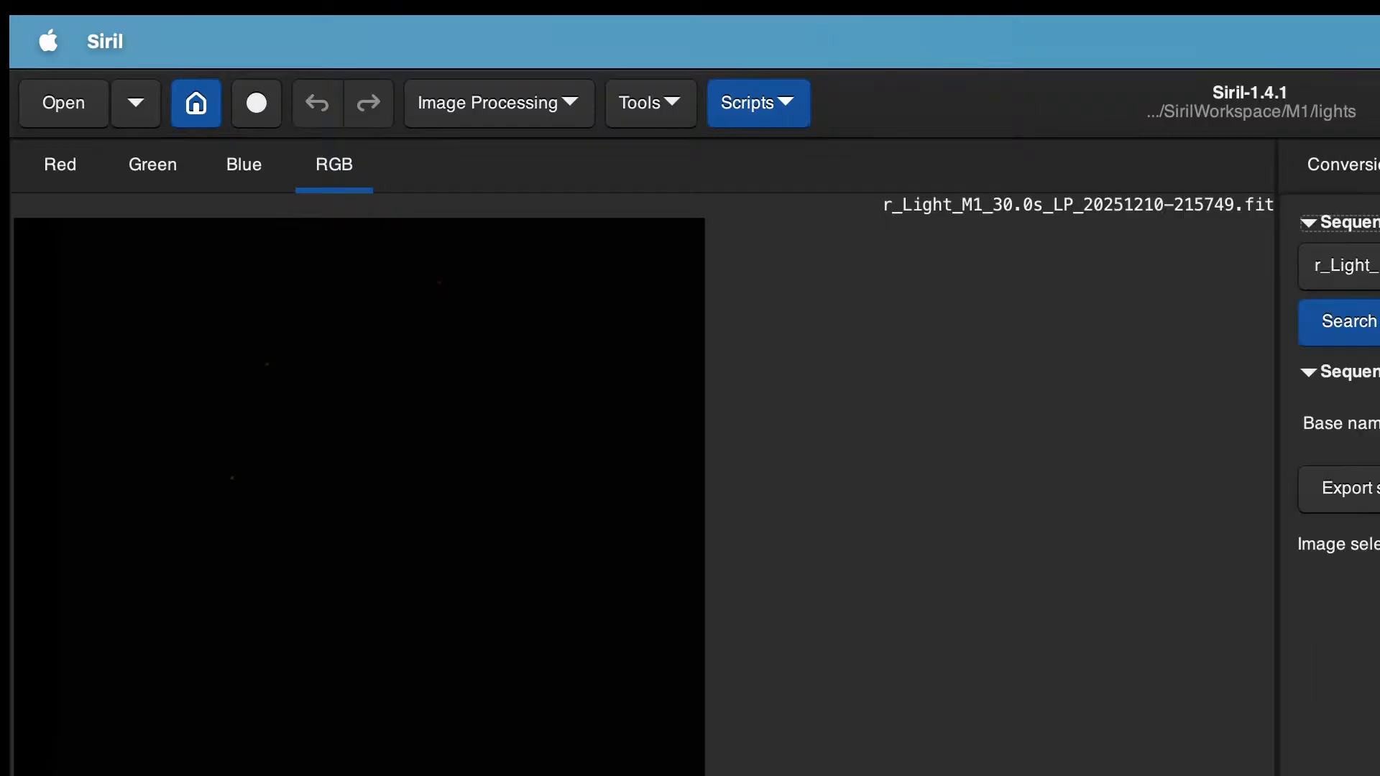
left_click(1378, 165)
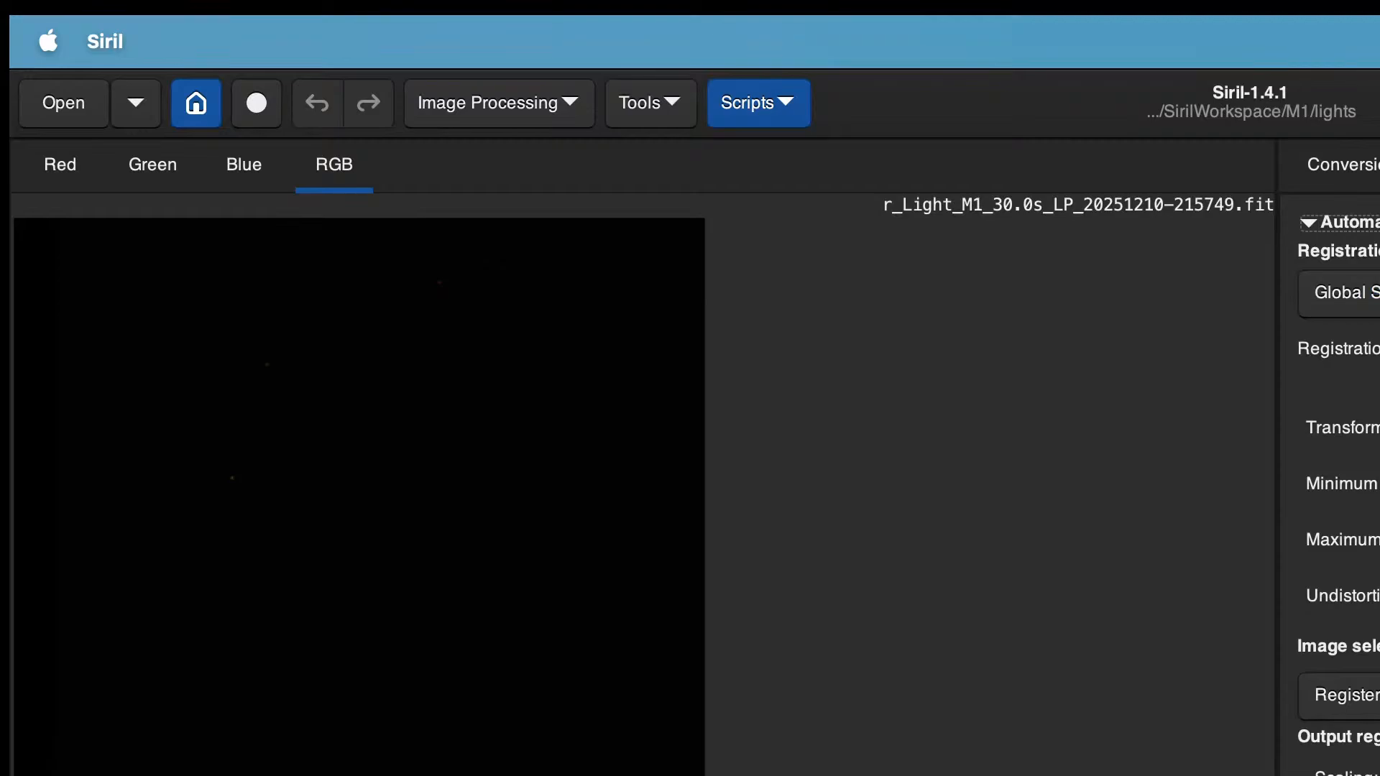
left_click(1379, 164)
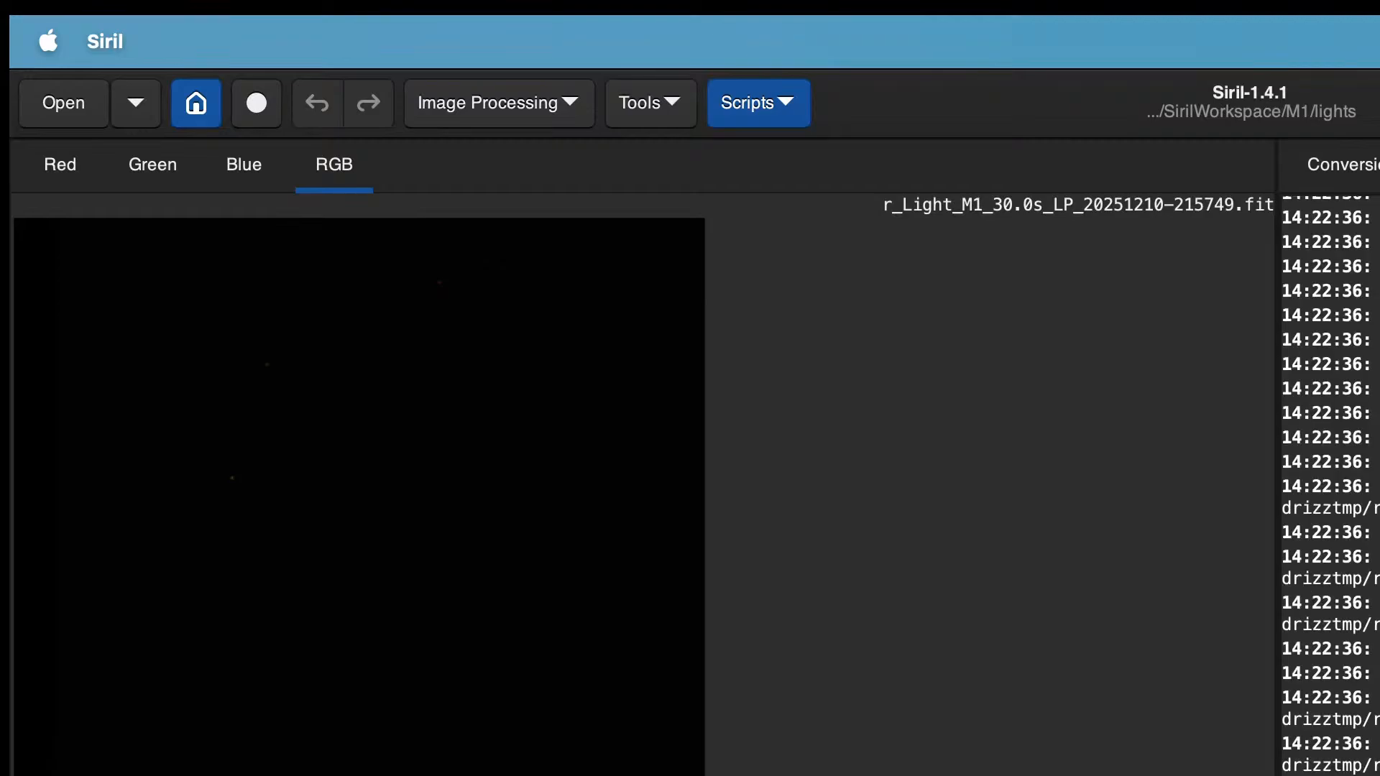
left_click(1379, 164)
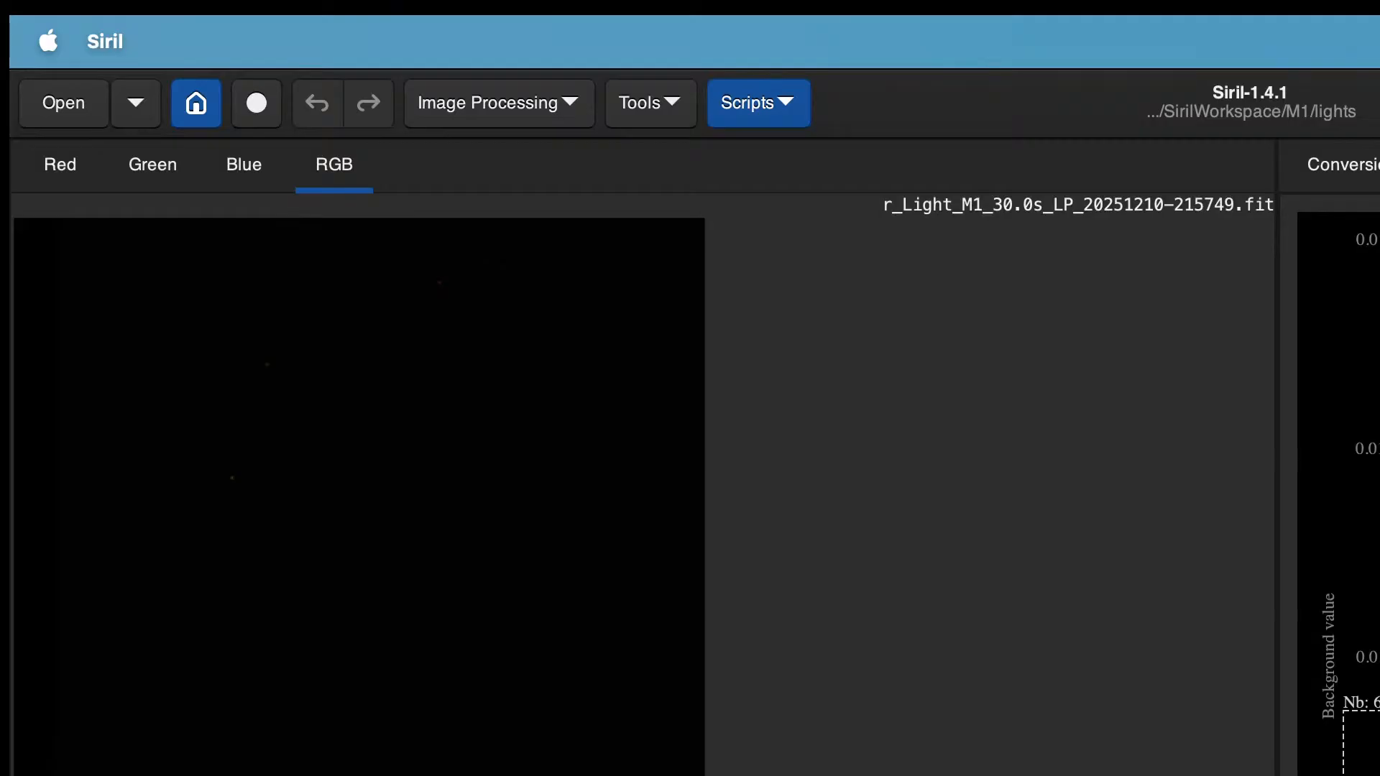
left_click(1379, 743)
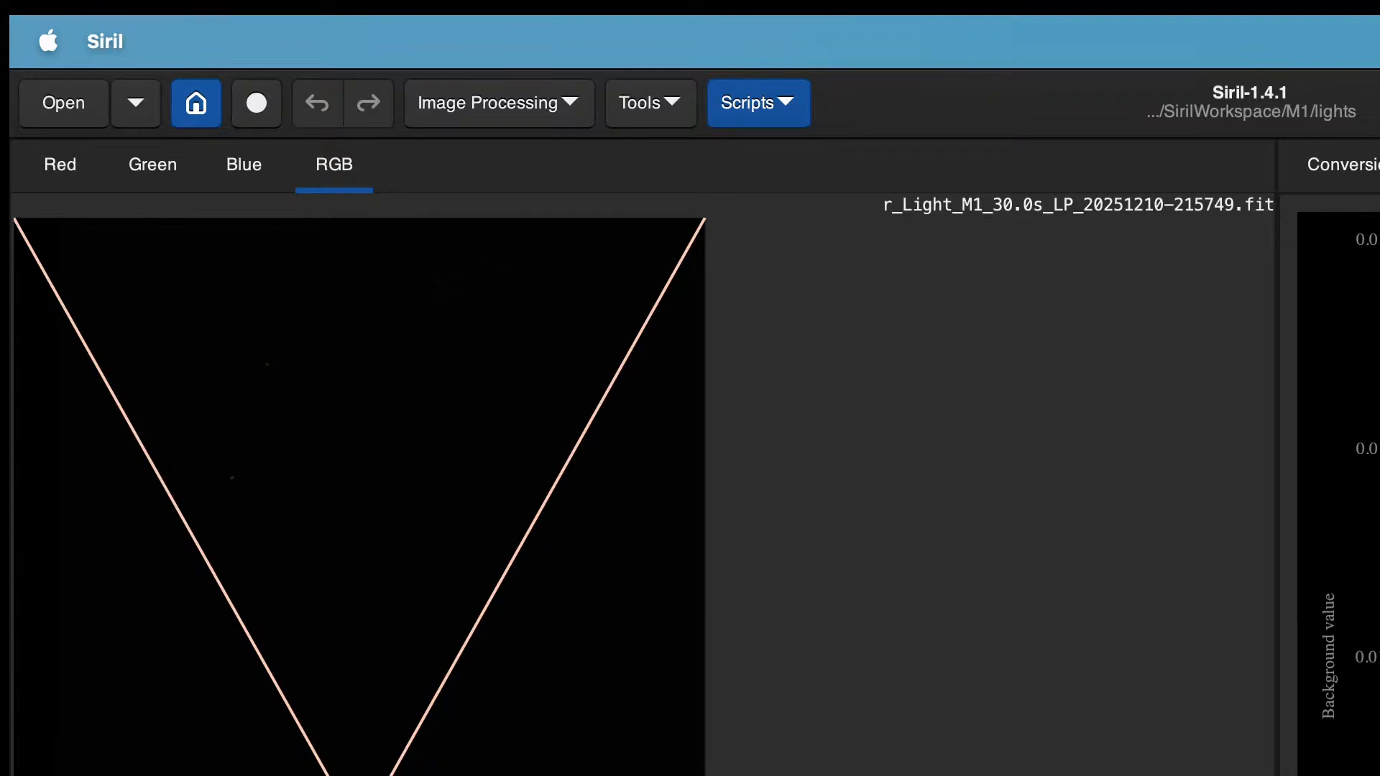
Step: Stack the registered r_Light_M1 sequence with all images selected
key("F6")
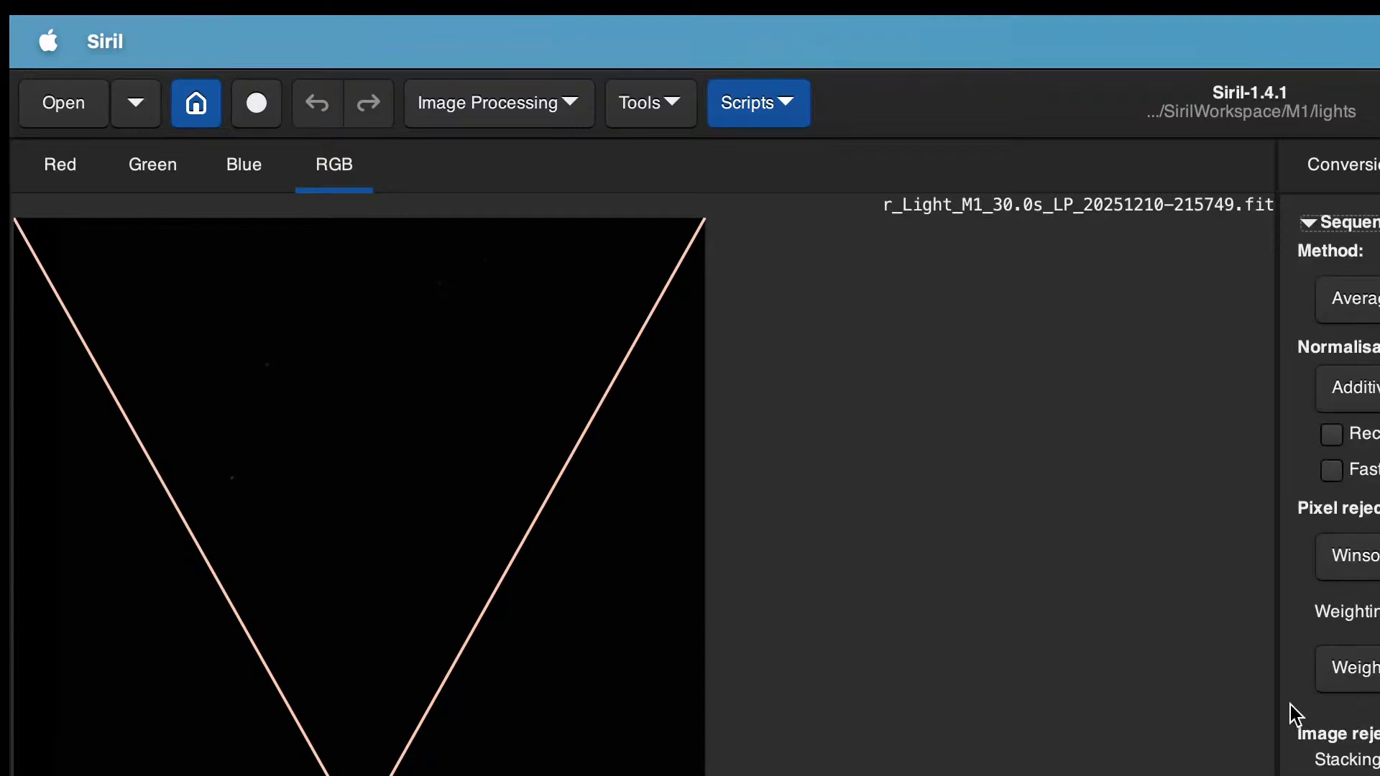
left_click(1351, 771)
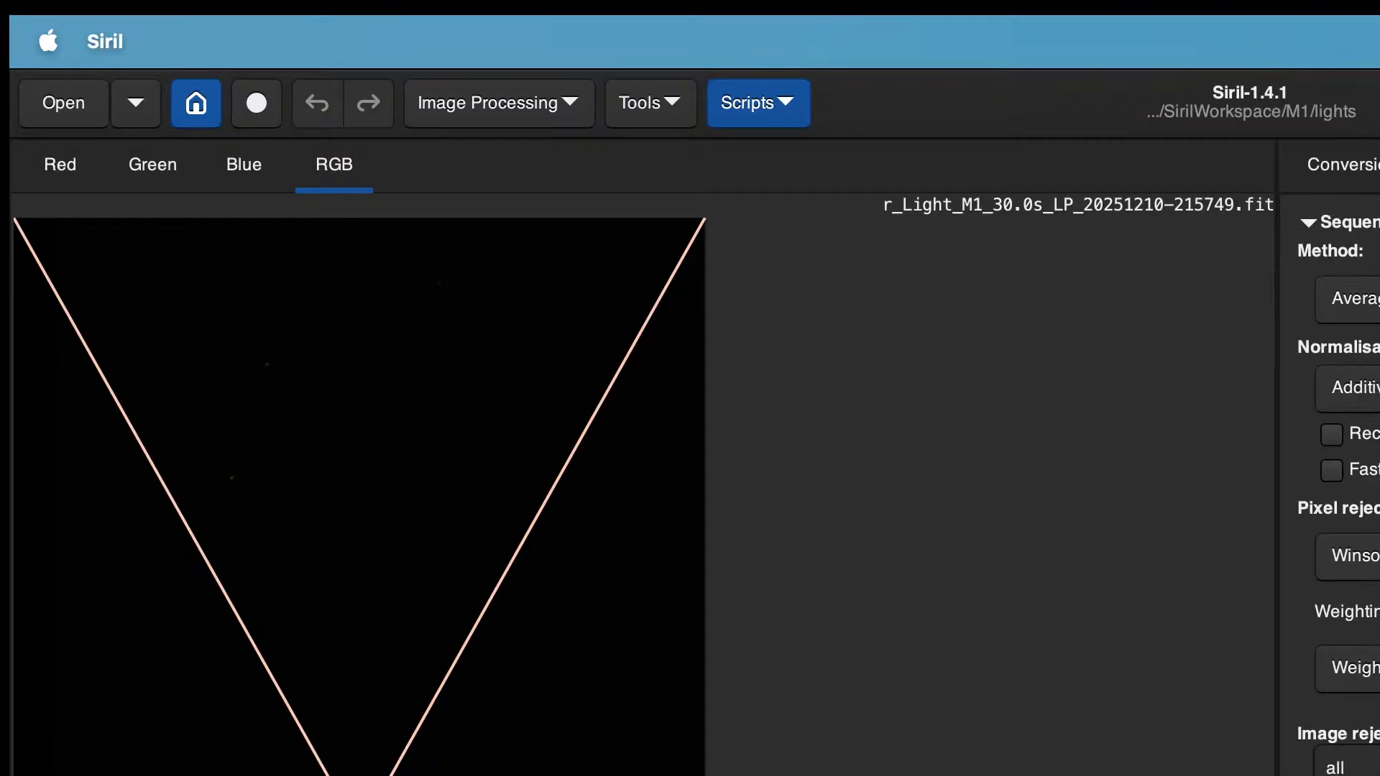
left_click(1358, 770)
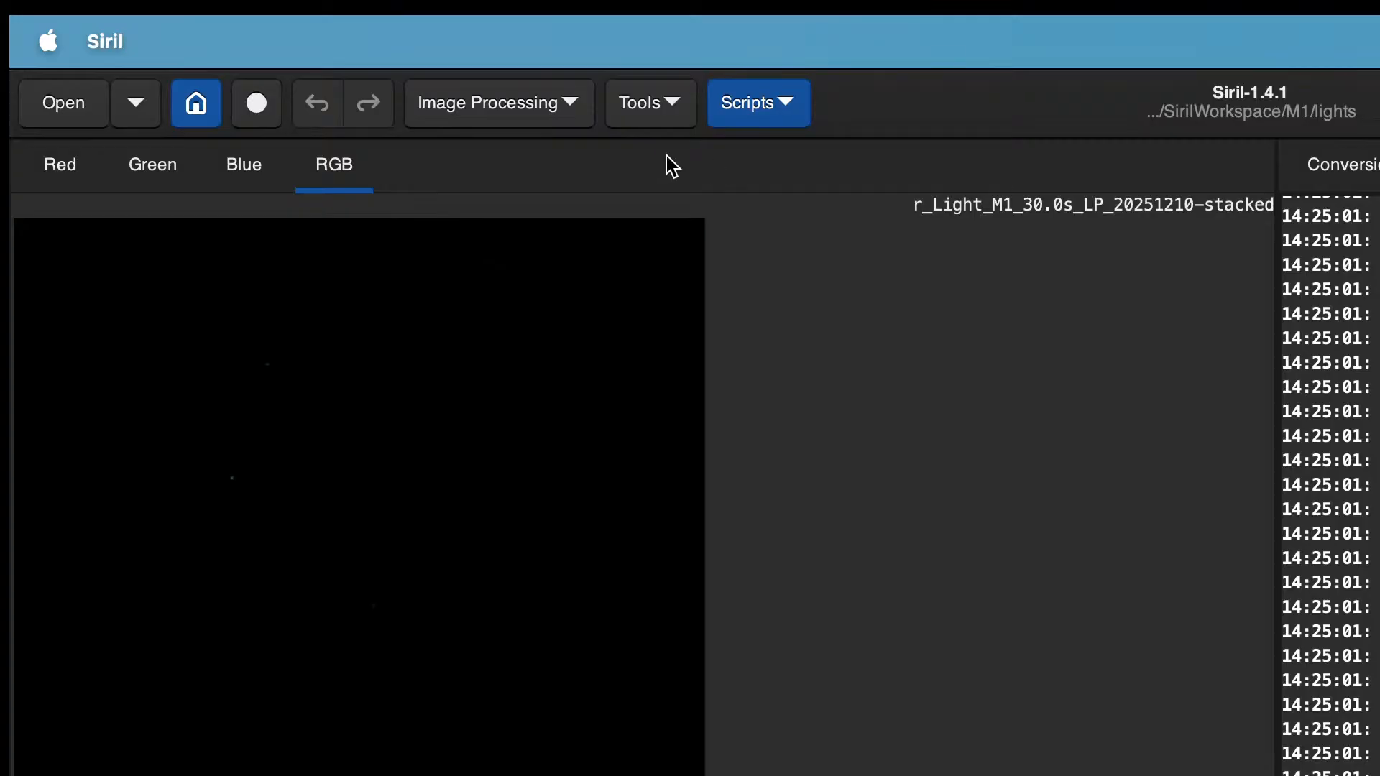
Step: Run astrometric plate solving on the stacked image
left_click(657, 112)
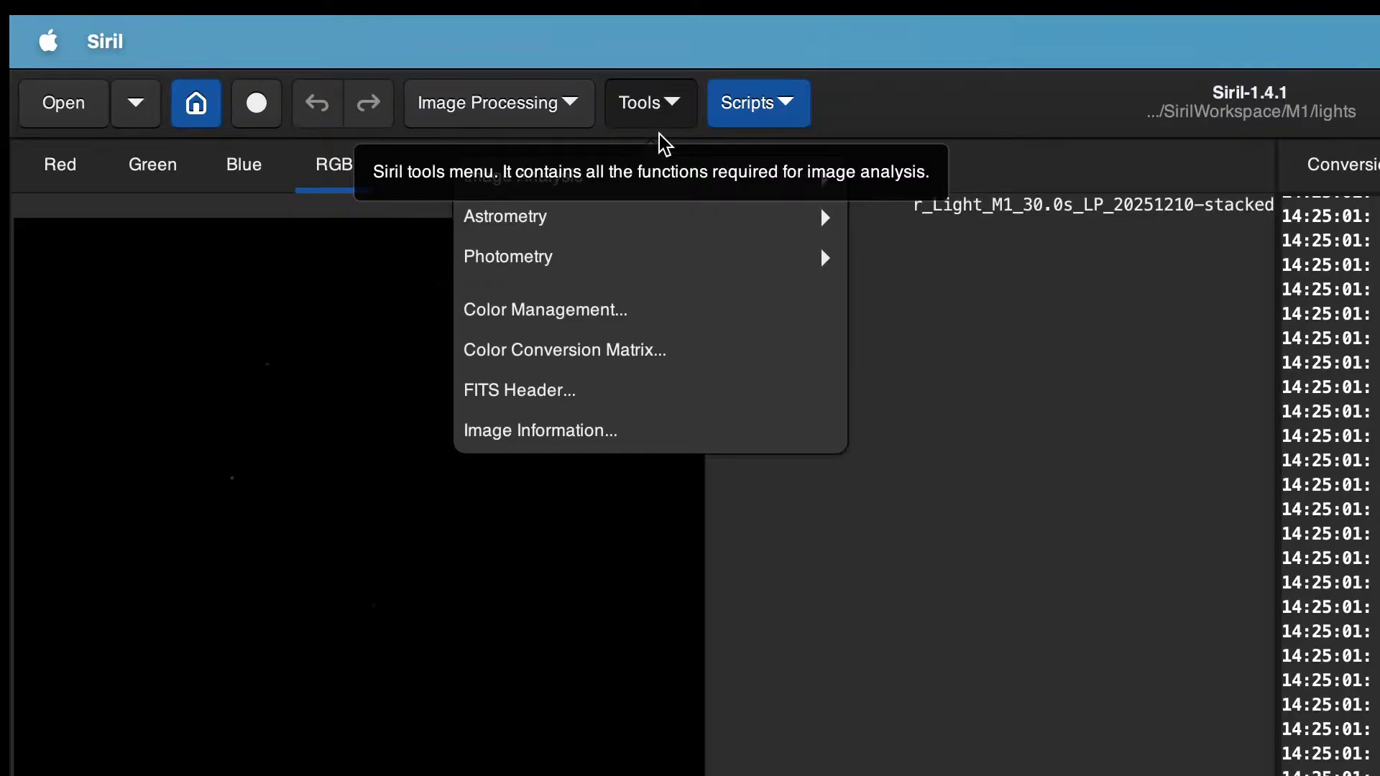
left_click(638, 216)
left_click(562, 224)
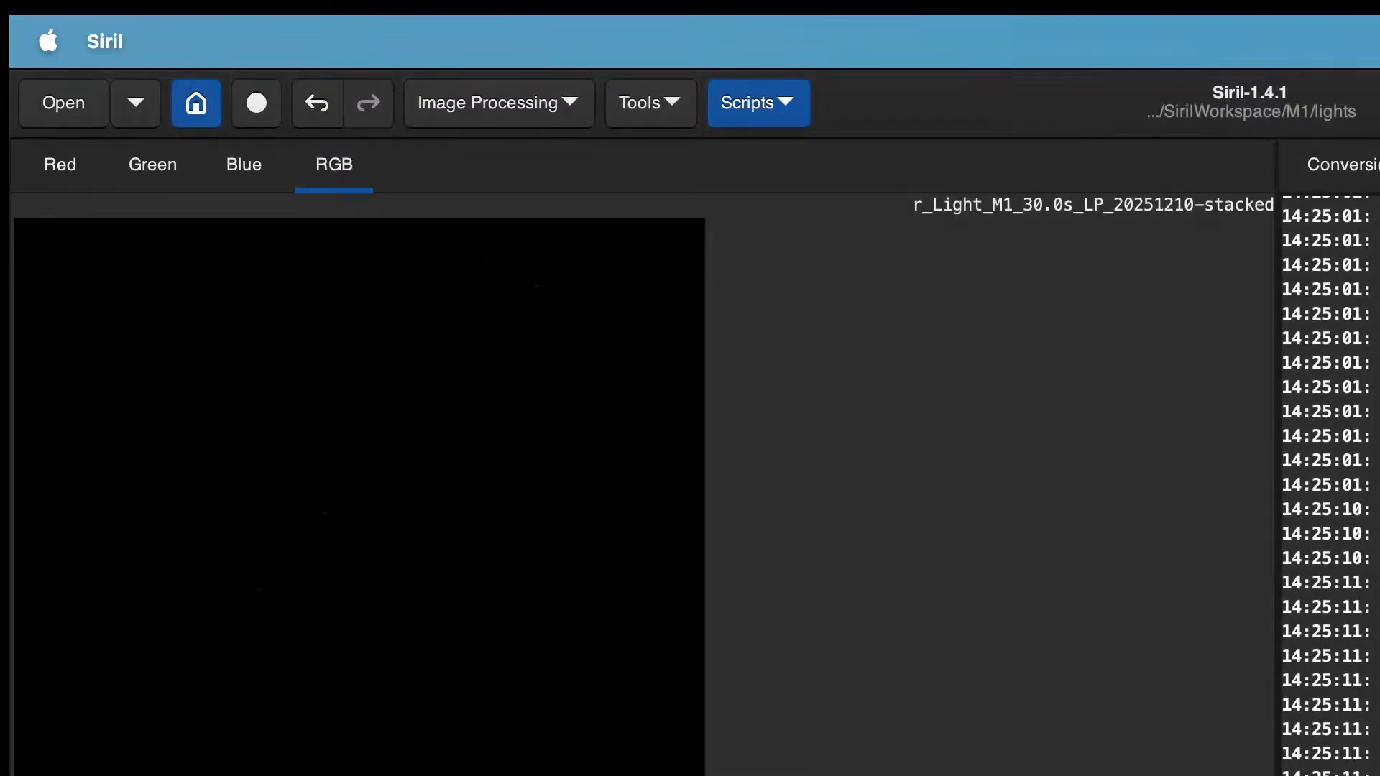
Step: Apply color calibration to the stacked image
left_click(649, 100)
left_click(527, 99)
left_click(528, 98)
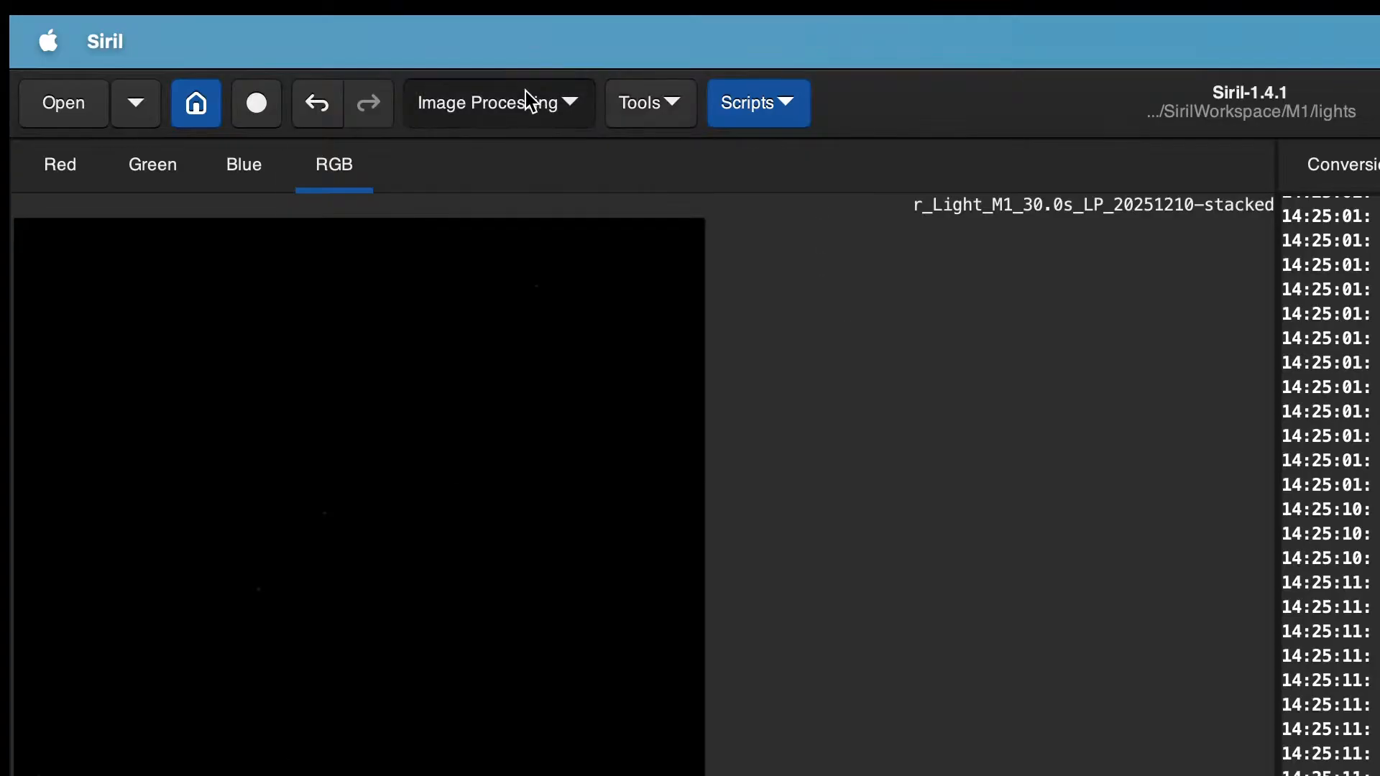
left_click(542, 244)
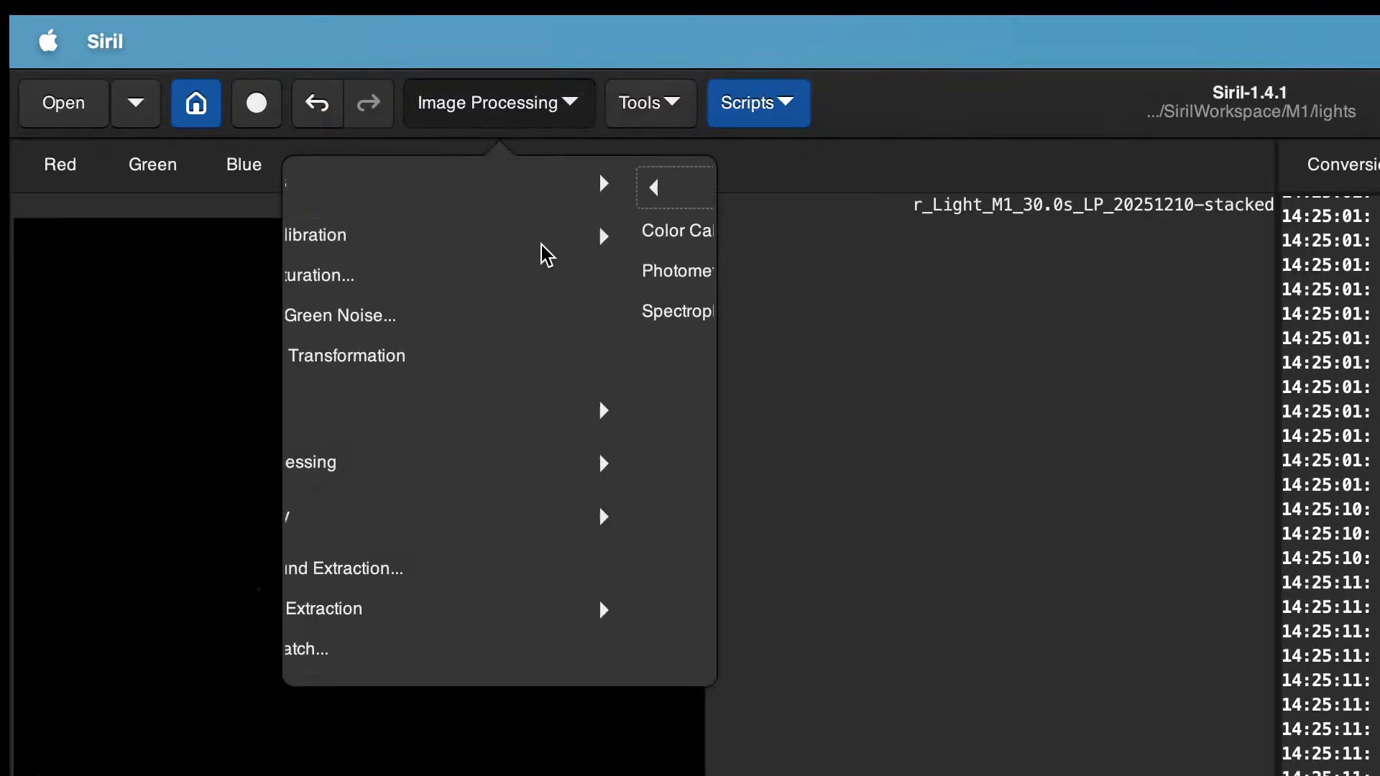
left_click(553, 271)
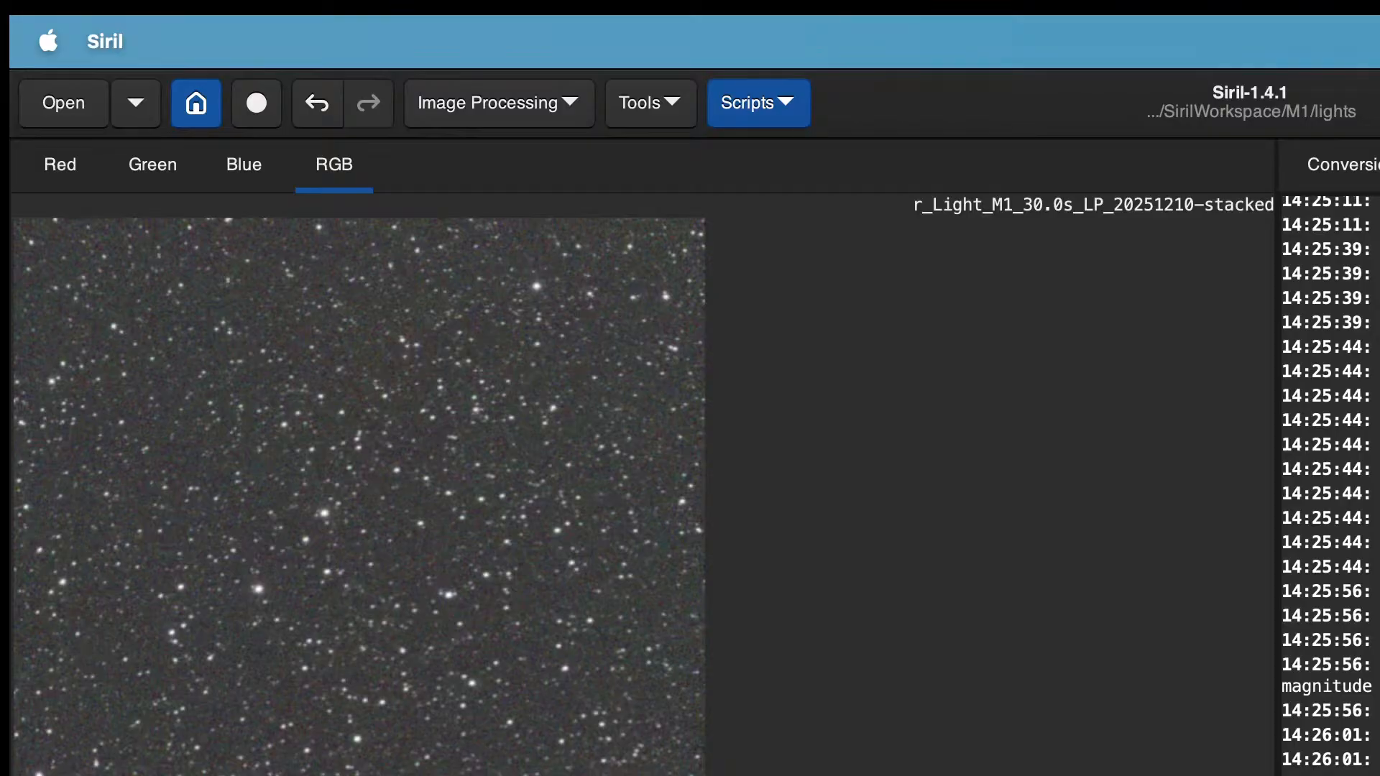
Step: Launch the VeraLux HyperMetric Python script from the VeraLux scripts and accept the scripts notice
left_click(767, 101)
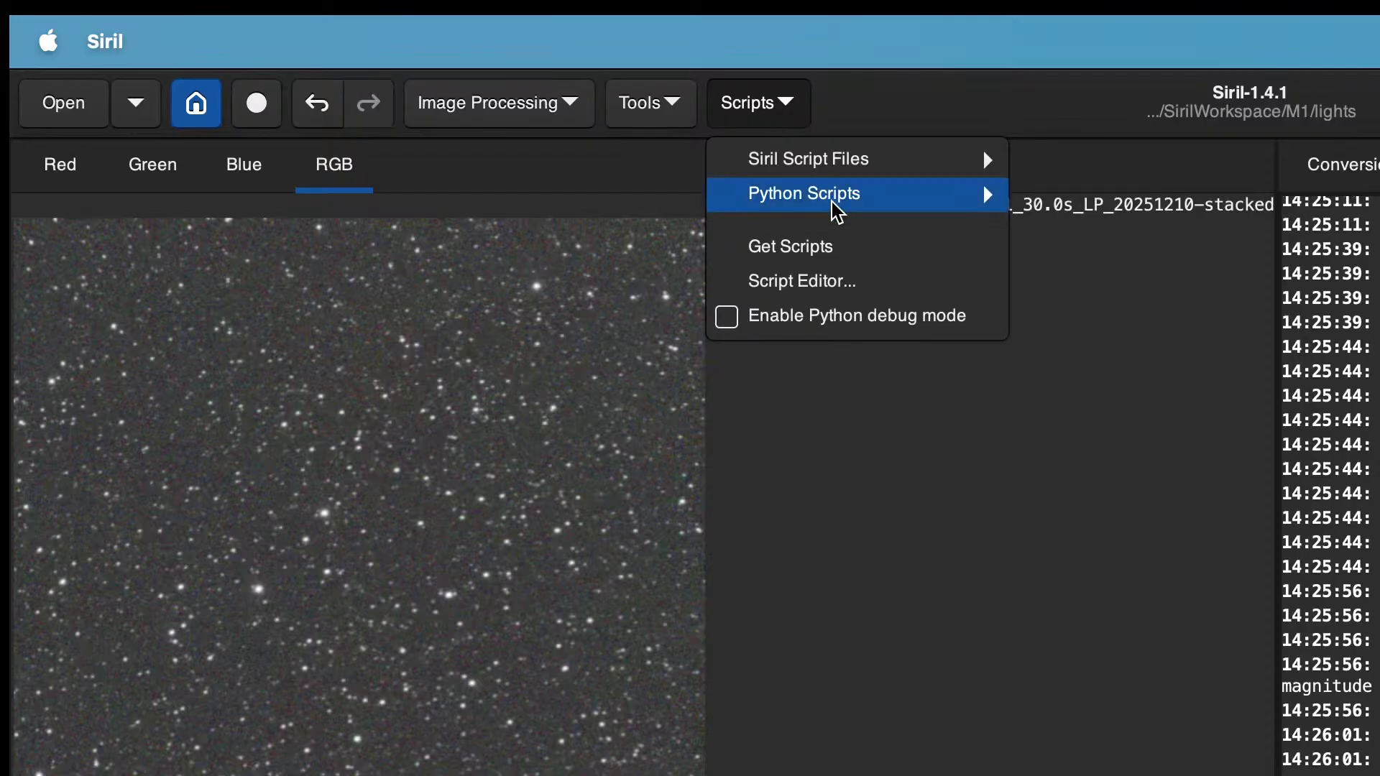
mouse_move(838, 202)
mouse_move(1085, 242)
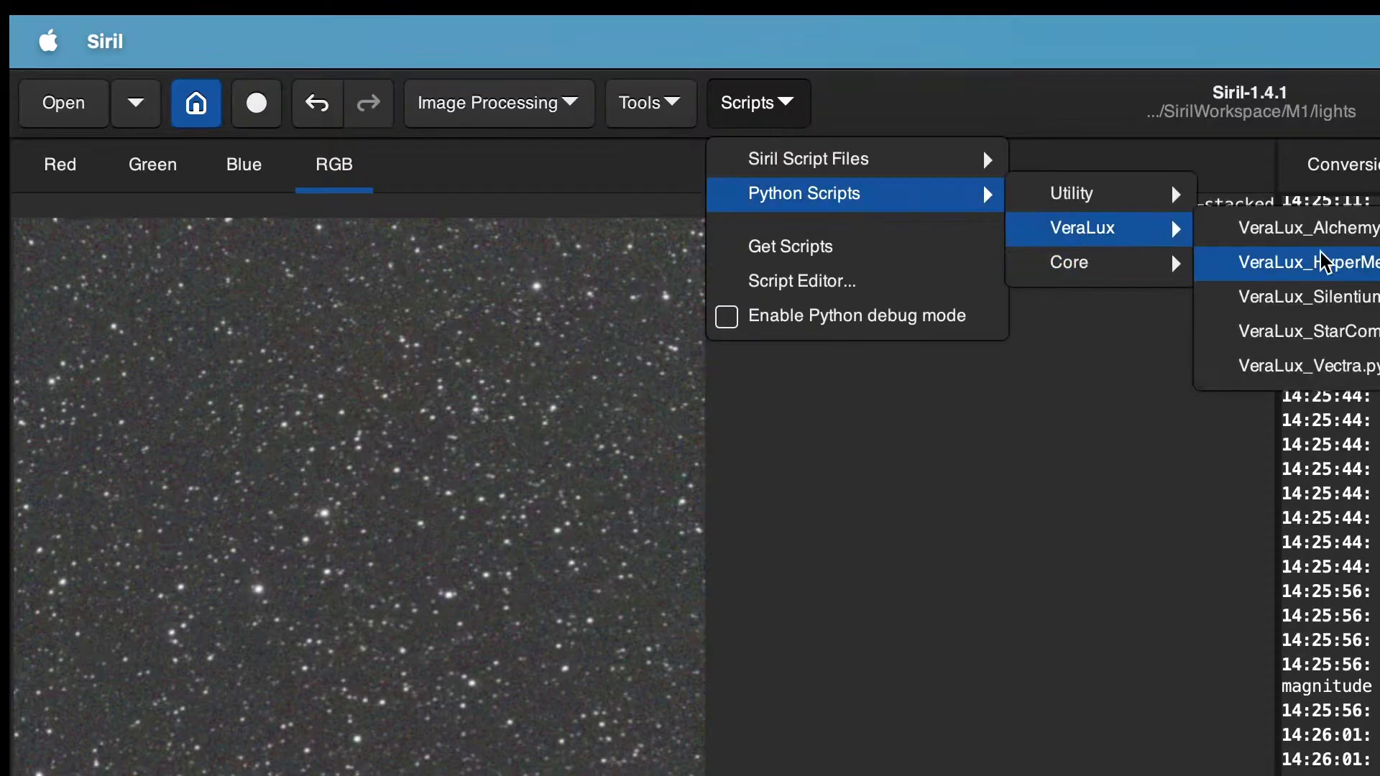
left_click(1334, 265)
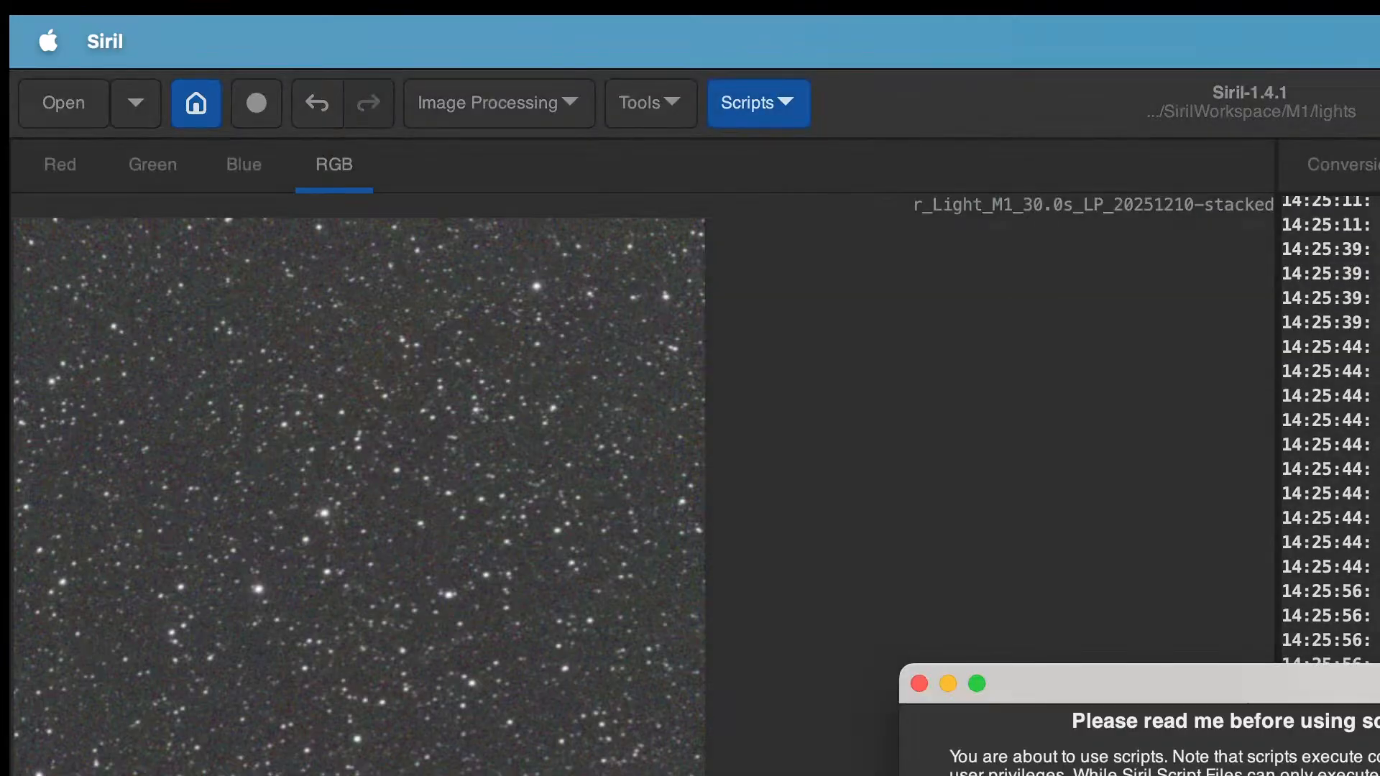
key("Return")
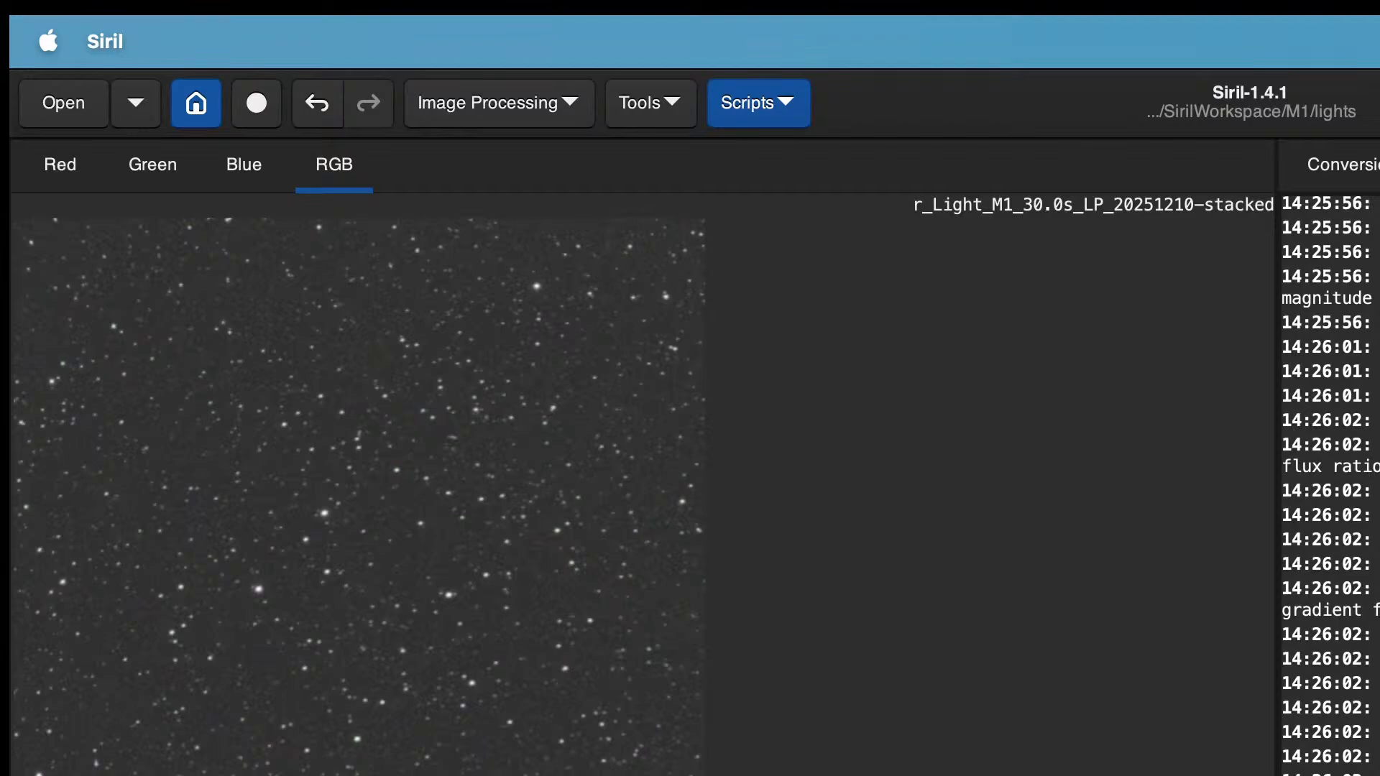
Step: Zoom in and out on the stacked image to inspect the nebula and stars
scroll(642, 496, "up", 10)
scroll(643, 496, "down", 10)
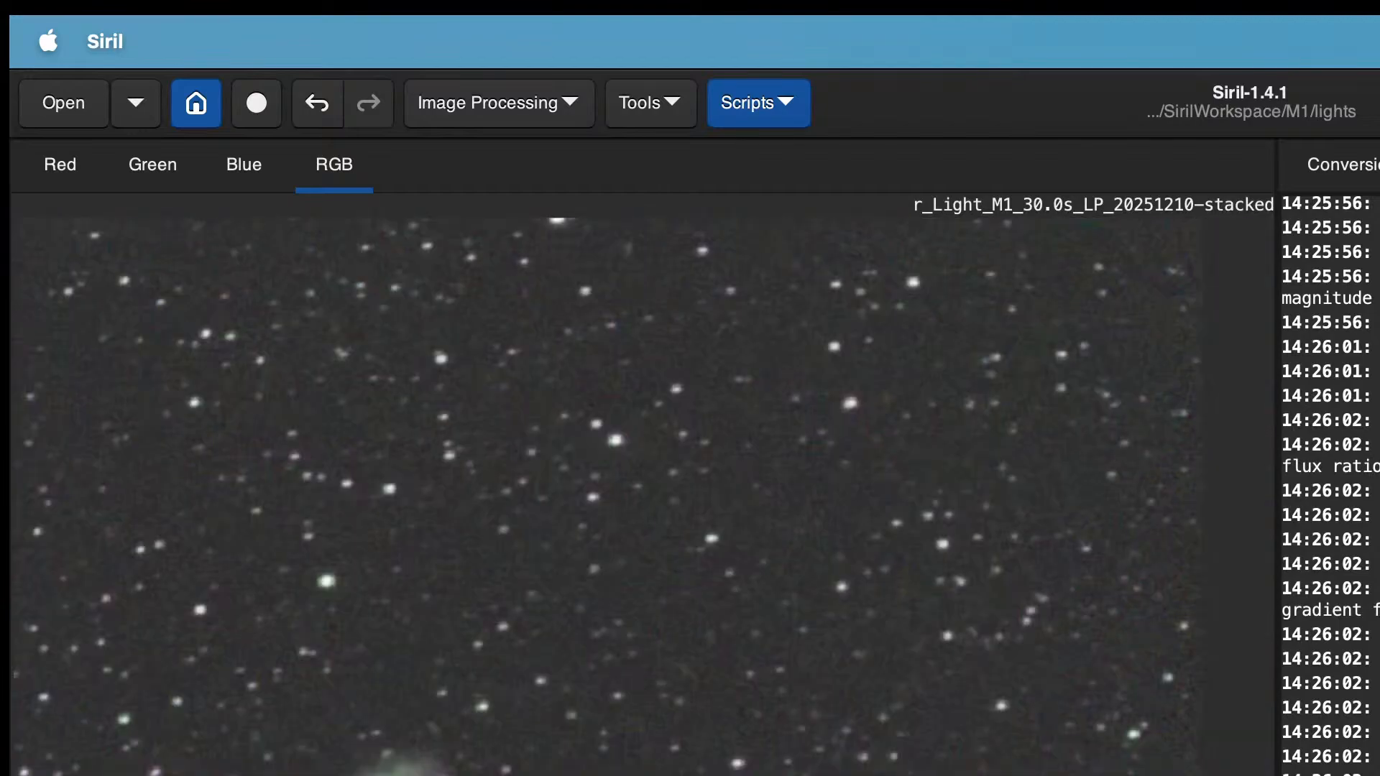
scroll(381, 769, "up", 3)
scroll(381, 769, "up", 2)
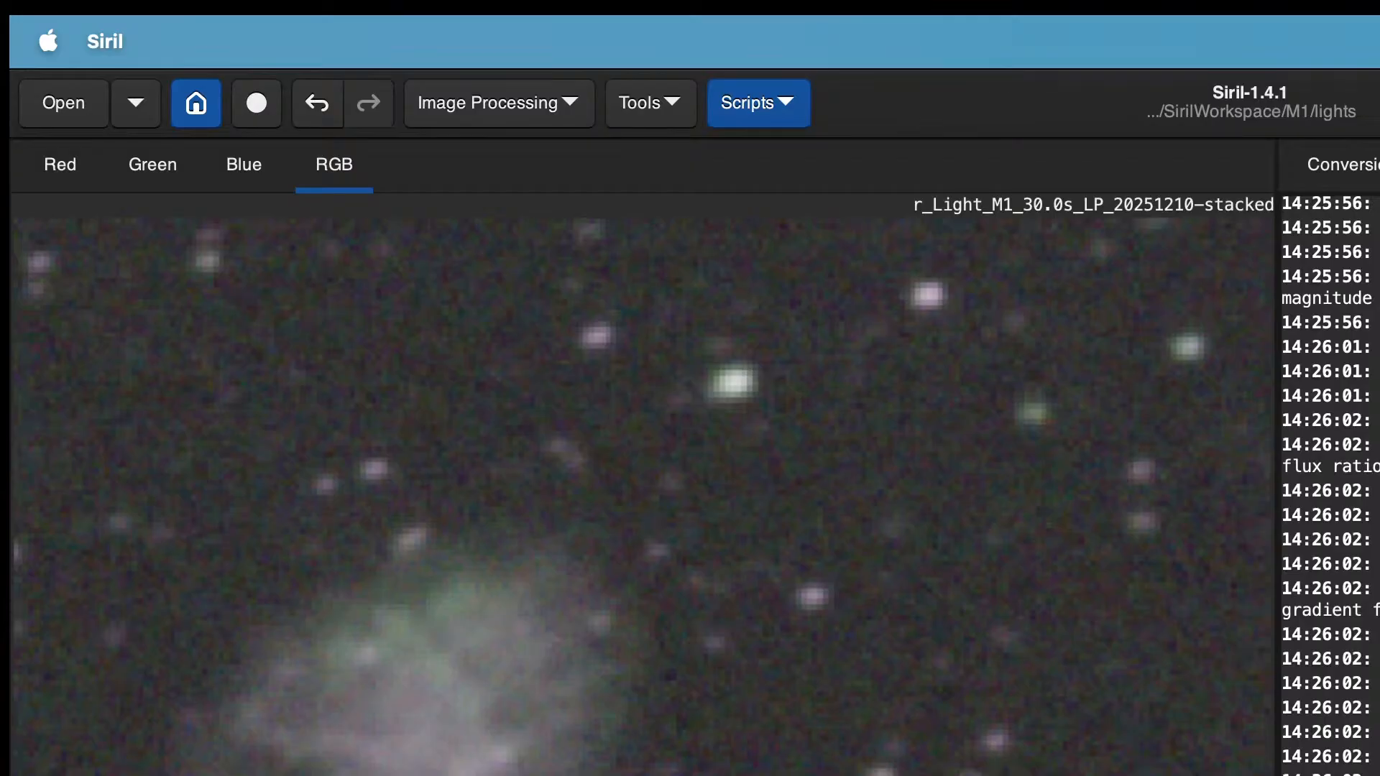
scroll(544, 503, "down", 10)
scroll(544, 503, "up", 8)
scroll(544, 503, "down", 3)
scroll(544, 503, "up", 8)
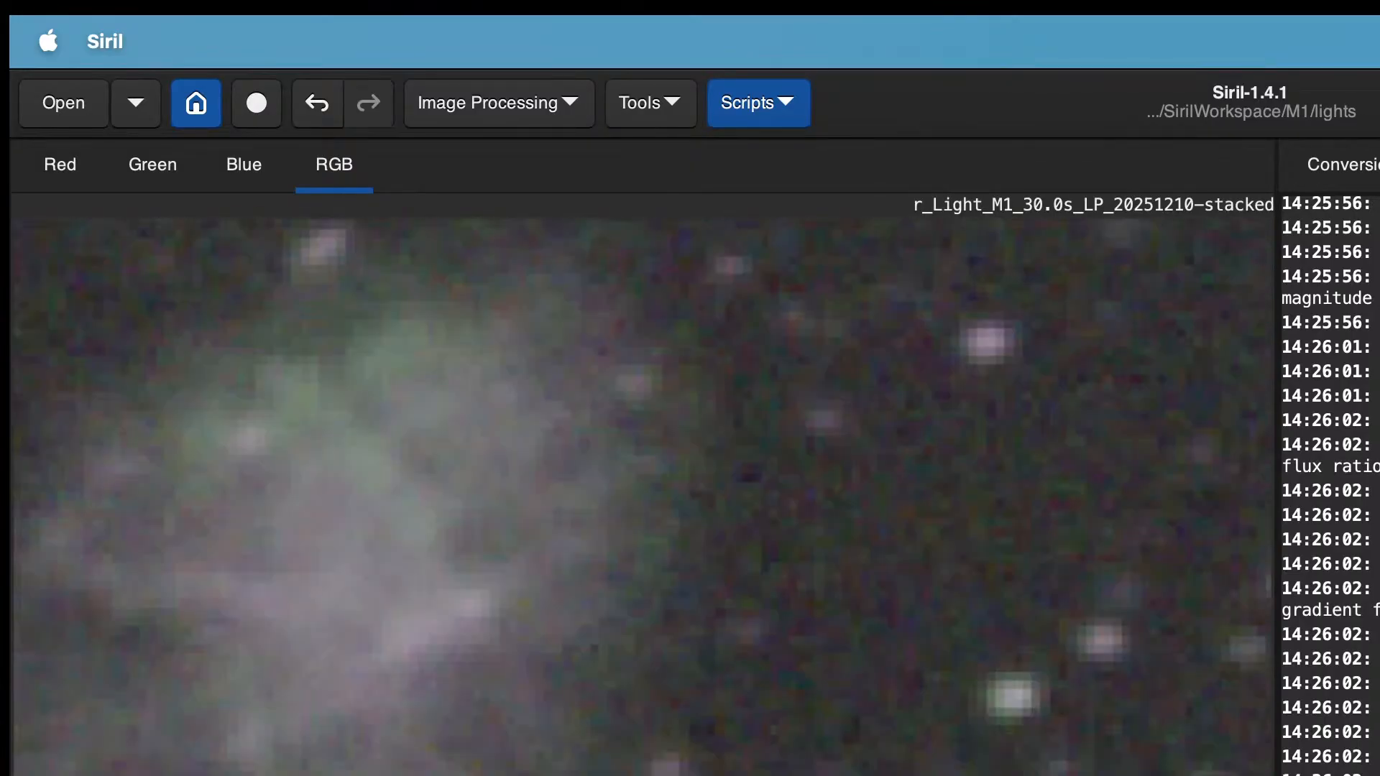
scroll(544, 503, "down", 8)
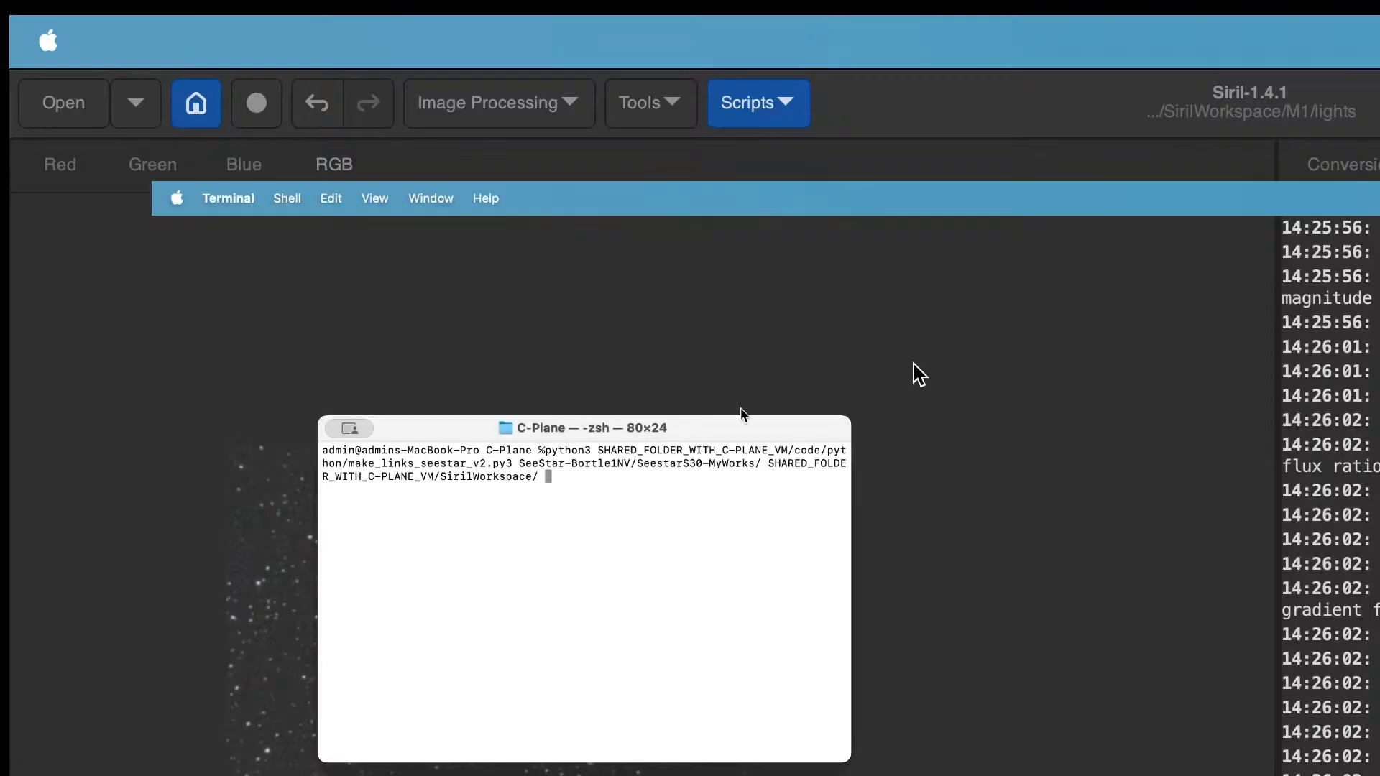
Step: In Terminal, run the make_links_seestar_v2.py script to link the SeeStar M1 files into SirilWorkspace
key("Return")
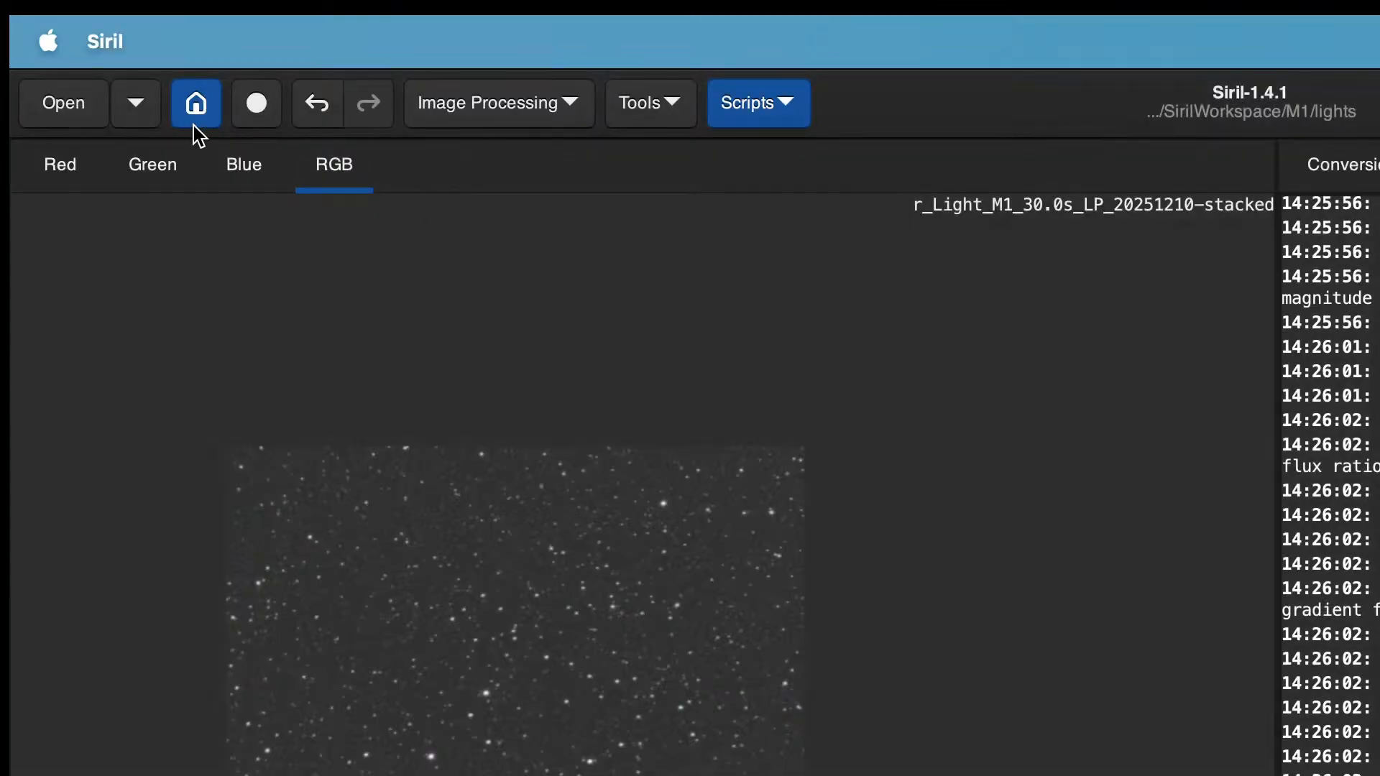
left_click(198, 104)
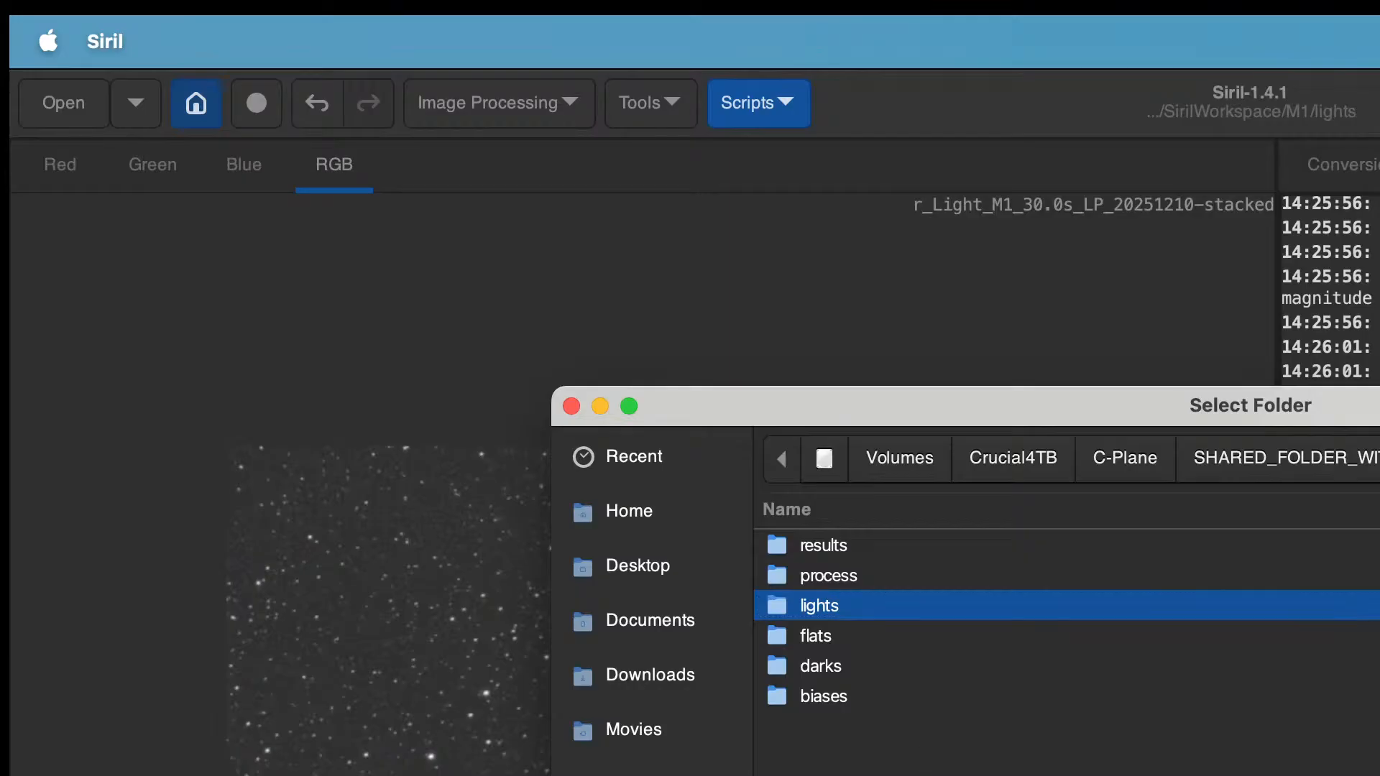
key("Return")
left_click(1363, 165)
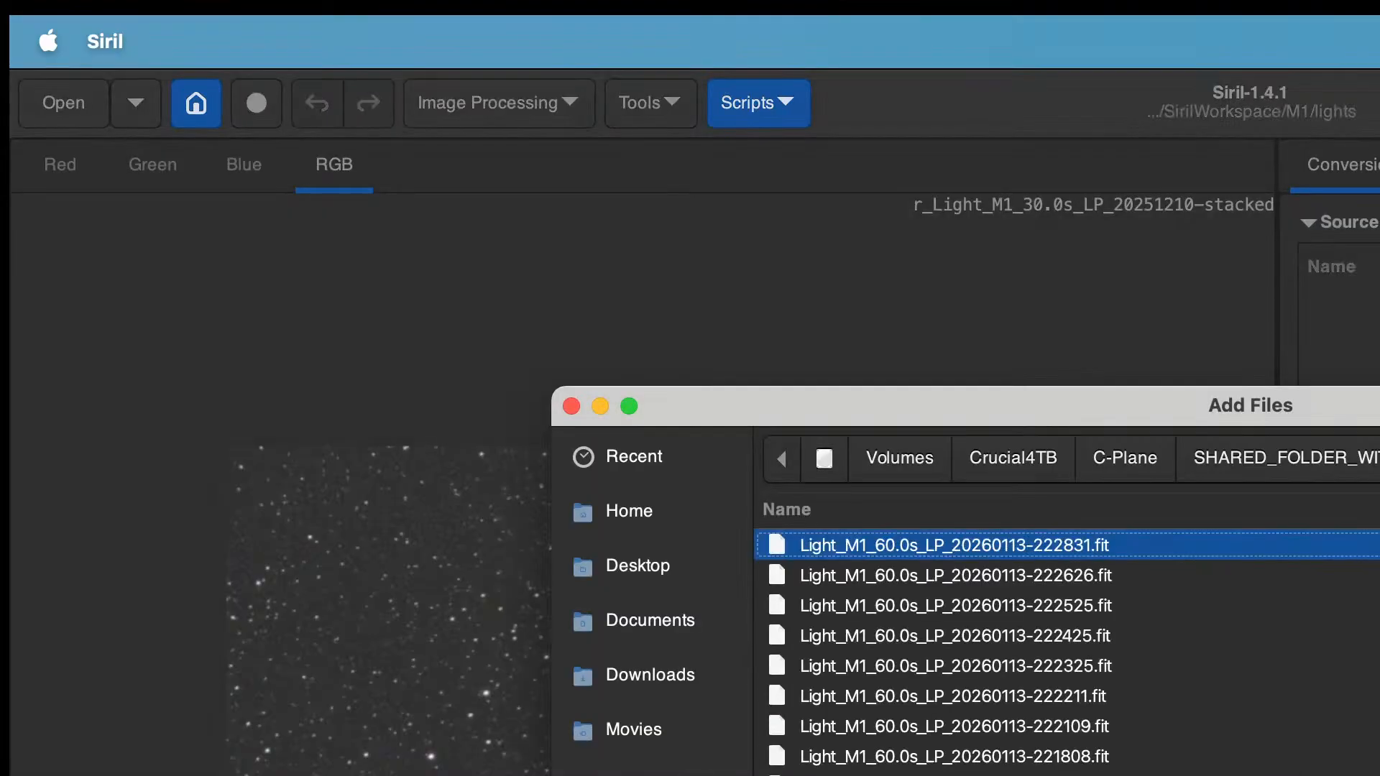
key("alt+Up")
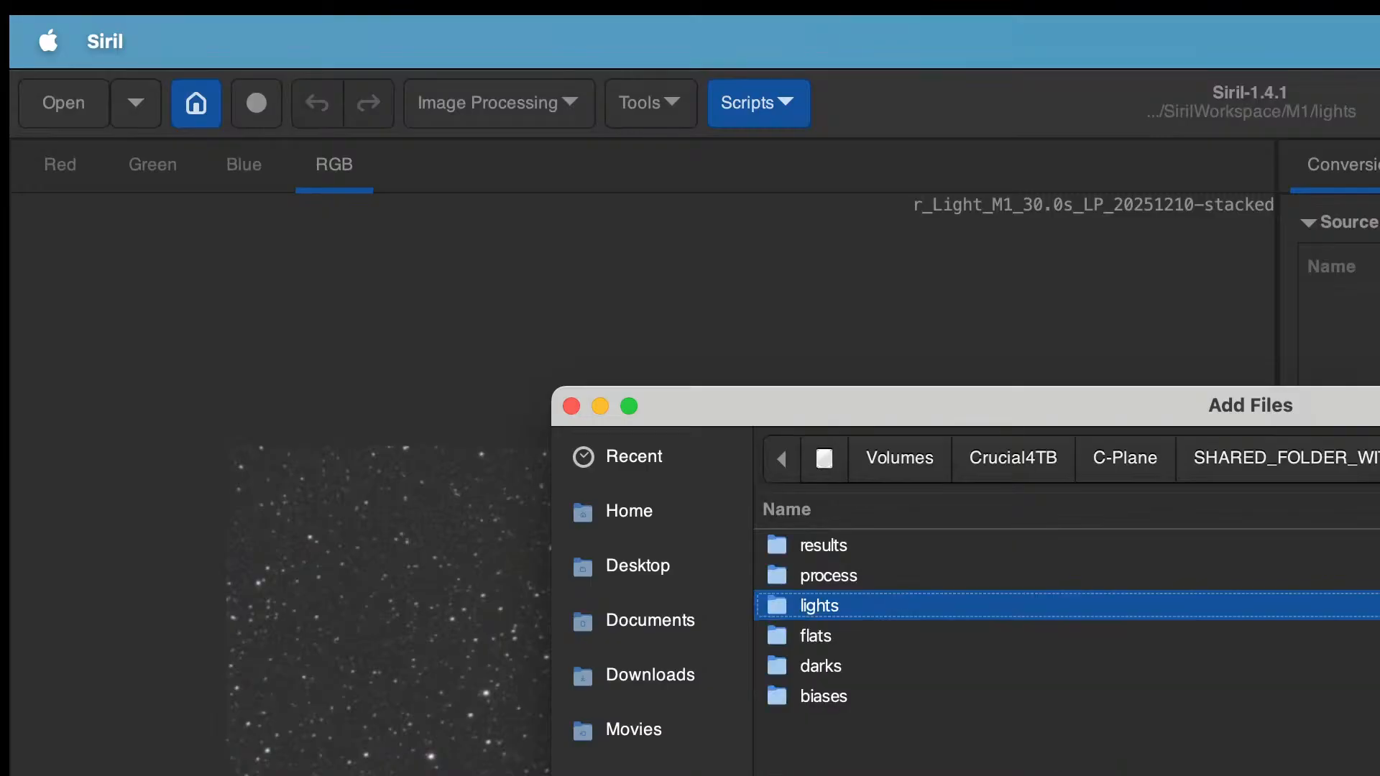
key("Escape")
Step: Set the working directory to the M1 folder containing the results, process and lights folders
left_click(198, 109)
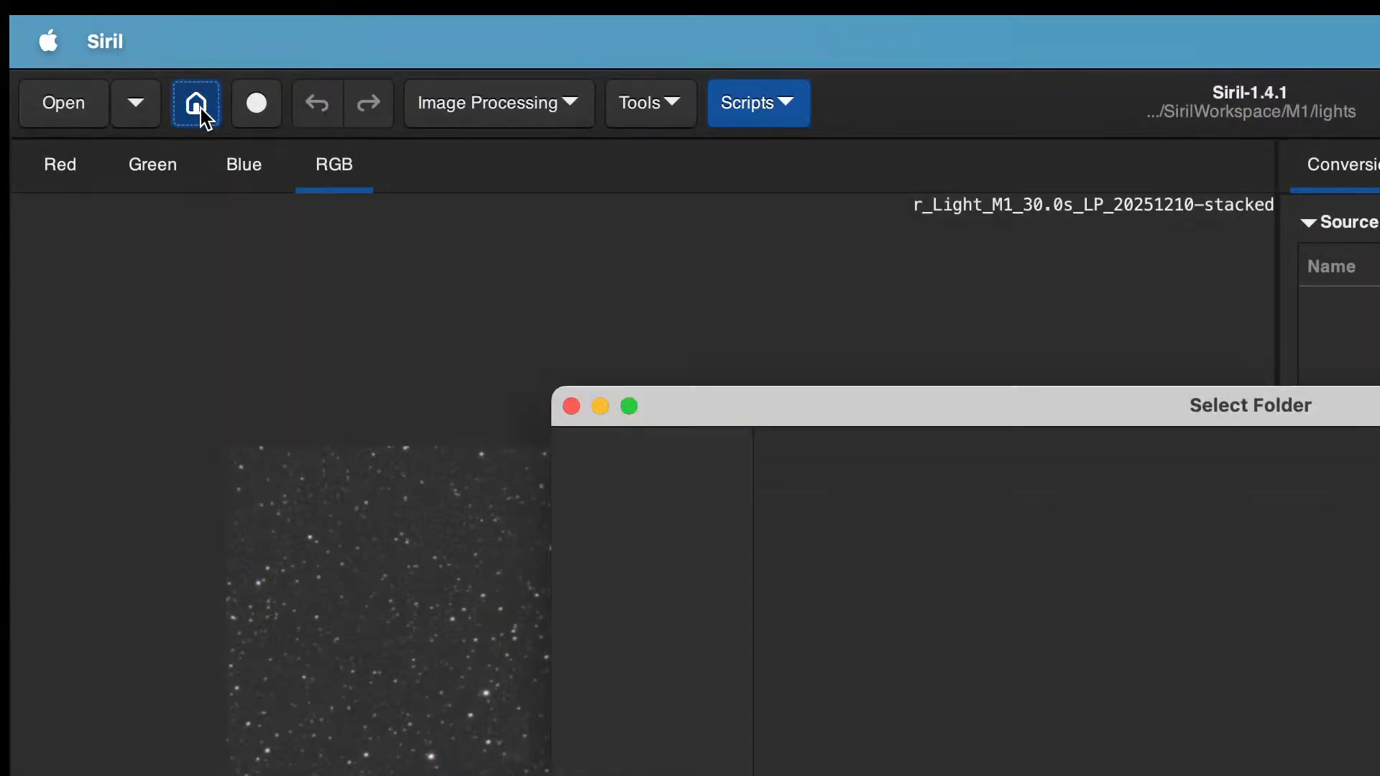
key("alt+Up")
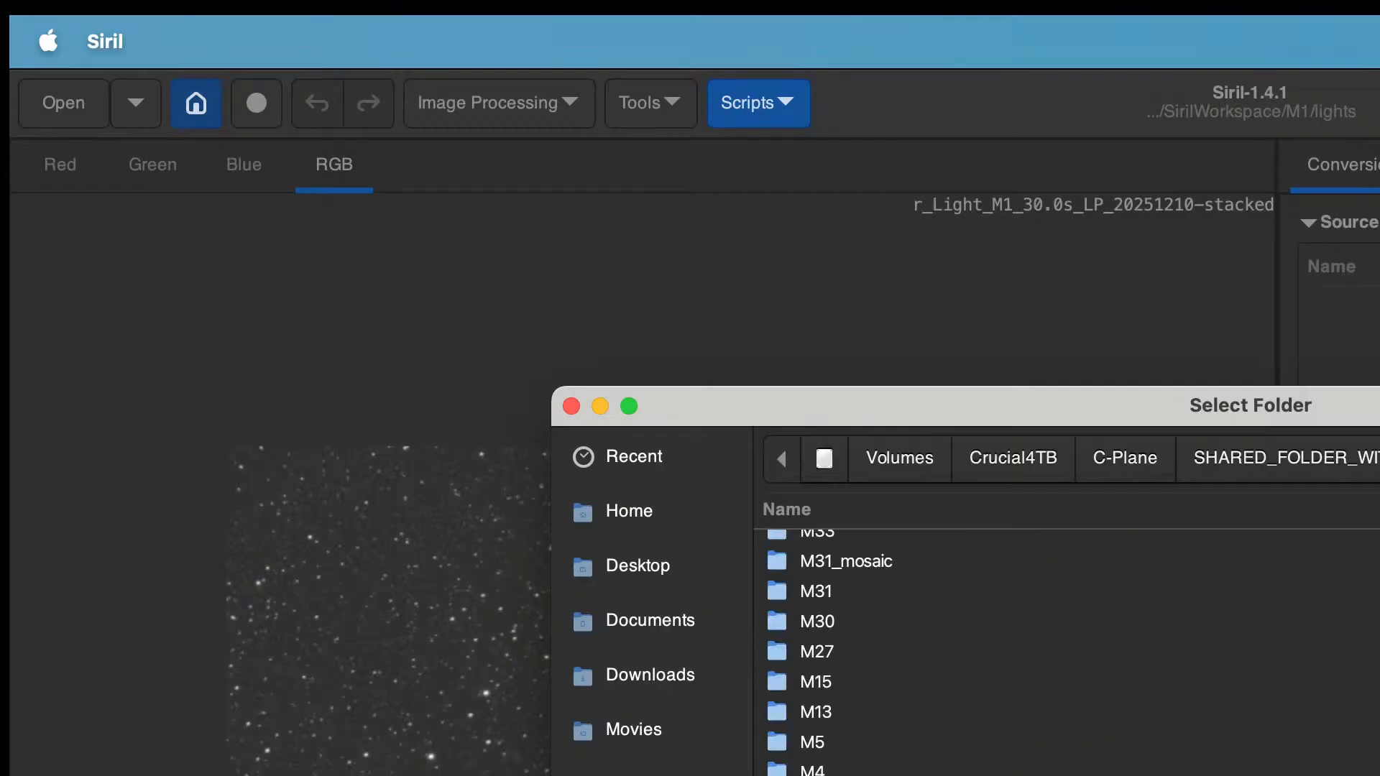
key("alt+Down")
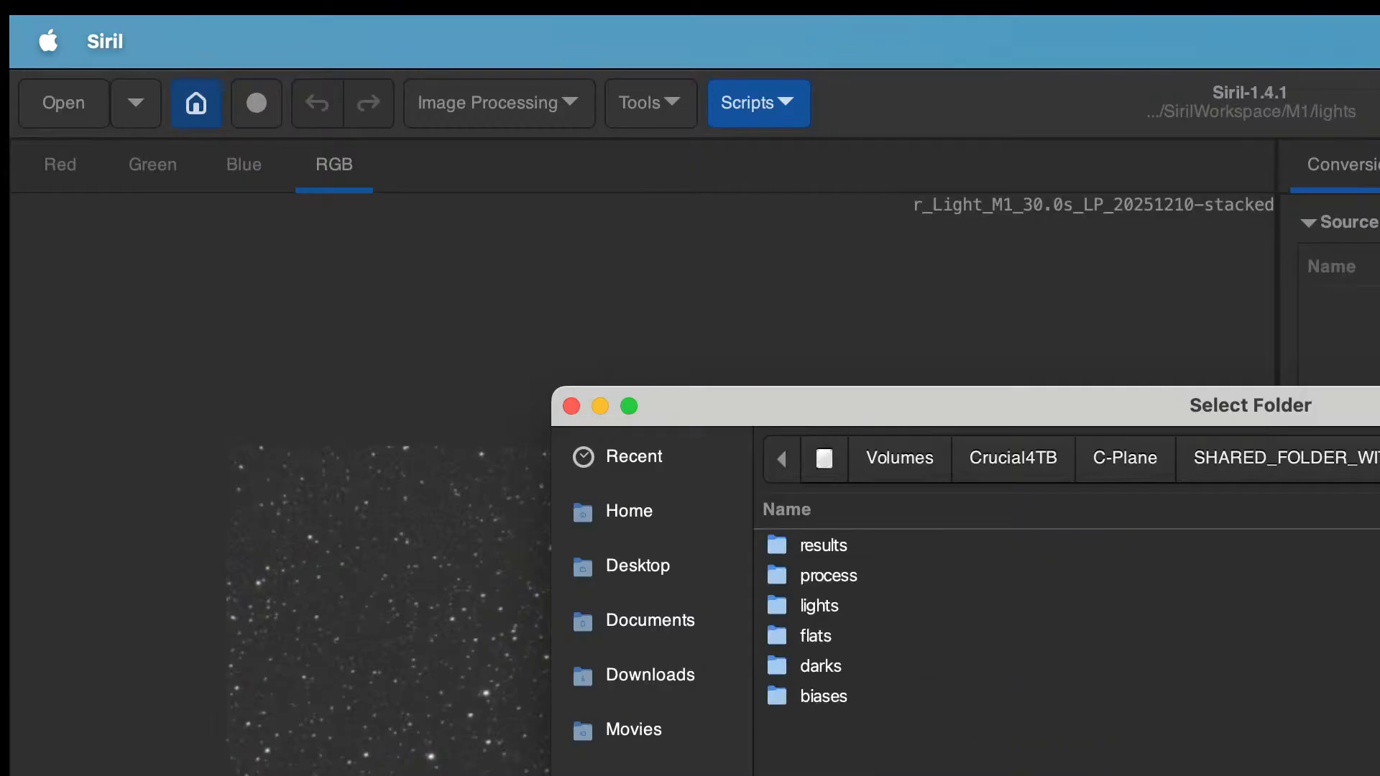
key("Return")
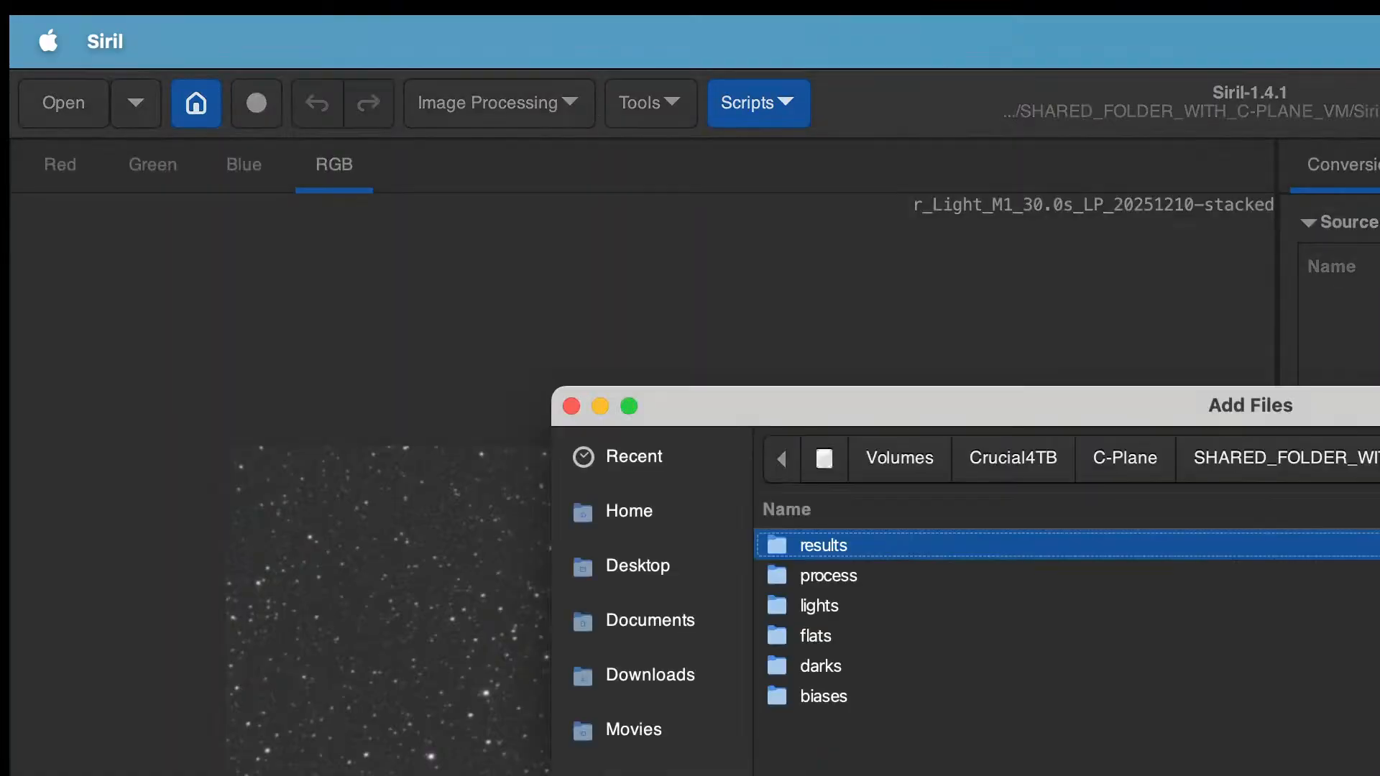
Step: Add all Light_M1_60.0s frames from the lights folder to the conversion source list
double_click(821, 612)
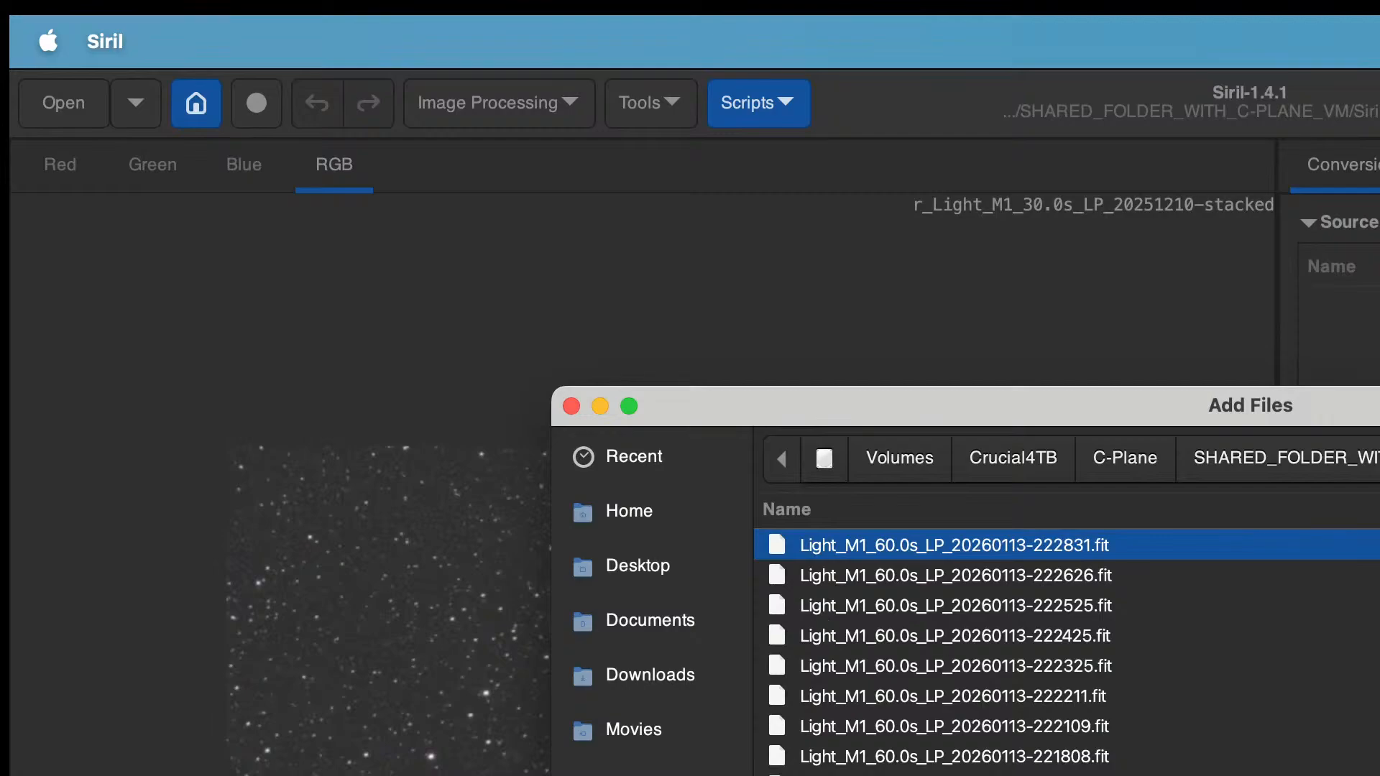
key("super+a")
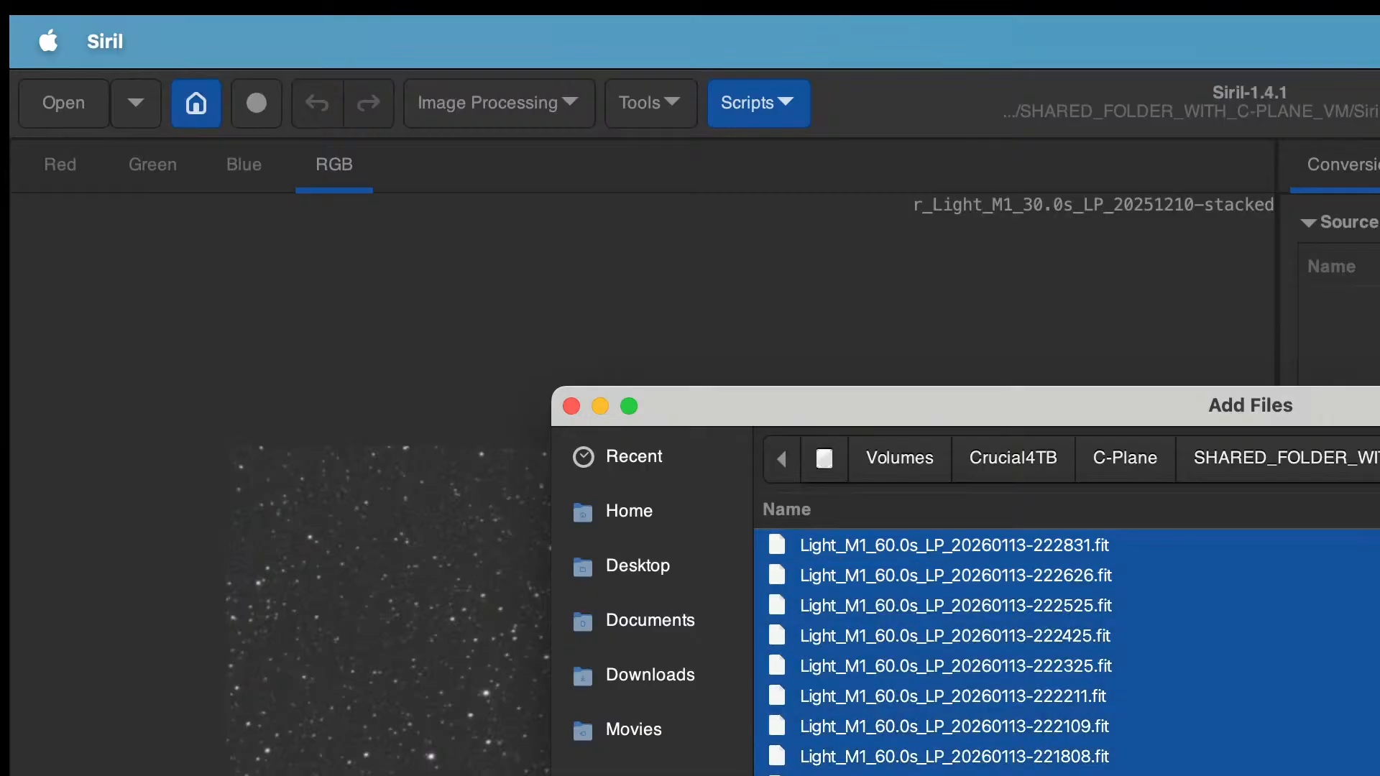
key("Return")
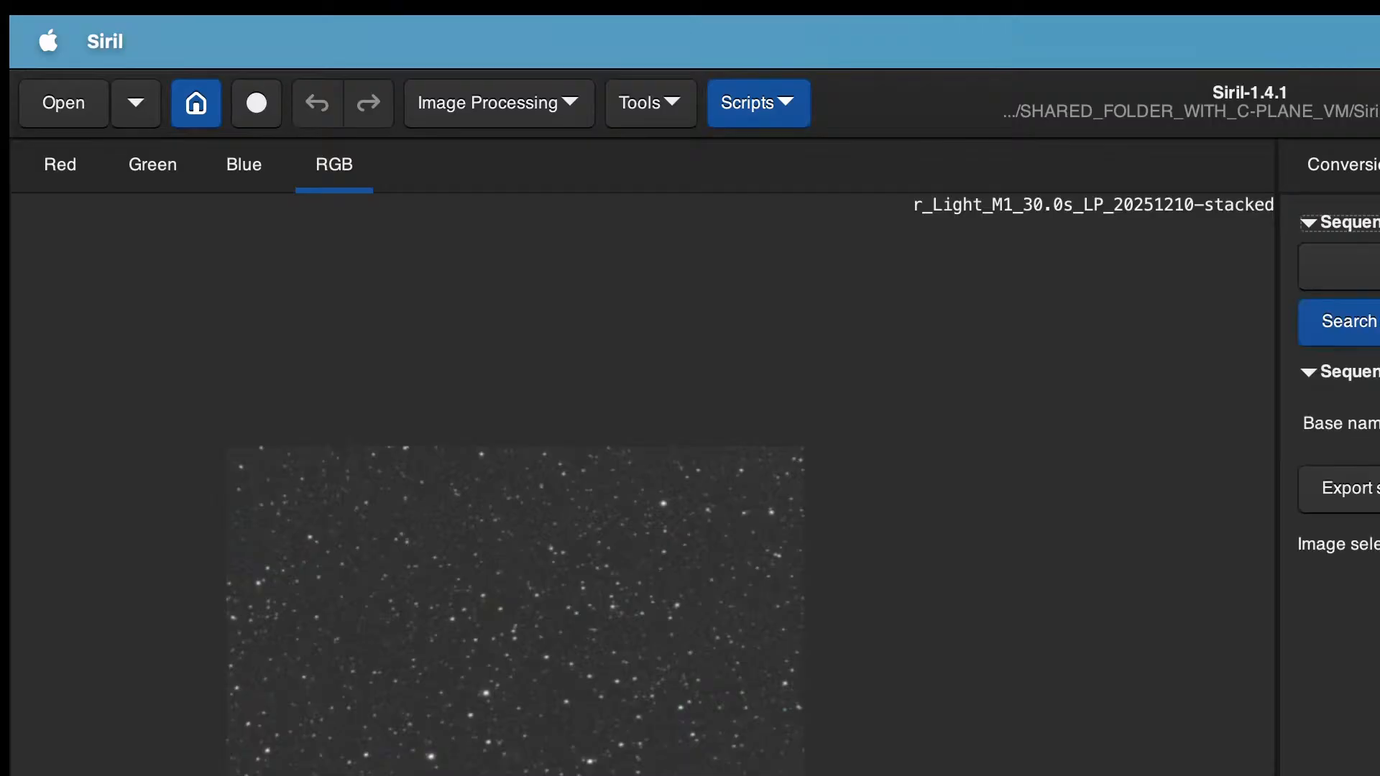
Step: Browse the sequence list and search for sequences in the working directory
left_click(1343, 265)
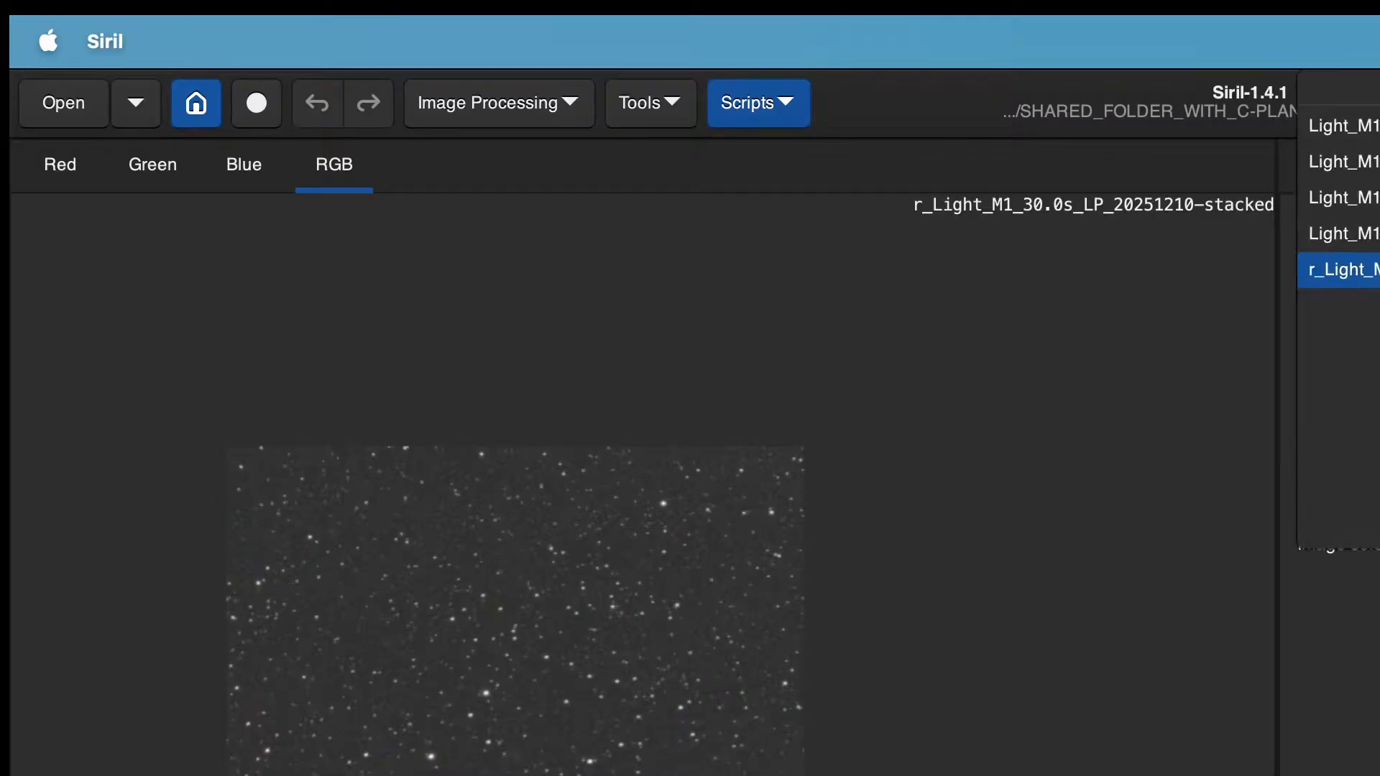
key("Escape")
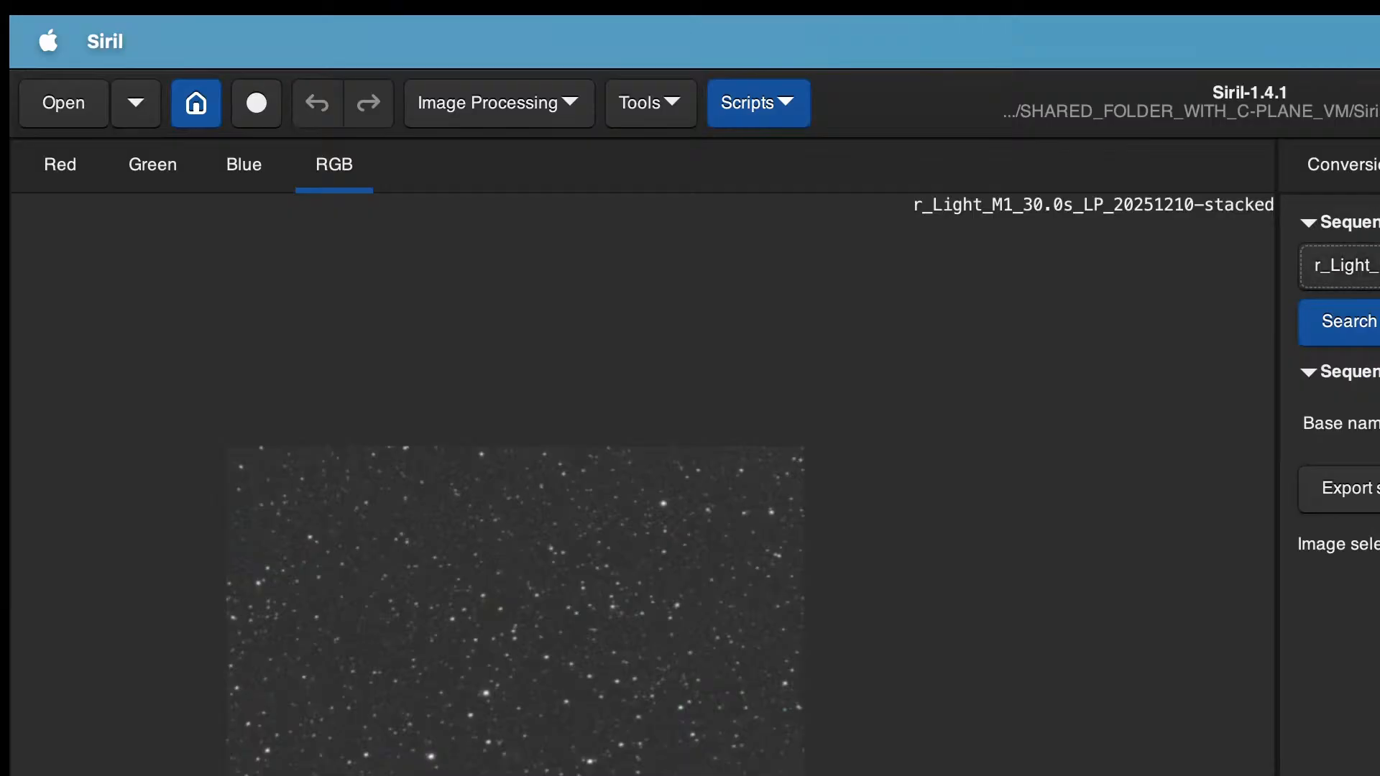
left_click(1342, 266)
left_click(1342, 268)
left_click(1343, 266)
left_click(1342, 268)
left_click(1349, 322)
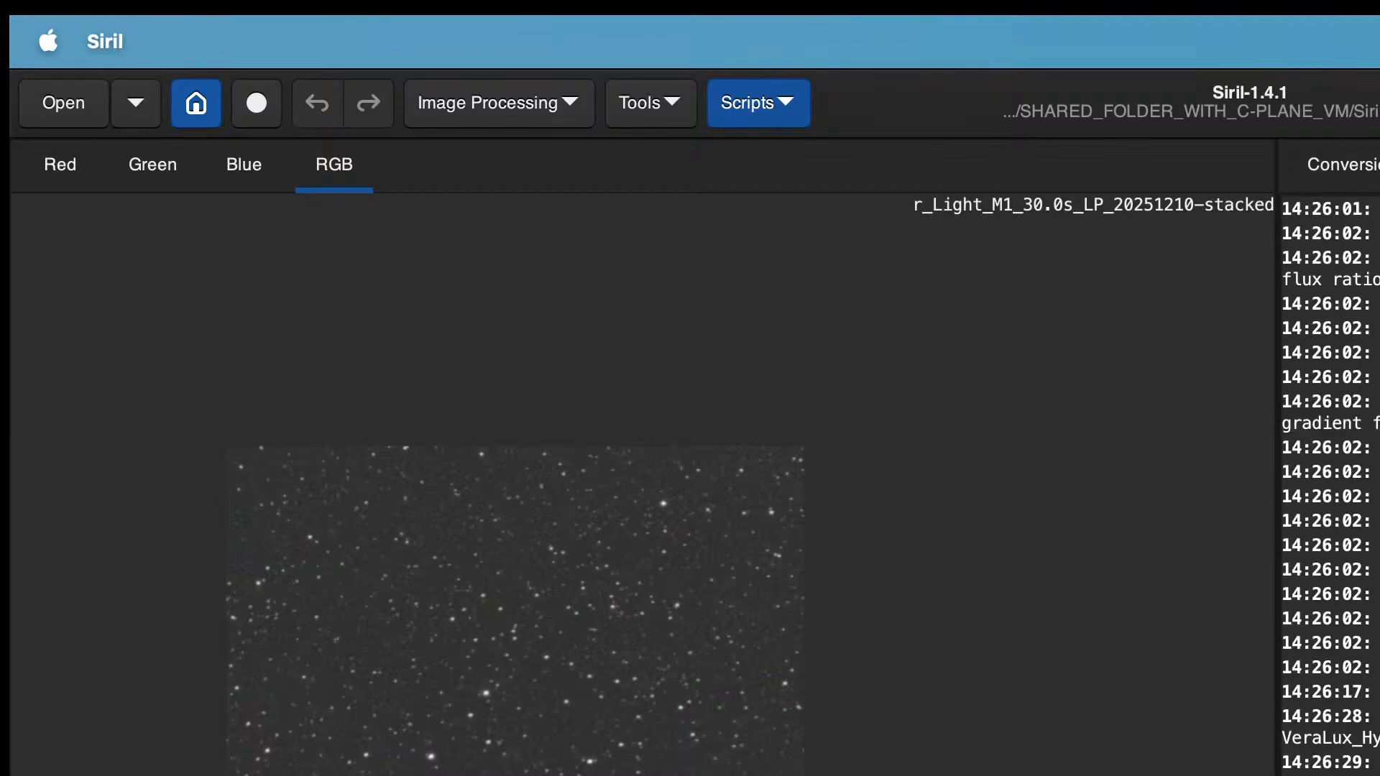
left_click(1379, 164)
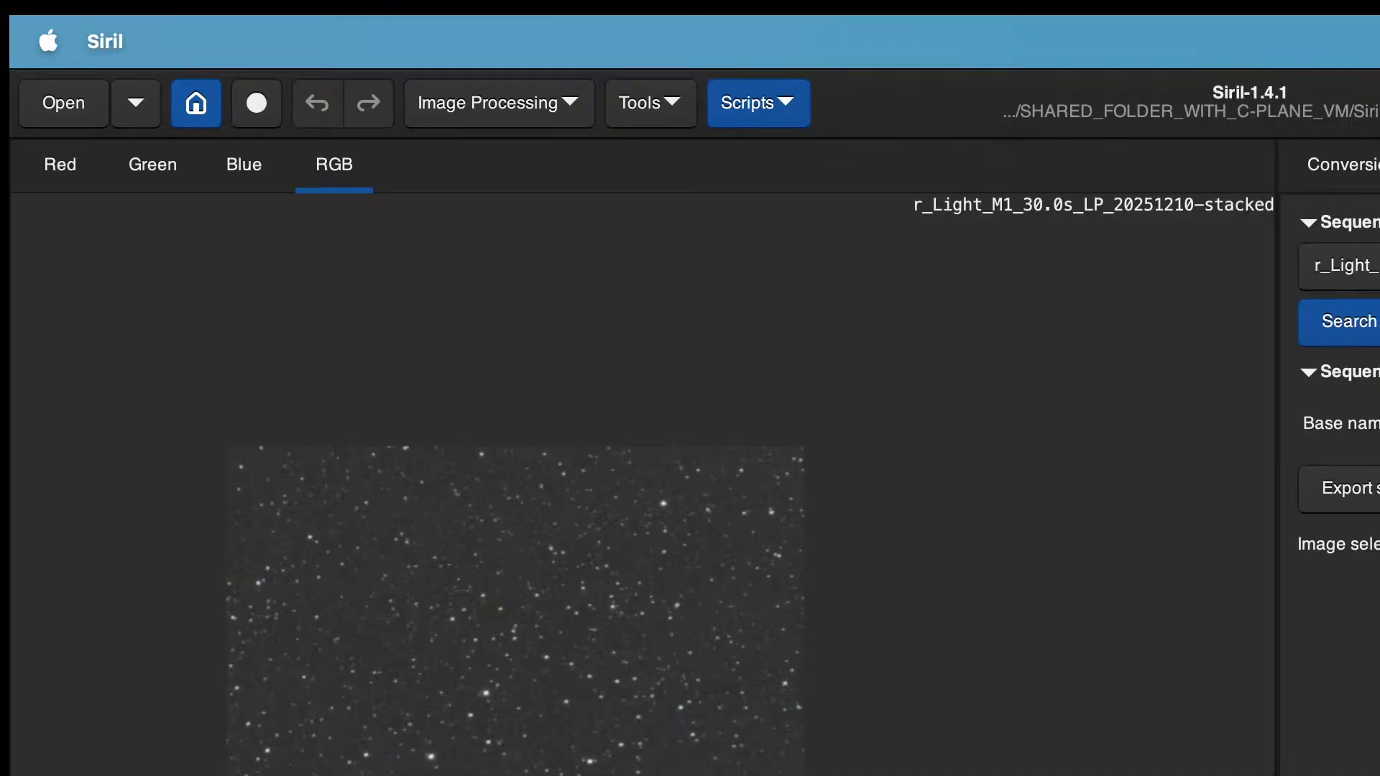
left_click(1370, 154)
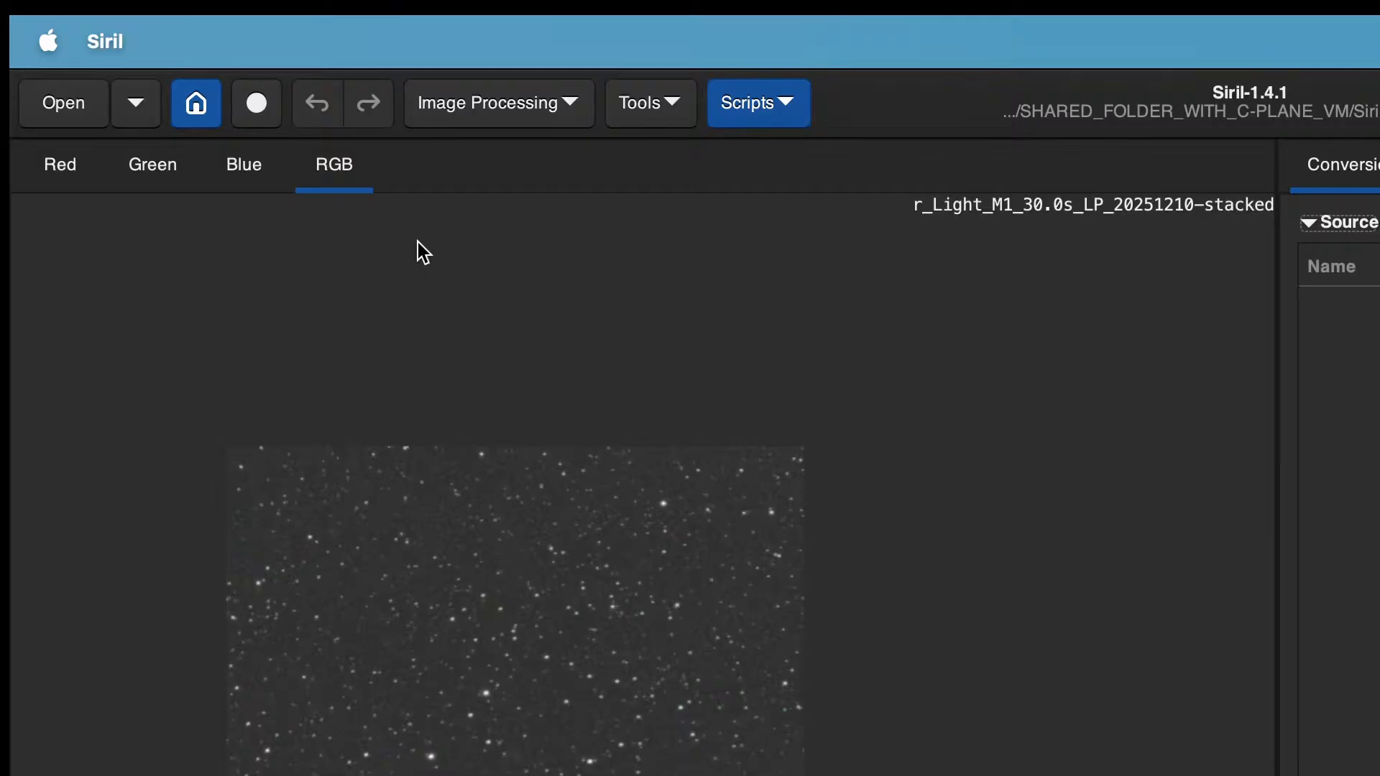
Step: Set the working directory to the M1 process folder
left_click(196, 102)
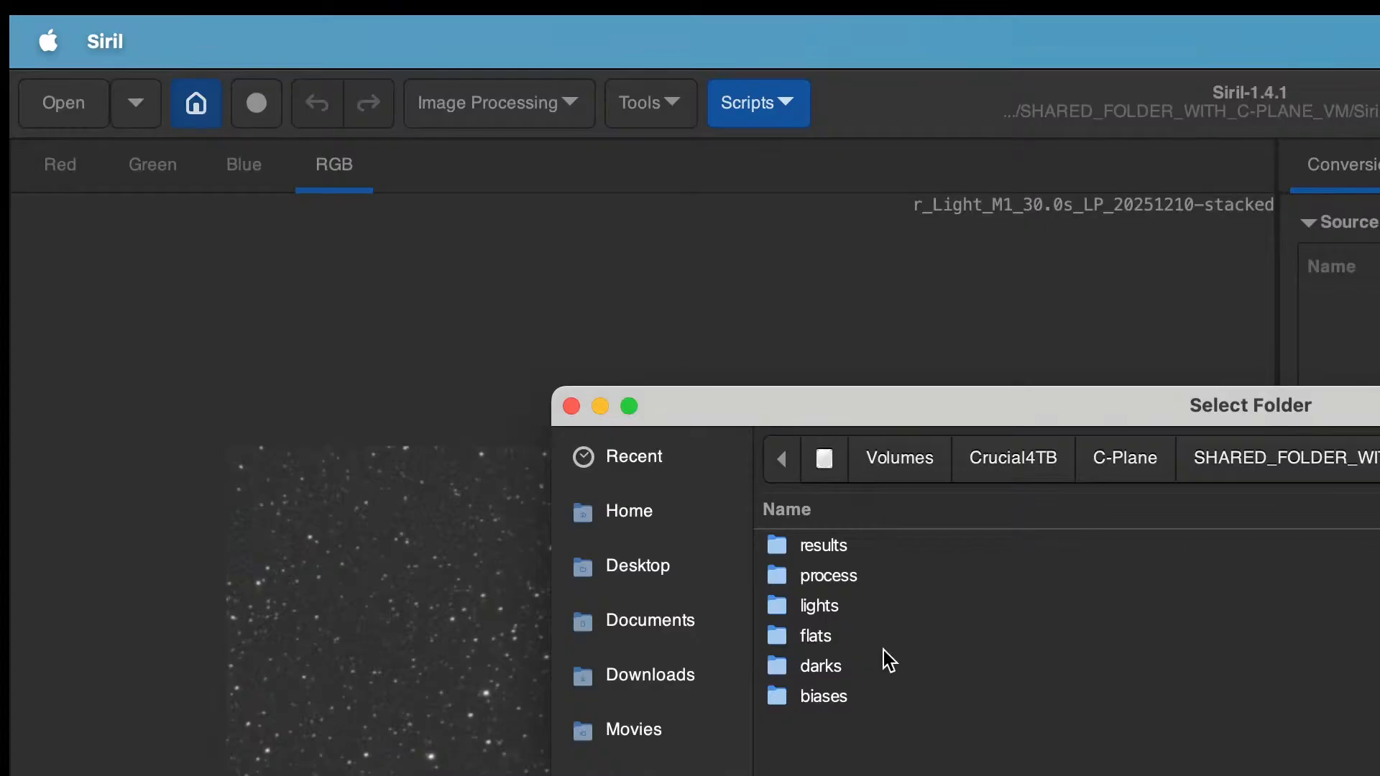
double_click(859, 577)
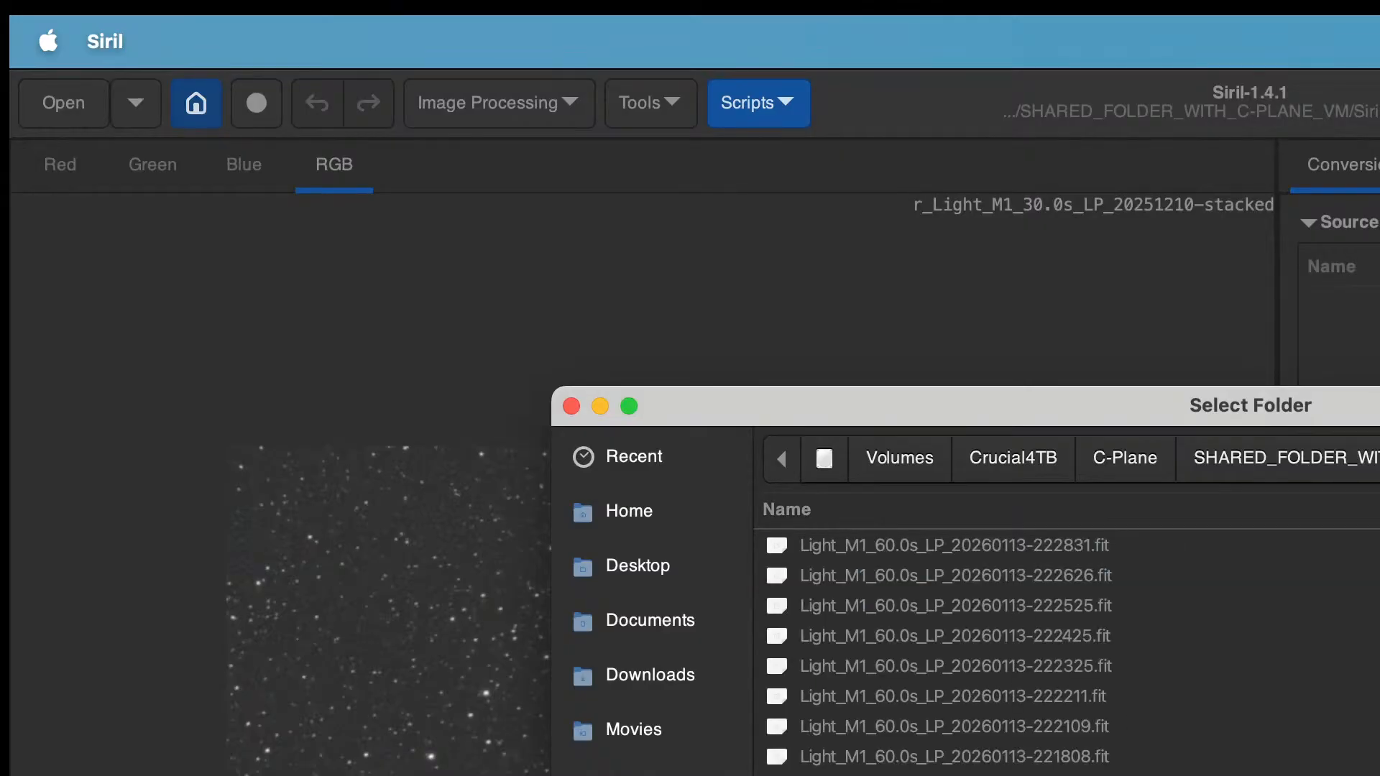
key("Return")
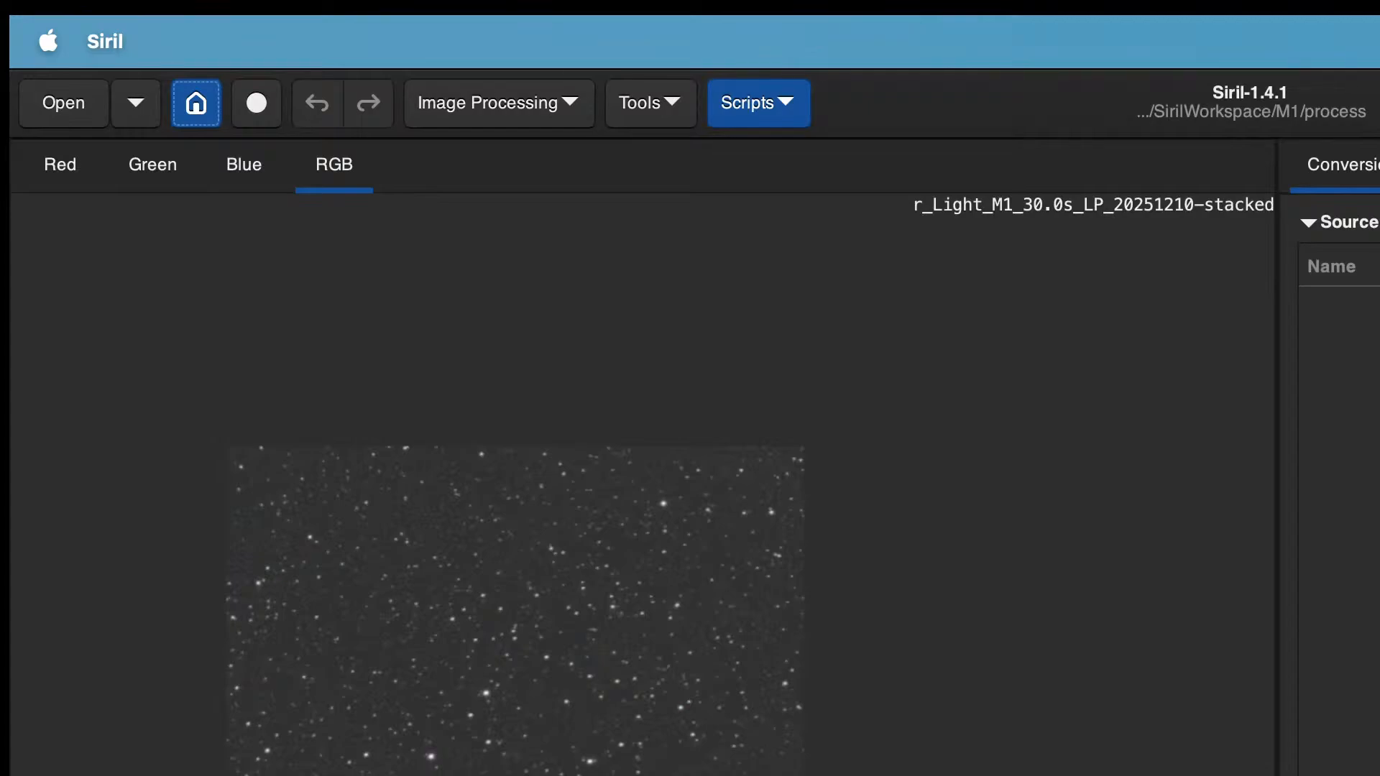
Step: Load a Light_M1 sequence from the sequence list
left_click(1379, 165)
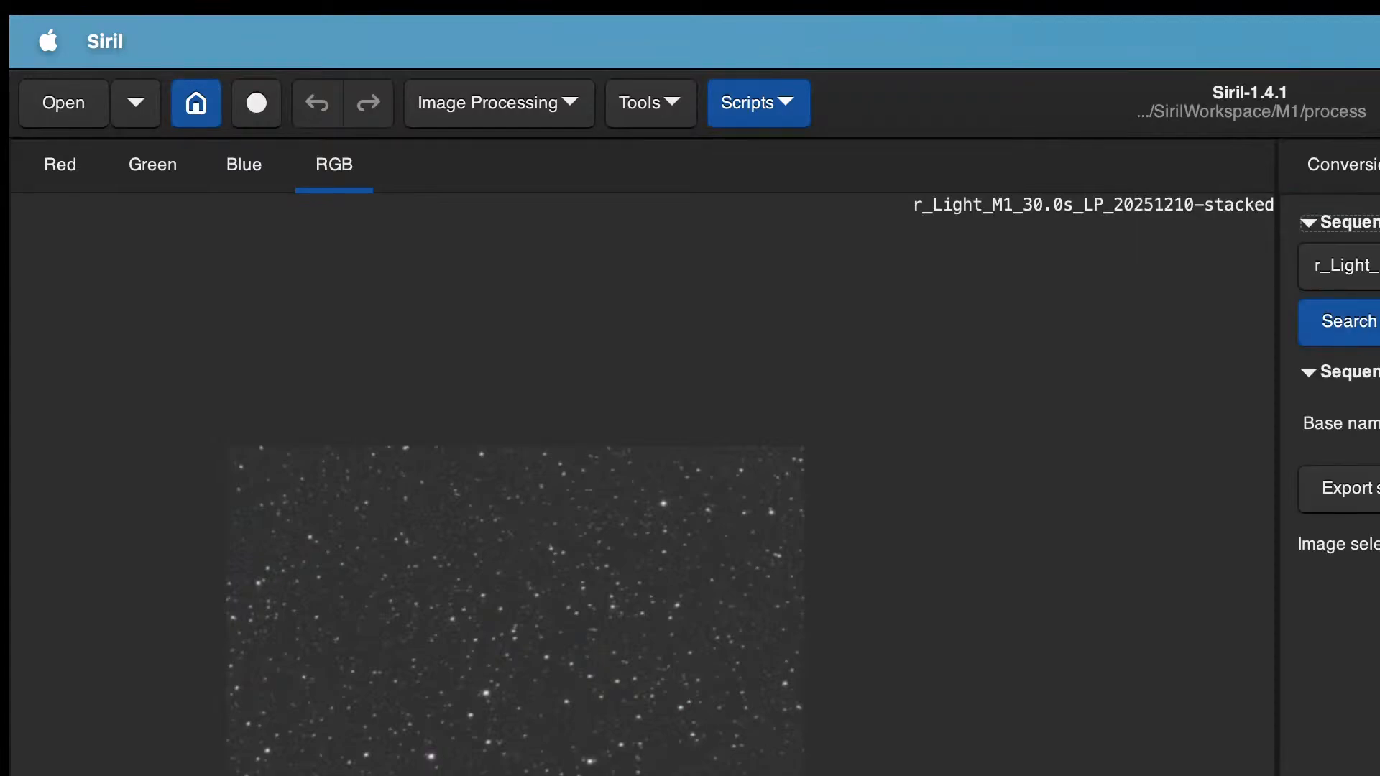
left_click(1376, 322)
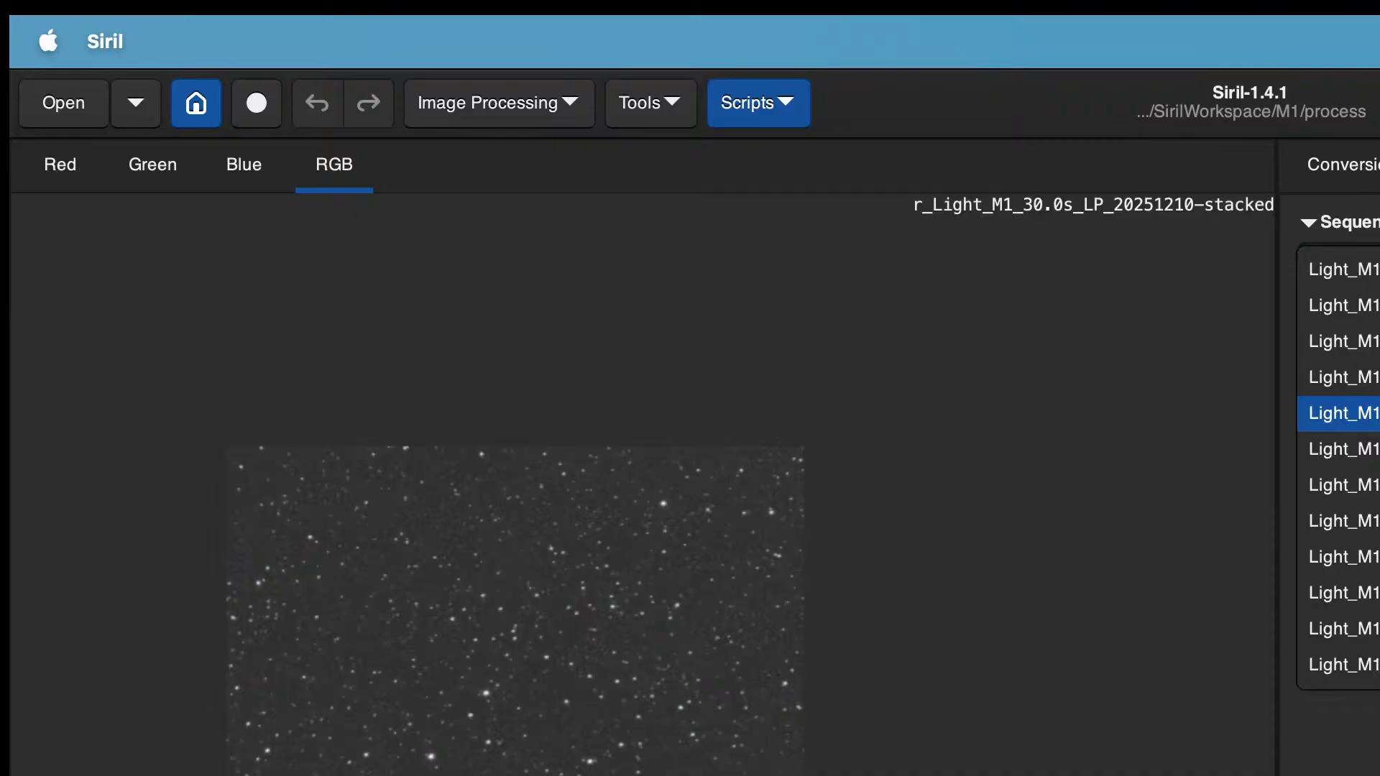
left_click(1338, 414)
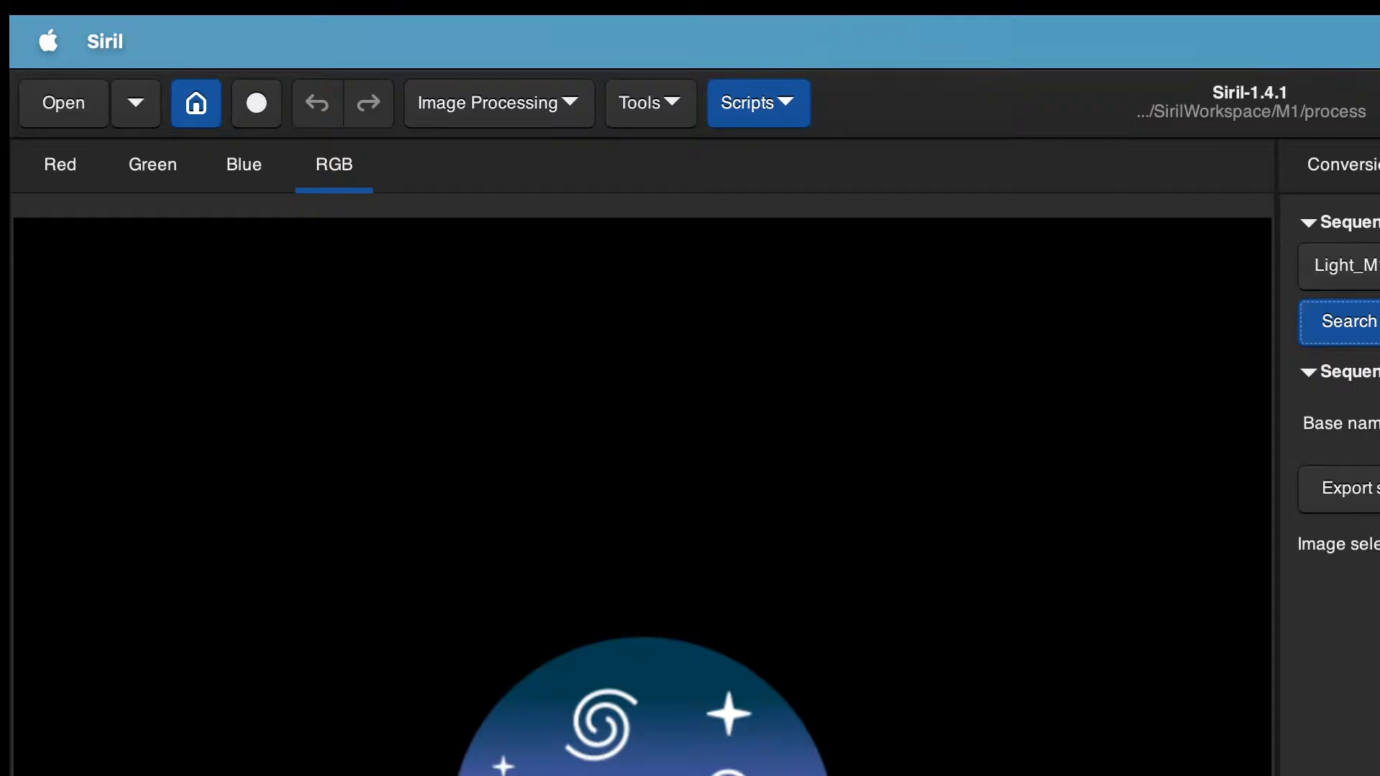
Step: Add all Light_M1_60.0s frames from the lights folder to the conversion source list
key("F5")
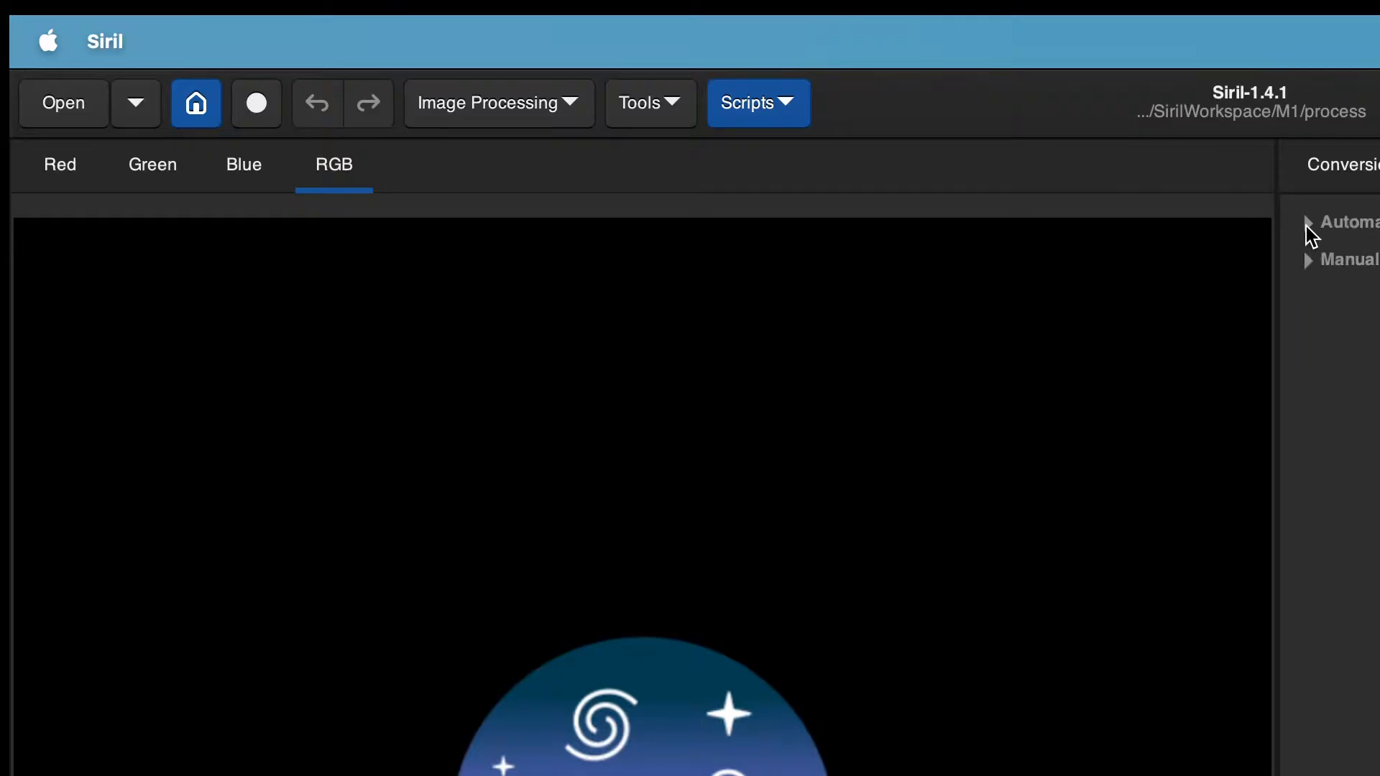
key("F2")
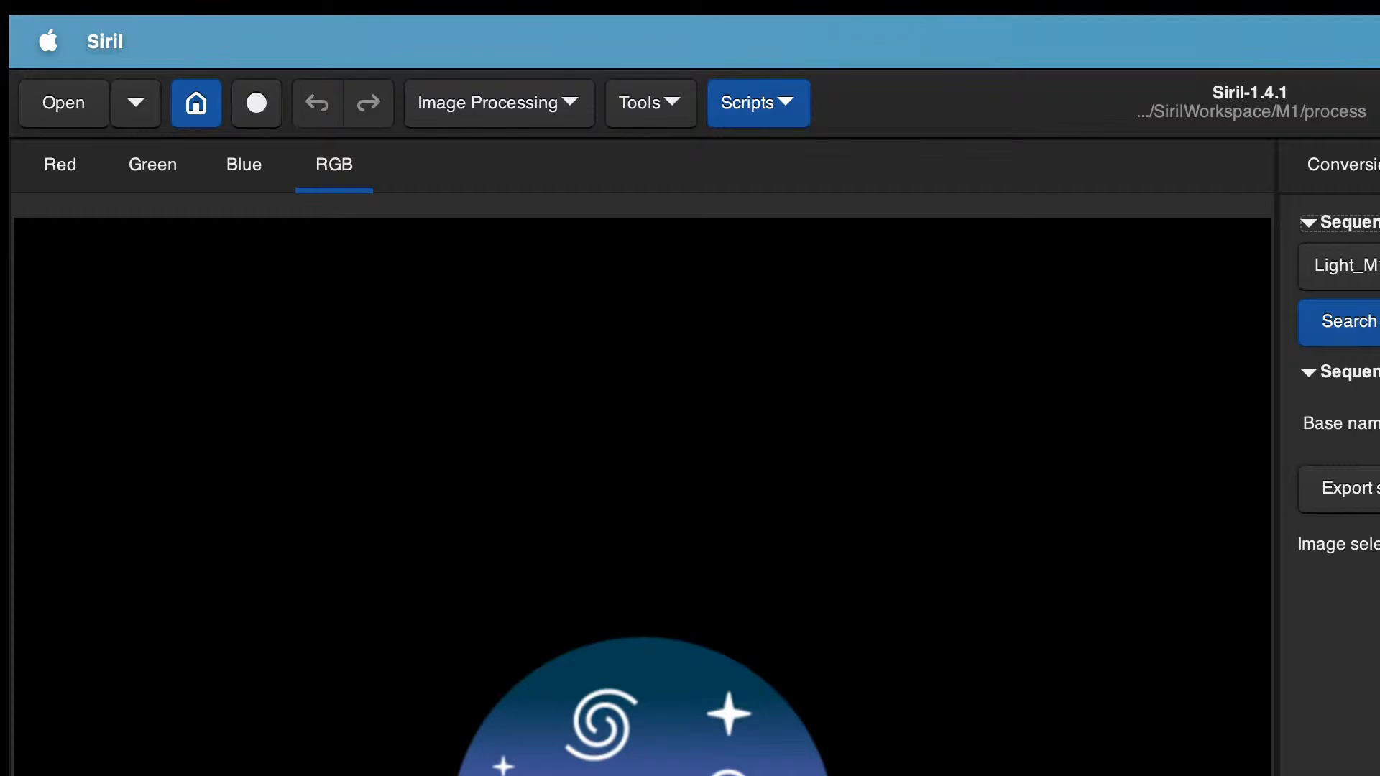
left_click(1360, 173)
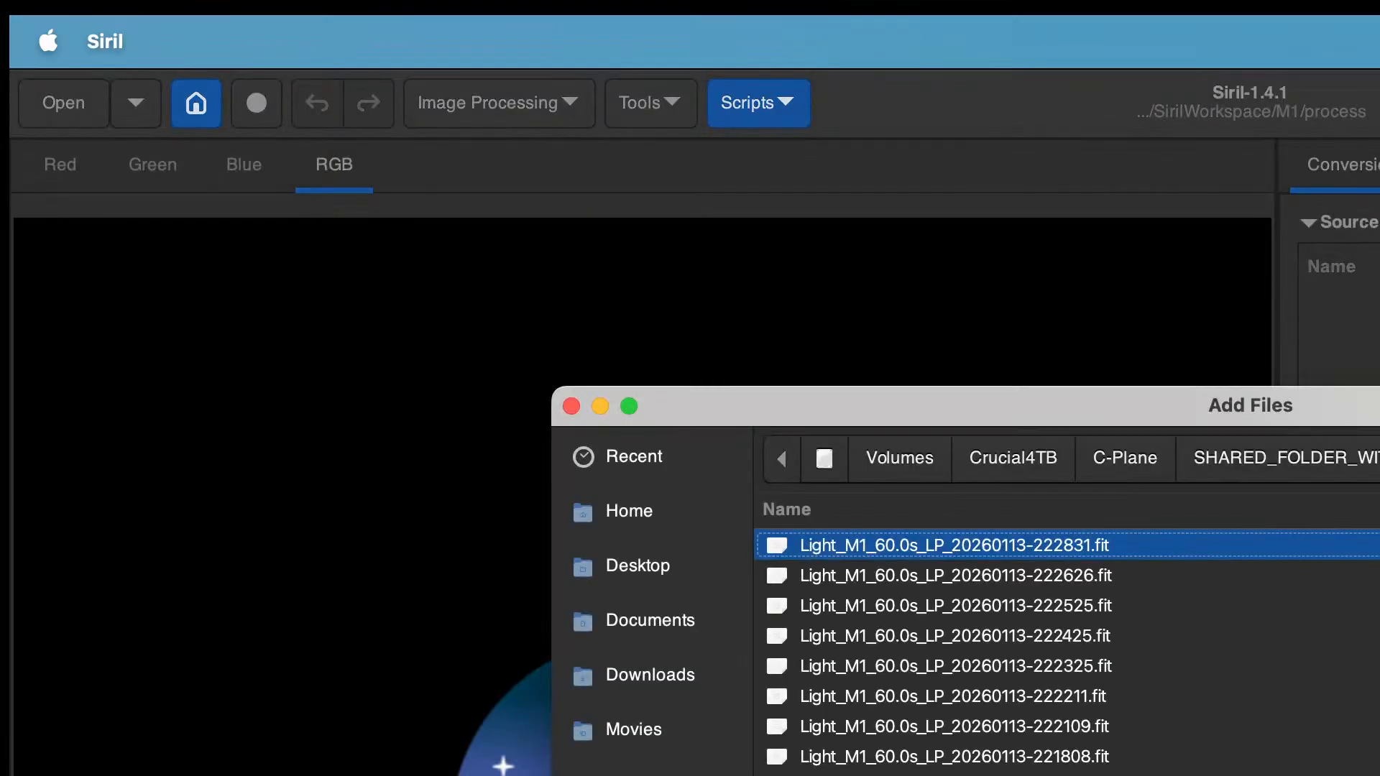
key("super+a")
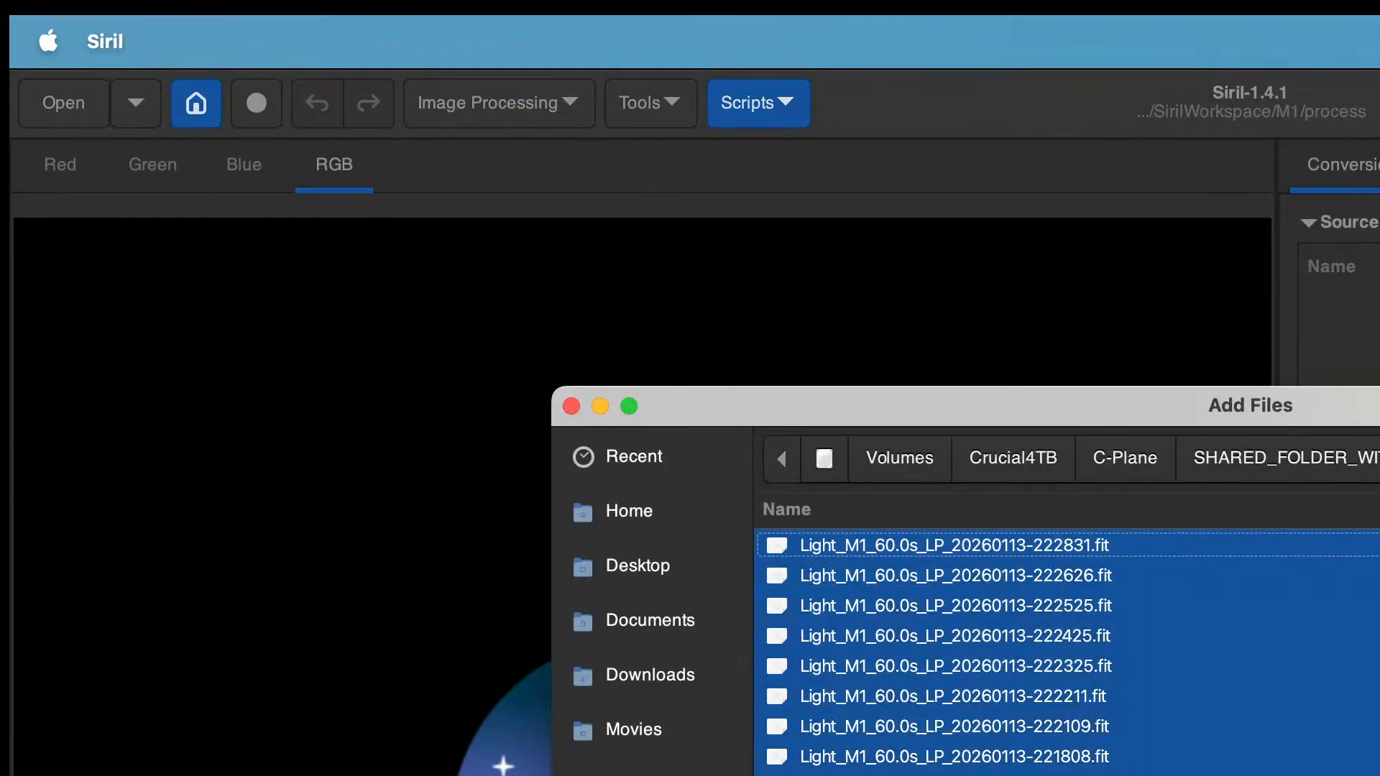
key("Return")
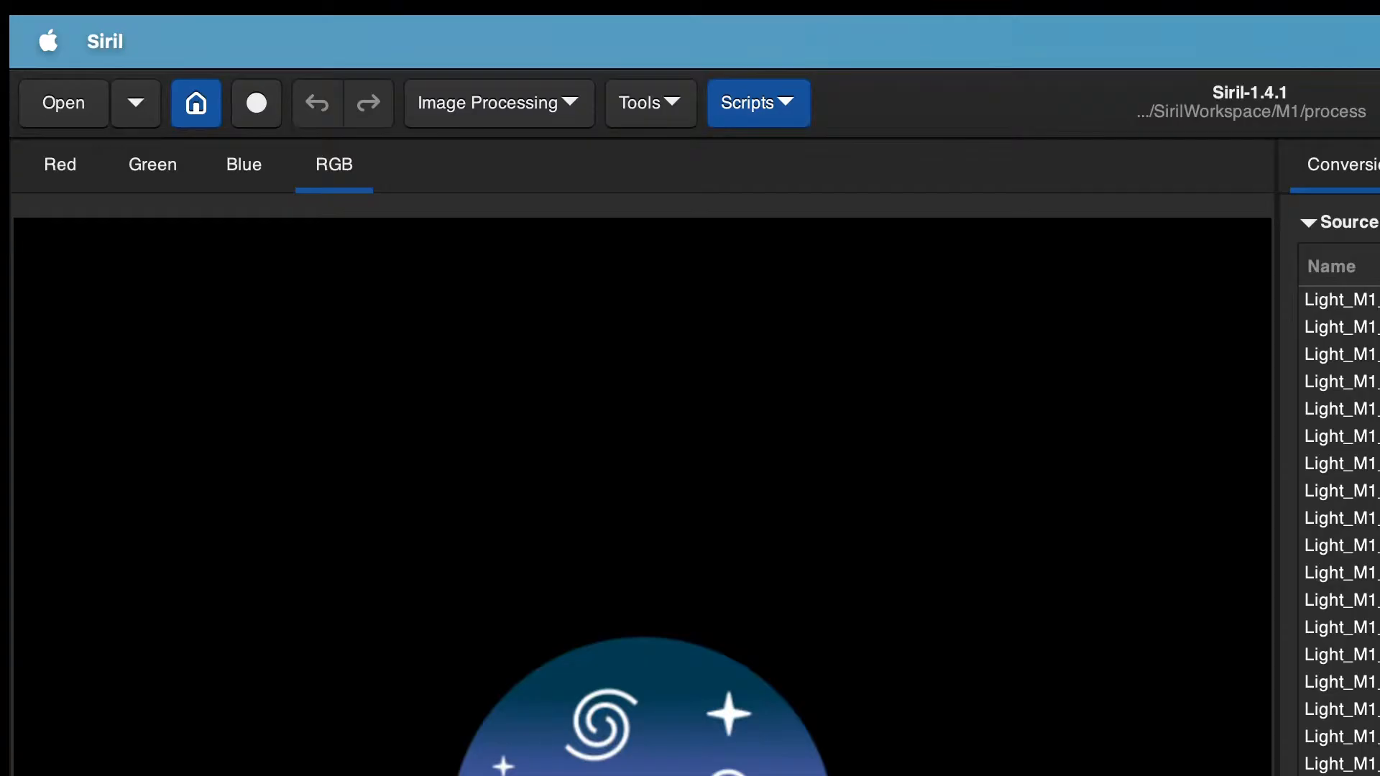
Step: Load another Light_M1 sequence from the sequence list
key("F2")
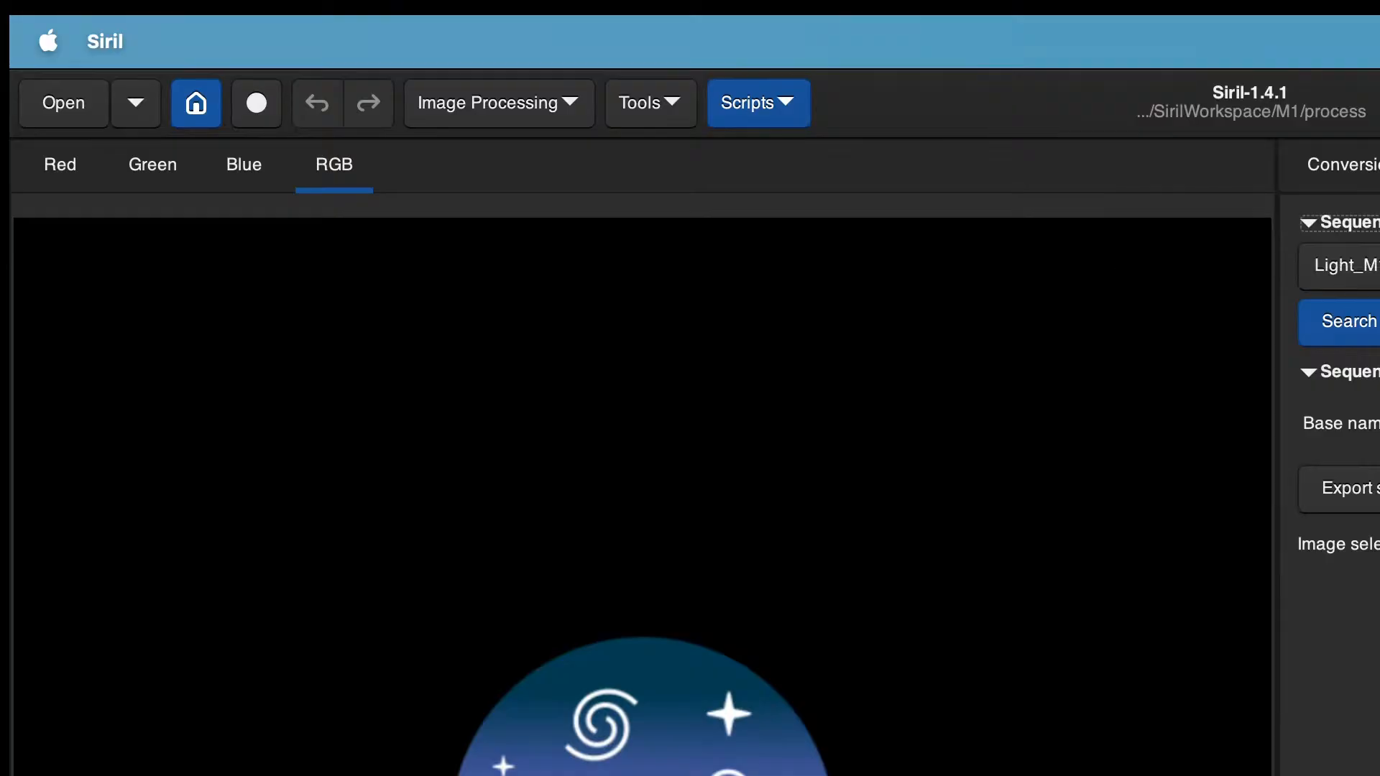
left_click(1351, 266)
key("Down")
key("Down")
key("Down")
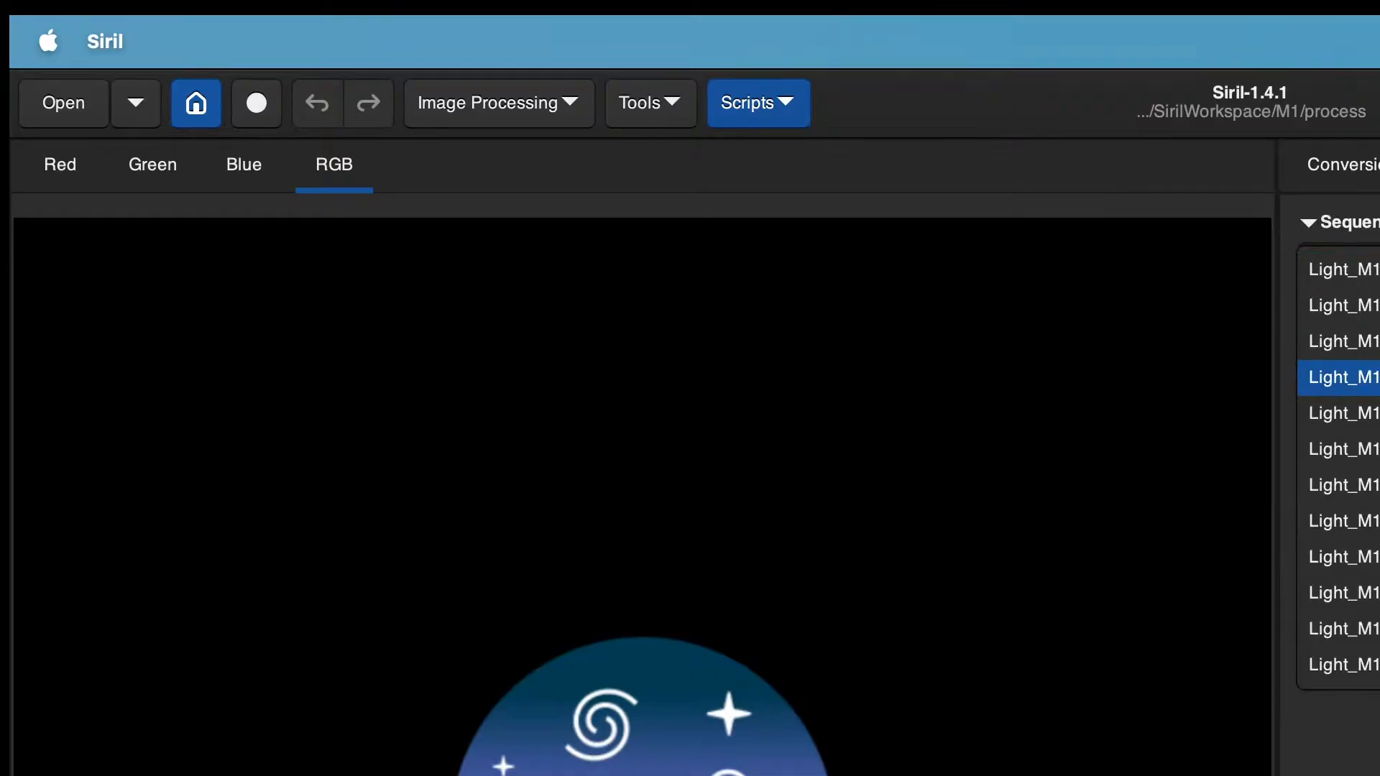
key("Return")
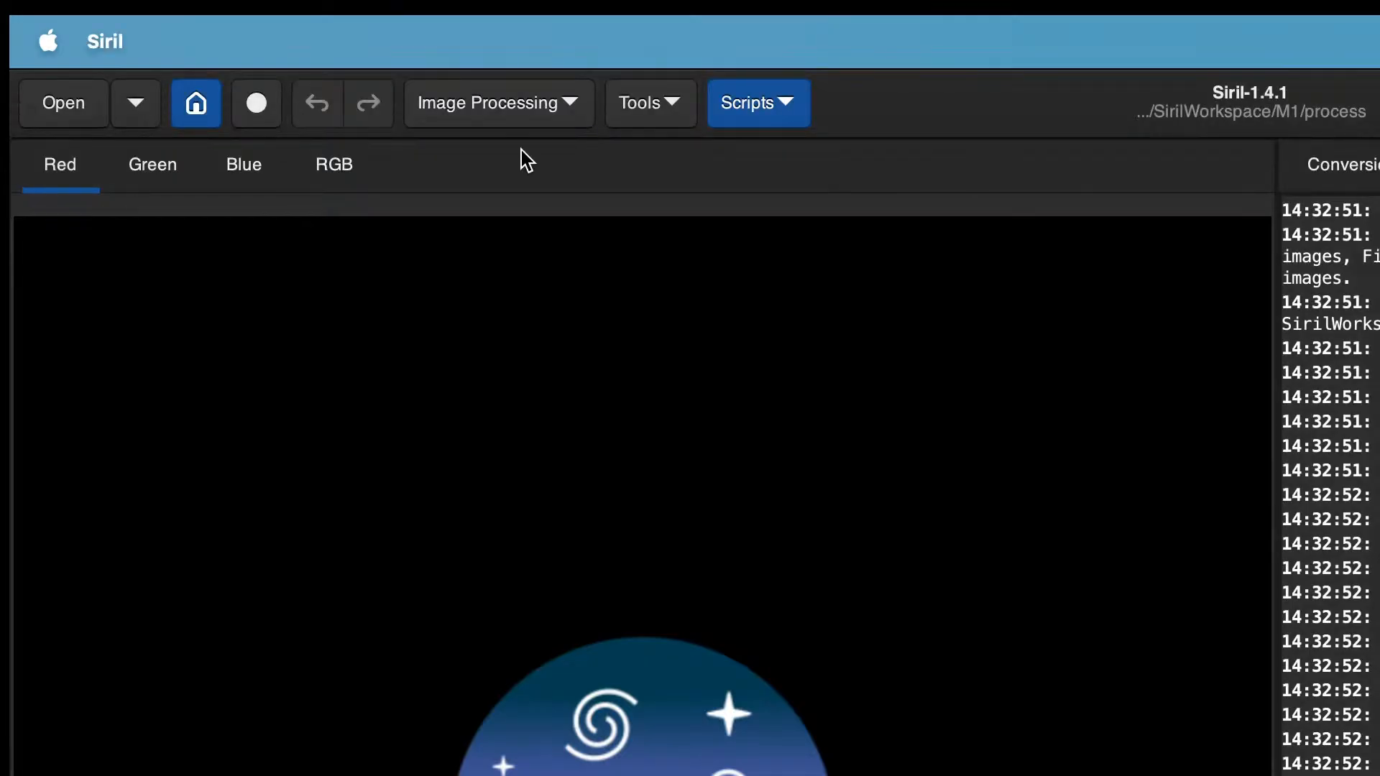
Step: Set the working directory to the process folder
left_click(193, 97)
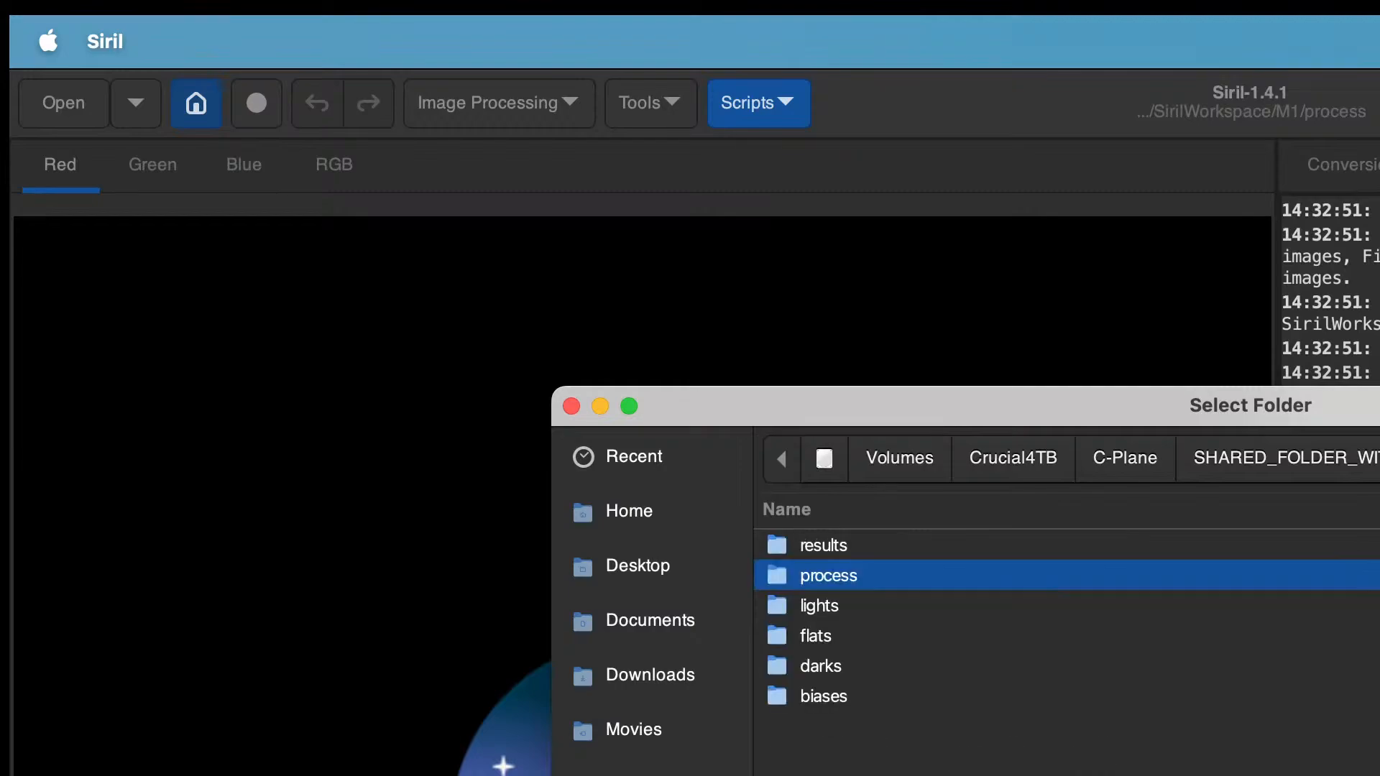
double_click(831, 575)
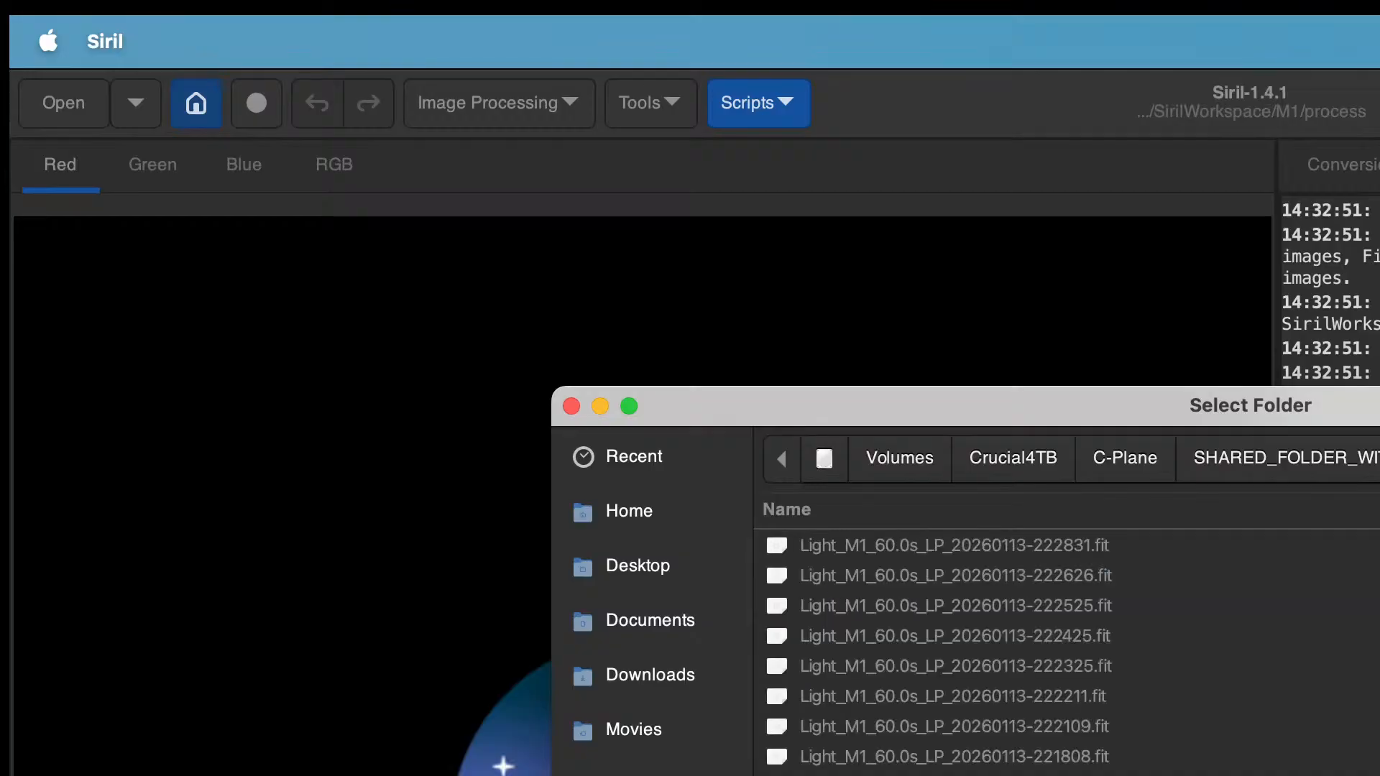
key("Return")
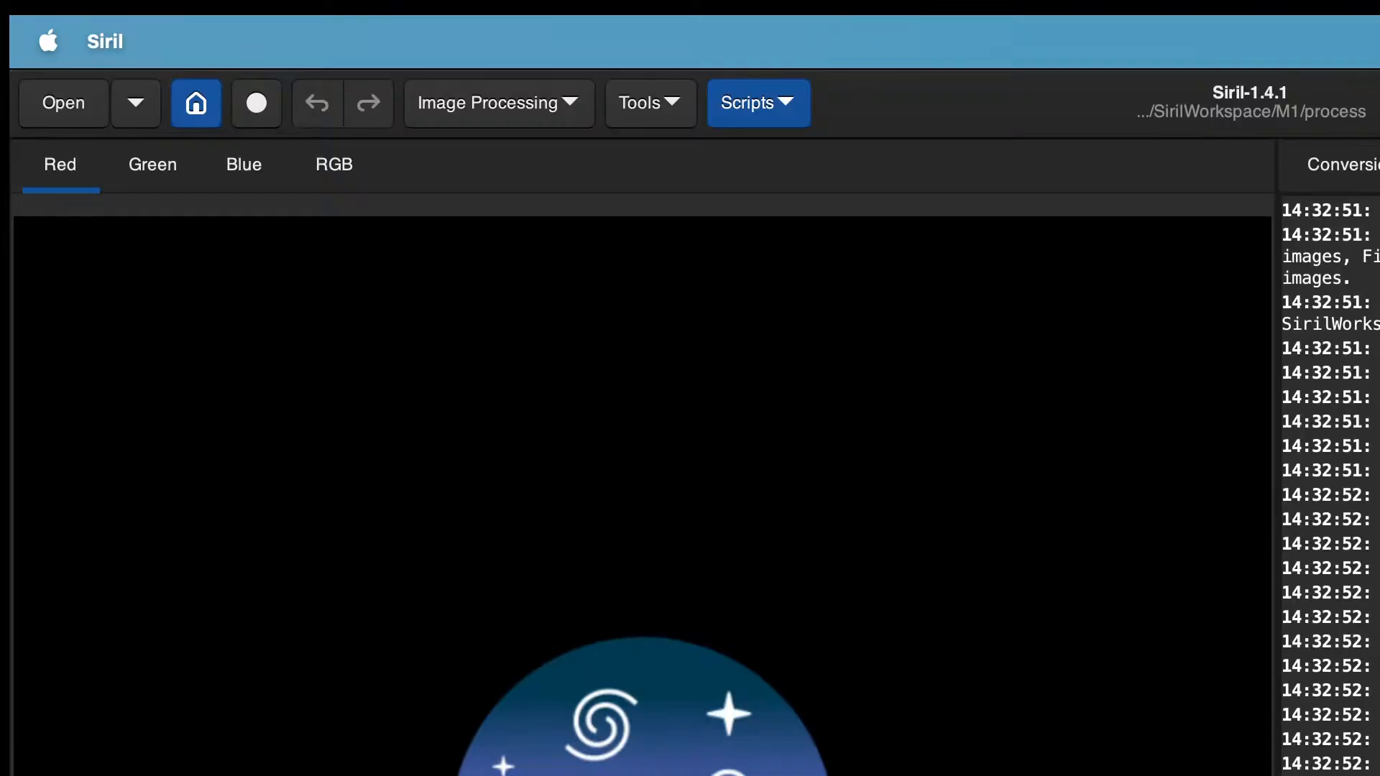
left_click(1362, 171)
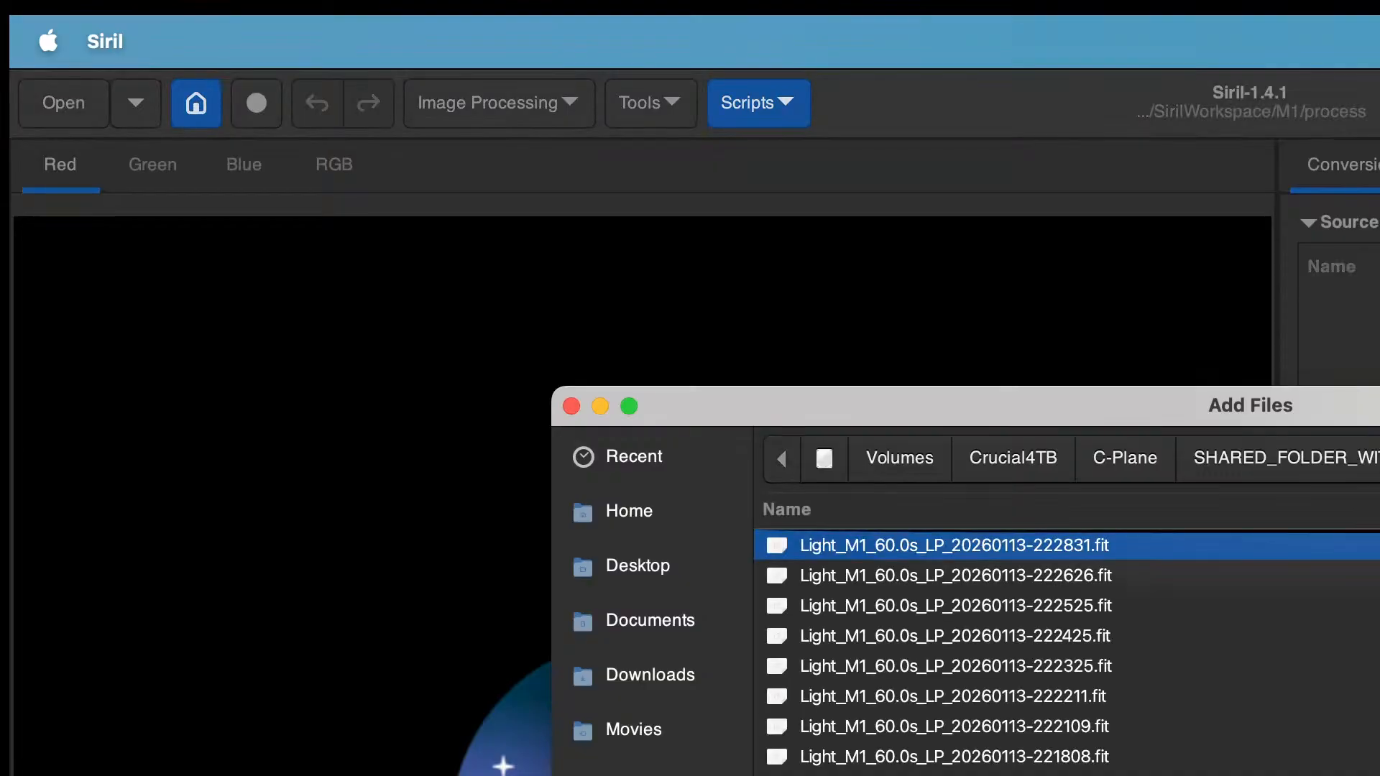
scroll(1064, 651, "down", 15)
scroll(1063, 650, "down", 15)
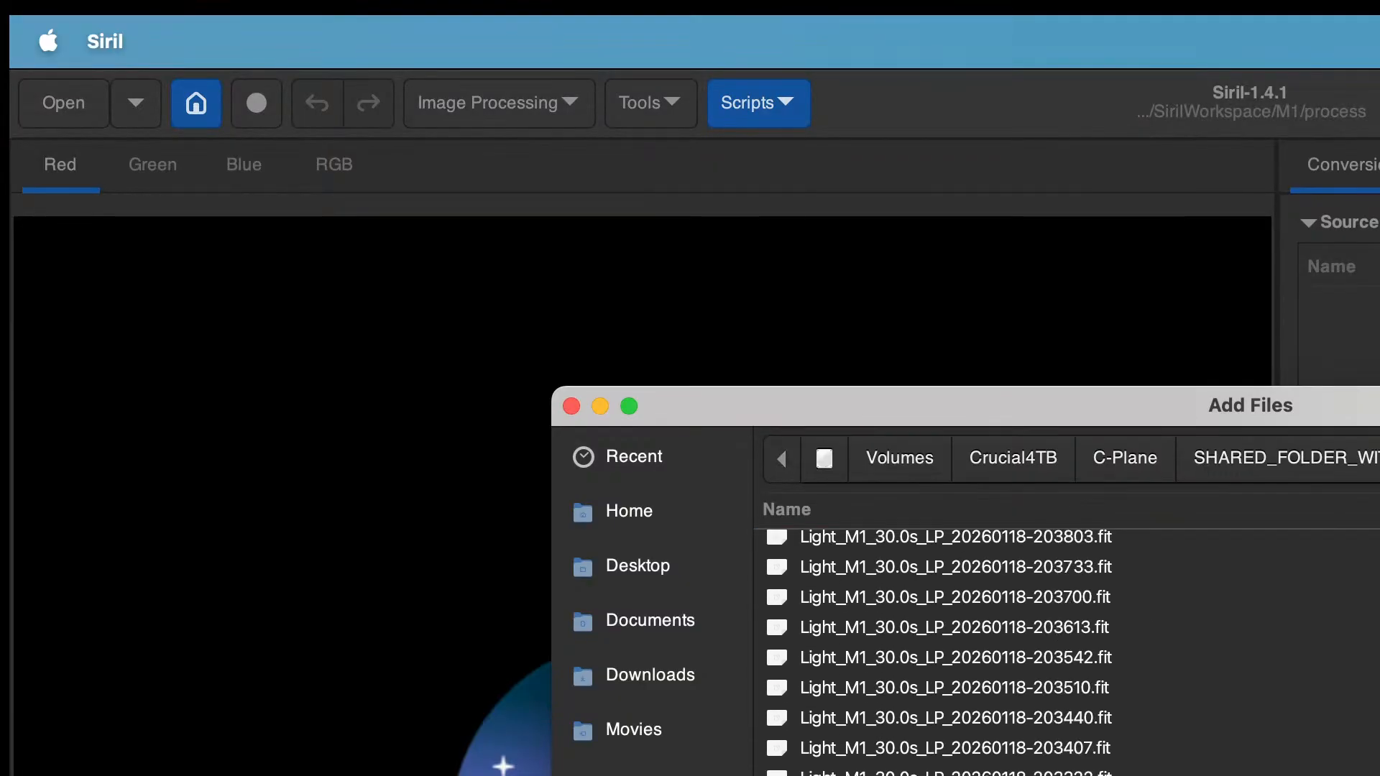
scroll(1063, 650, "down", 15)
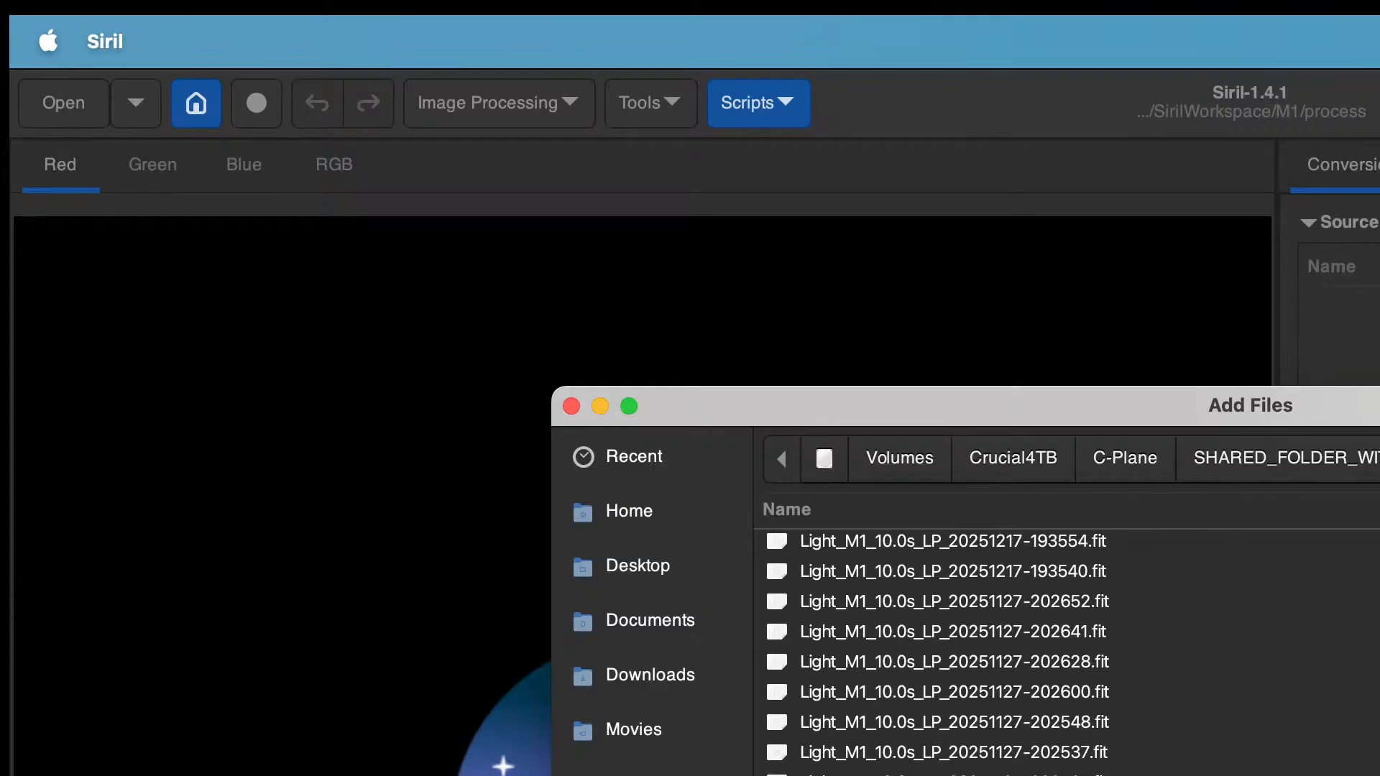
key("Escape")
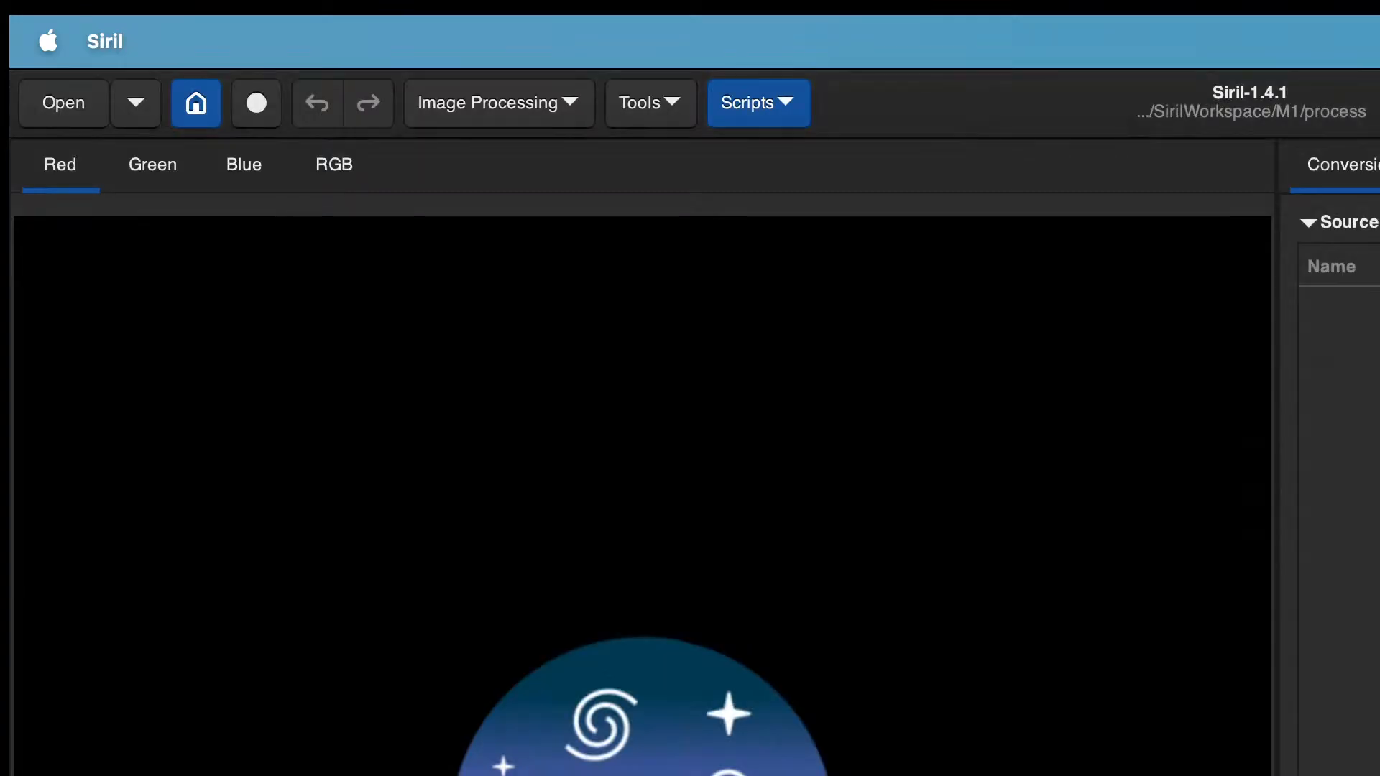
Step: Search the working directory for sequences and load a Light_M1 sequence
key("F2")
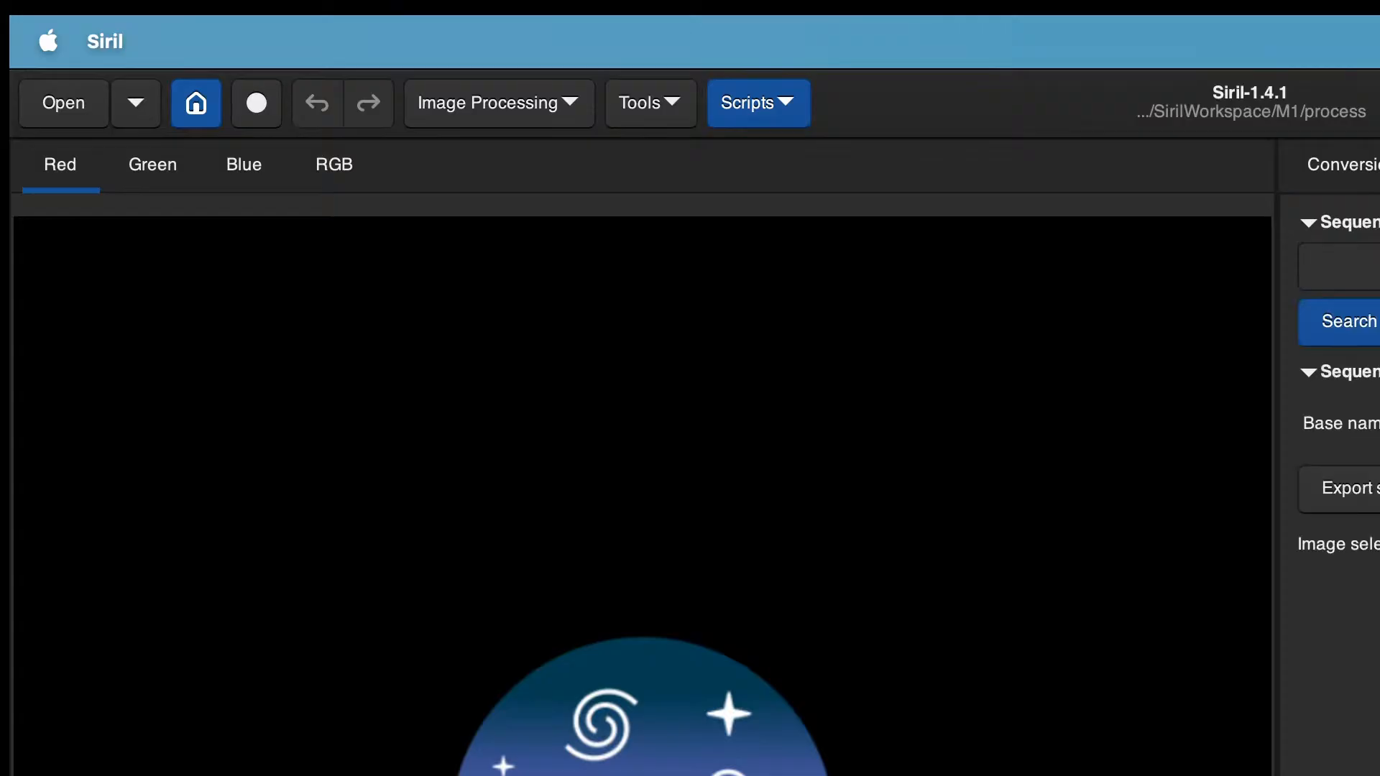
left_click(1305, 220)
left_click(1306, 220)
left_click(1349, 321)
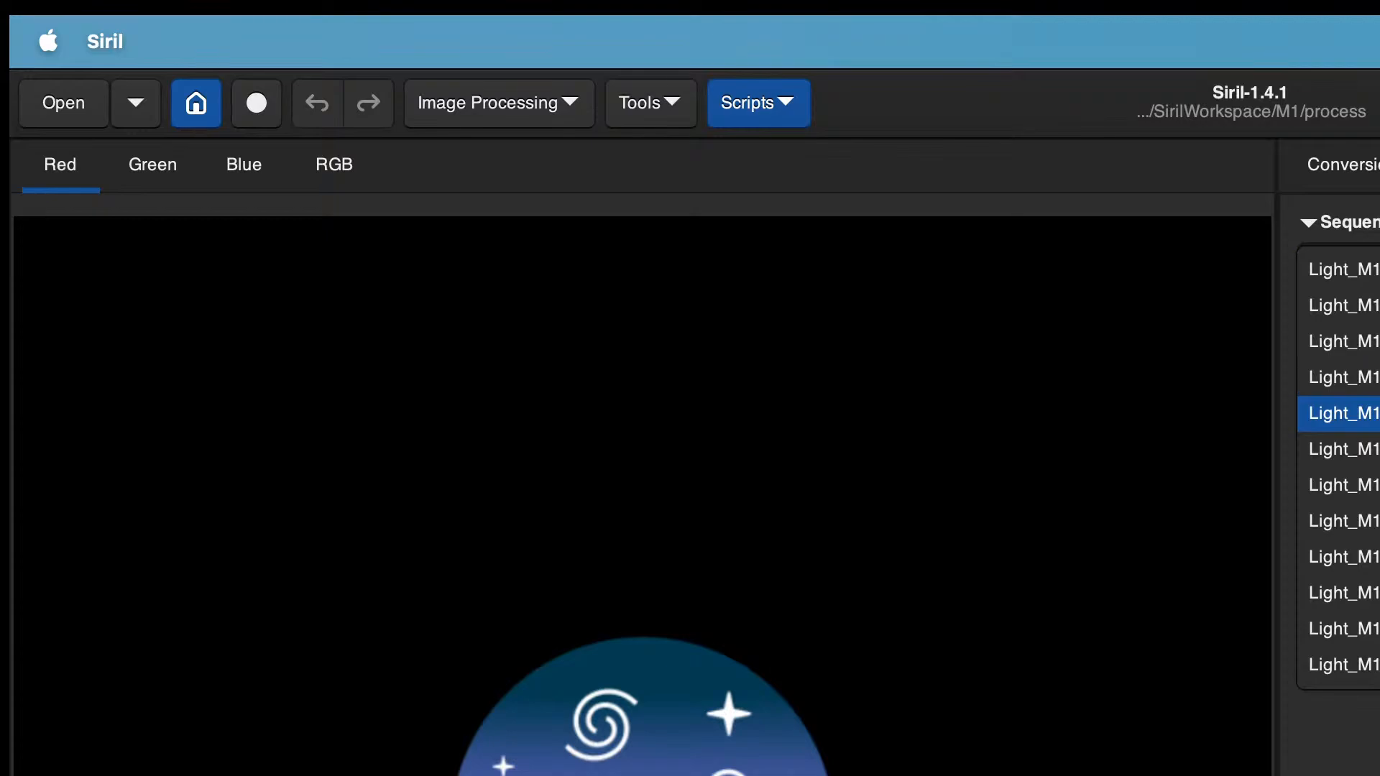
left_click(1365, 414)
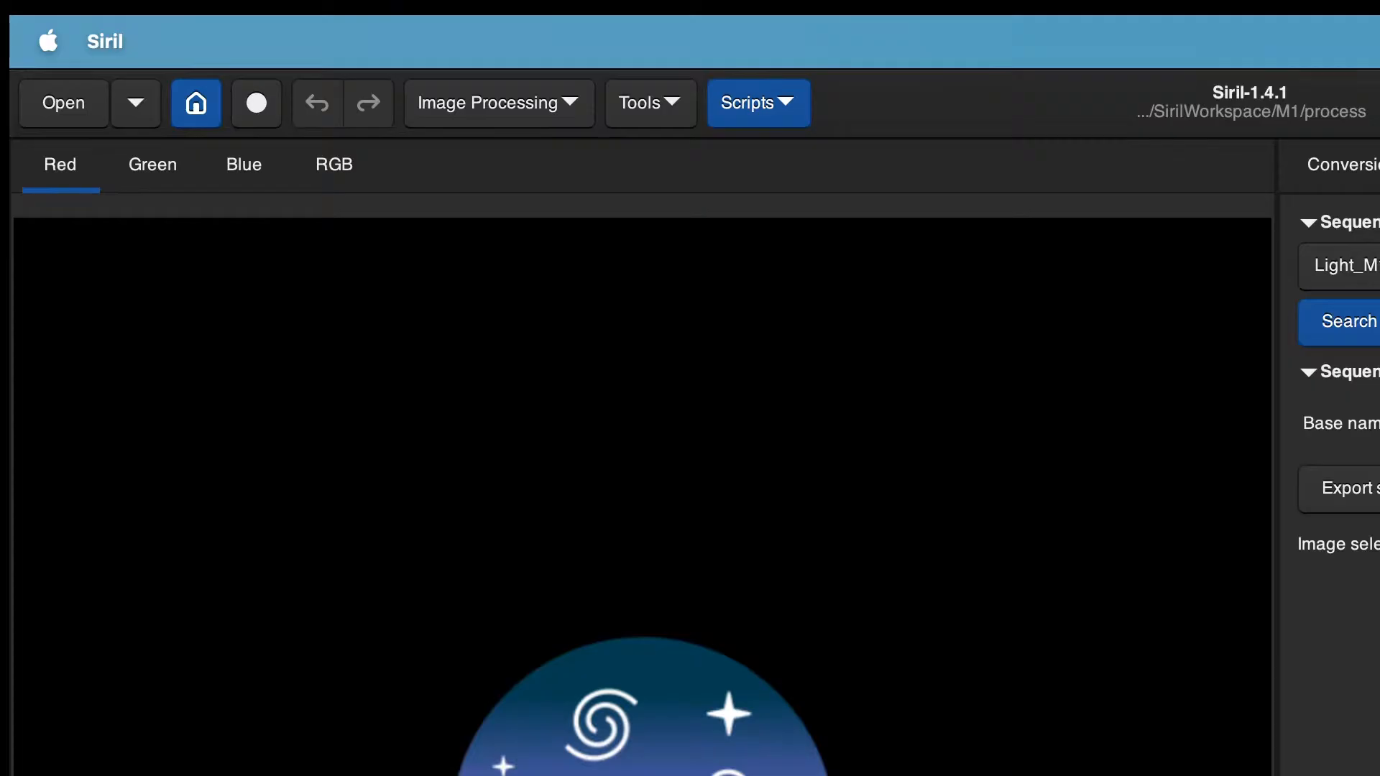
key("F4")
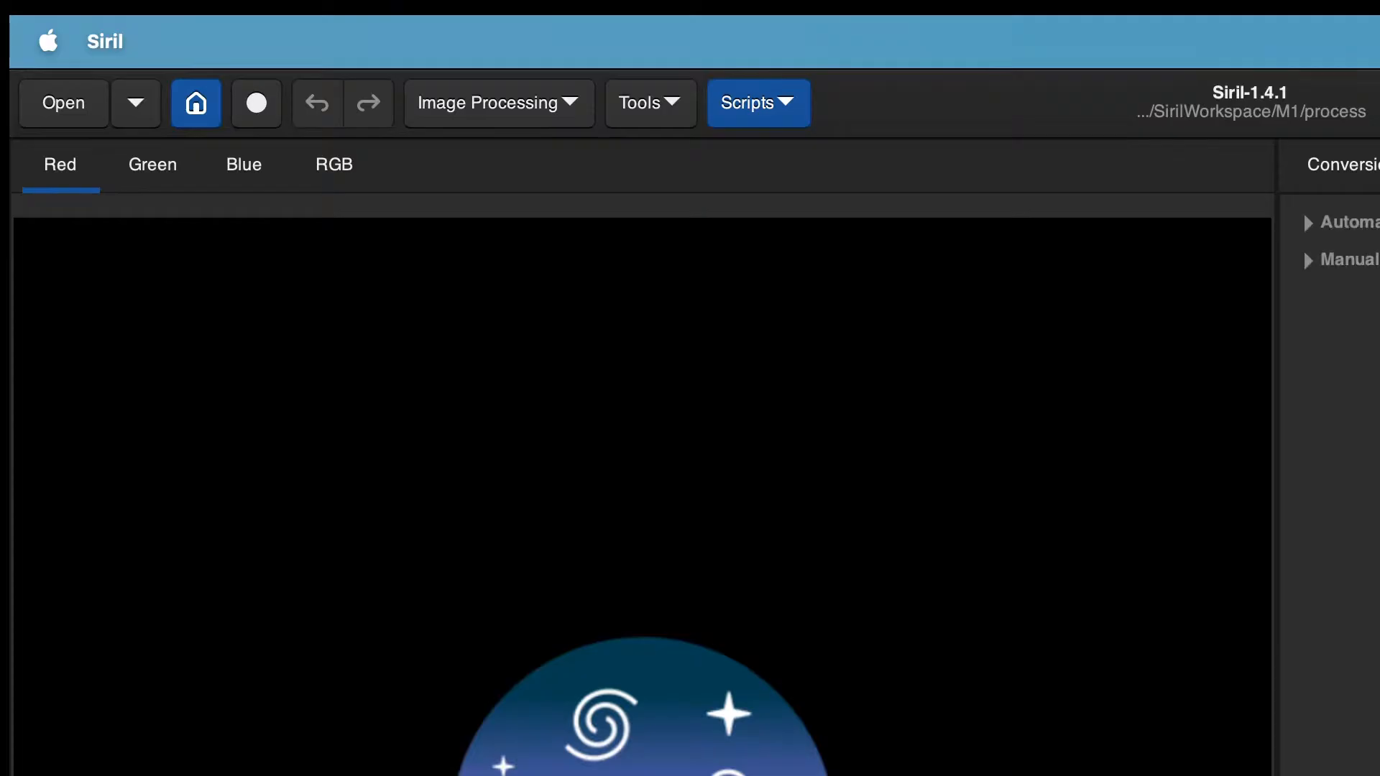
key("F3")
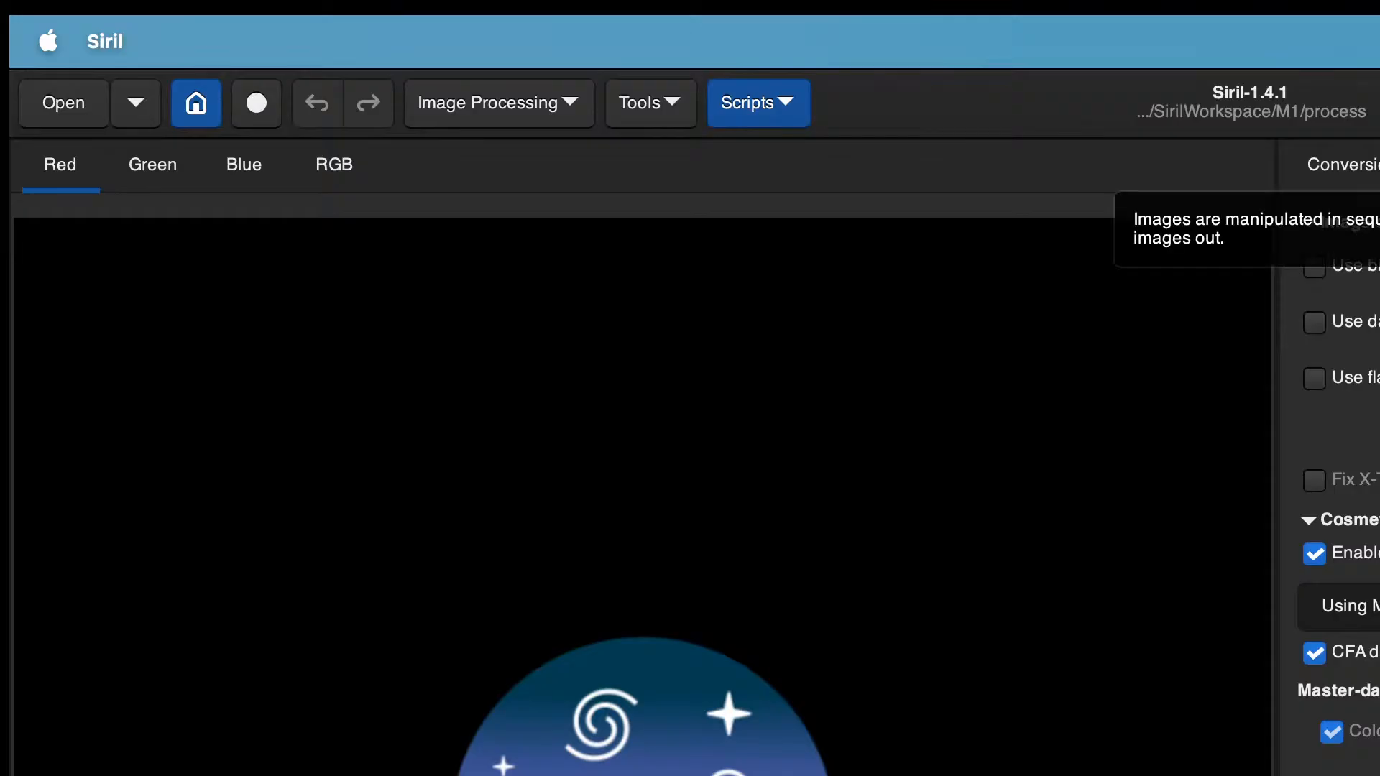
key("F2")
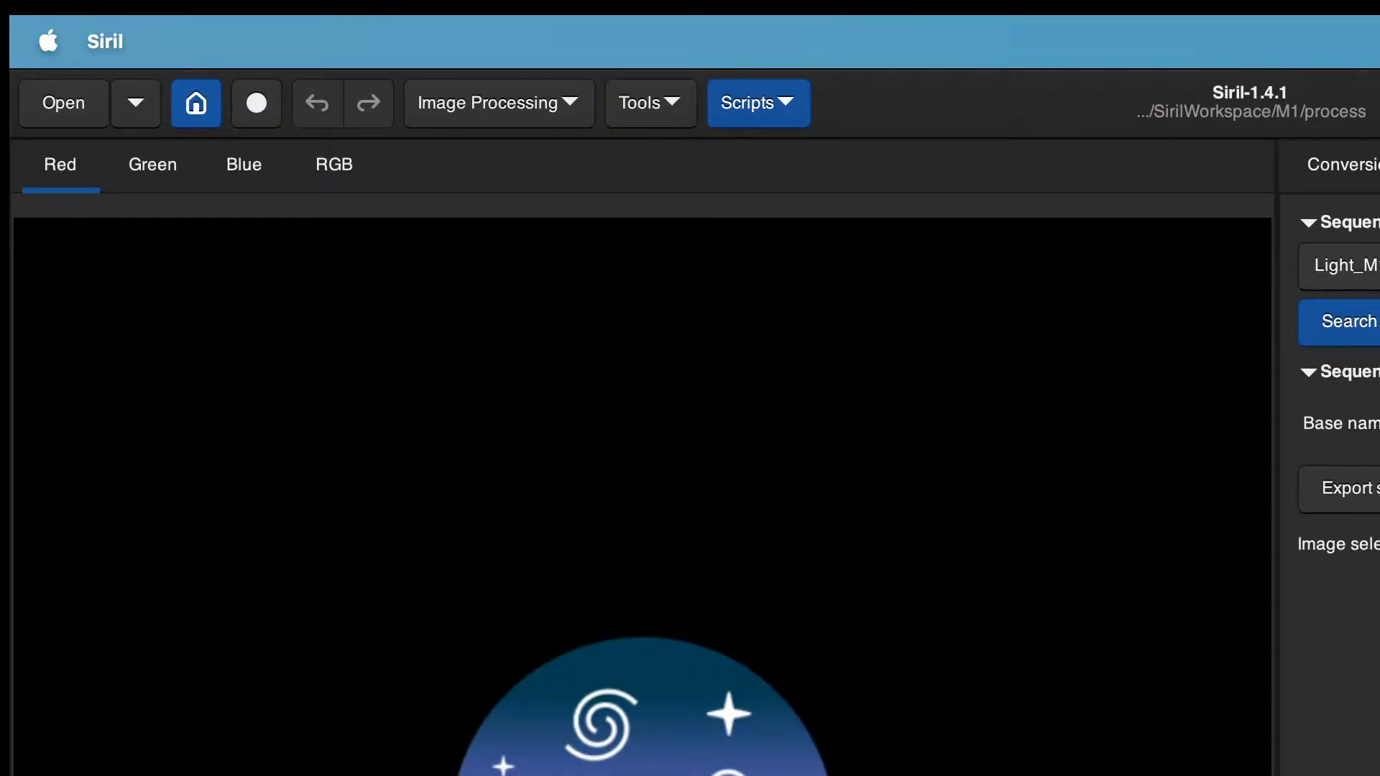
left_click(1372, 155)
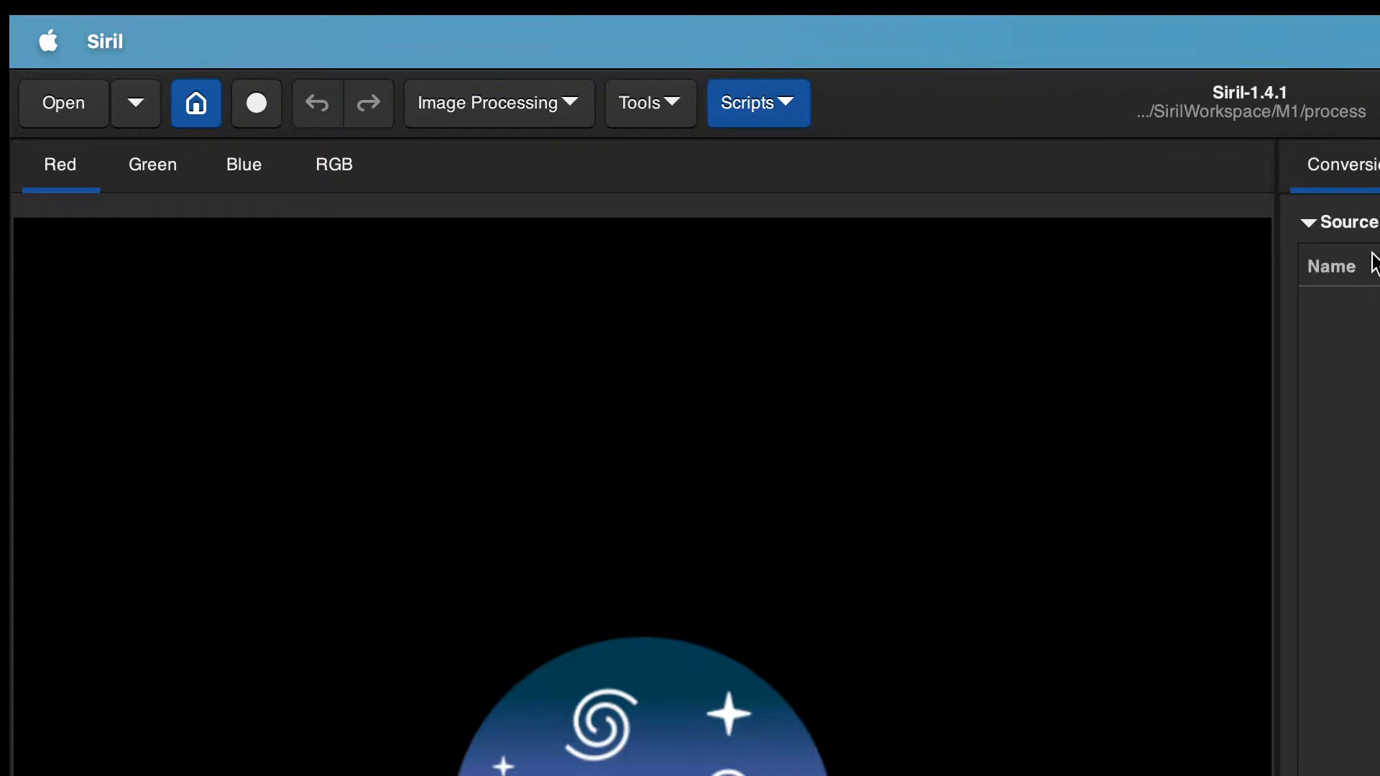
left_click(1379, 164)
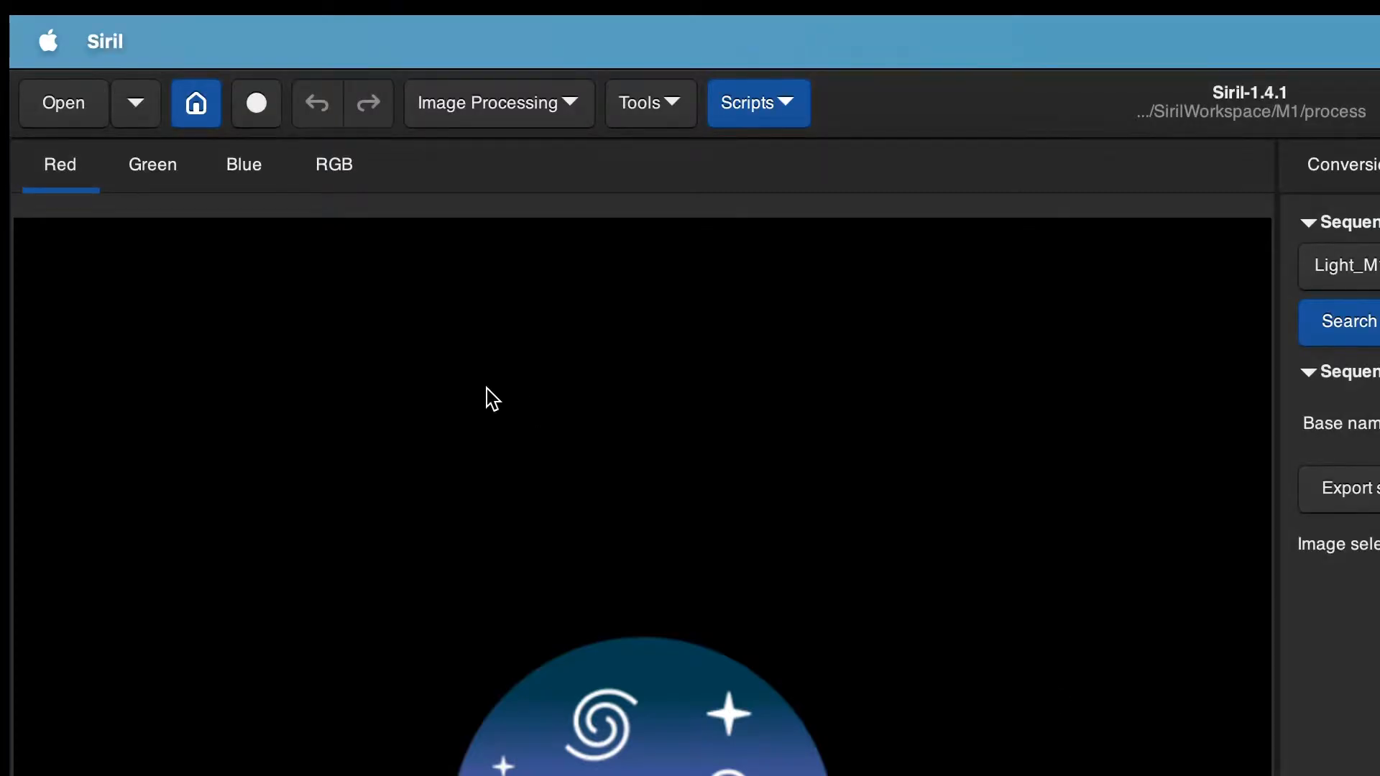
Step: Set the working directory to the process folder again
left_click(205, 120)
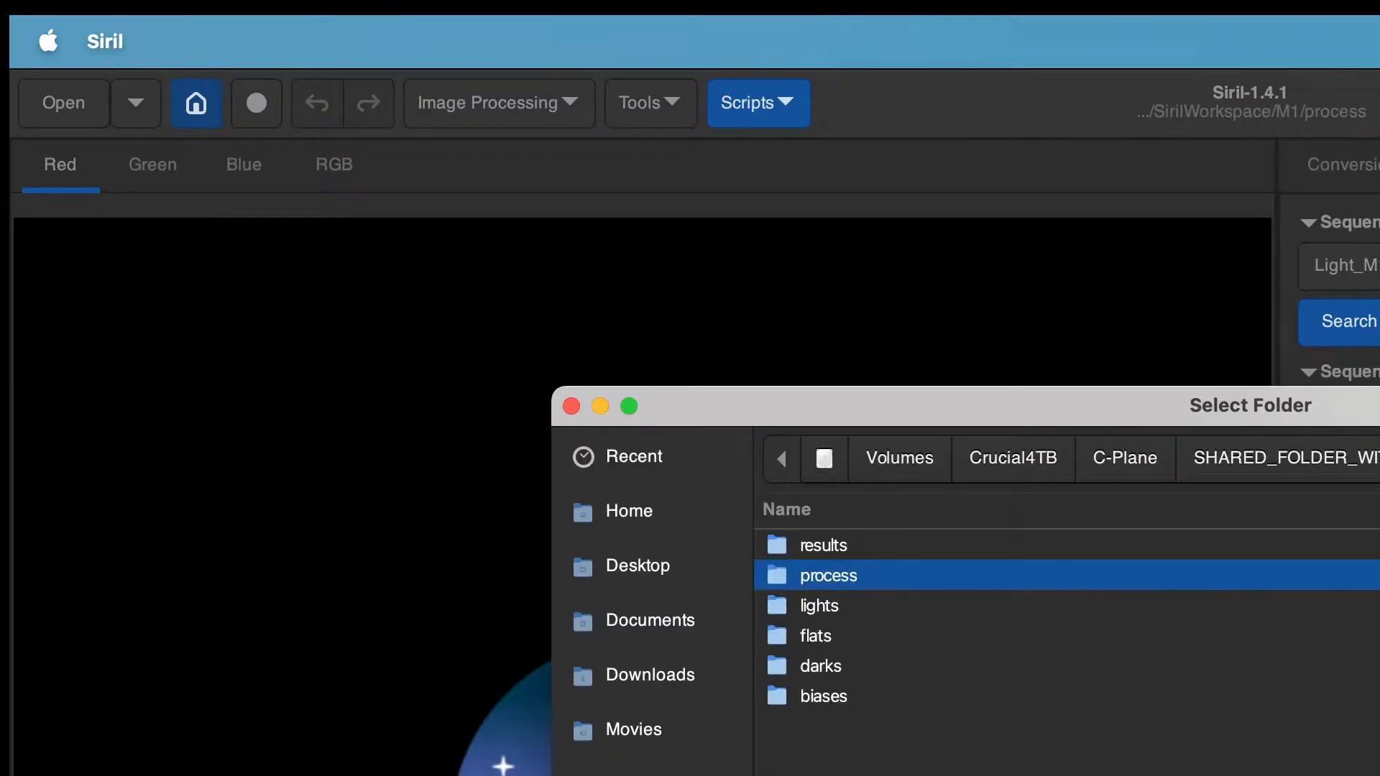
double_click(855, 576)
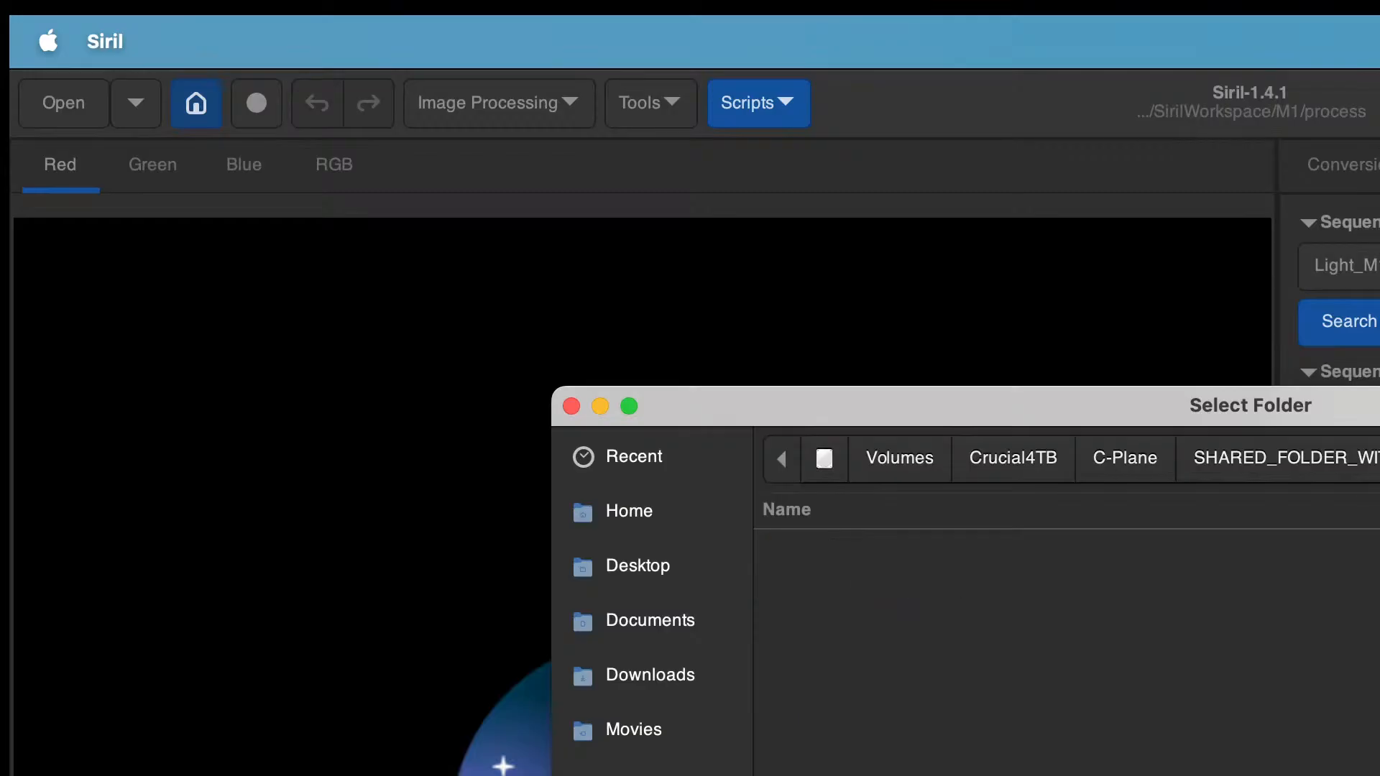
key("Return")
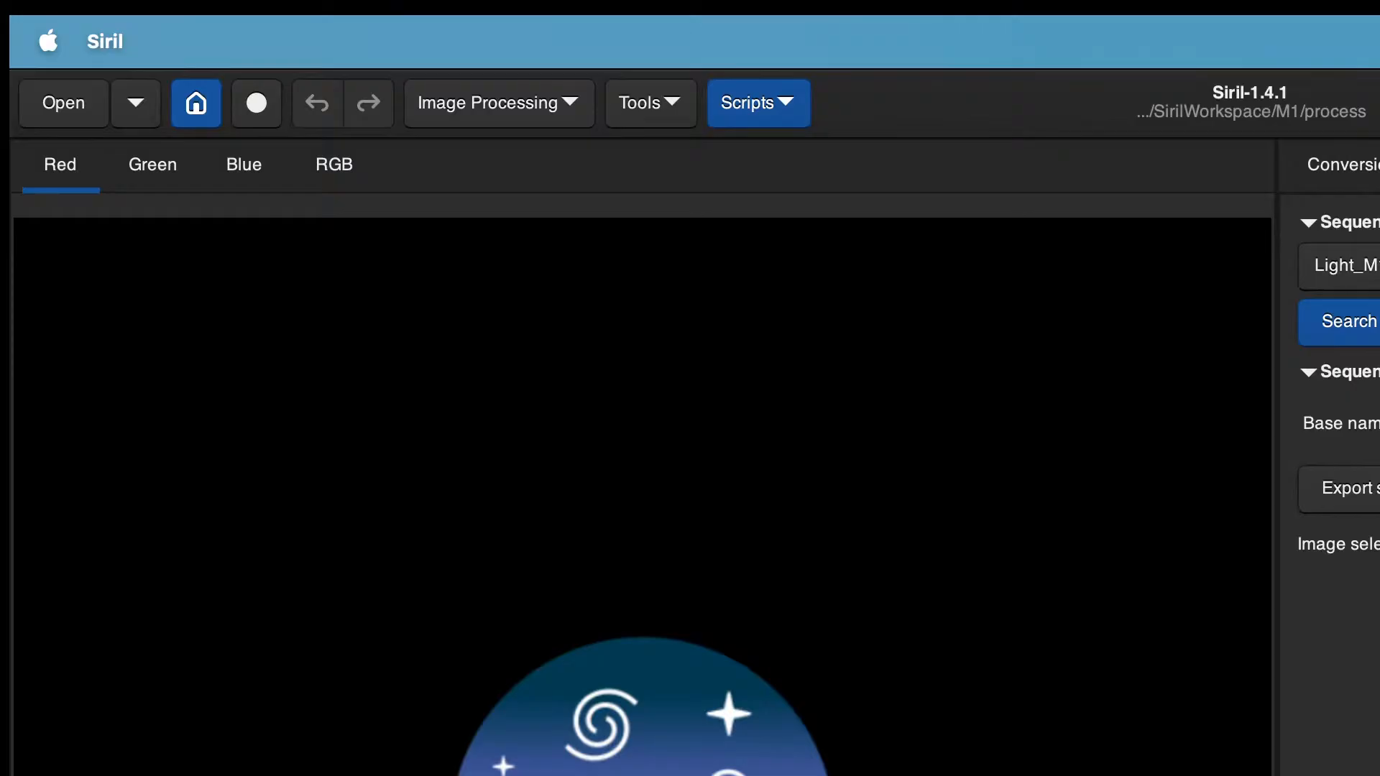
Step: Open the lights folder in the file-adding dialog for conversion, toggling the name sort order
left_click(1363, 176)
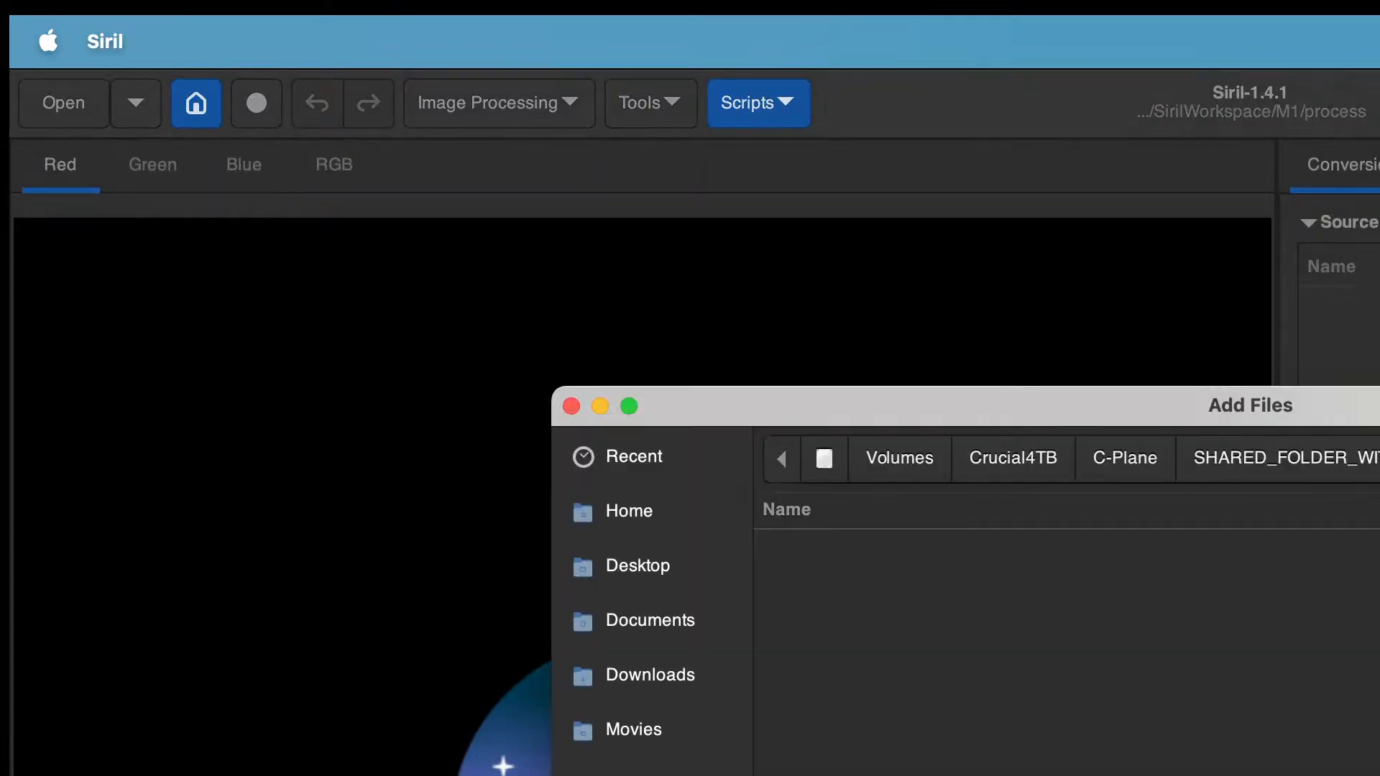
left_click(813, 606)
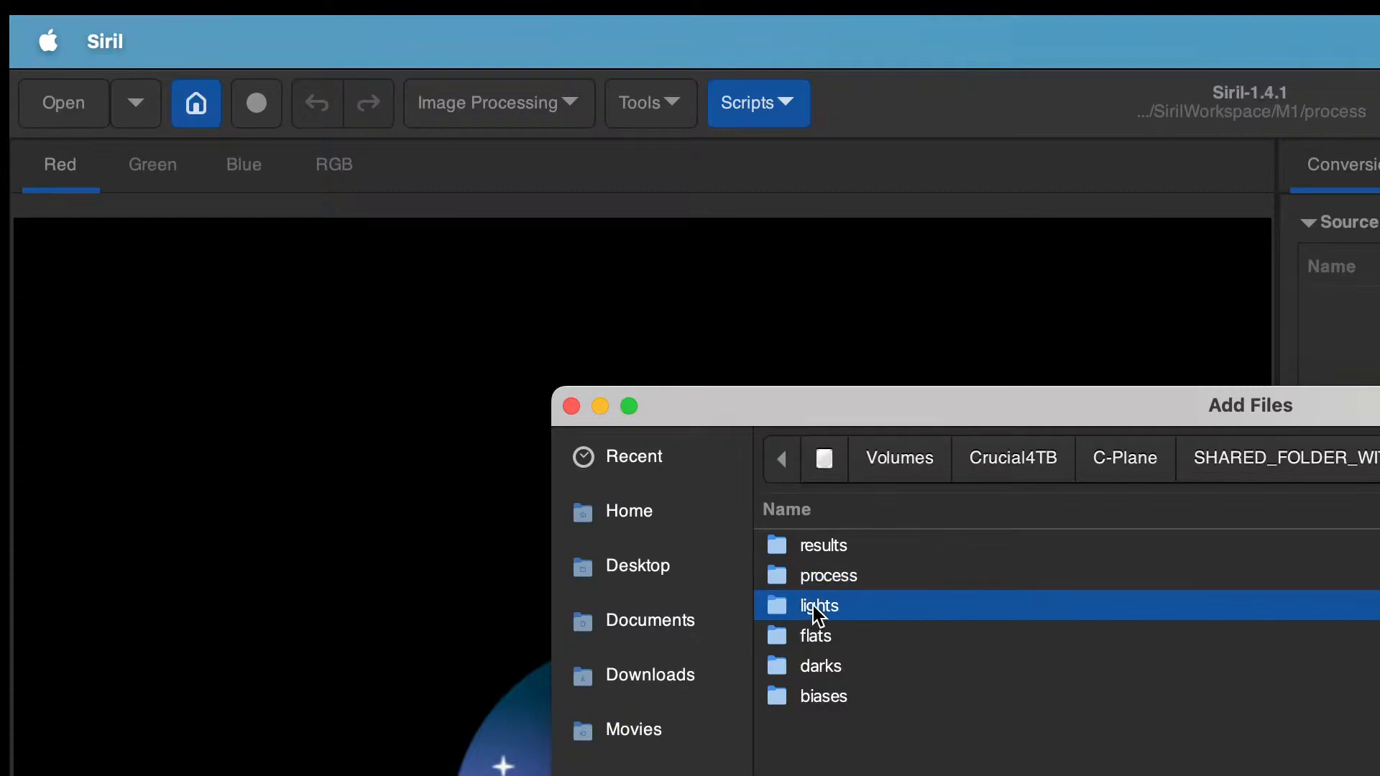
double_click(812, 605)
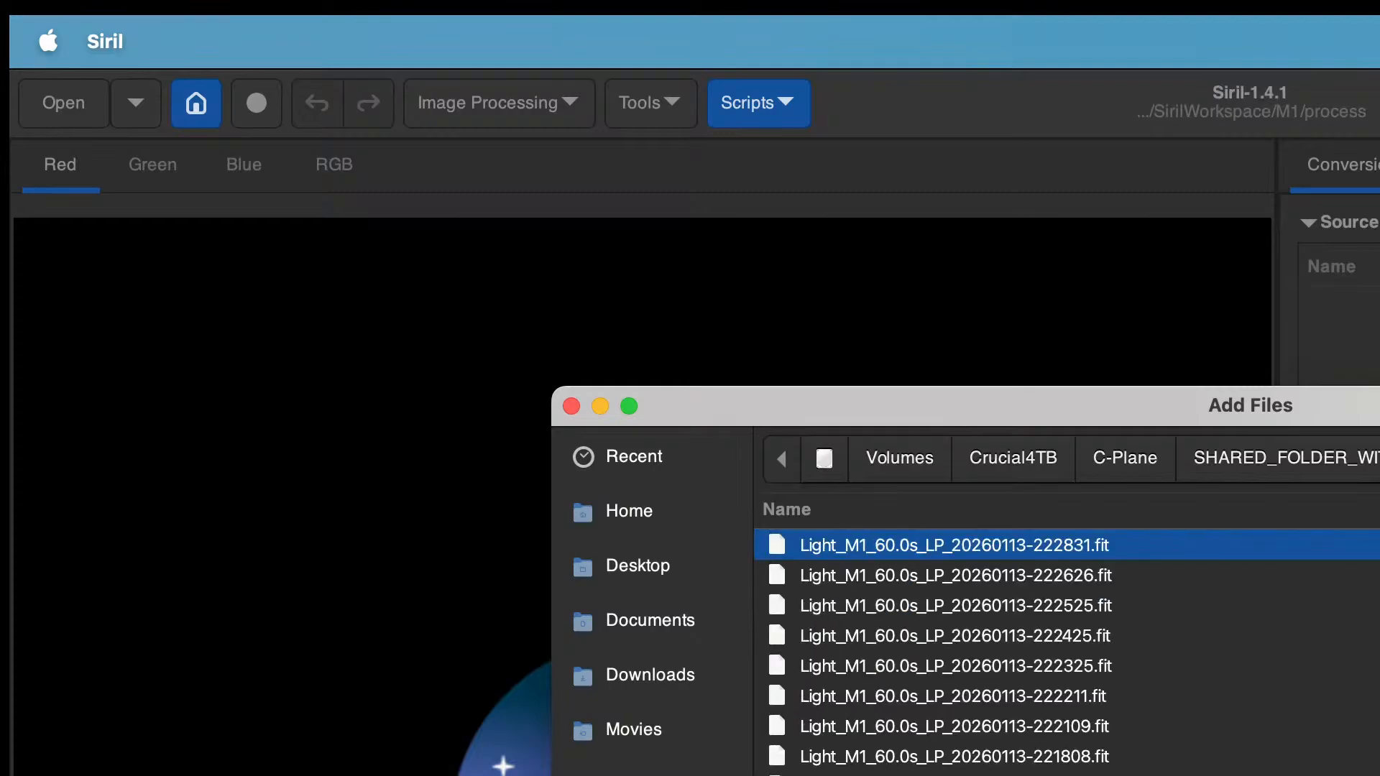
scroll(1063, 650, "down", 15)
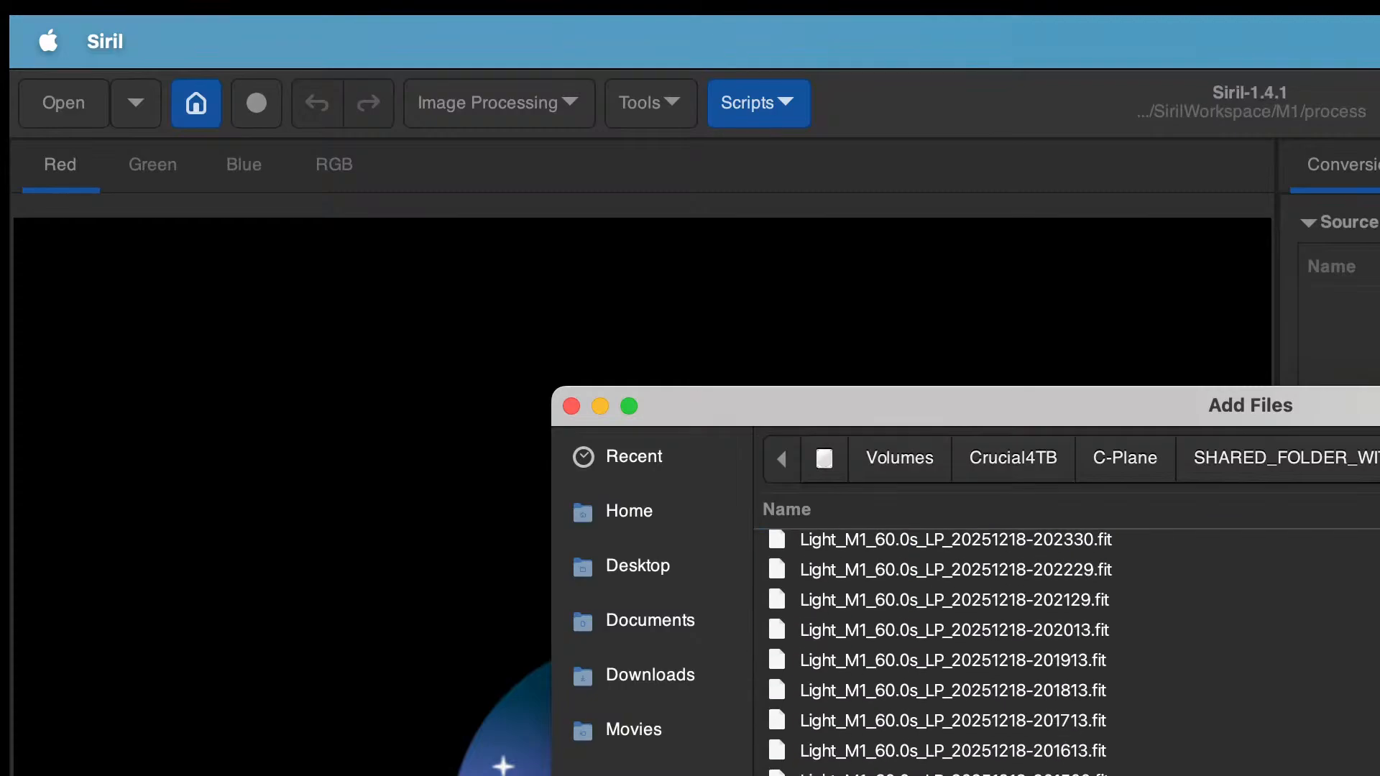
scroll(934, 650, "up", 5)
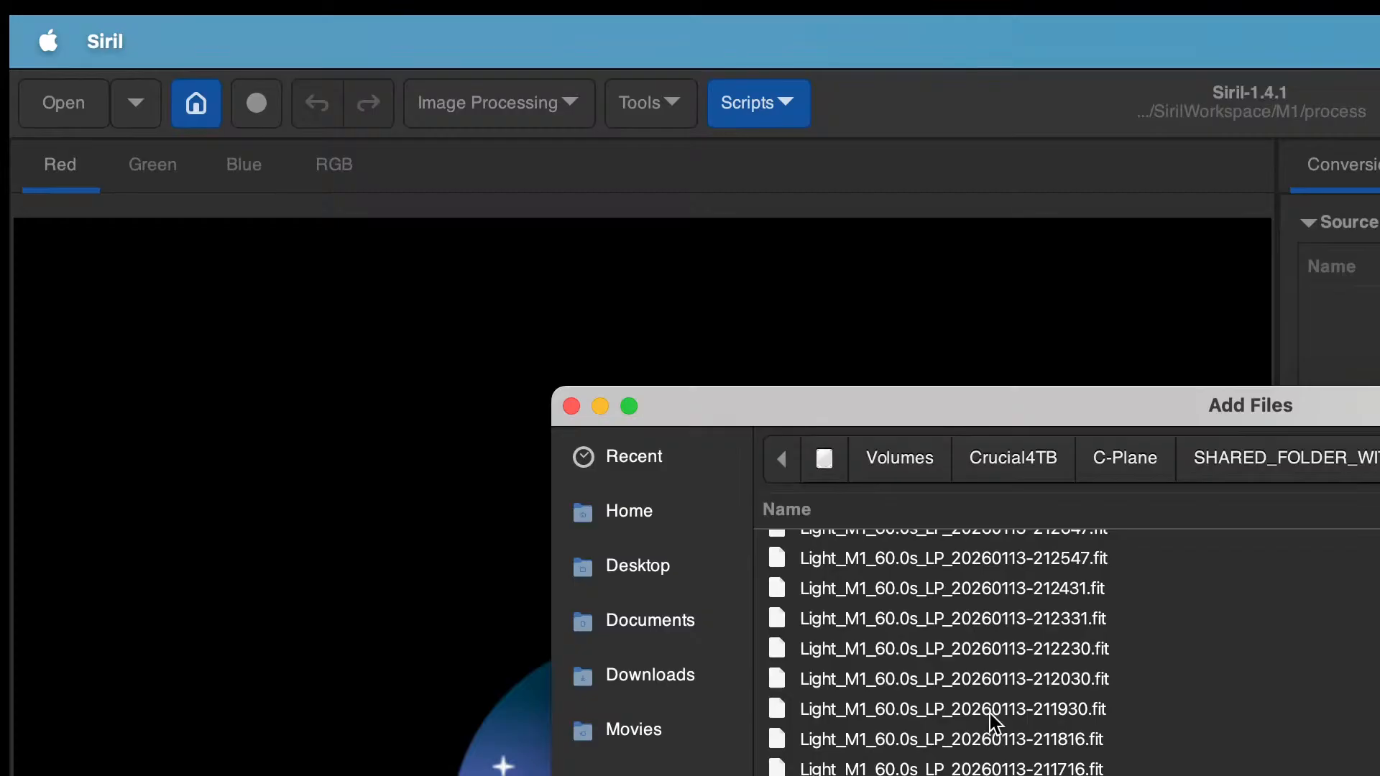
scroll(990, 714, "up", 15)
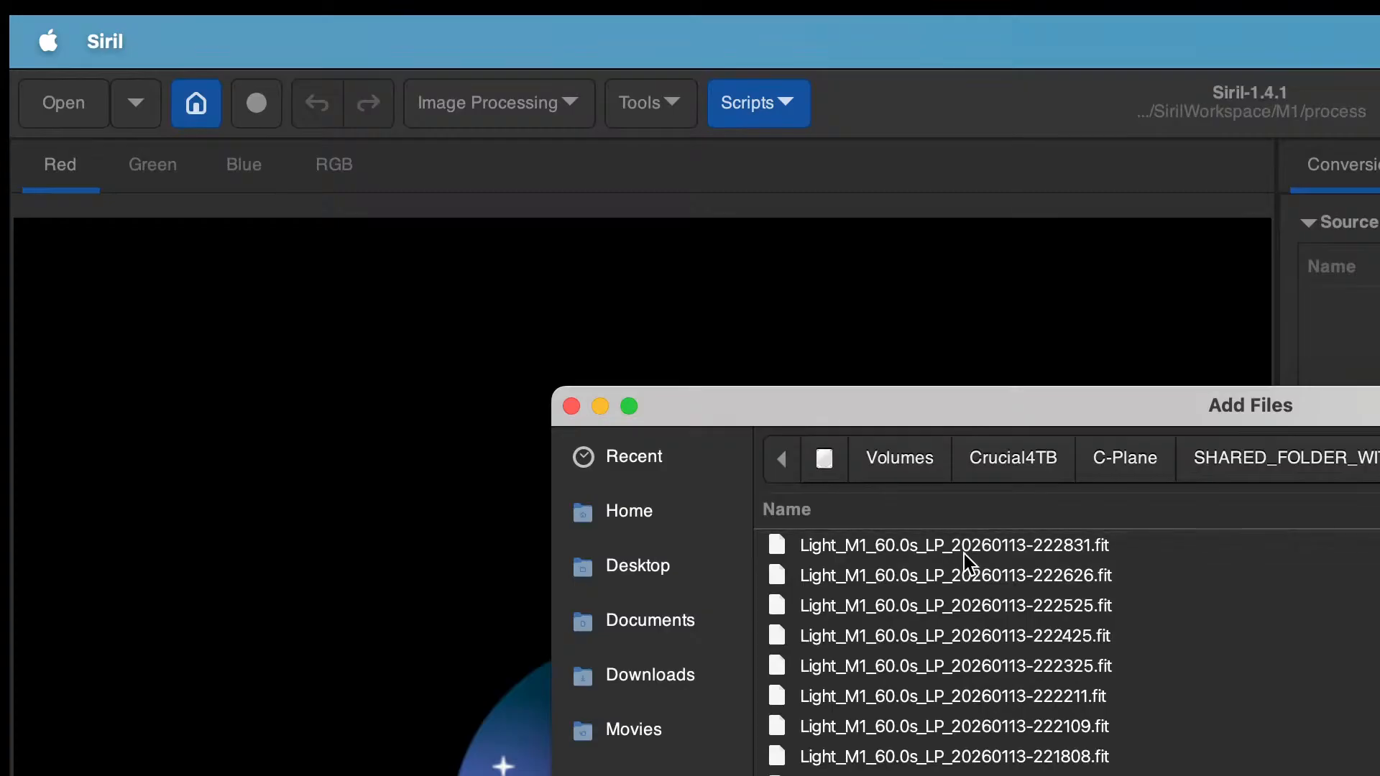
left_click(963, 527)
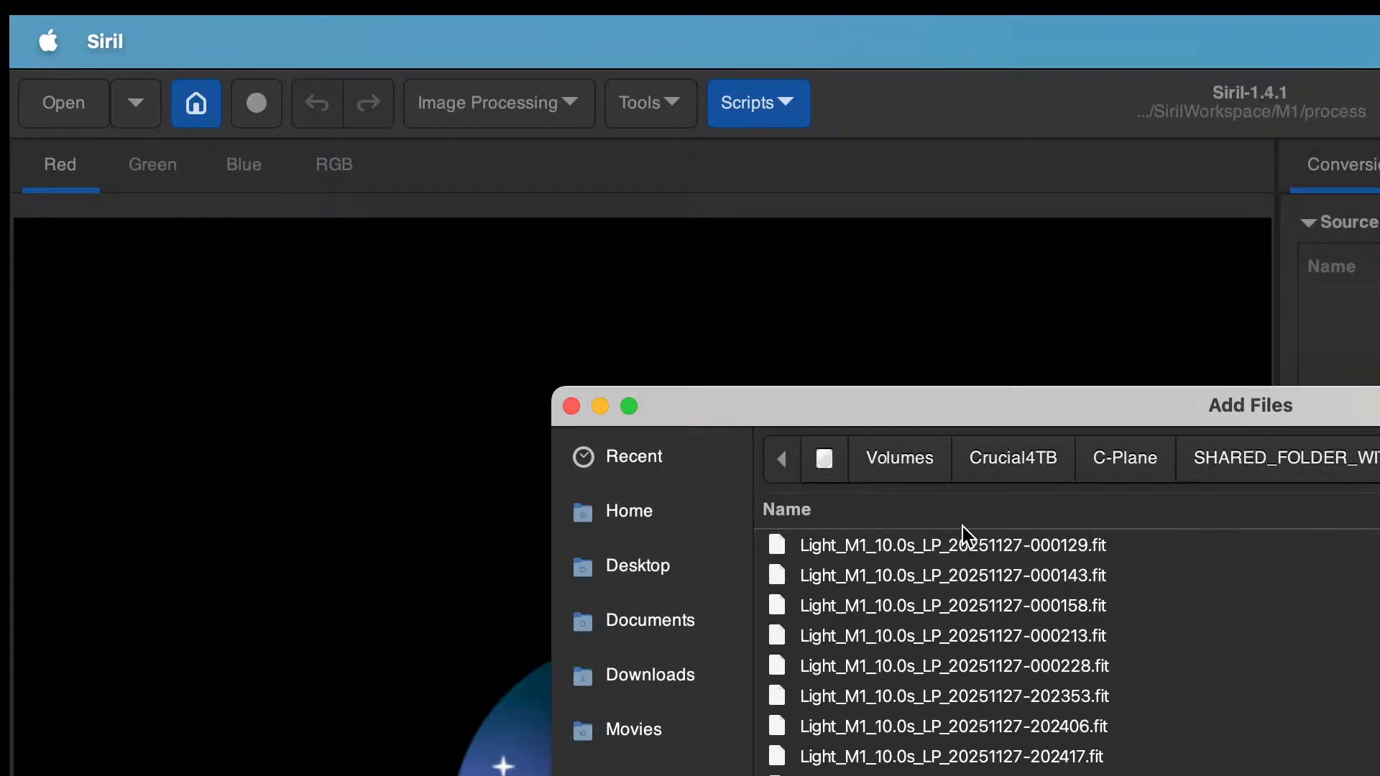
left_click(962, 525)
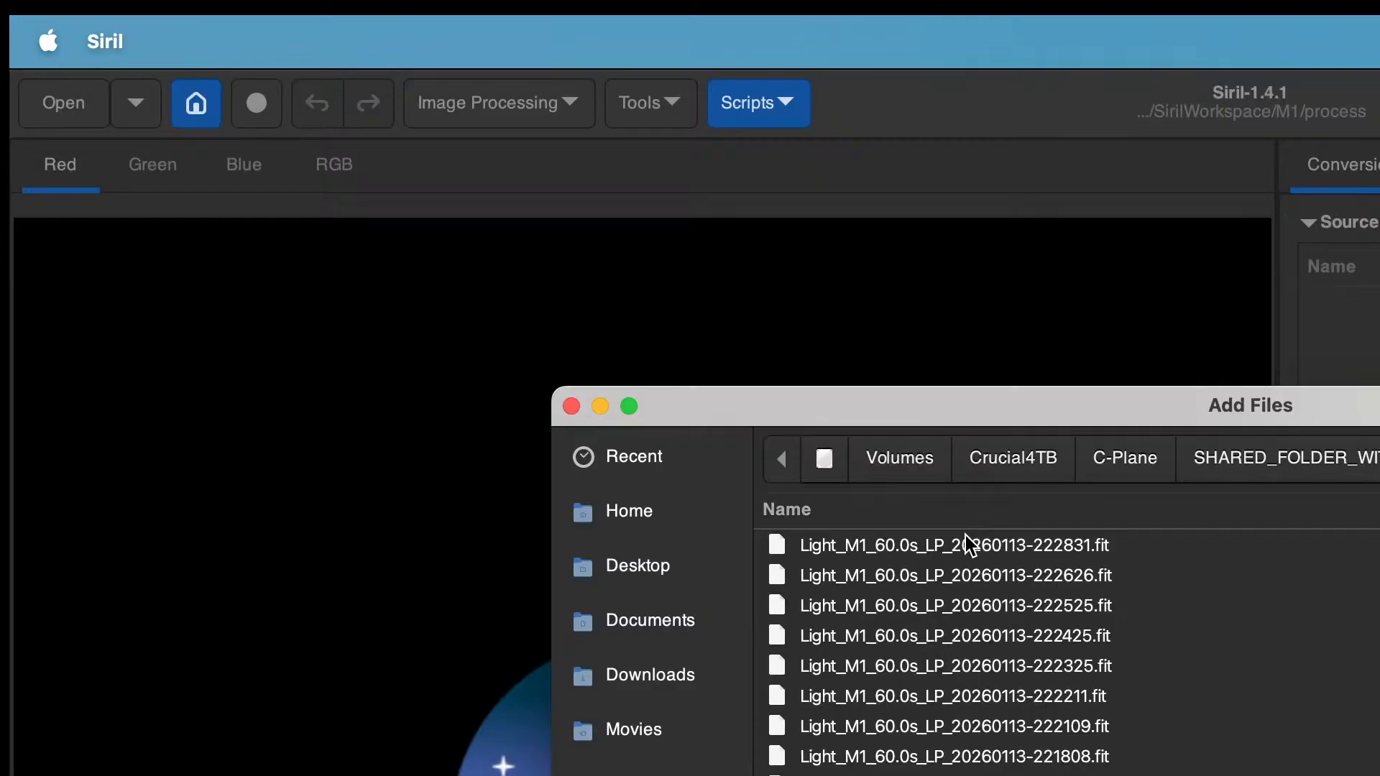
Step: Add the 20260113 light frames, from 222831 down to 205941, to the conversion list
left_click(963, 541)
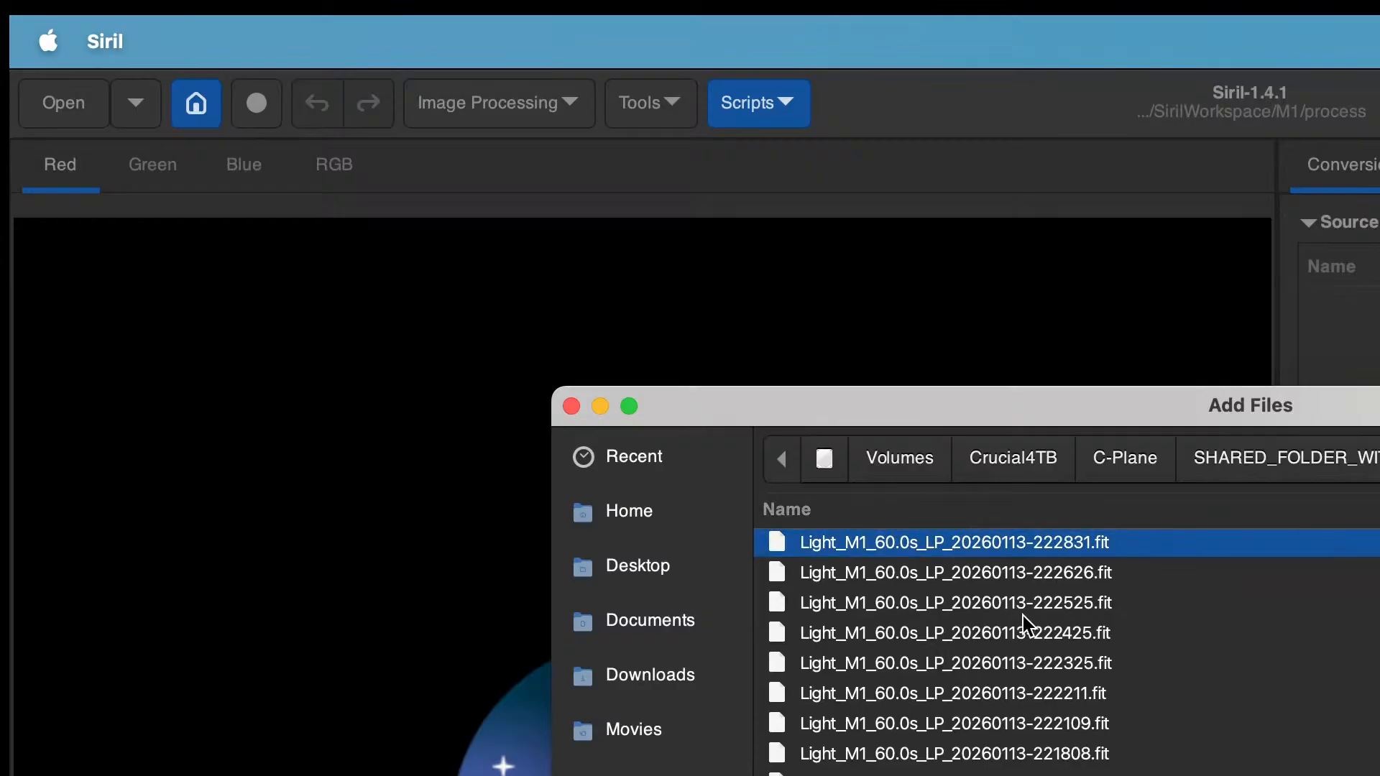
scroll(1023, 618, "down", 5)
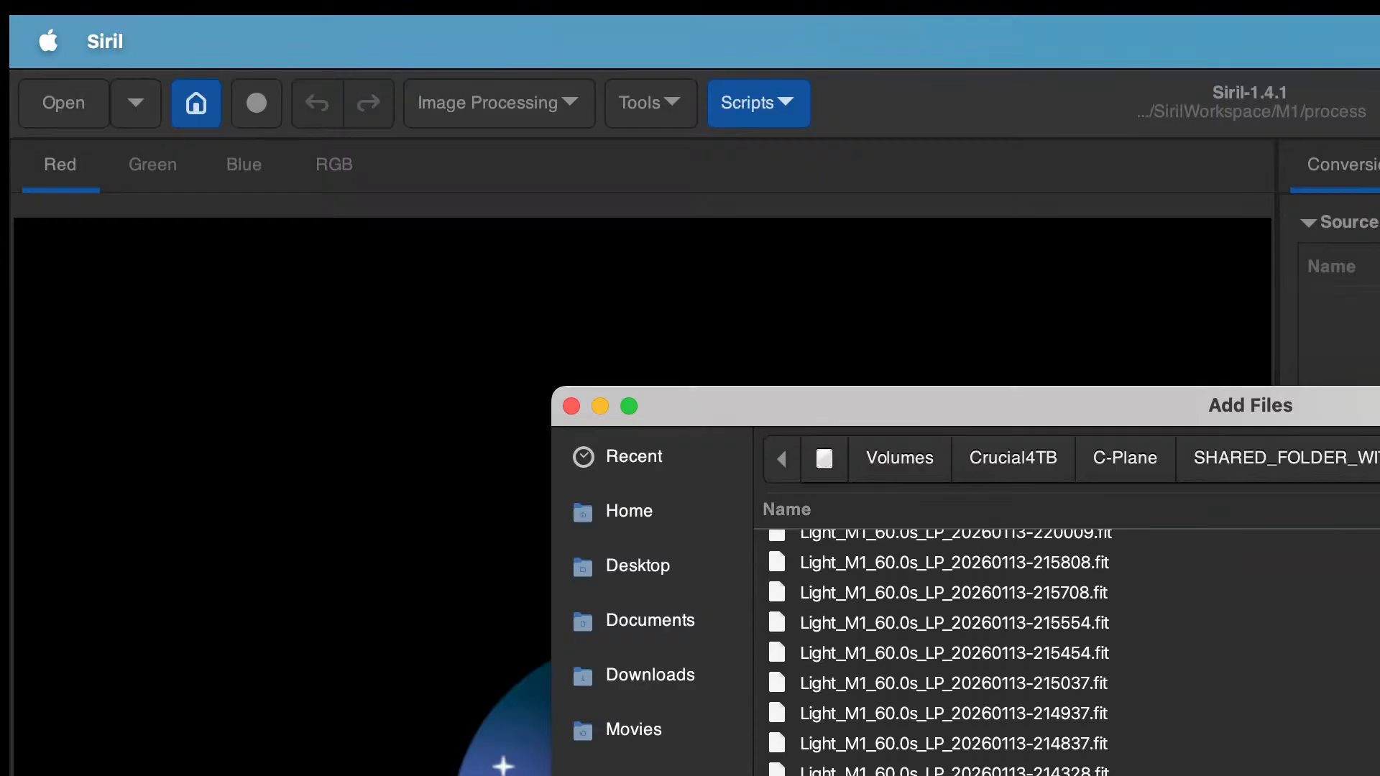
left_click(1012, 718)
left_click(1013, 775, "shift")
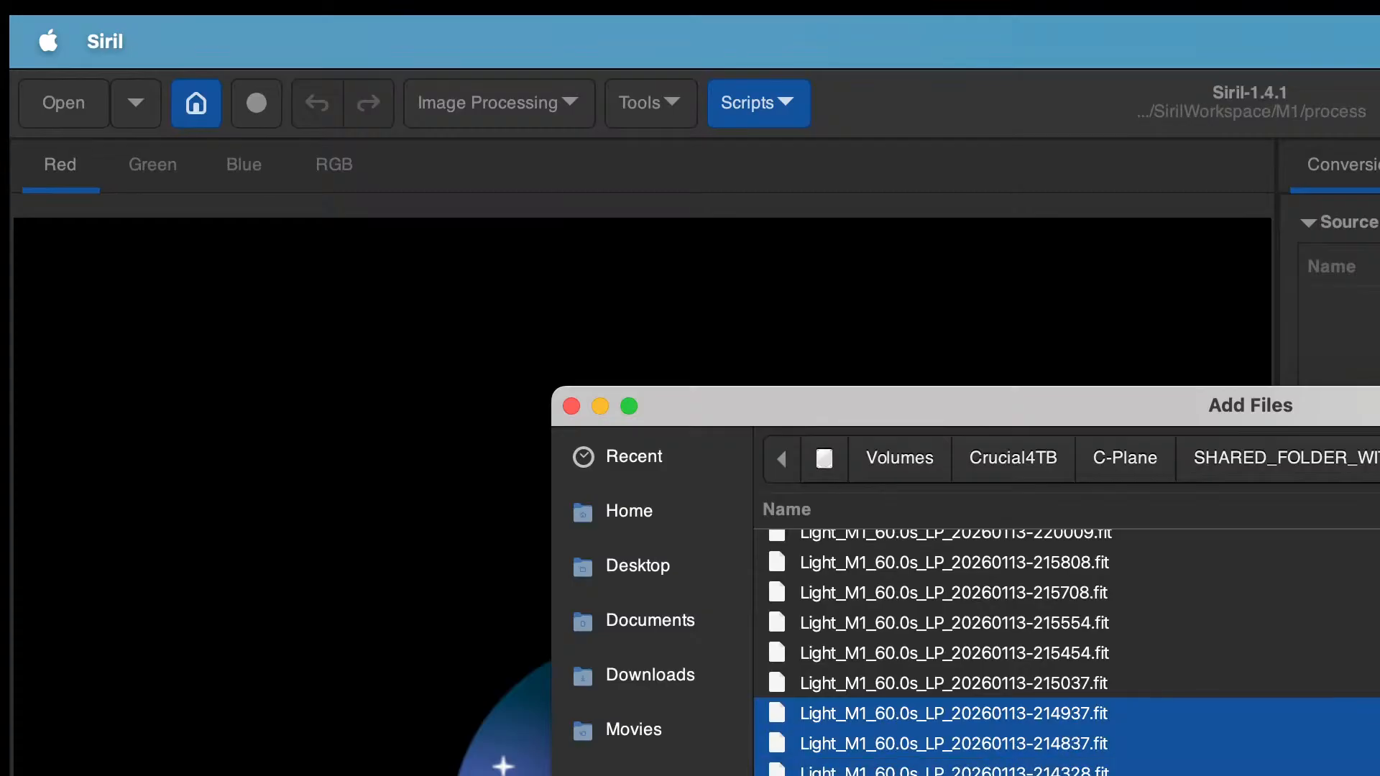
scroll(972, 549, "up", 5)
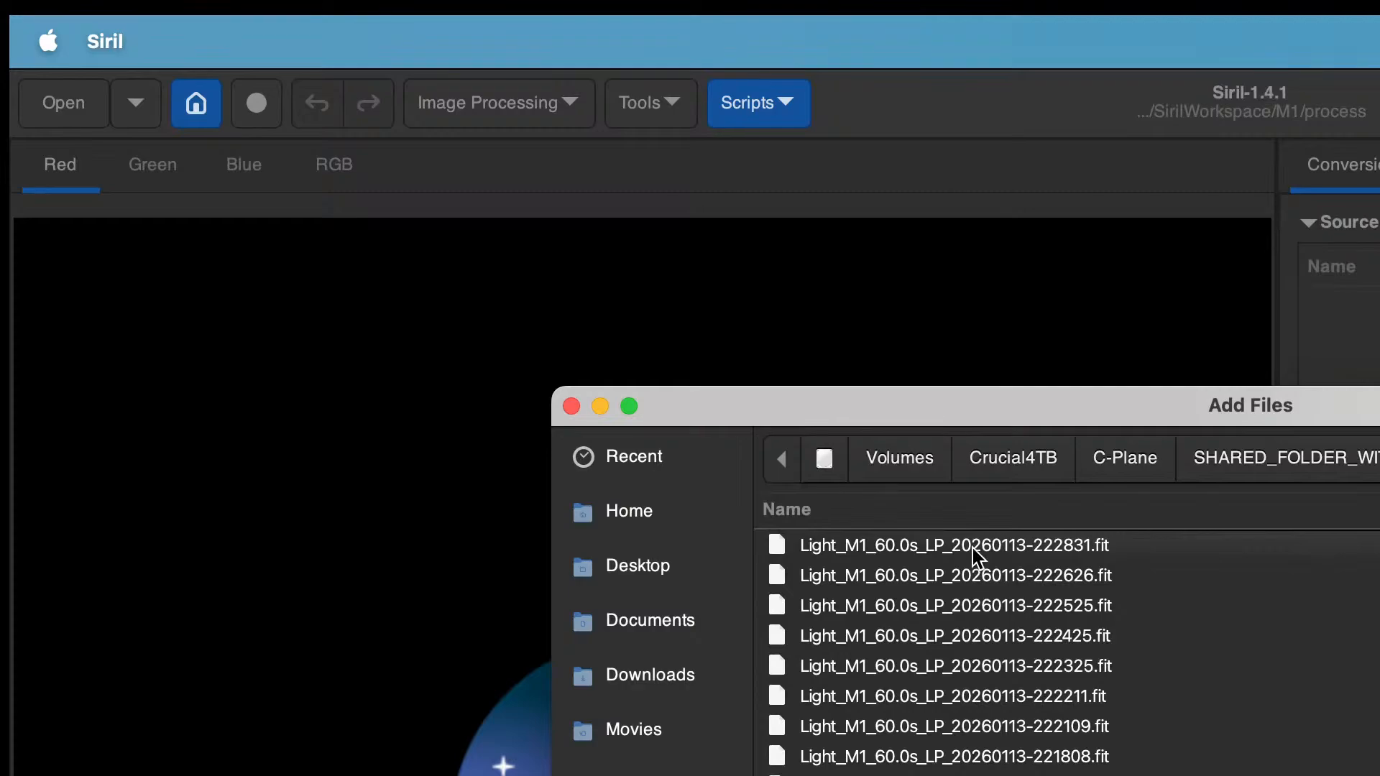
left_click(972, 549)
scroll(1011, 714, "down", 5)
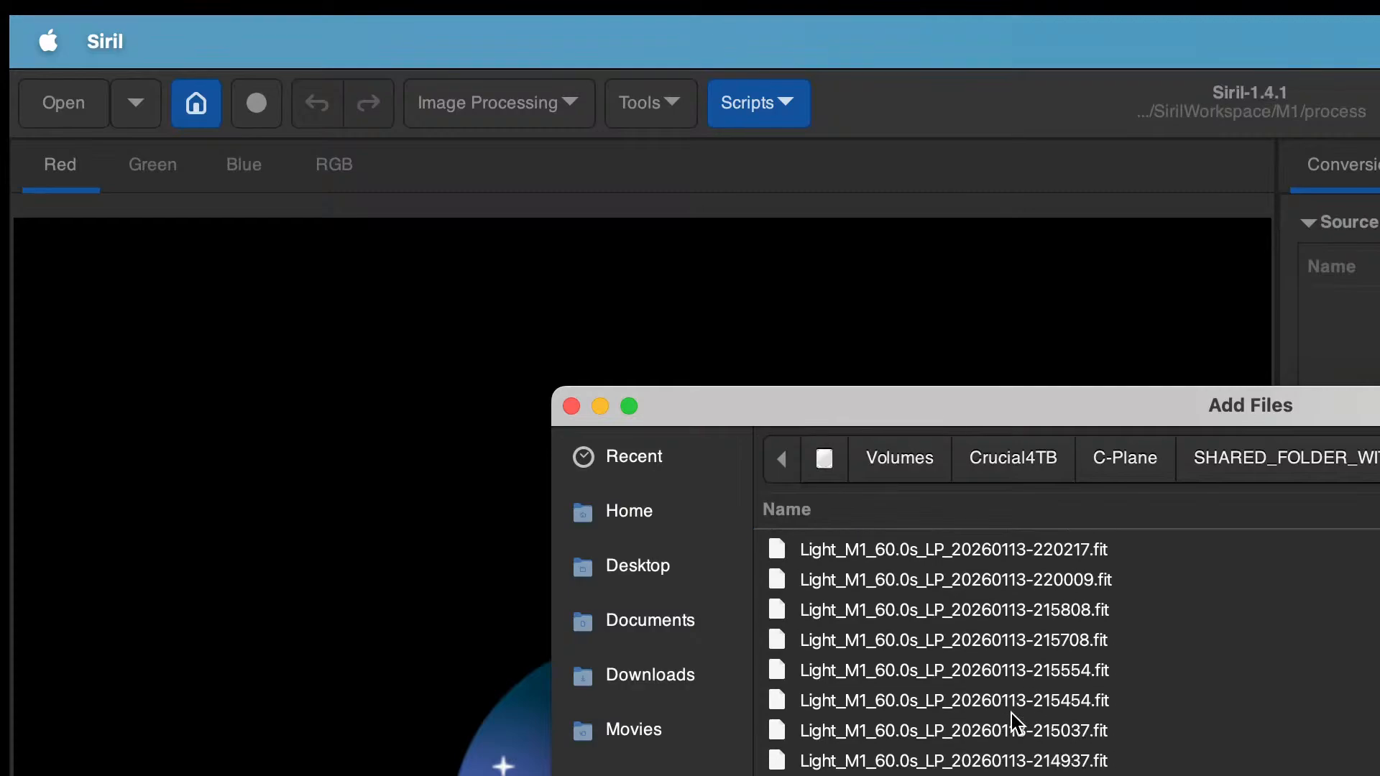
scroll(1011, 714, "down", 15)
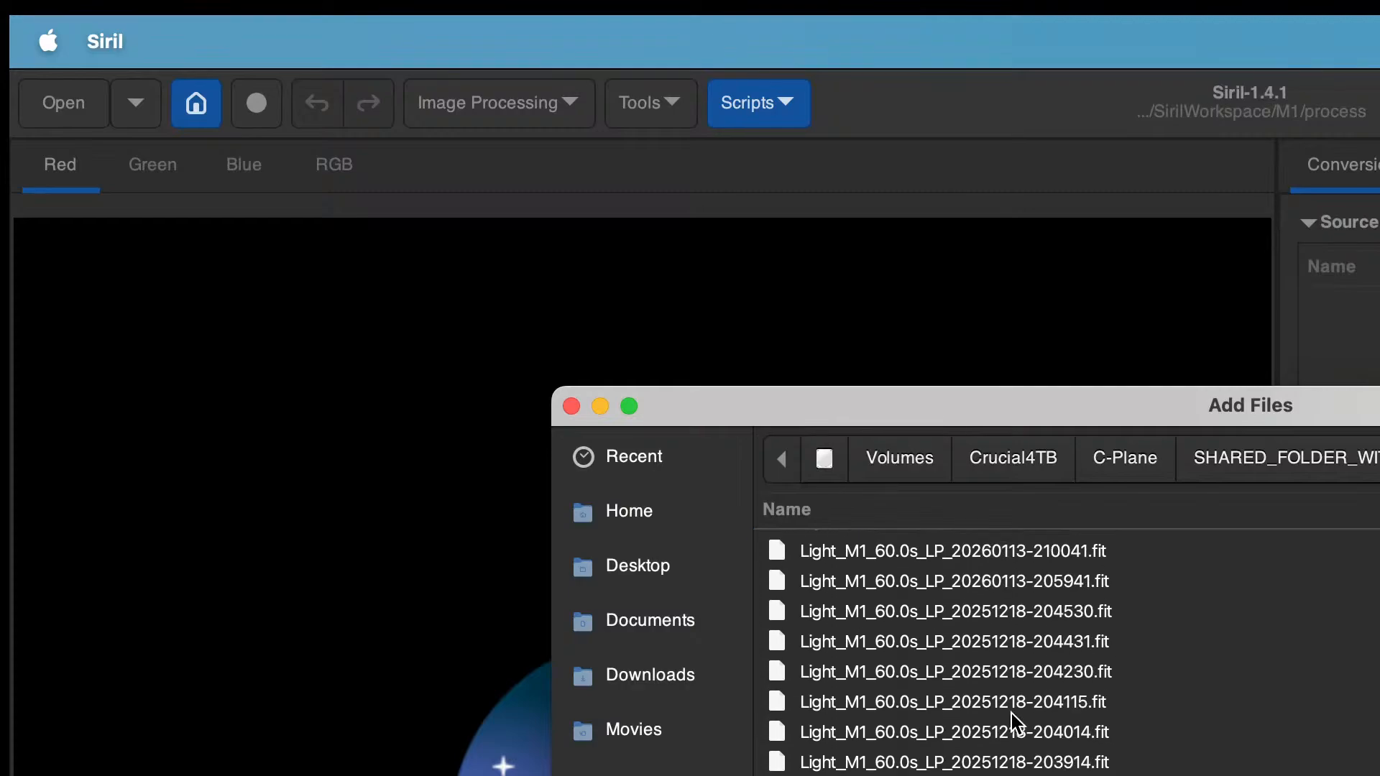
scroll(1011, 713, "up", 2)
left_click(970, 690, "shift")
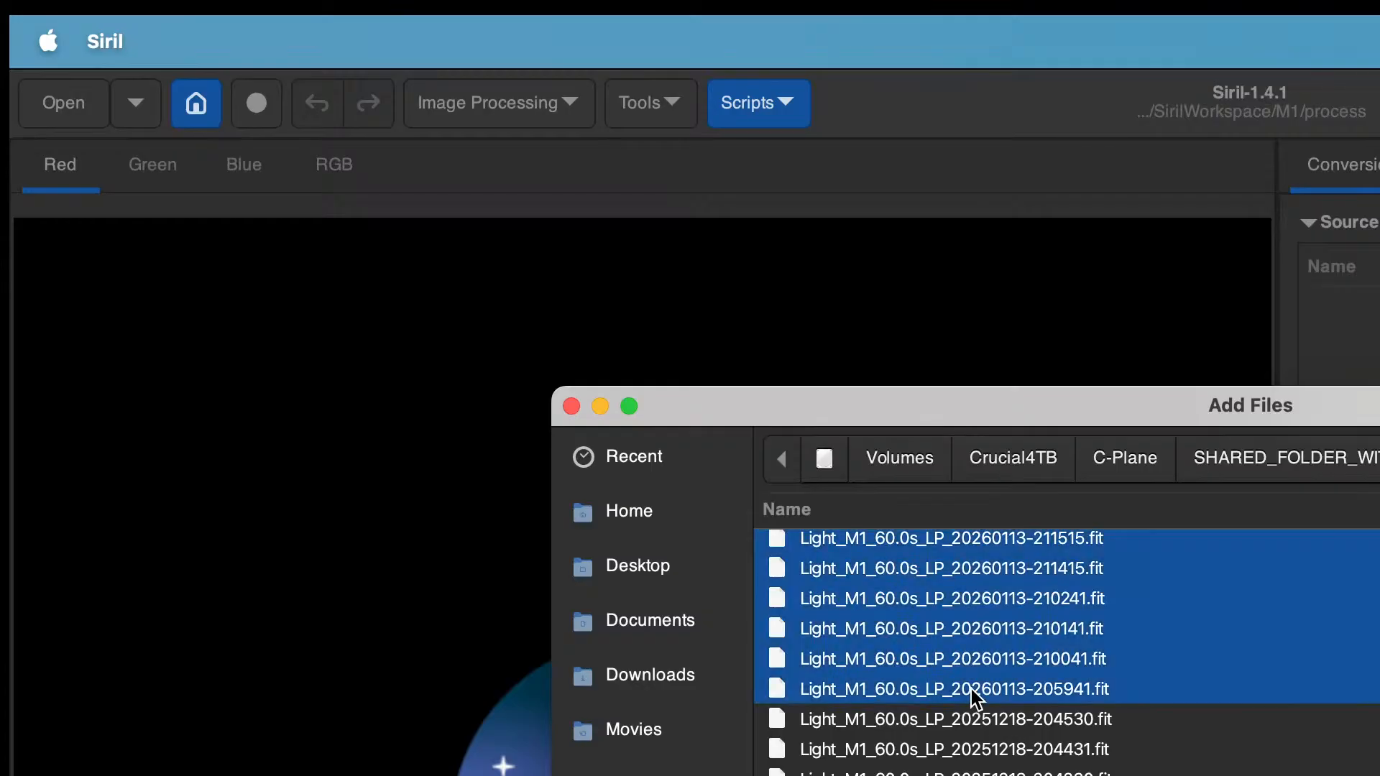
key("Return")
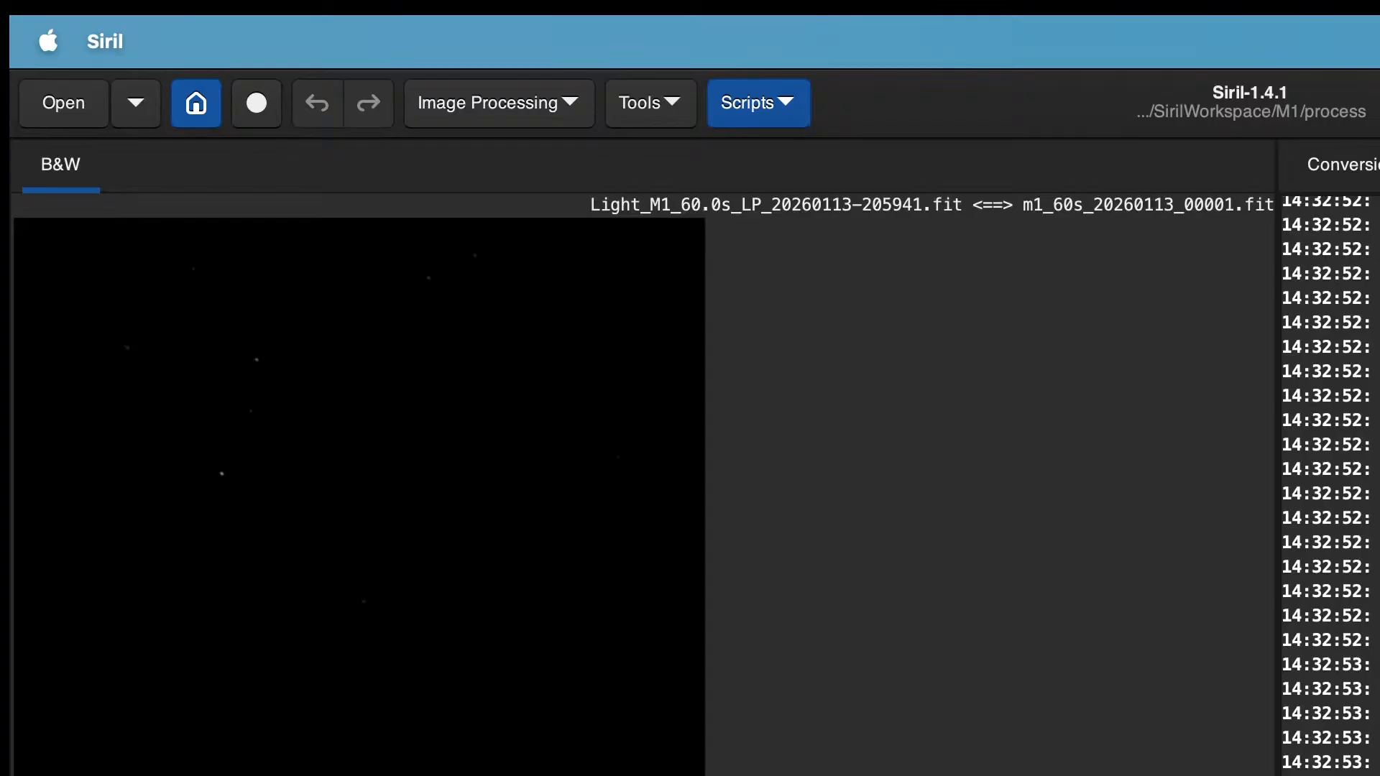
Step: Register the converted m1_60s sequence and stack the registered frames
left_click(1379, 165)
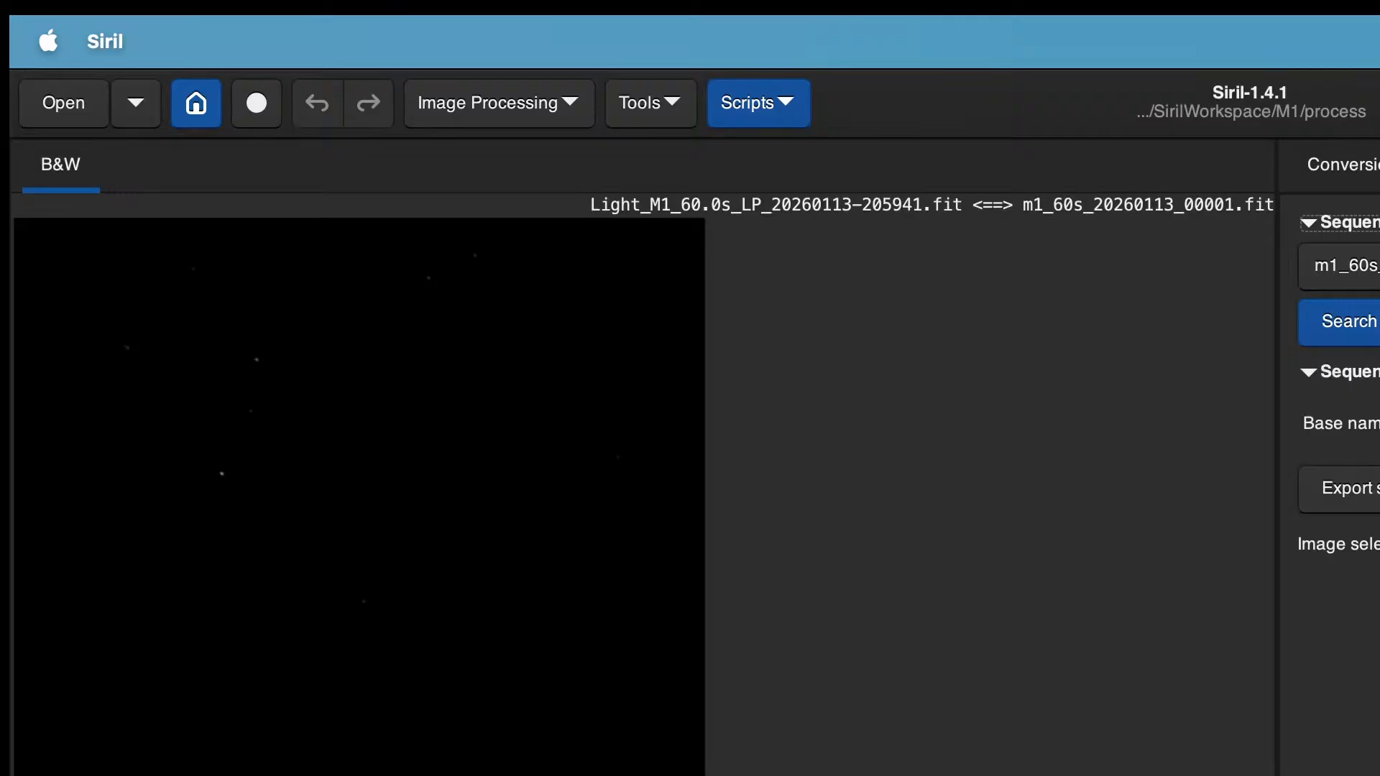
key("Tab")
left_click(1379, 164)
left_click(1379, 165)
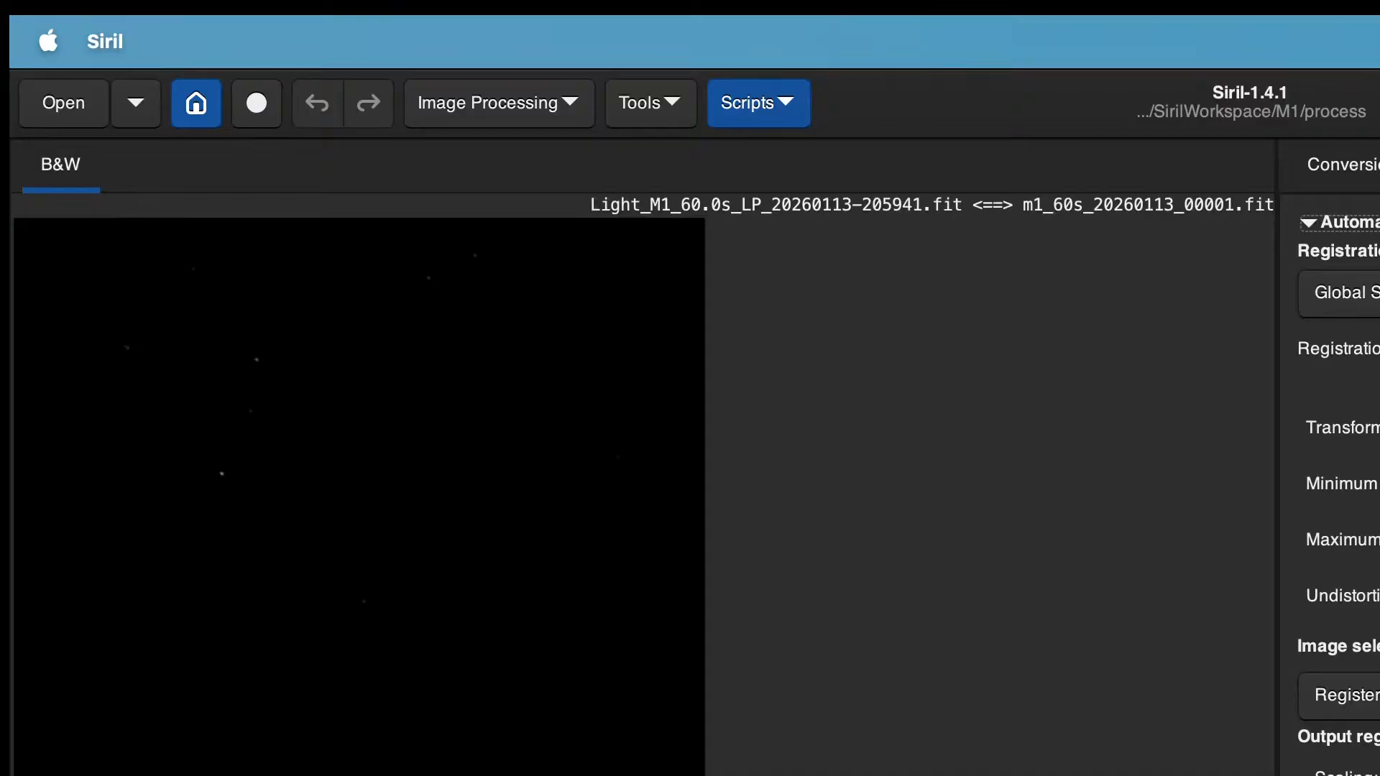
left_click(1379, 775)
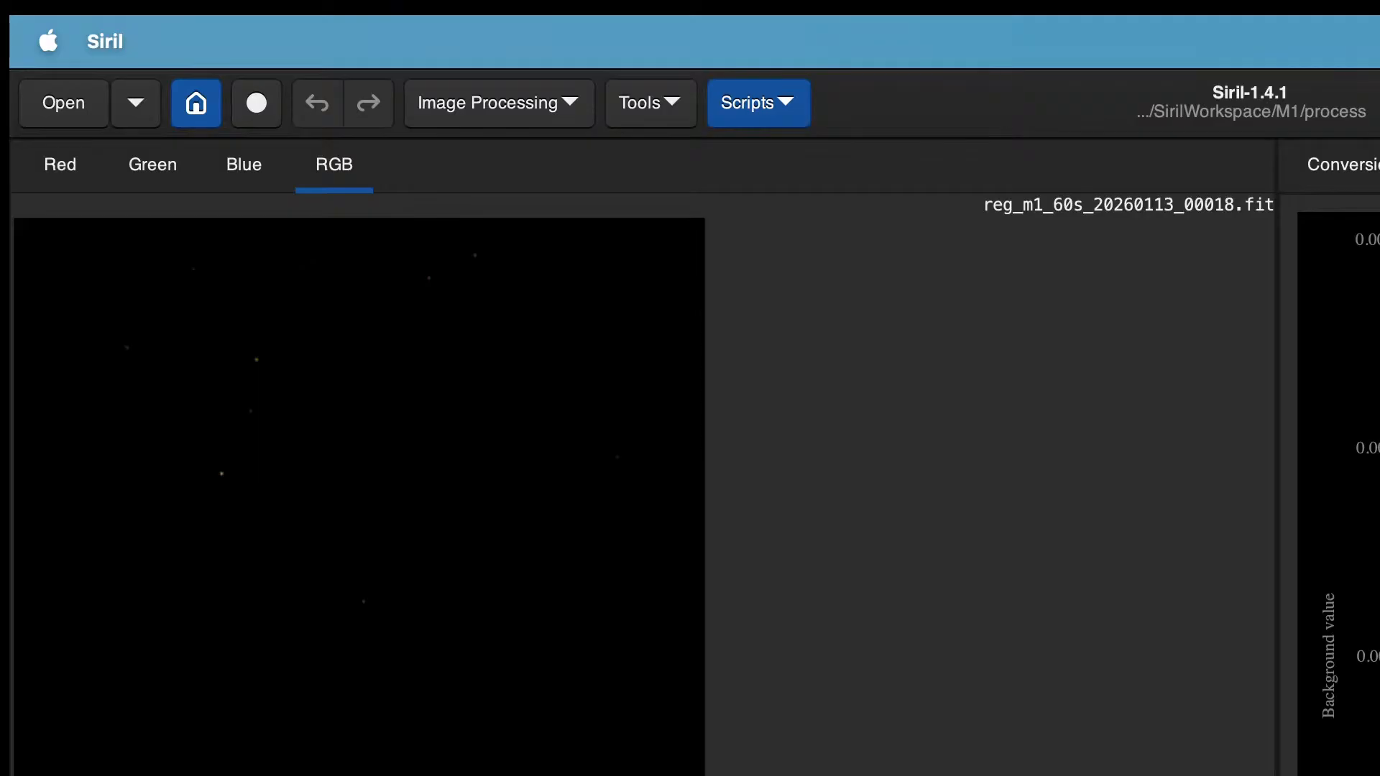
key("F6")
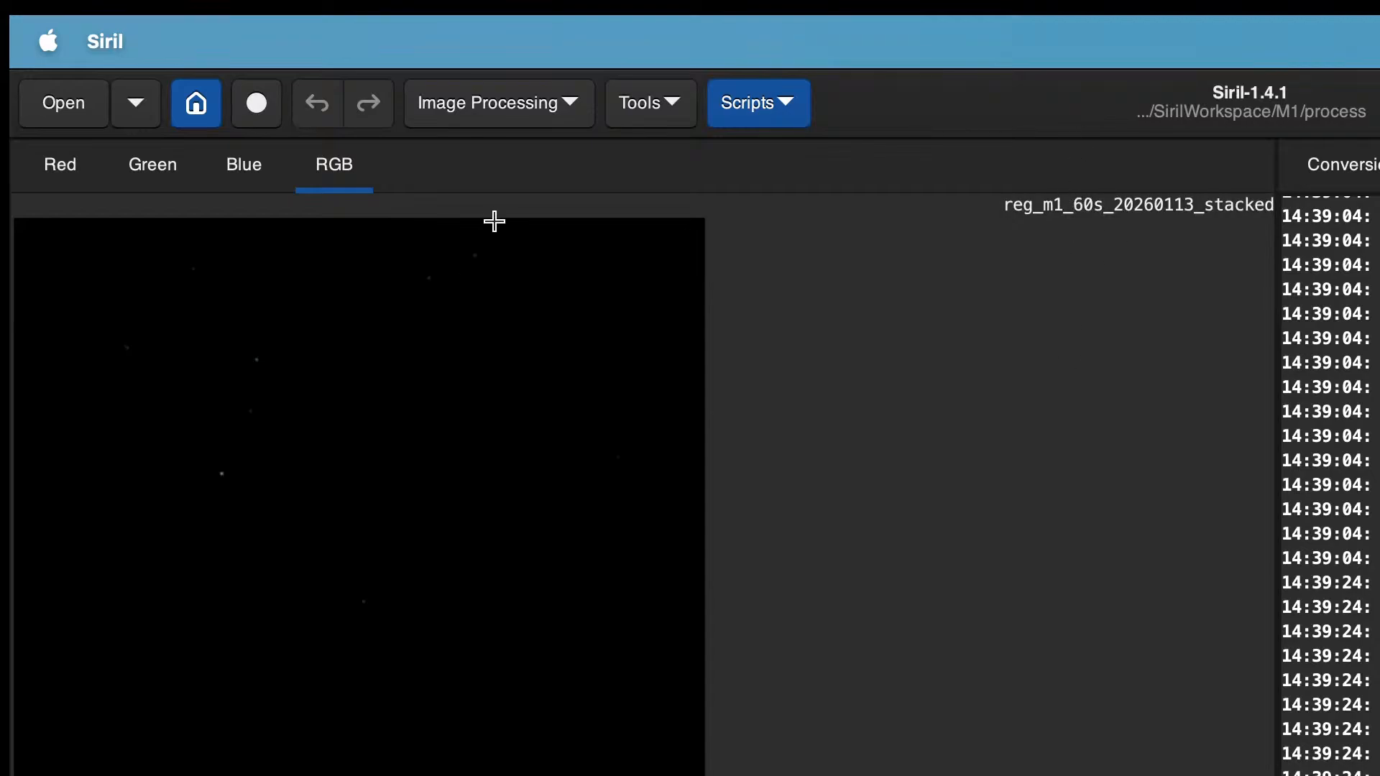
Step: Plate-solve the stacked image with the Image Plate Solver
left_click(647, 104)
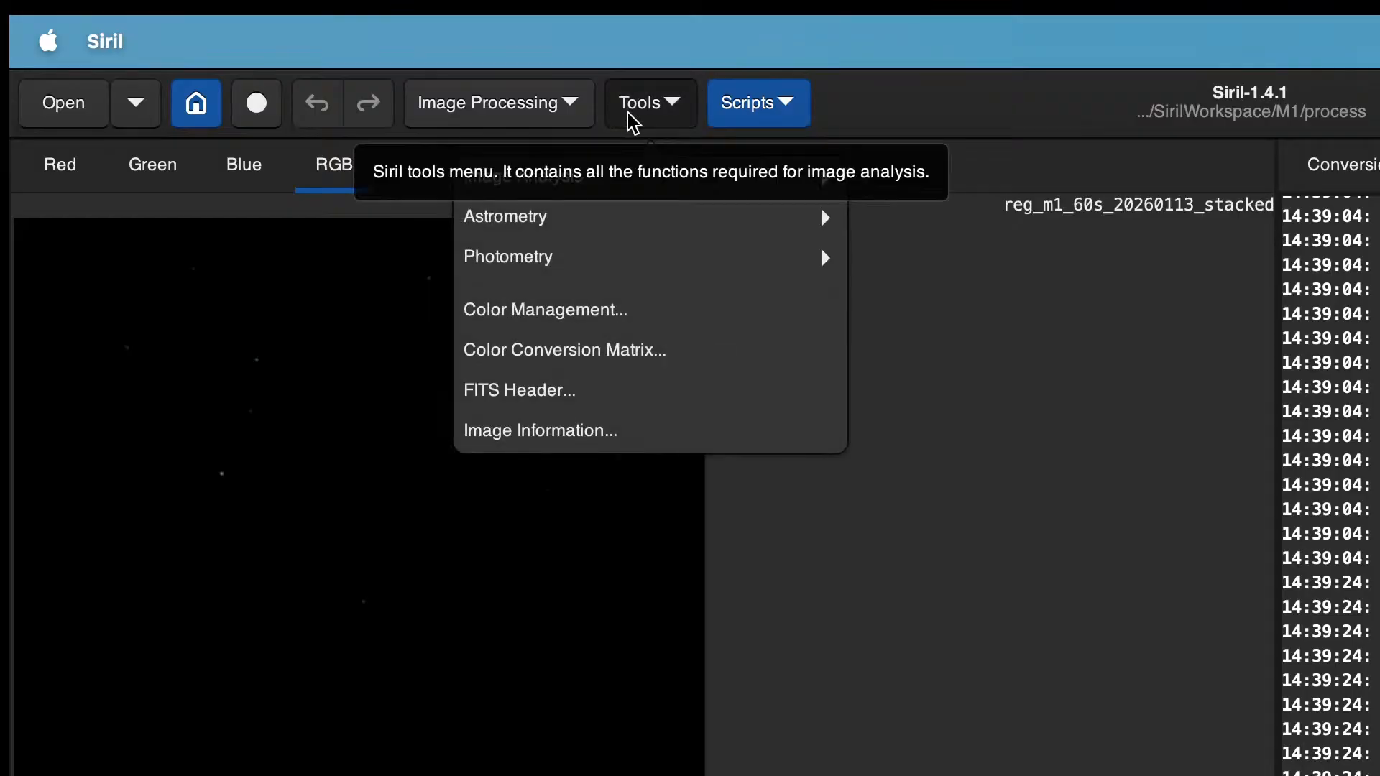
left_click(602, 215)
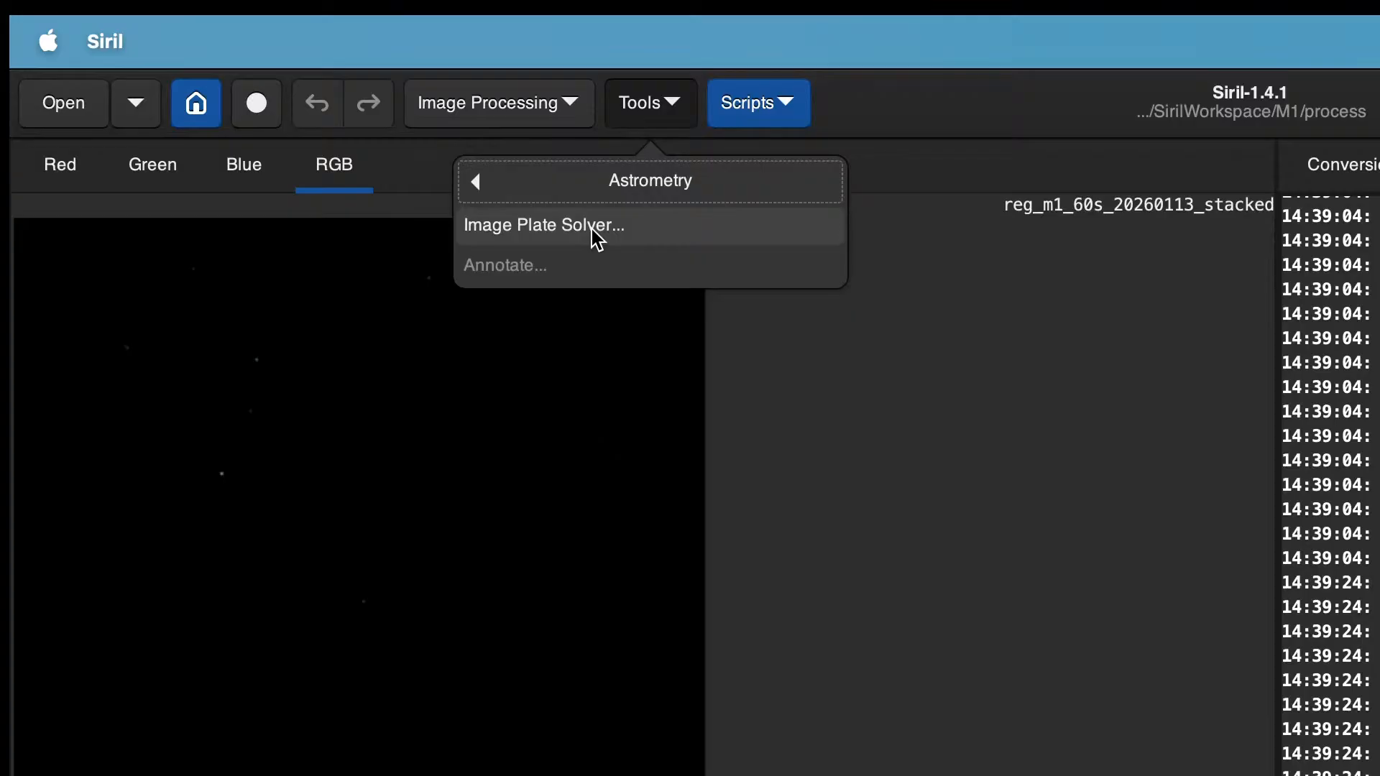
left_click(594, 229)
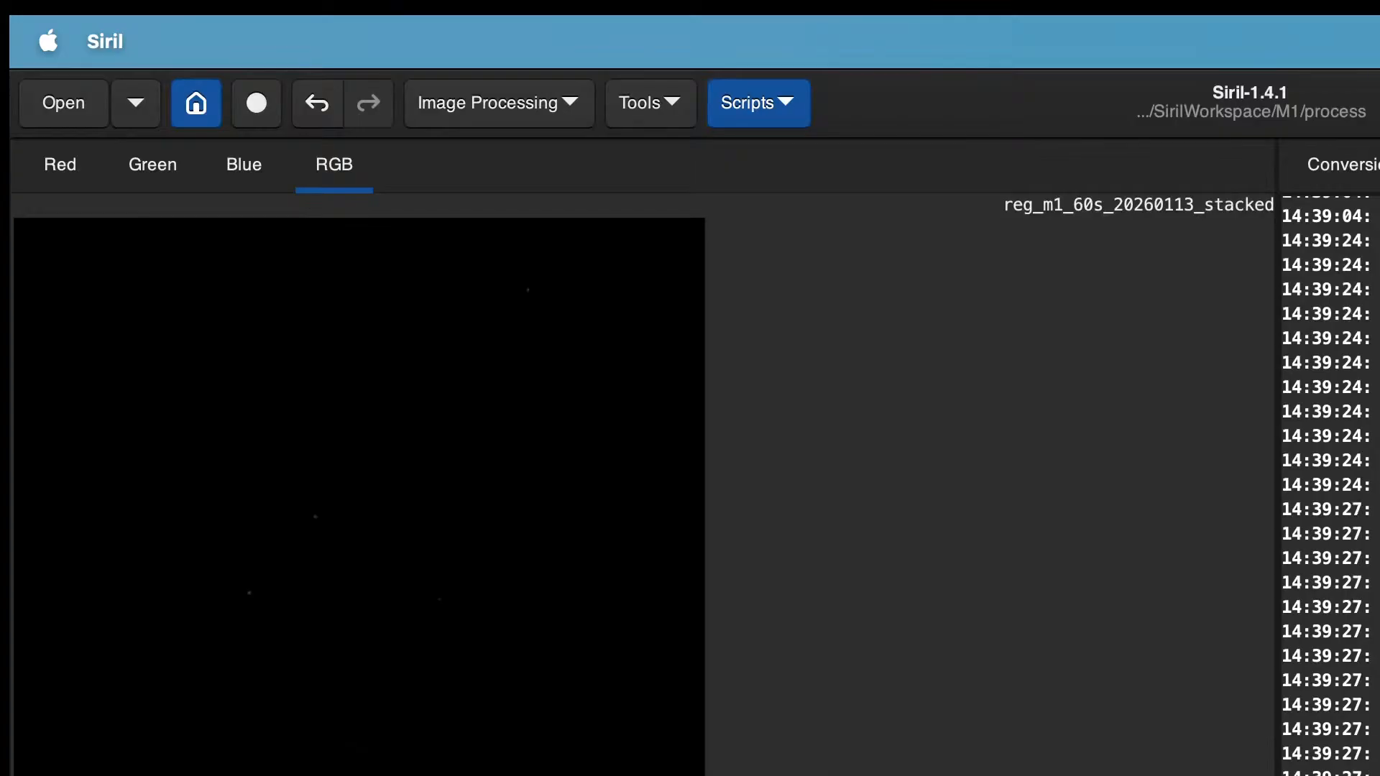
Step: Run Photometric Color Calibration on the stacked image
left_click(511, 111)
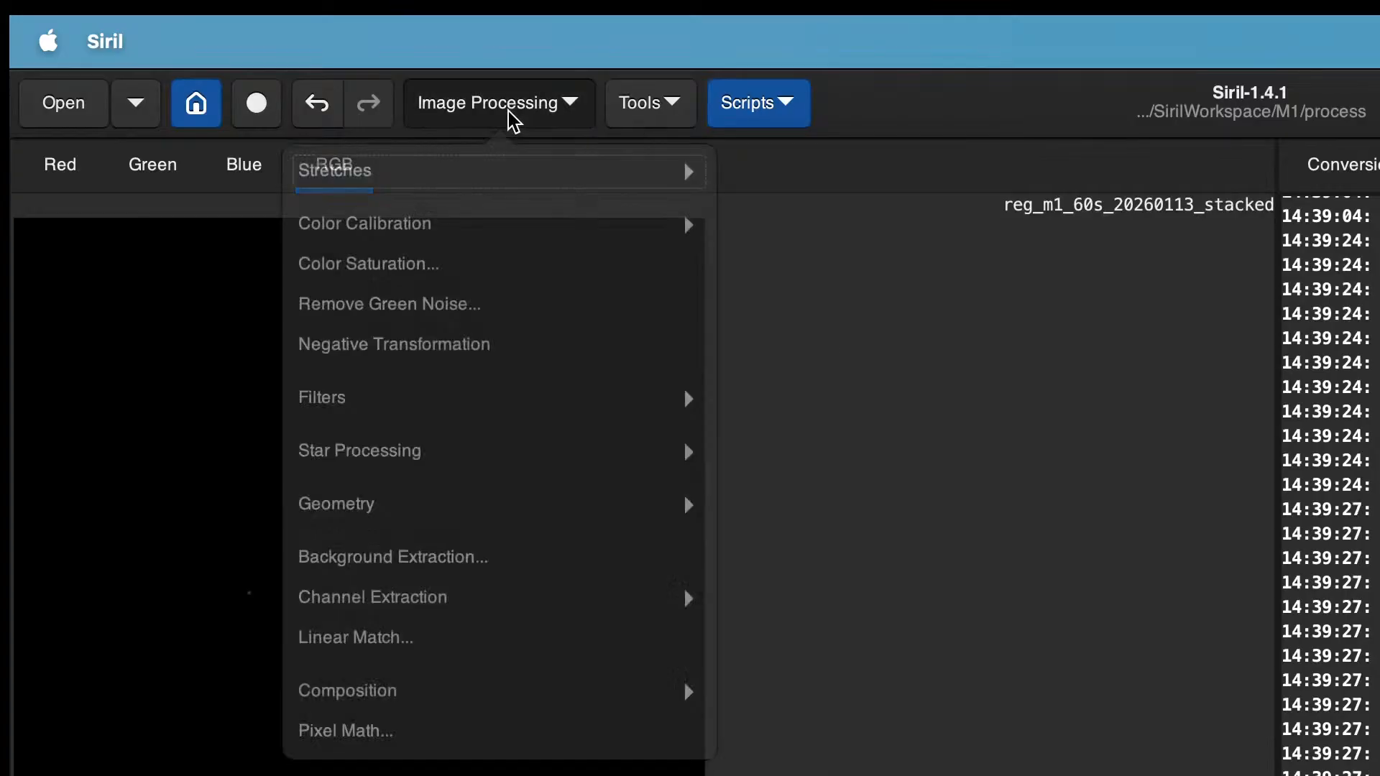
left_click(530, 236)
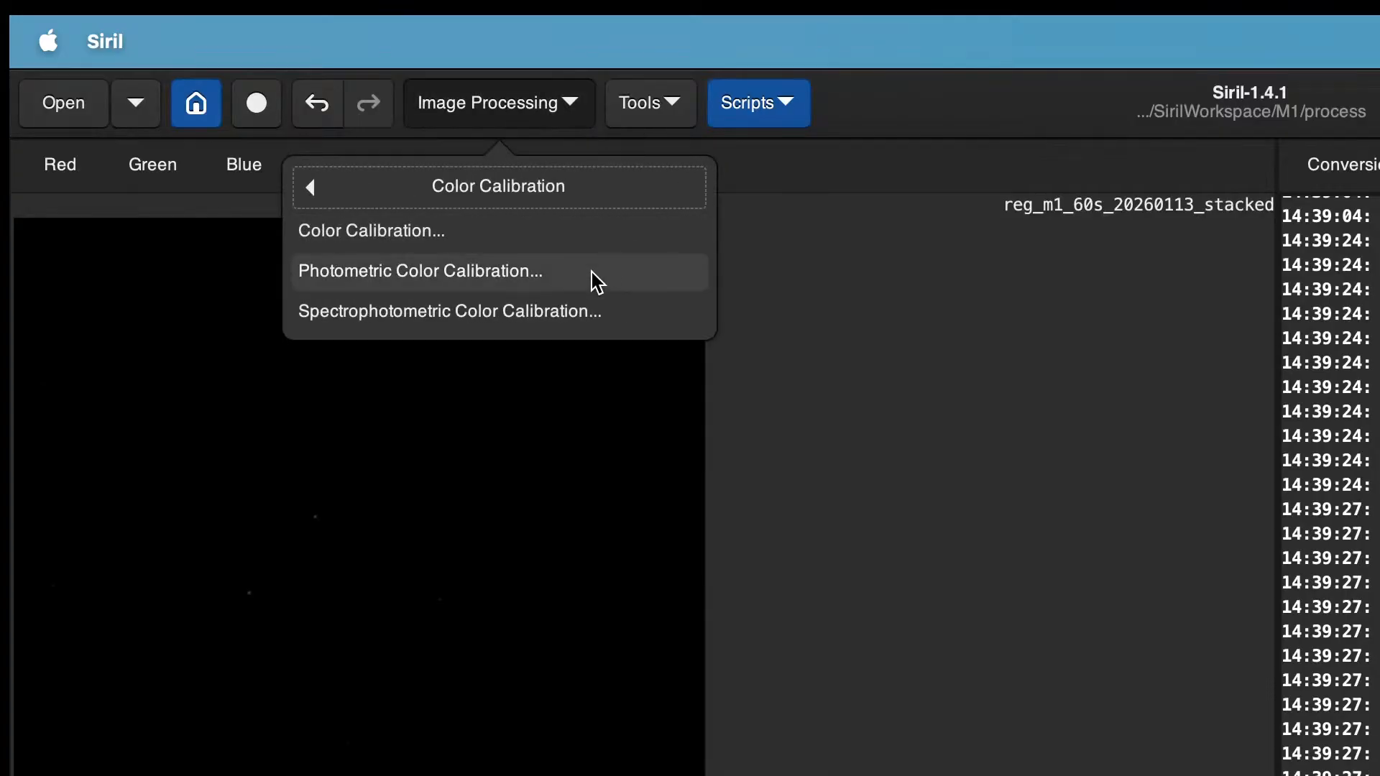
left_click(549, 276)
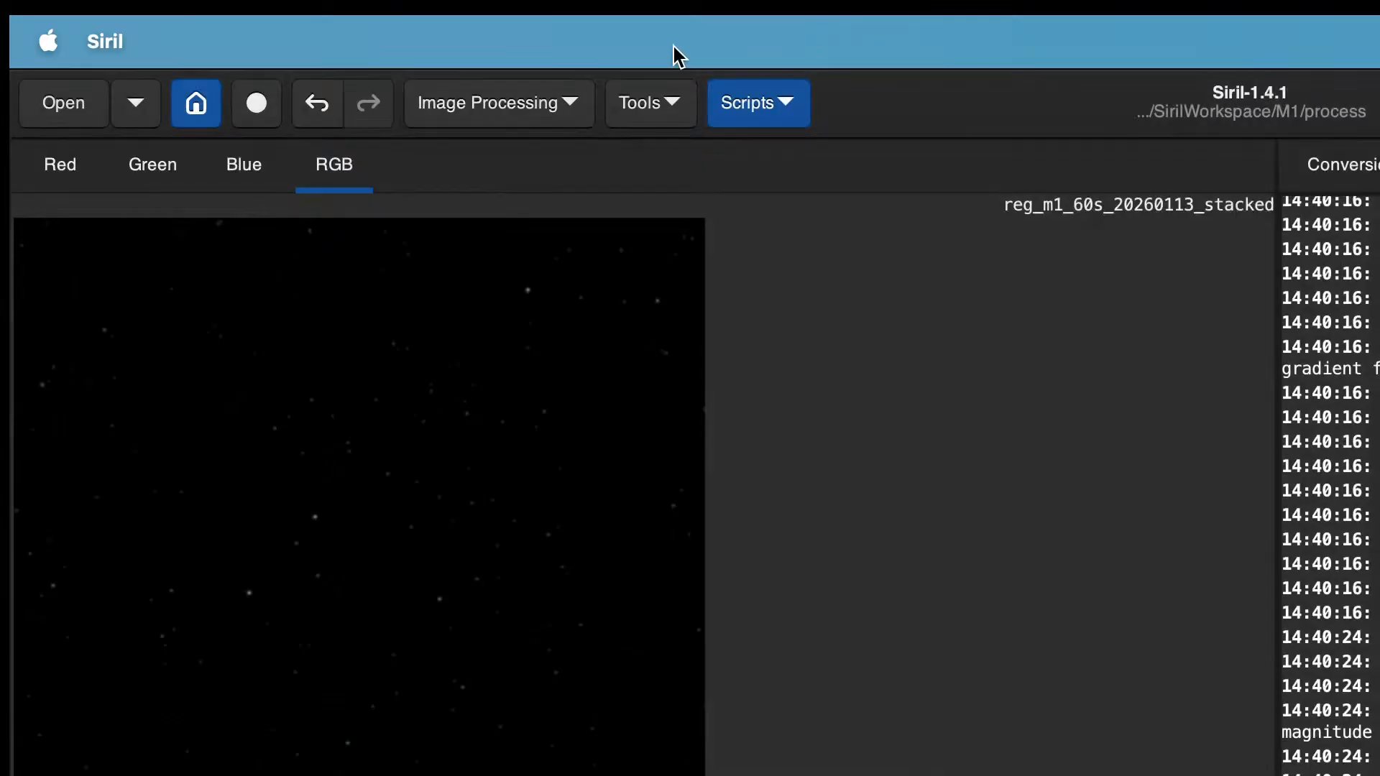
Step: Remove green noise from the image using the Average Neutral protection method
left_click(537, 115)
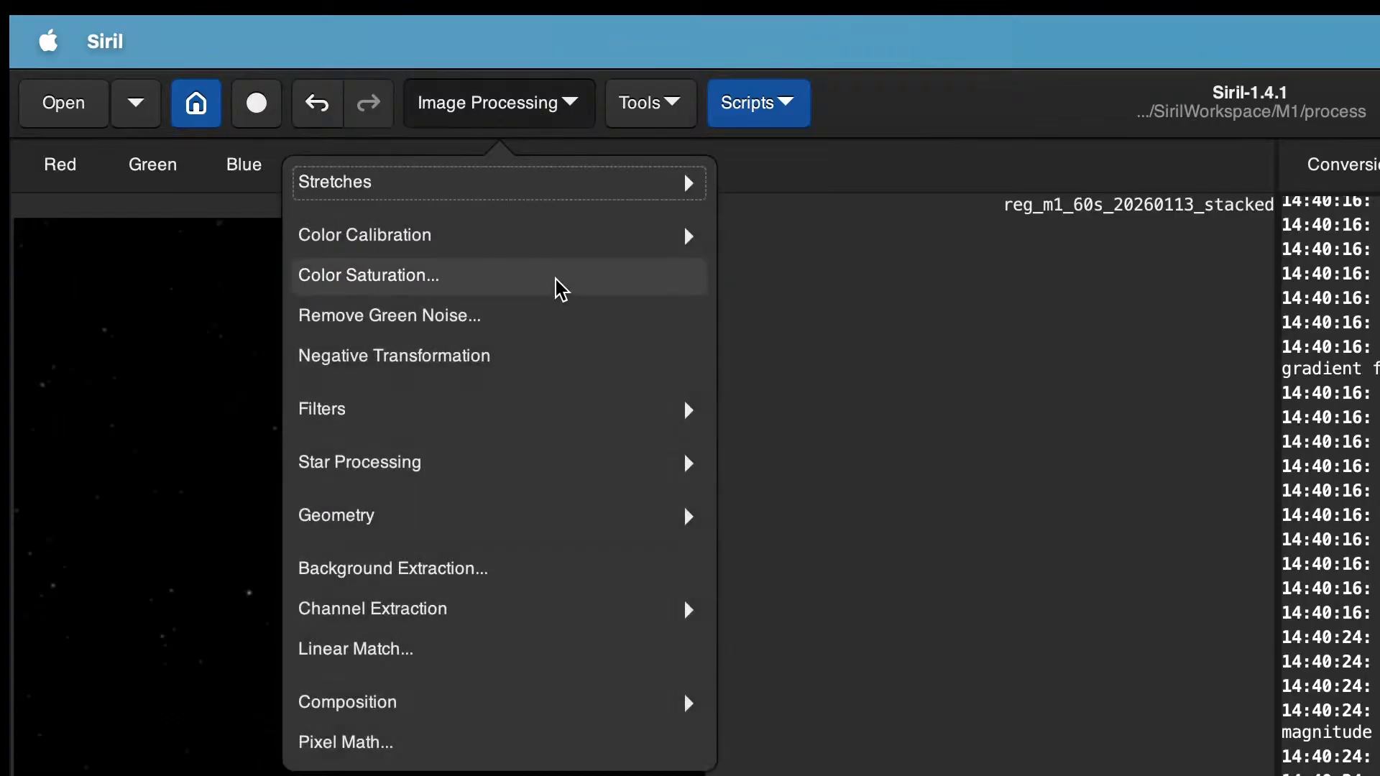
left_click(554, 315)
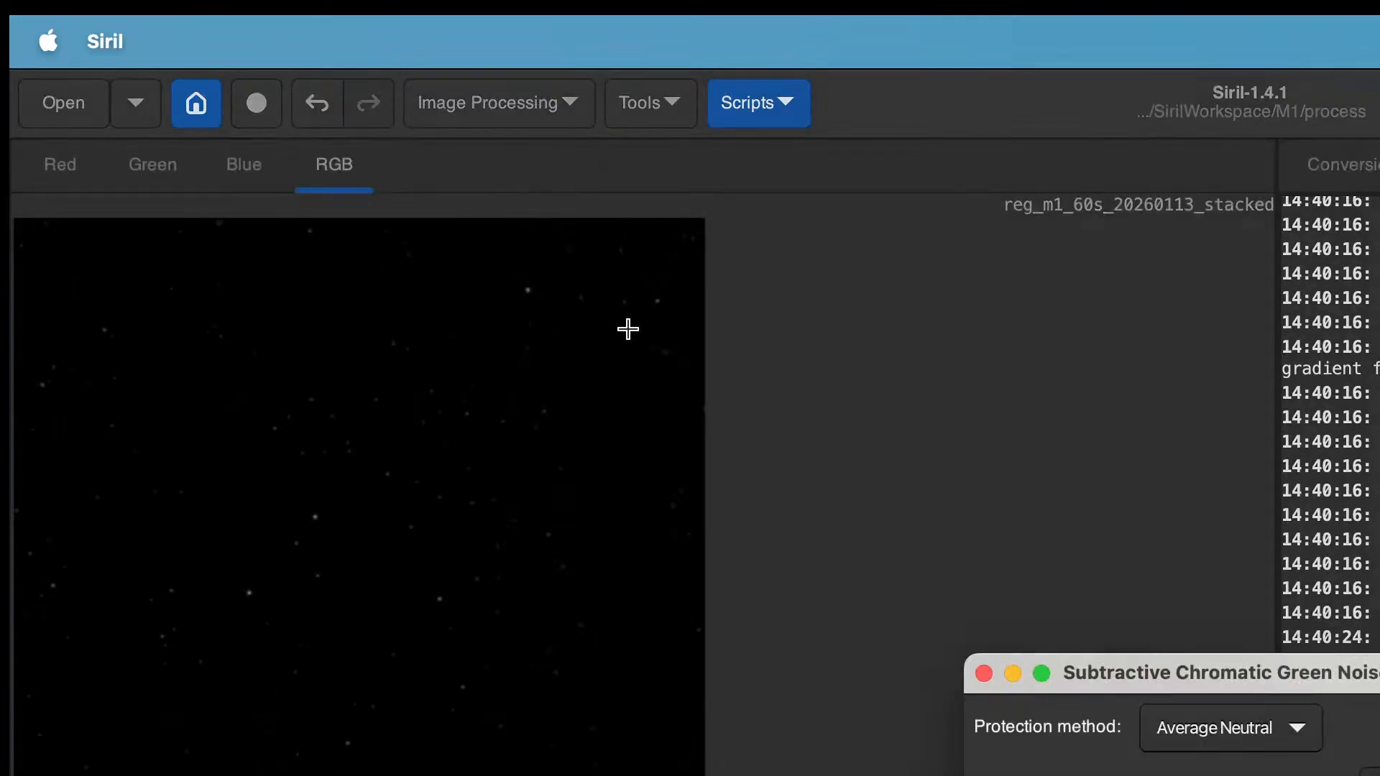
left_click(1258, 727)
left_click(1261, 729)
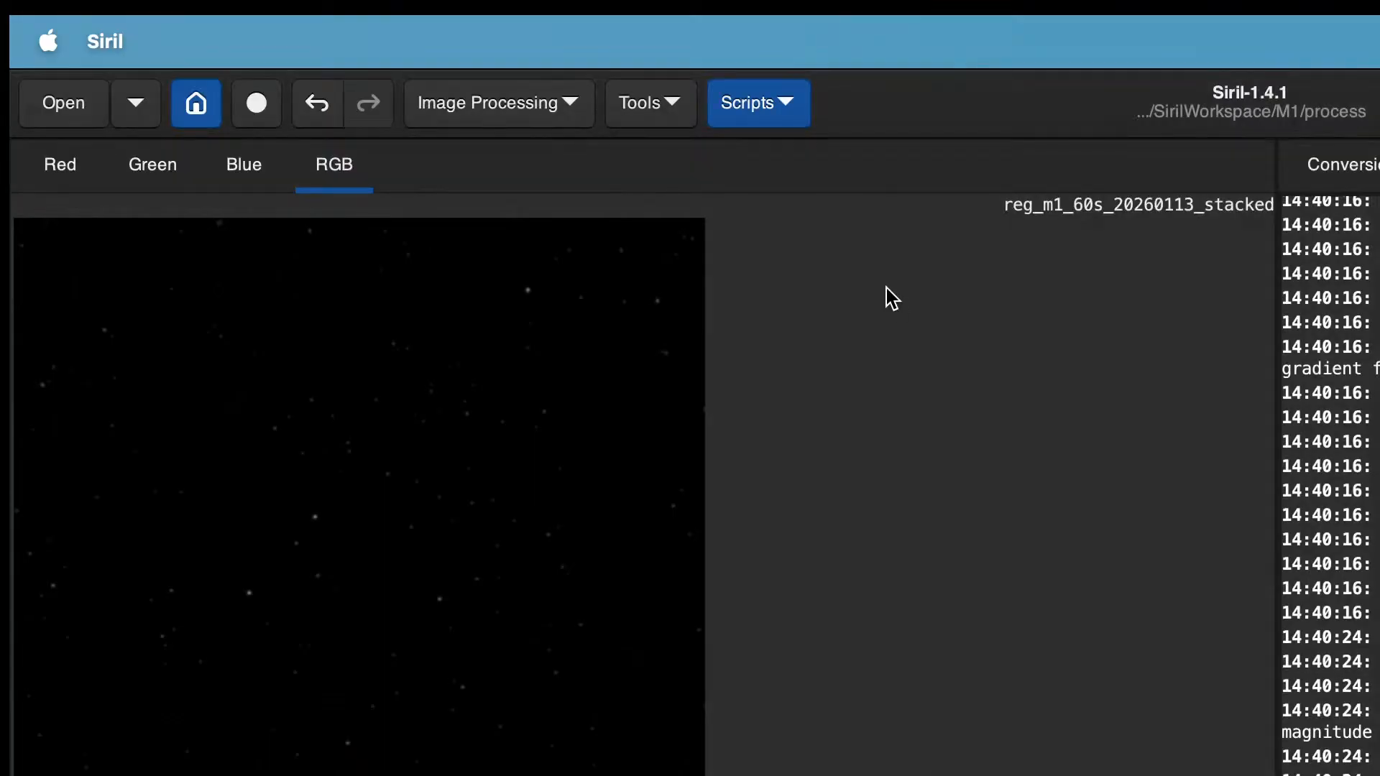
Step: Apply Background Extraction to the image with RBF interpolation
left_click(506, 104)
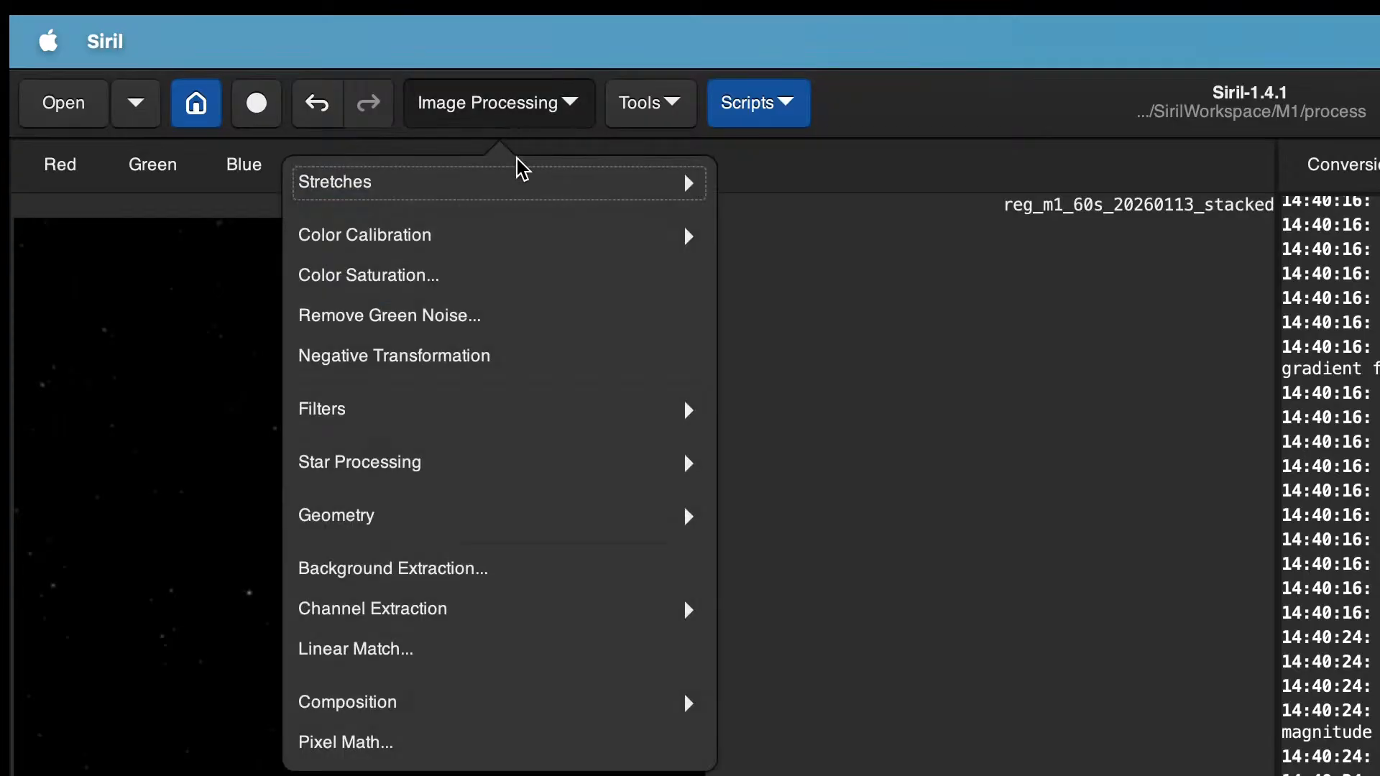
left_click(625, 575)
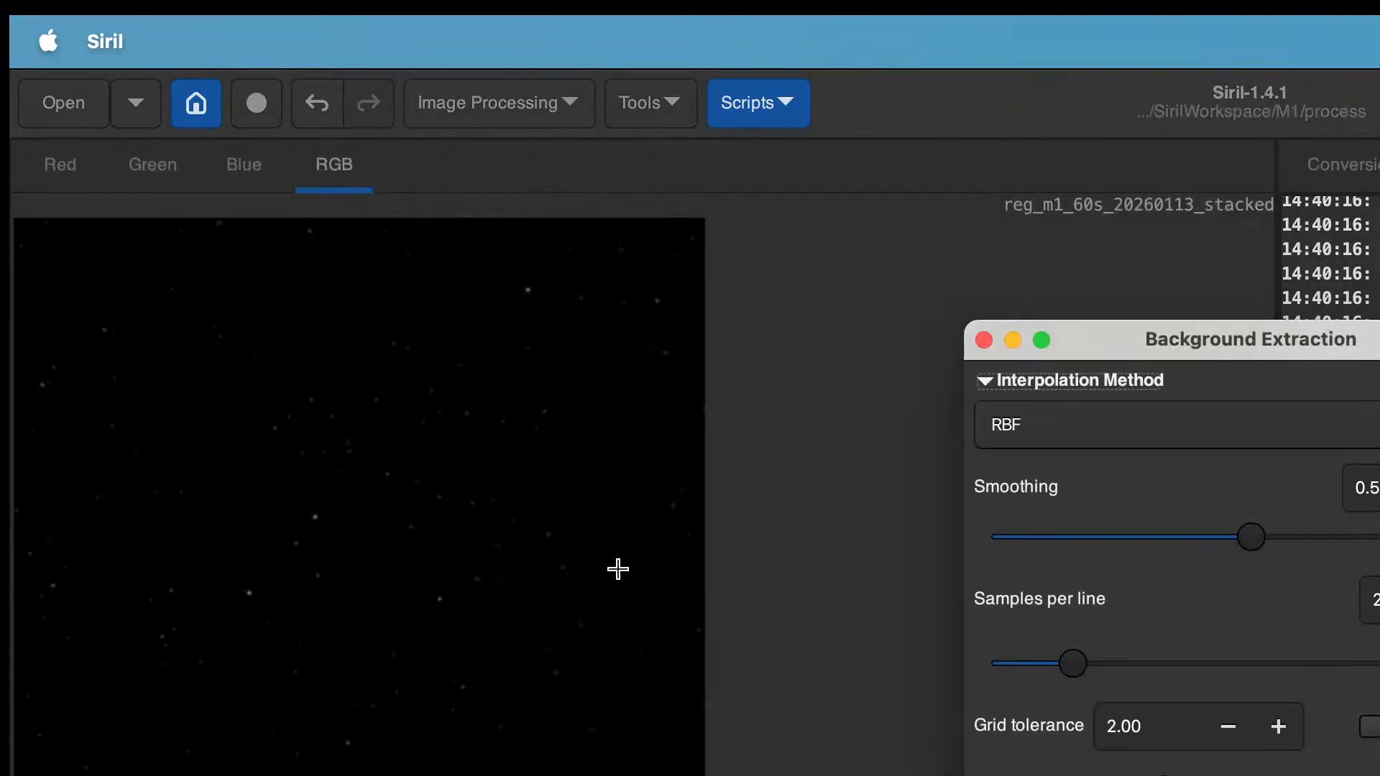
left_click(1178, 775)
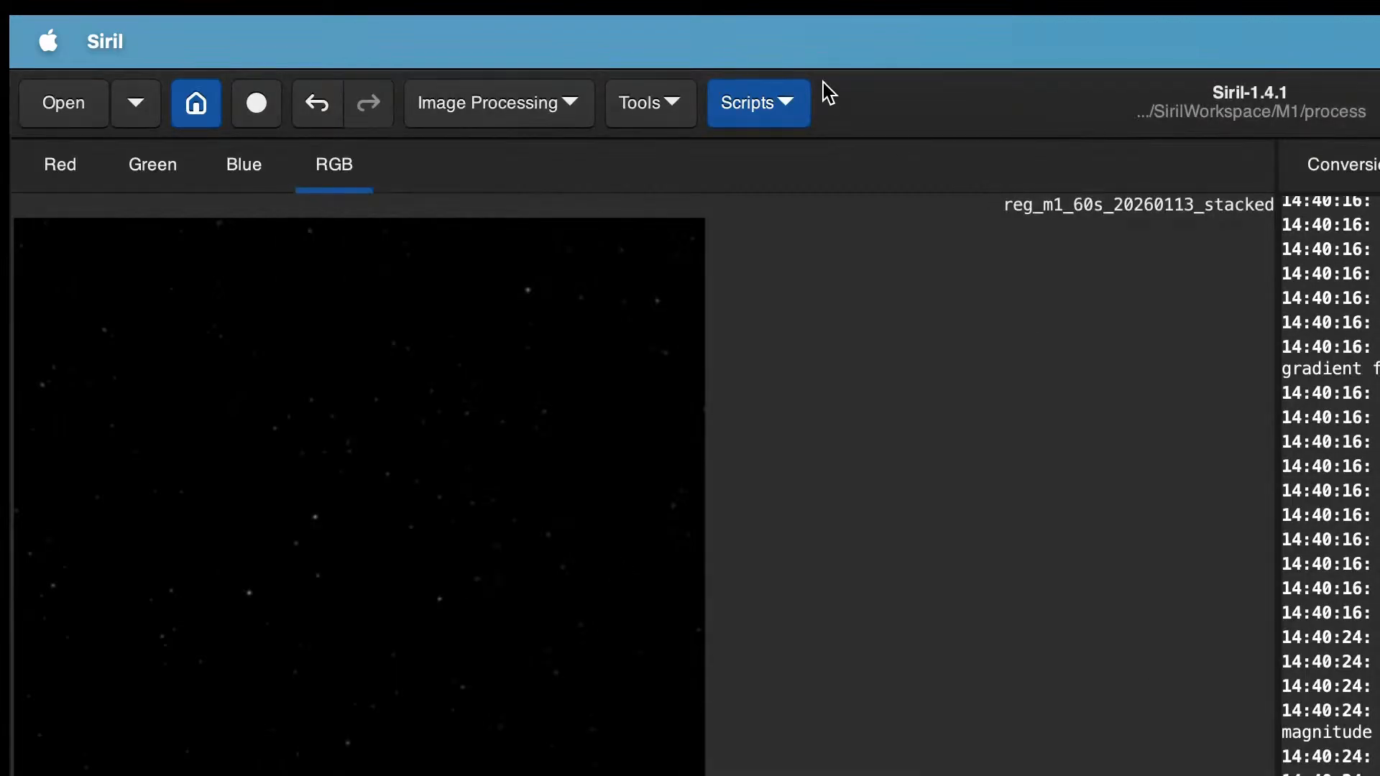
Step: Run the VeraLux HyperMetric Python script to stretch the image, accepting the scripts notice
left_click(787, 102)
mouse_move(846, 194)
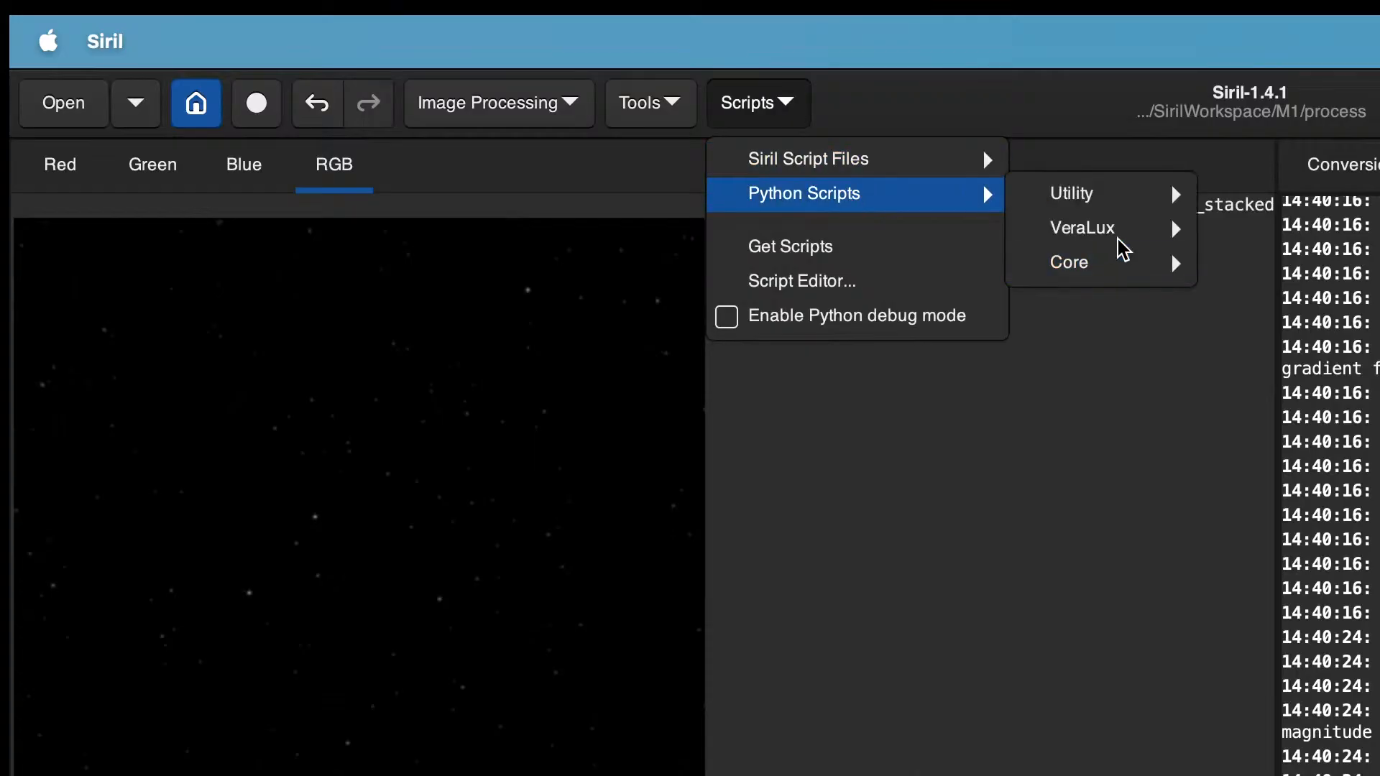
mouse_move(1172, 229)
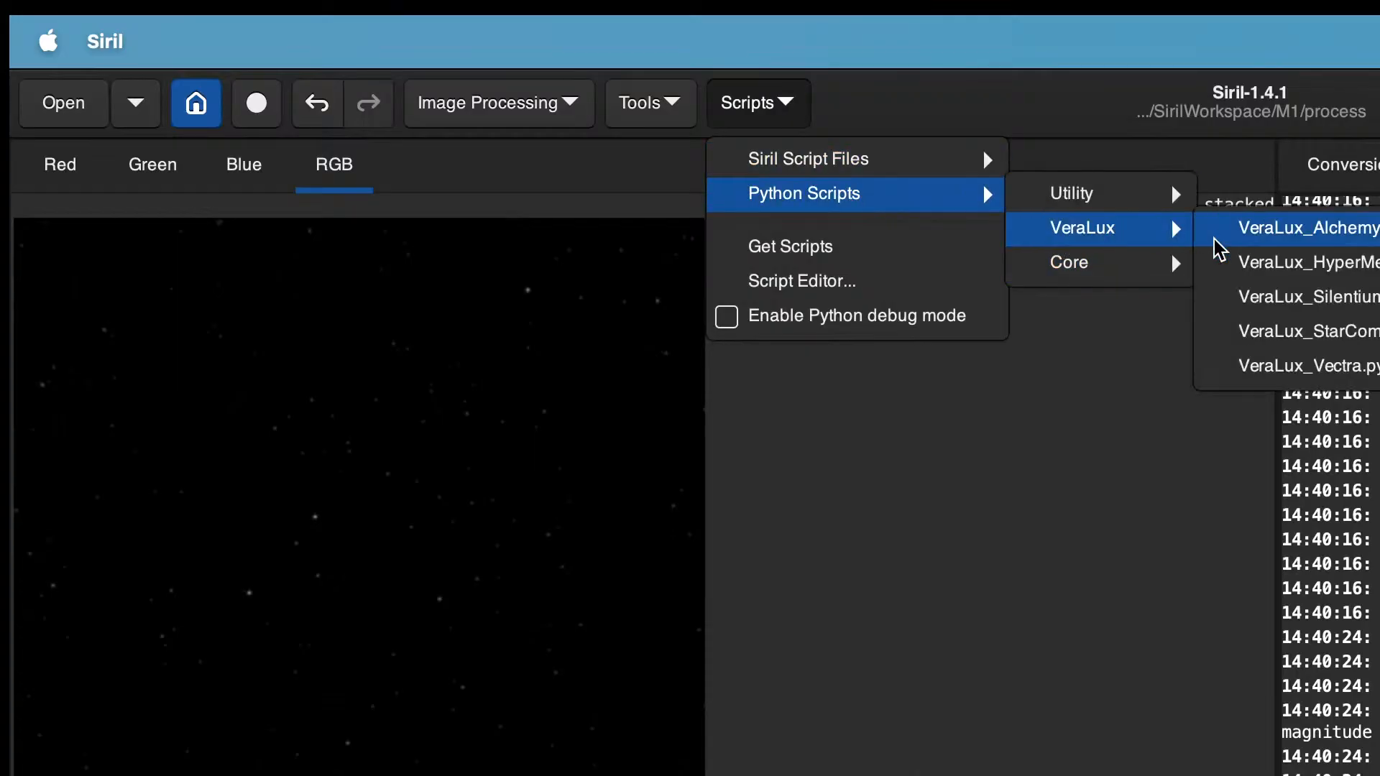
left_click(1272, 263)
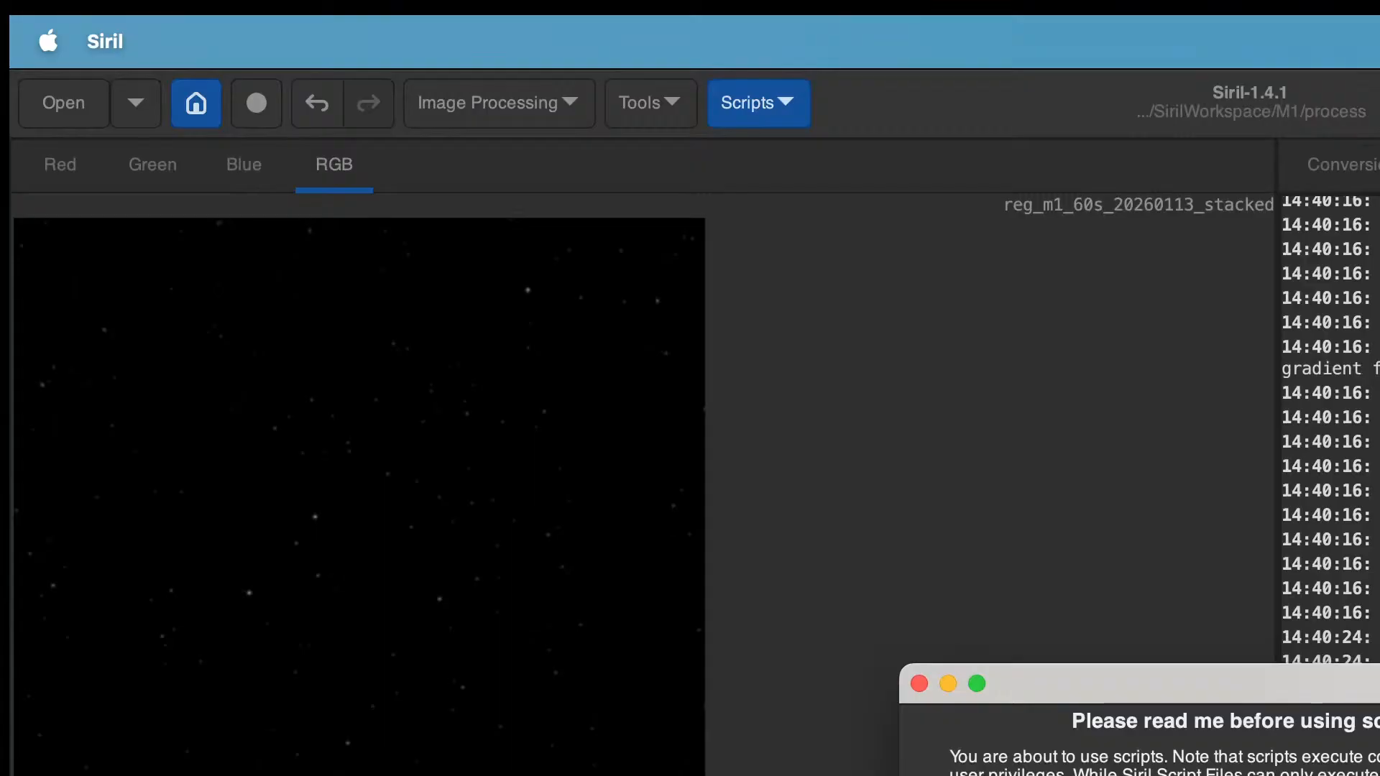
key("Return")
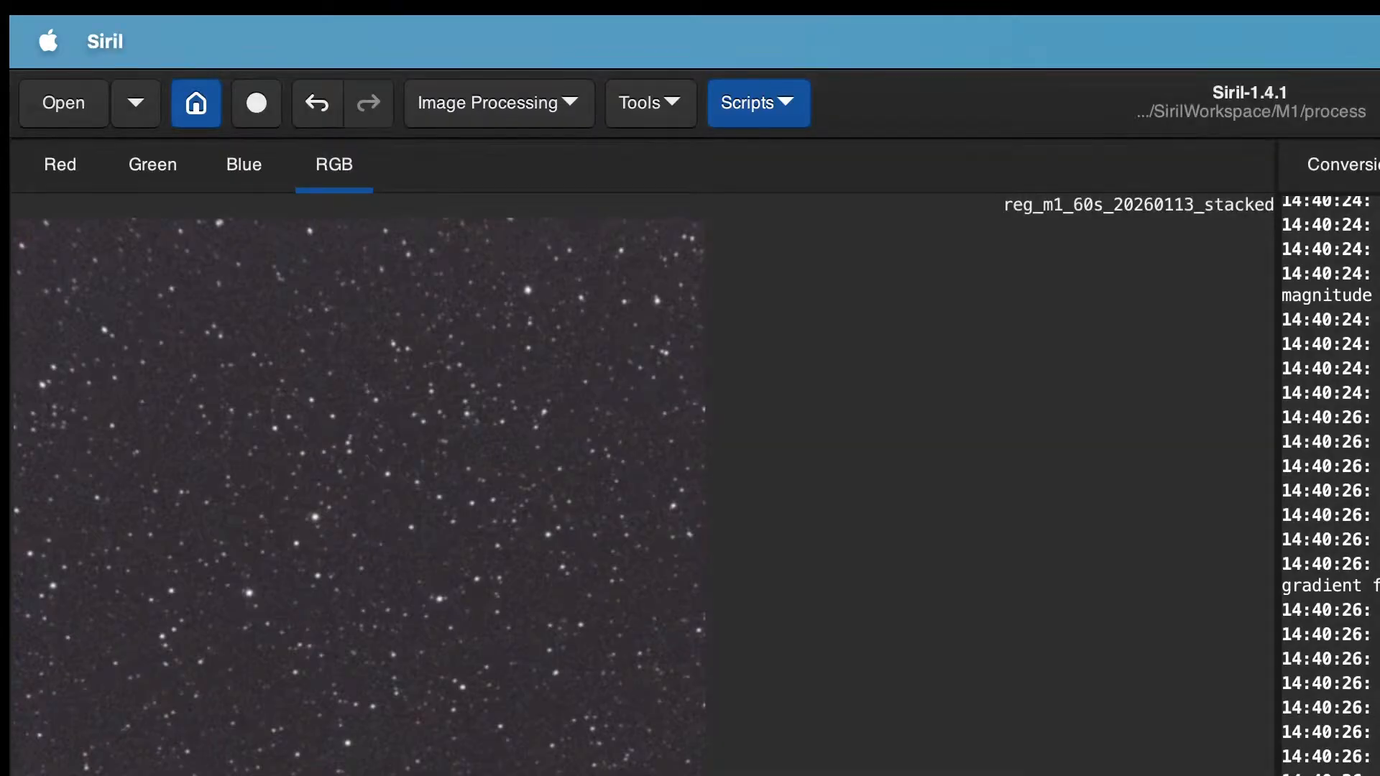
Step: Zoom in and out to inspect the stretched image's stars and nebula
scroll(643, 496, "up", 15)
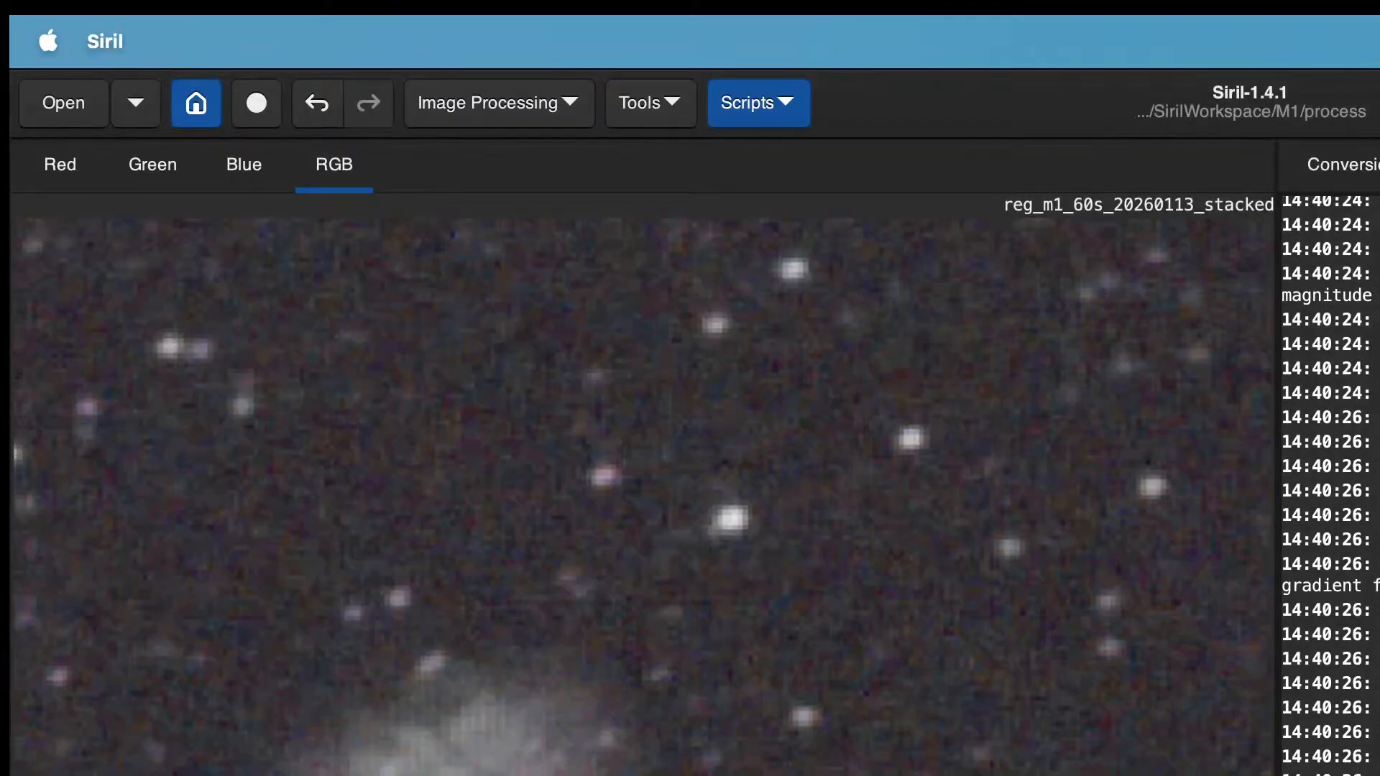
scroll(643, 496, "down", 20)
scroll(642, 496, "up", 20)
scroll(643, 496, "down", 12)
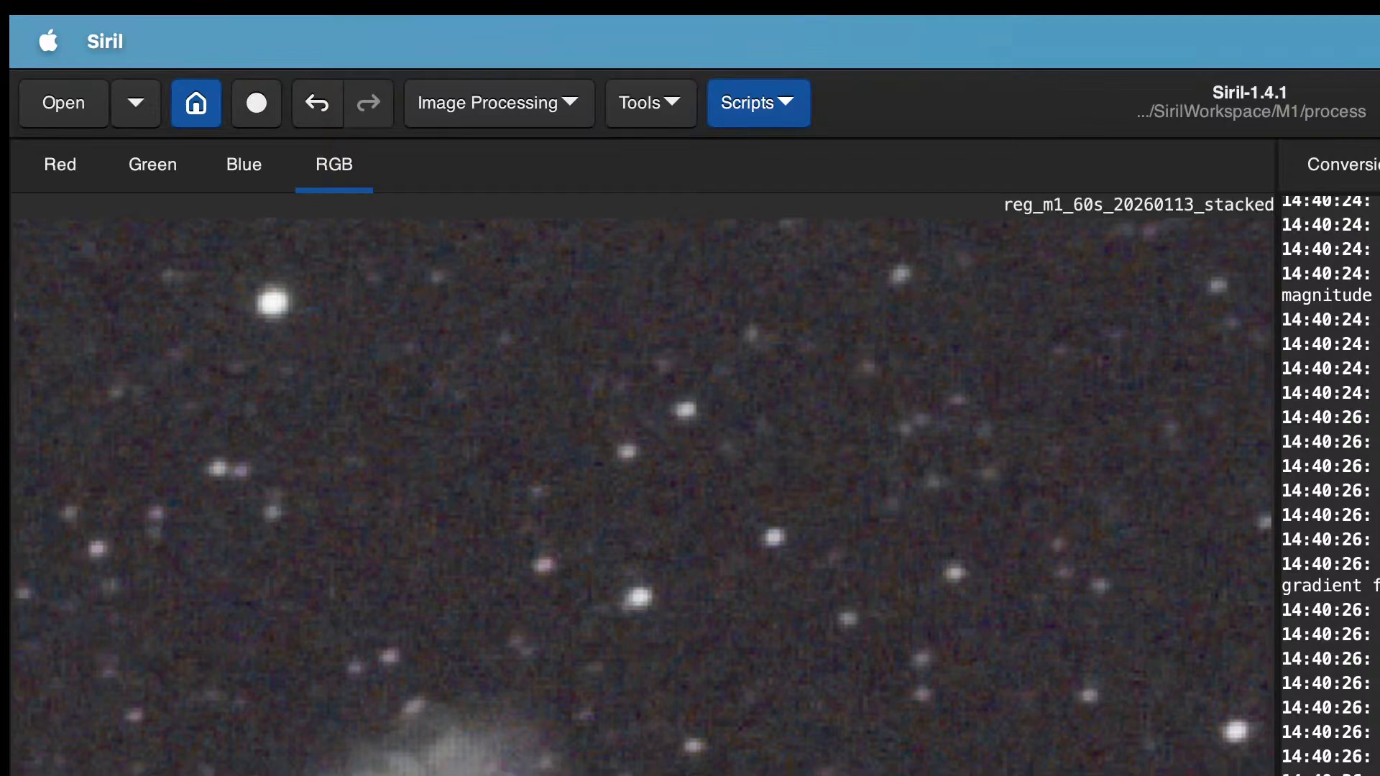
scroll(642, 496, "down", 15)
scroll(642, 496, "up", 8)
scroll(642, 496, "up", 10)
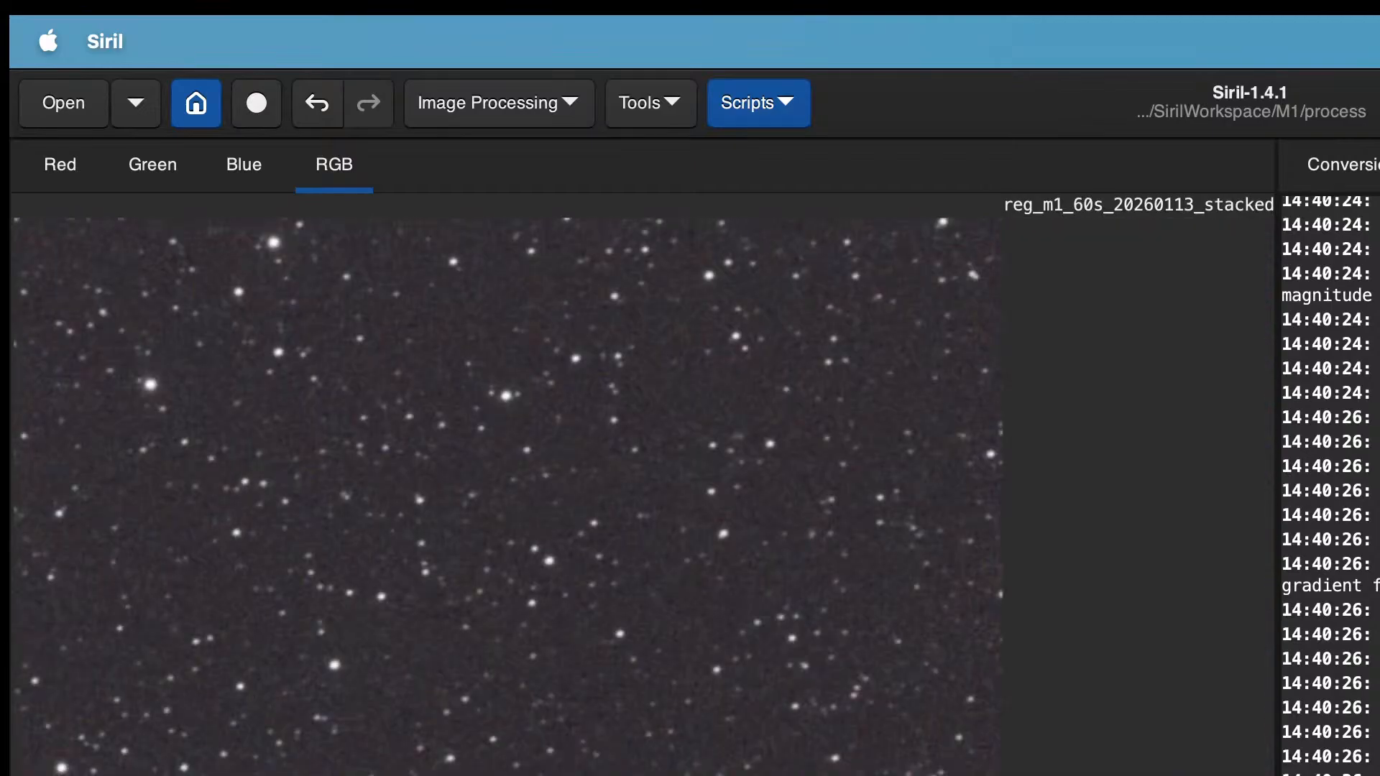
scroll(642, 496, "down", 15)
scroll(643, 496, "up", 8)
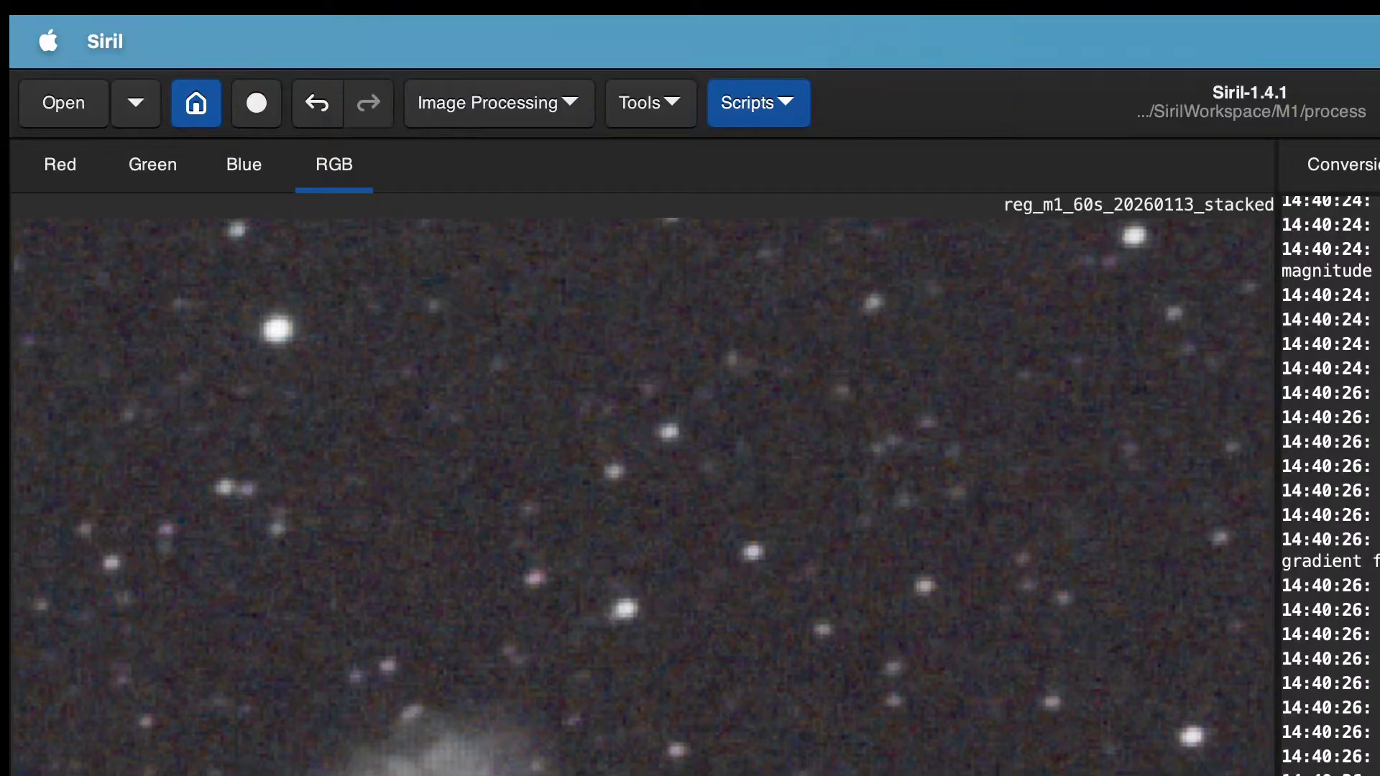
Step: Save the image as reg_m1_60s_20260113_stacked.fit in the results folder in 32-bit floating point
key("super+shift+s")
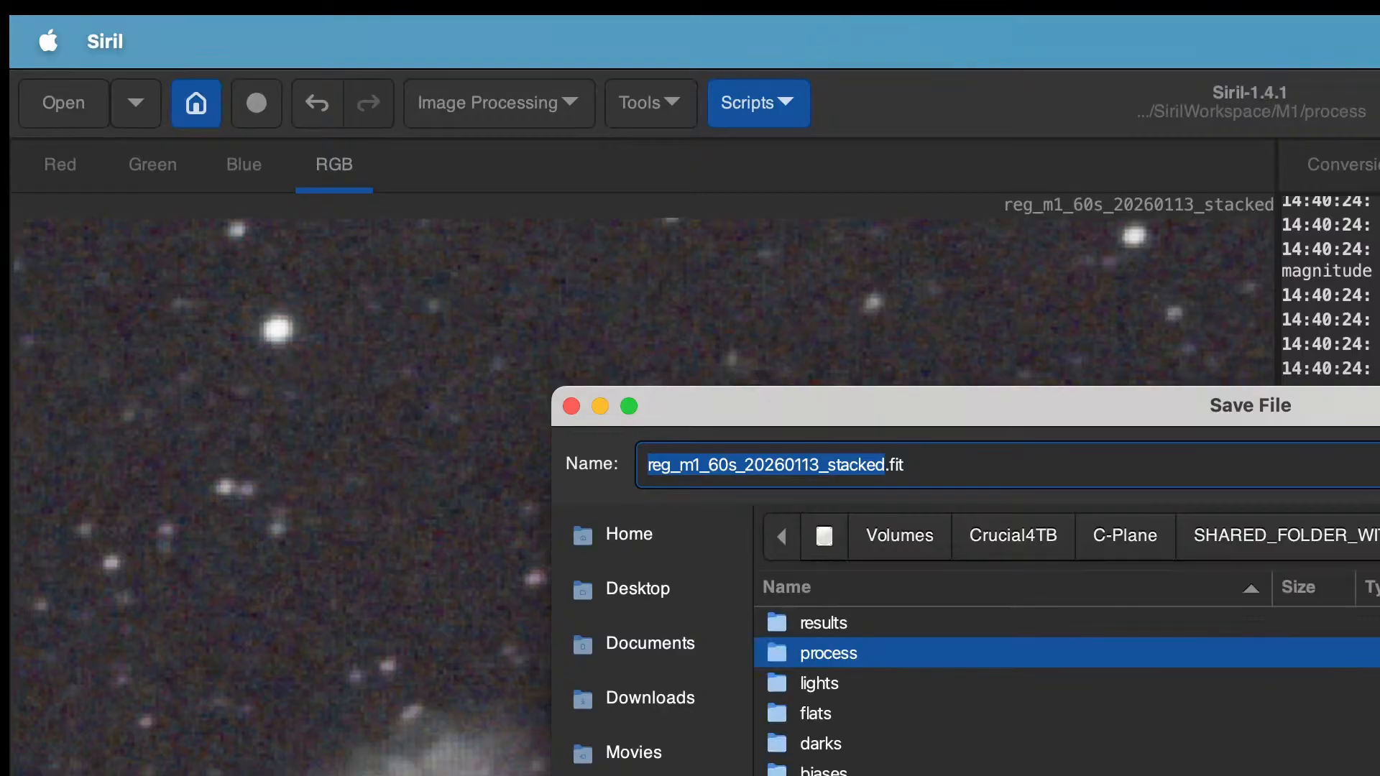
left_click(822, 623)
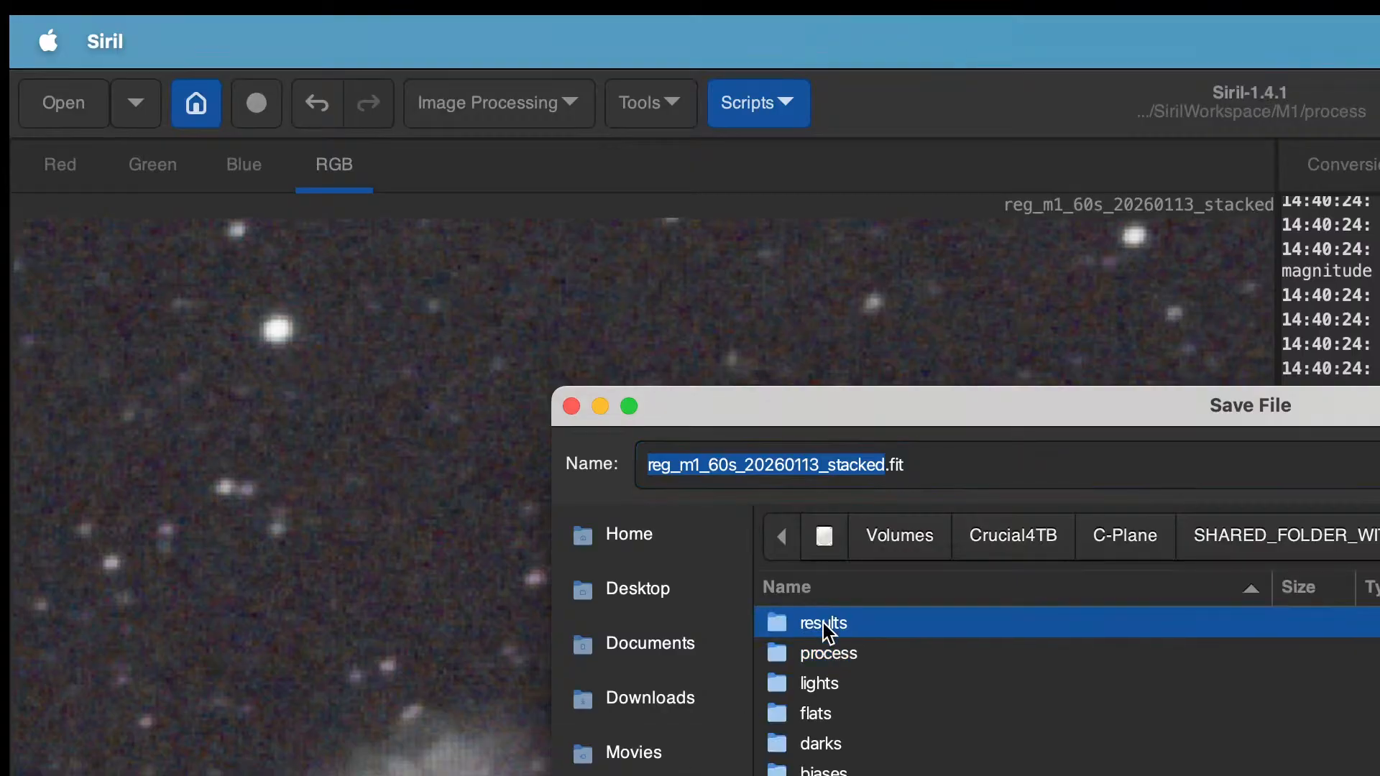
double_click(822, 623)
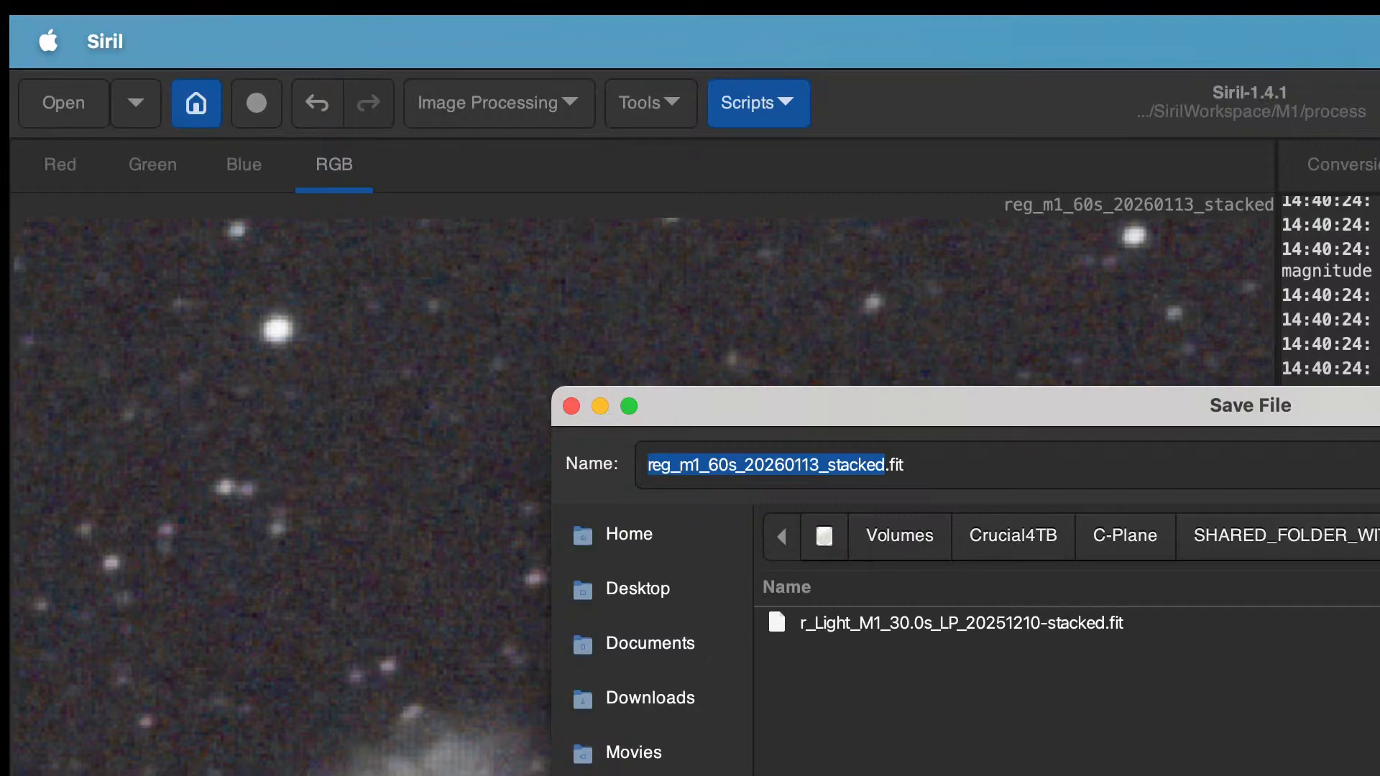
key("Return")
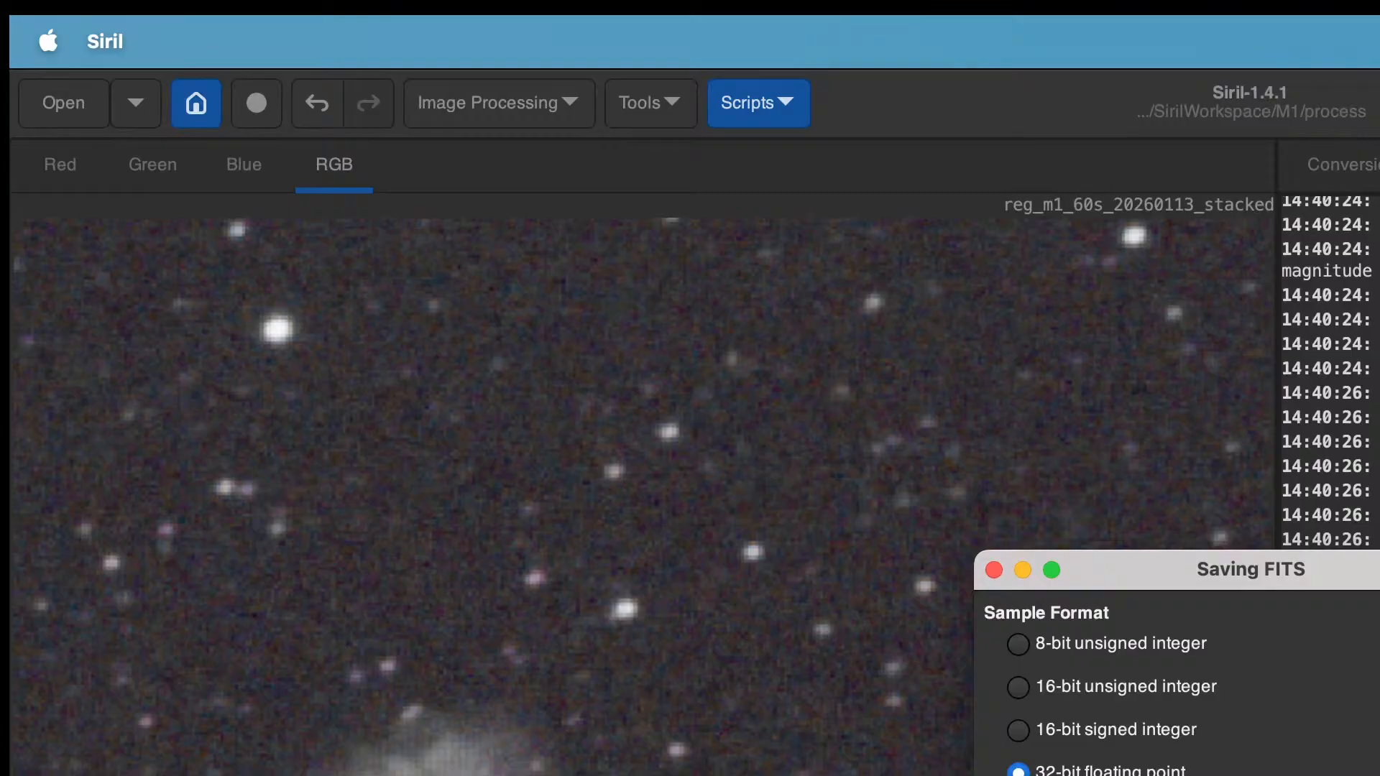
key("Return")
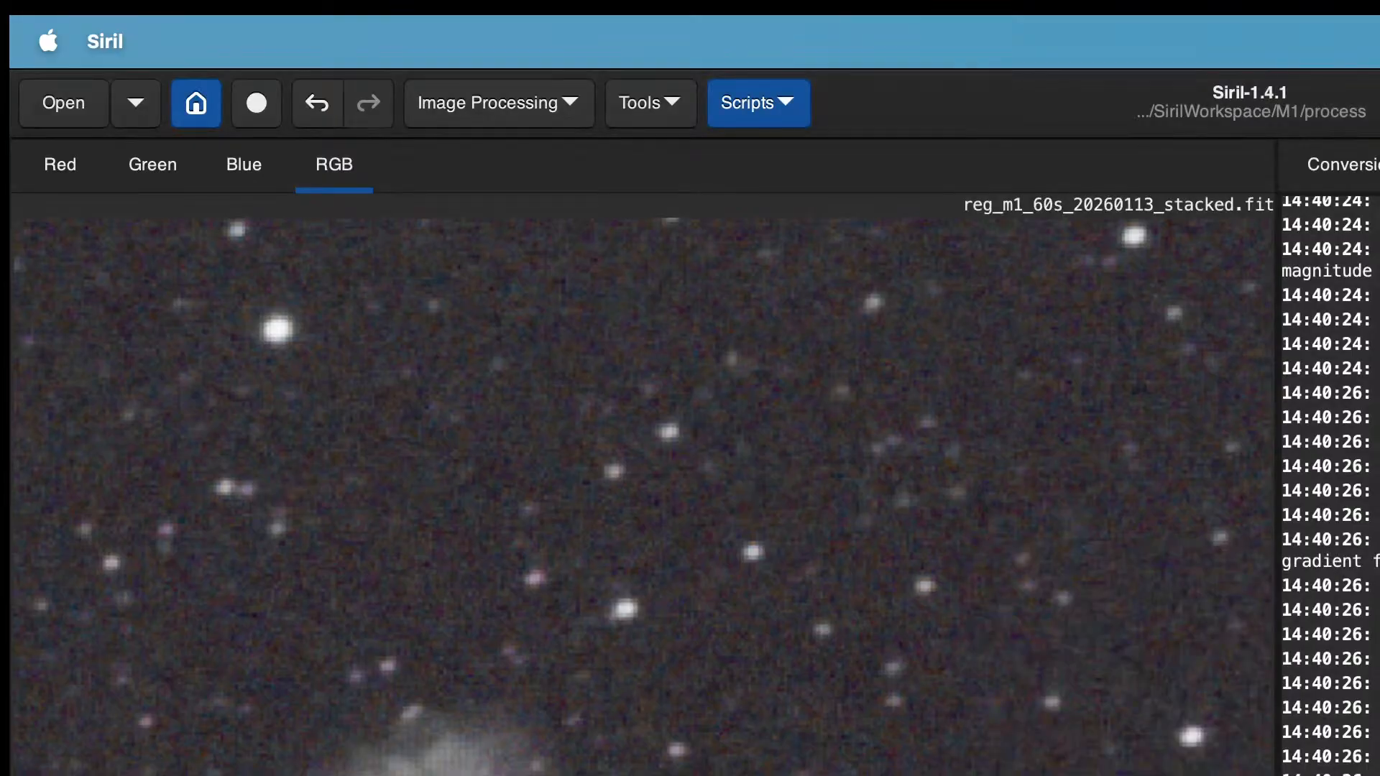
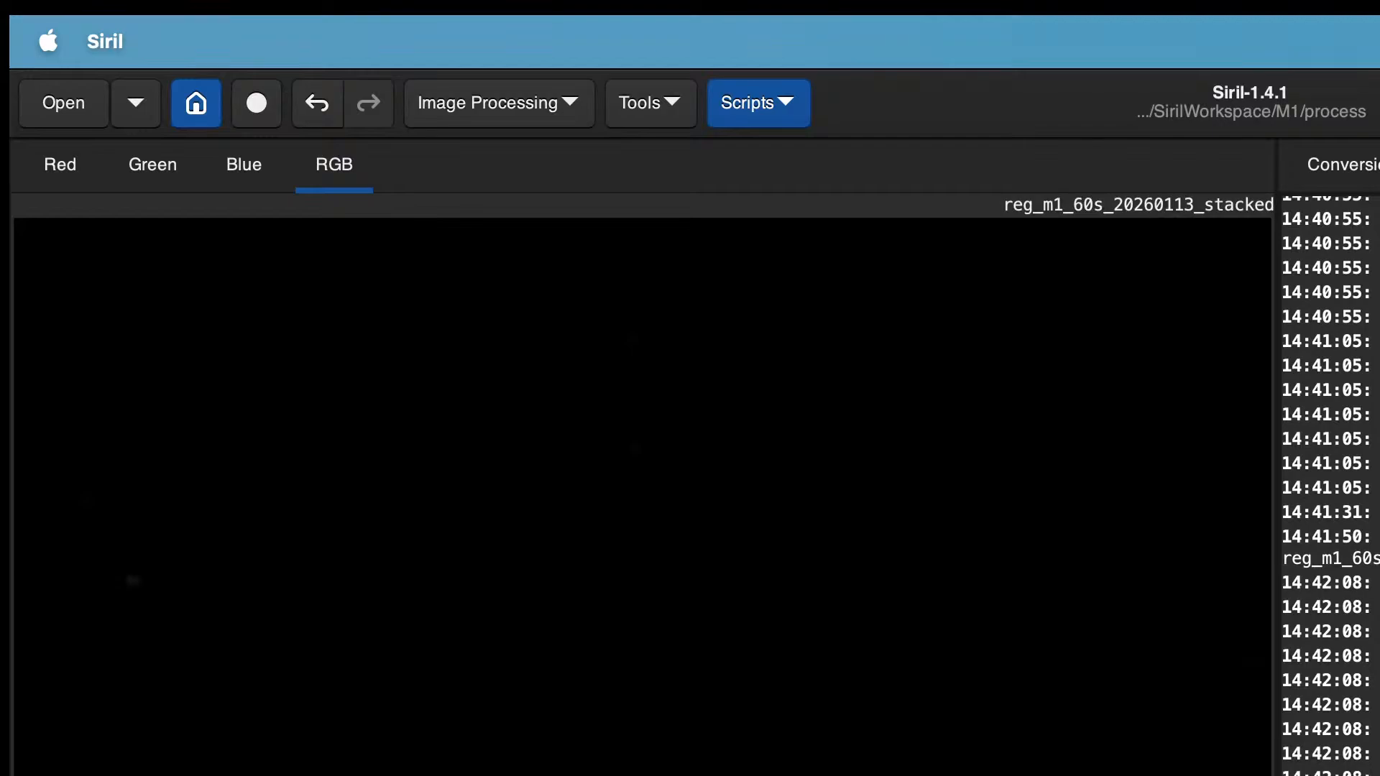
Step: Overwrite reg_m1_60s_20260113_stacked.fit in the results folder with the current image, saved as 32-bit floating point
key("shift+super+s")
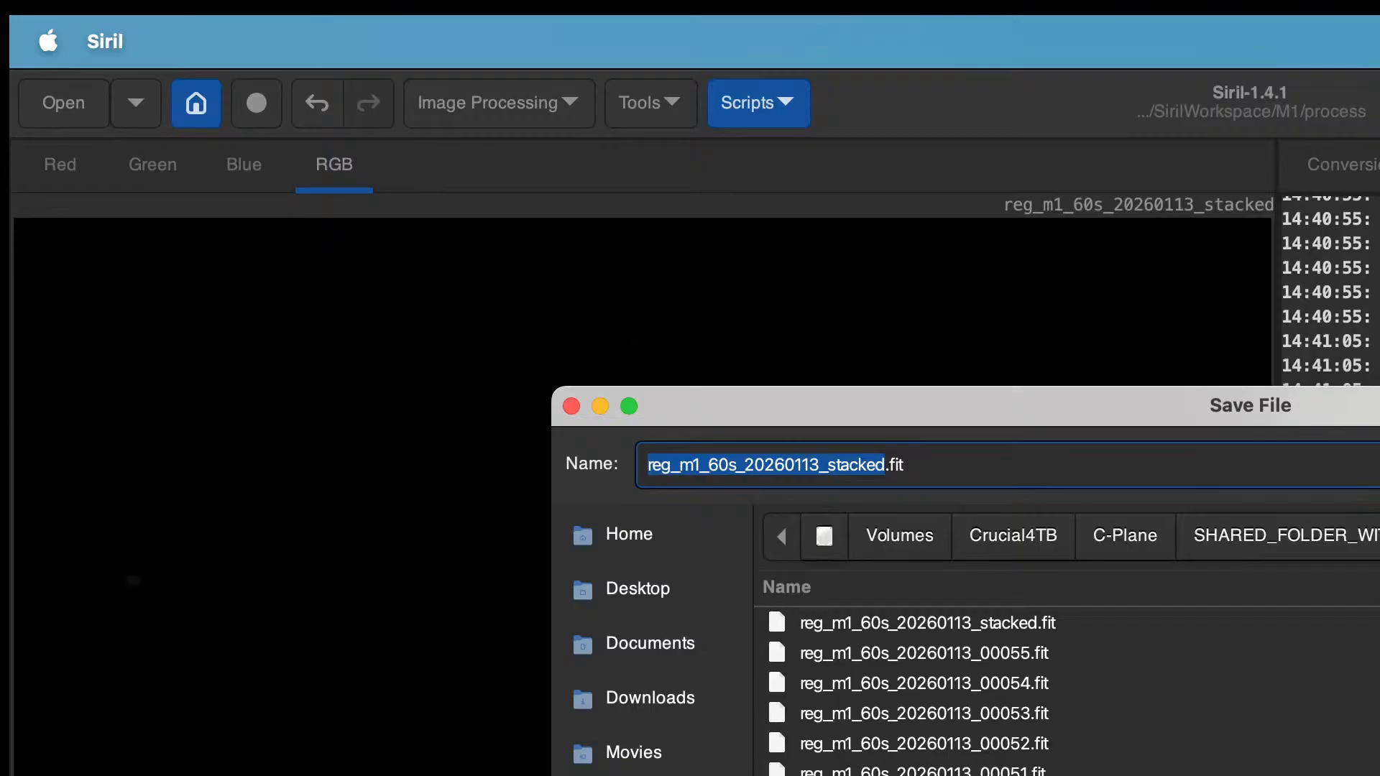
key("alt+Up")
double_click(1193, 623)
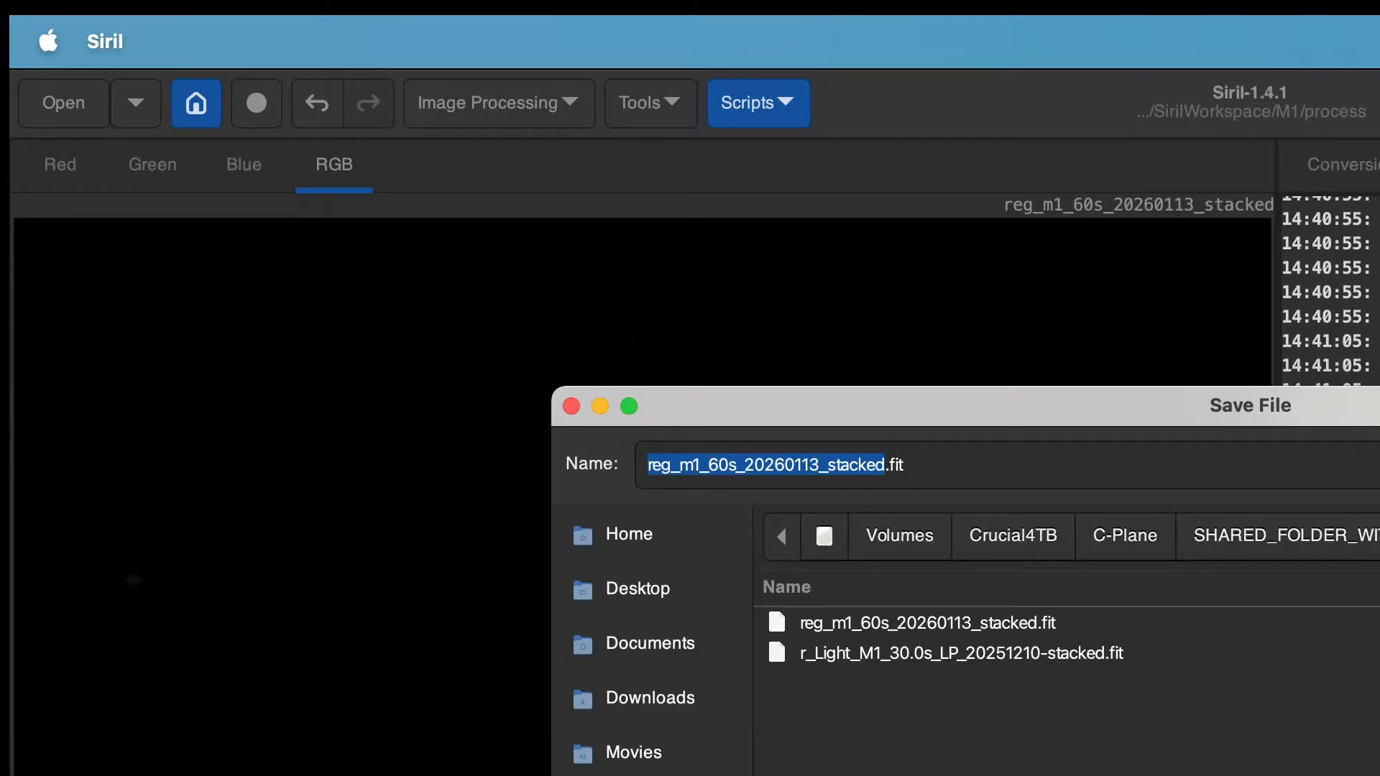
key("Return")
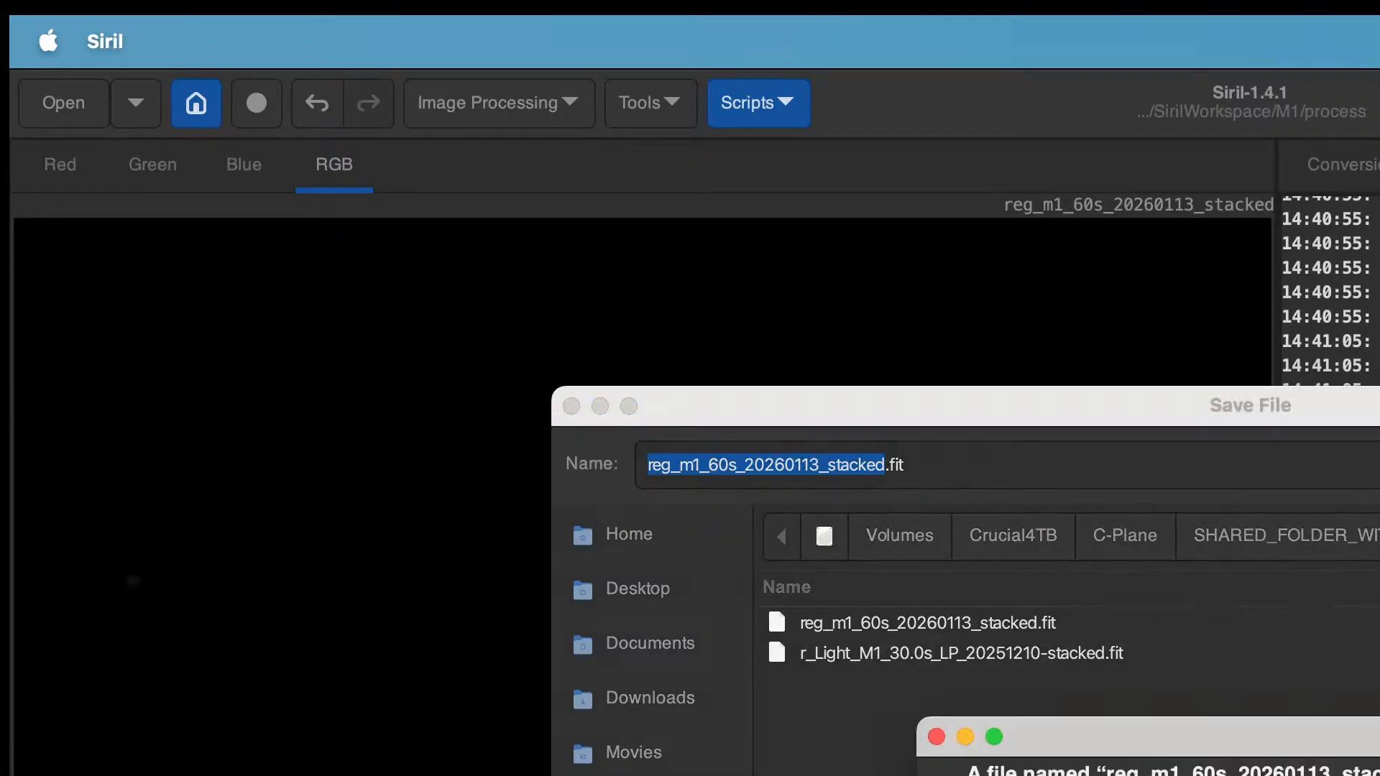
key("Return")
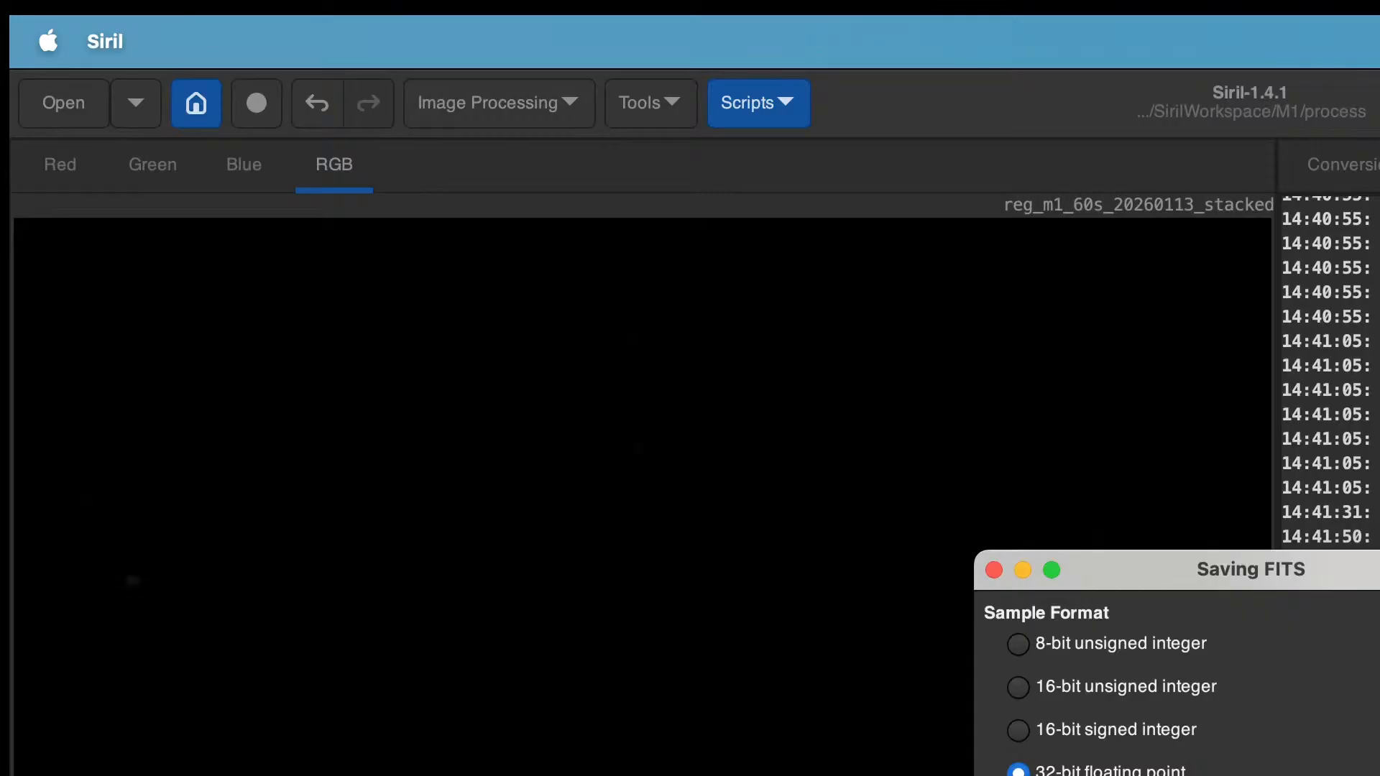
key("Return")
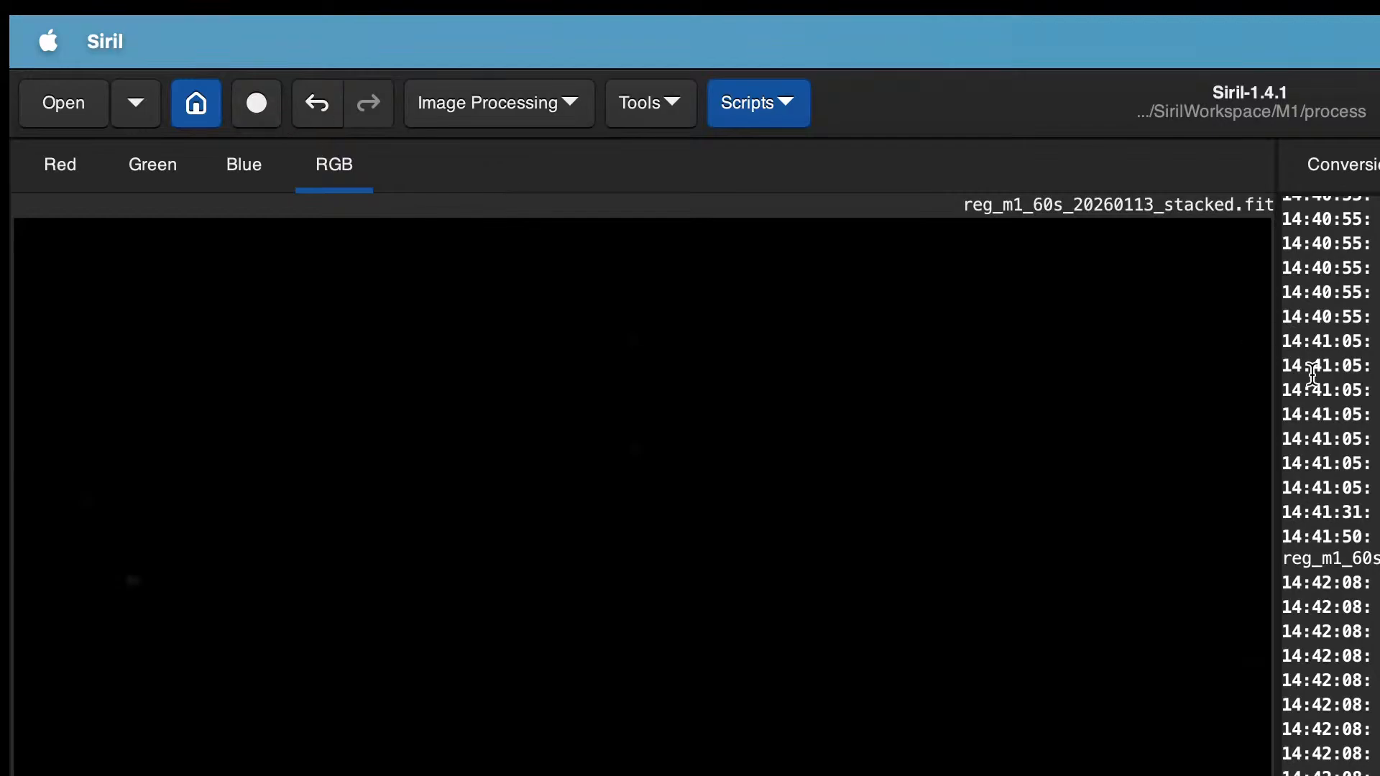
Step: Add all light frames from the lights folder to the conversion sources and convert them into a sequence
left_click(1369, 178)
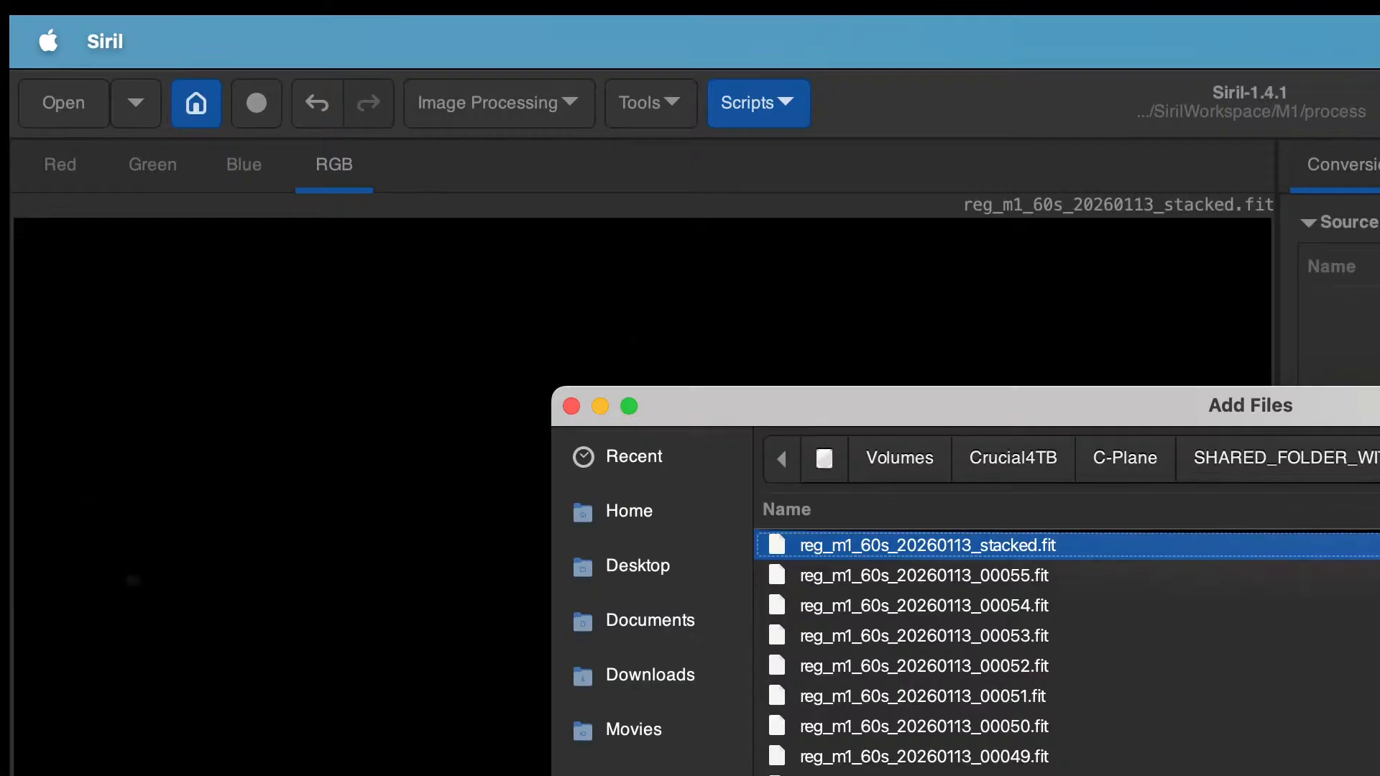
scroll(1064, 650, "down", 10)
scroll(1006, 651, "down", 8)
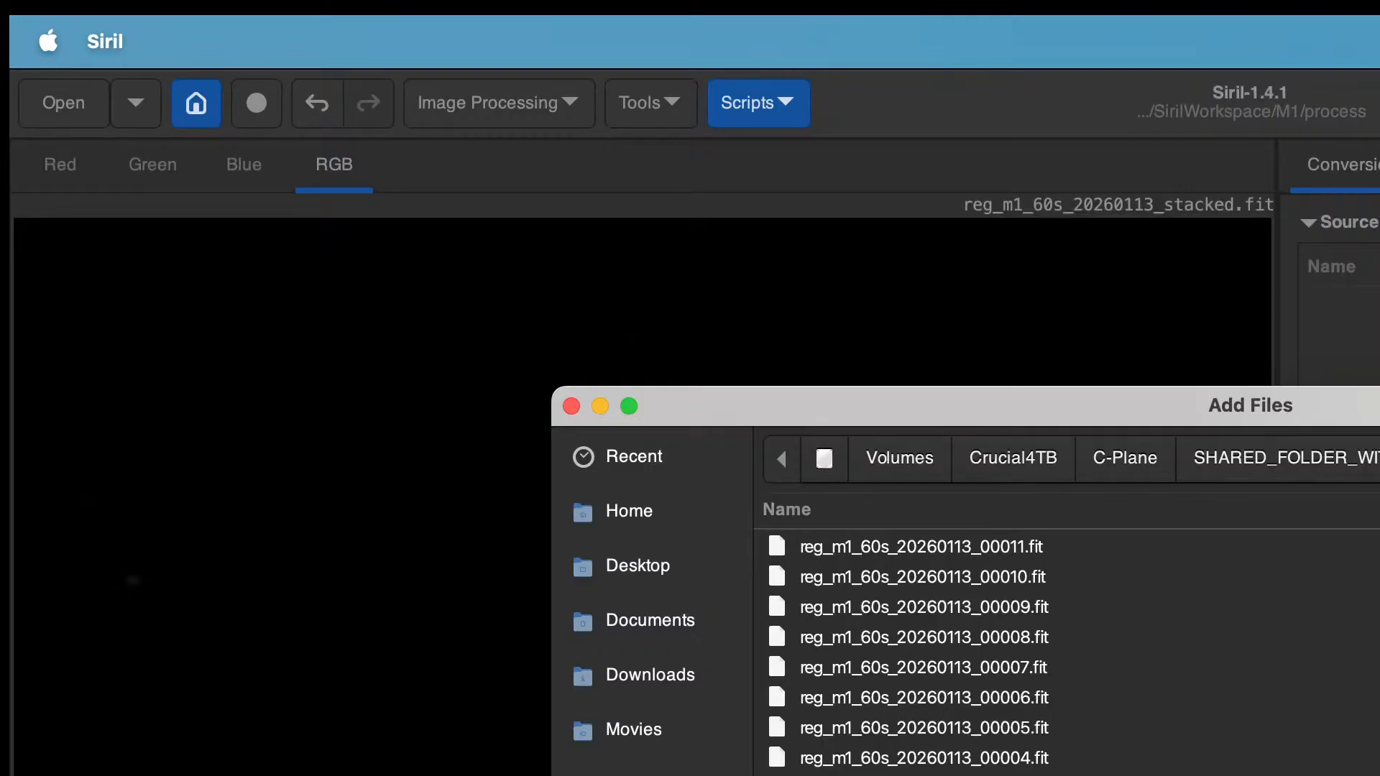
key("super+Up")
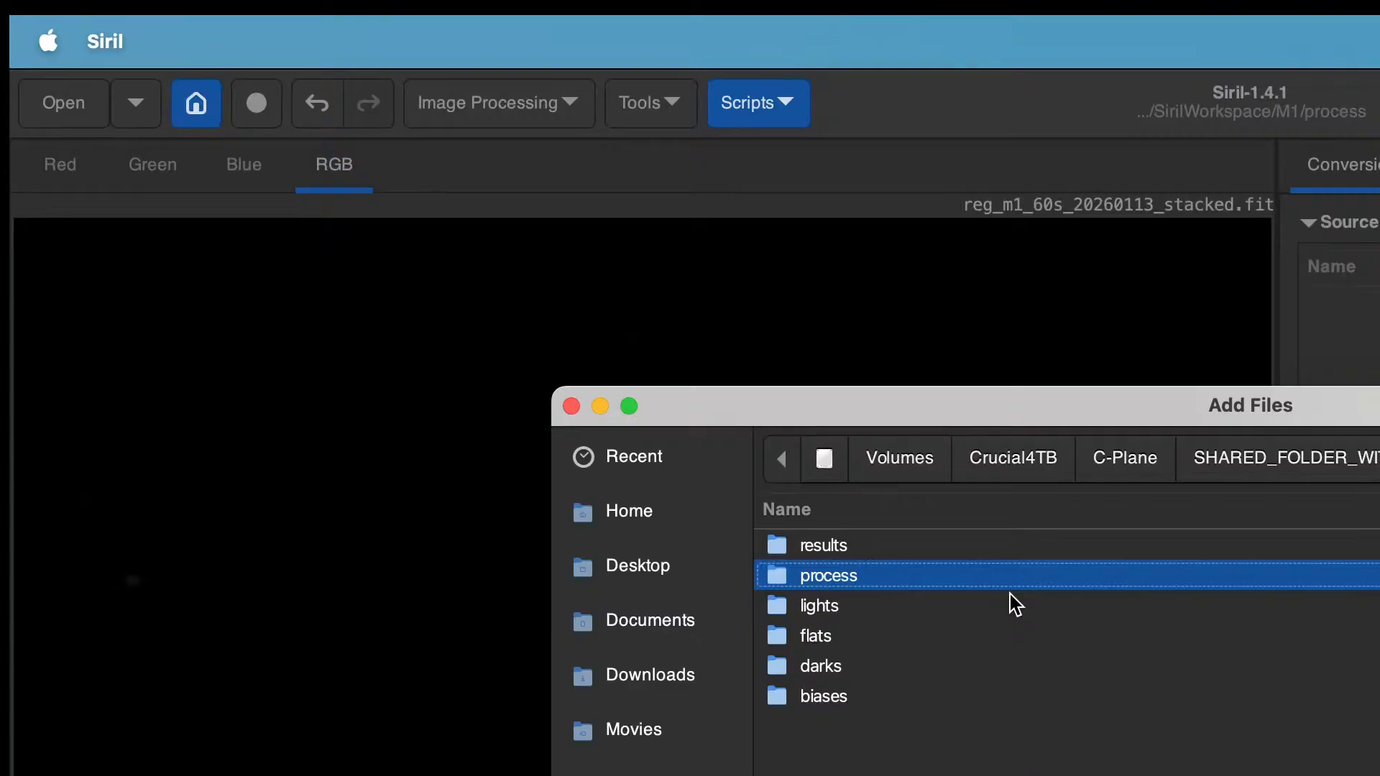
left_click(930, 611)
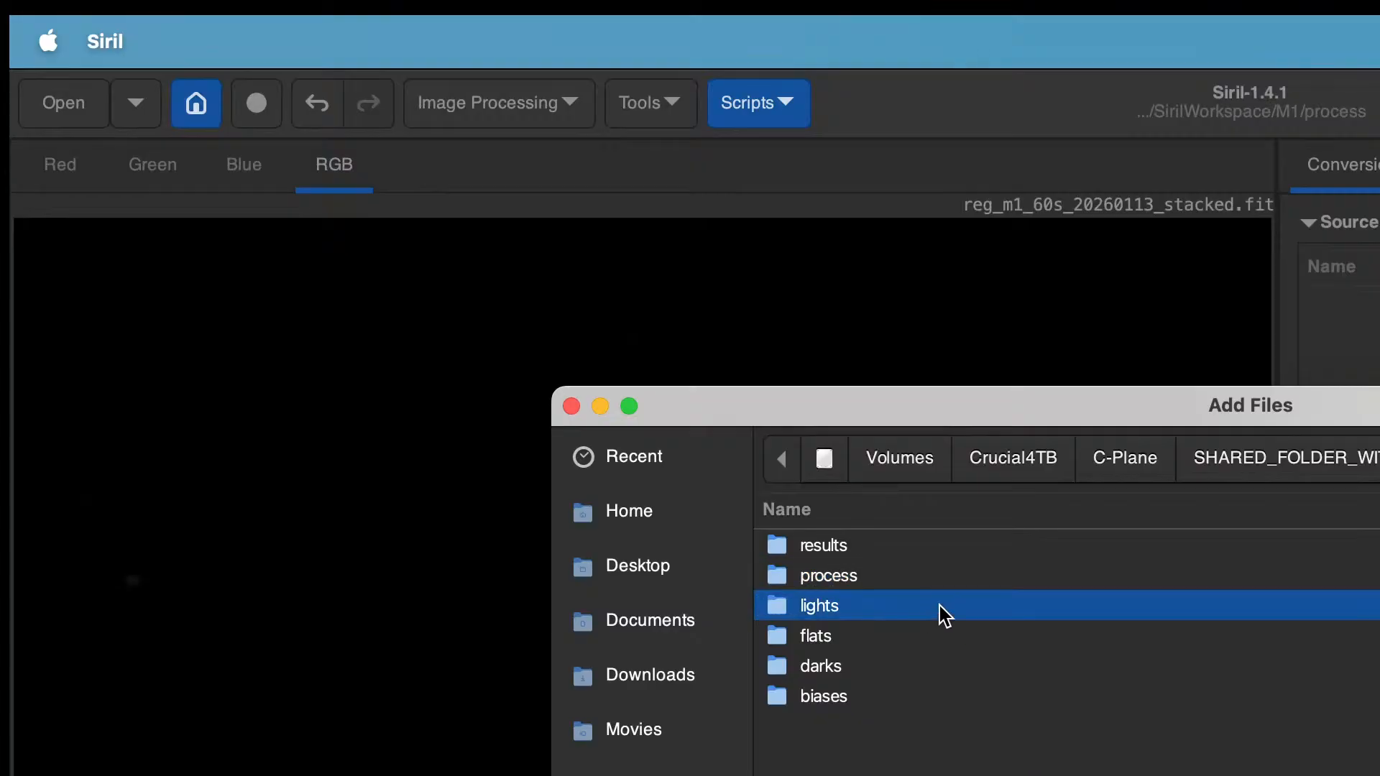
double_click(938, 605)
scroll(951, 674, "down", 10)
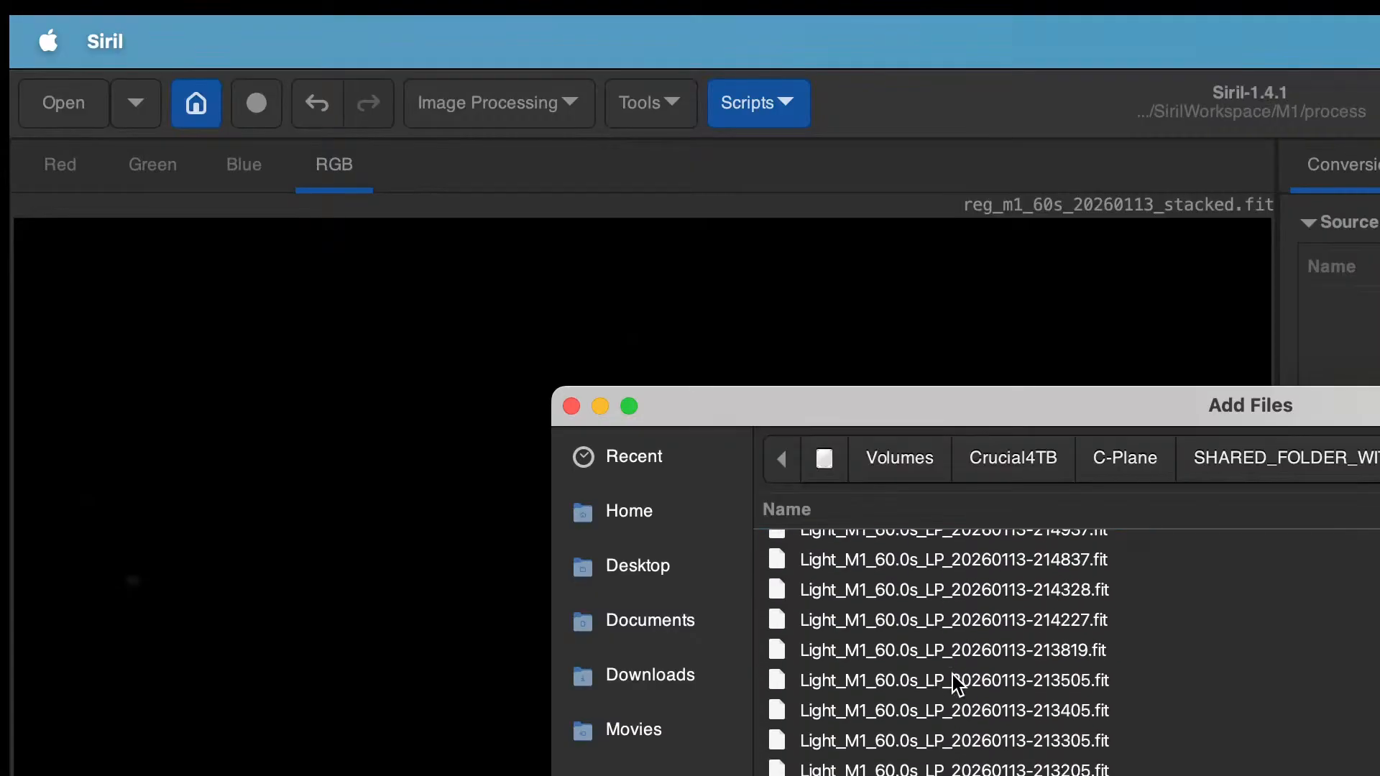
scroll(951, 675, "down", 15)
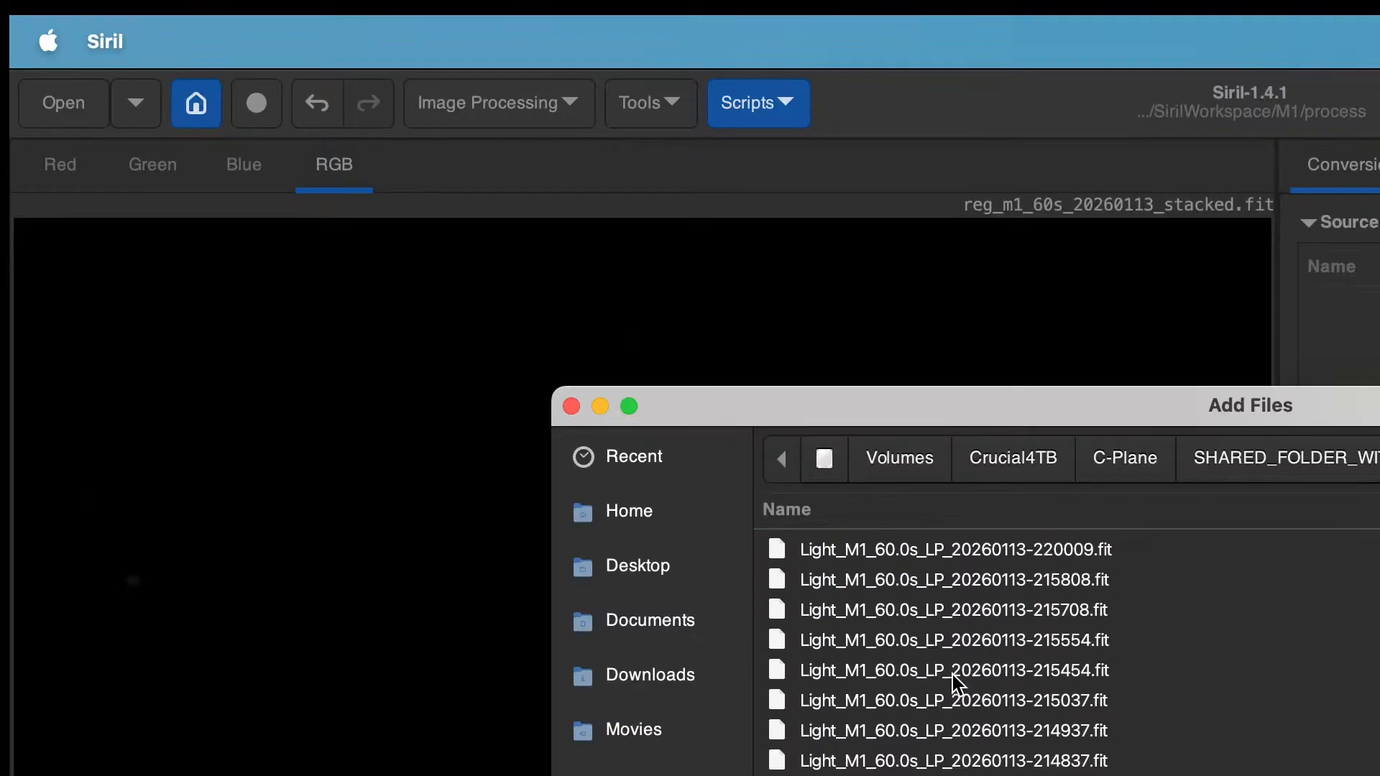
scroll(951, 675, "up", 10)
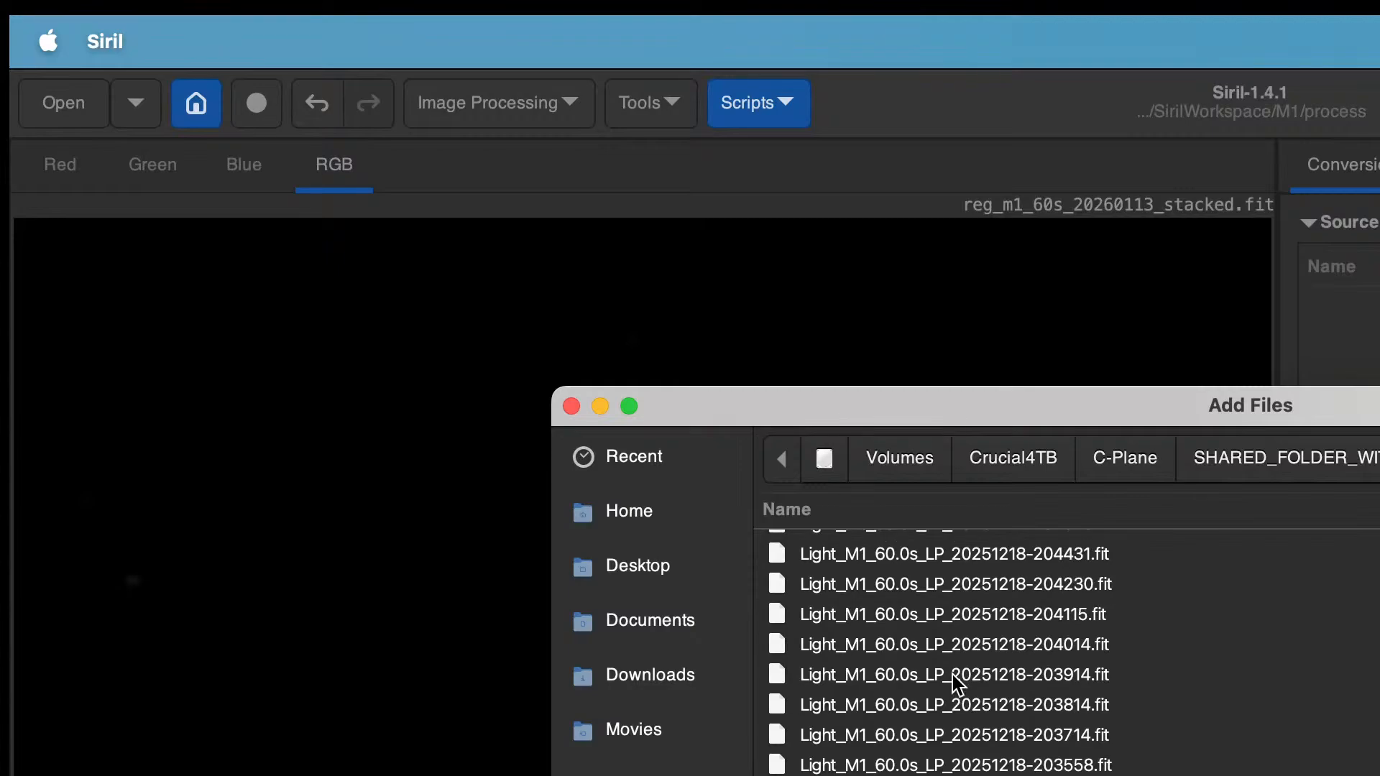
scroll(951, 675, "up", 10)
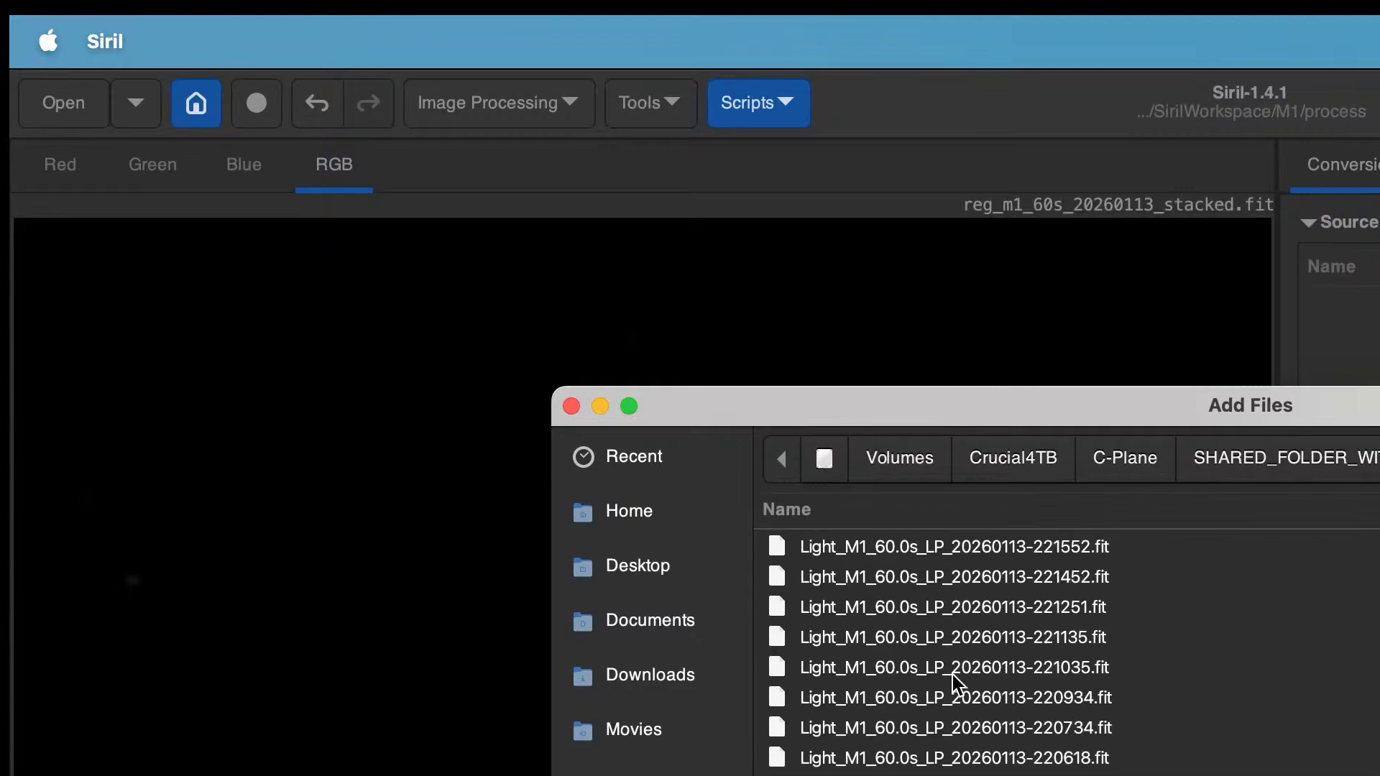
key("Up")
scroll(951, 675, "down", 10)
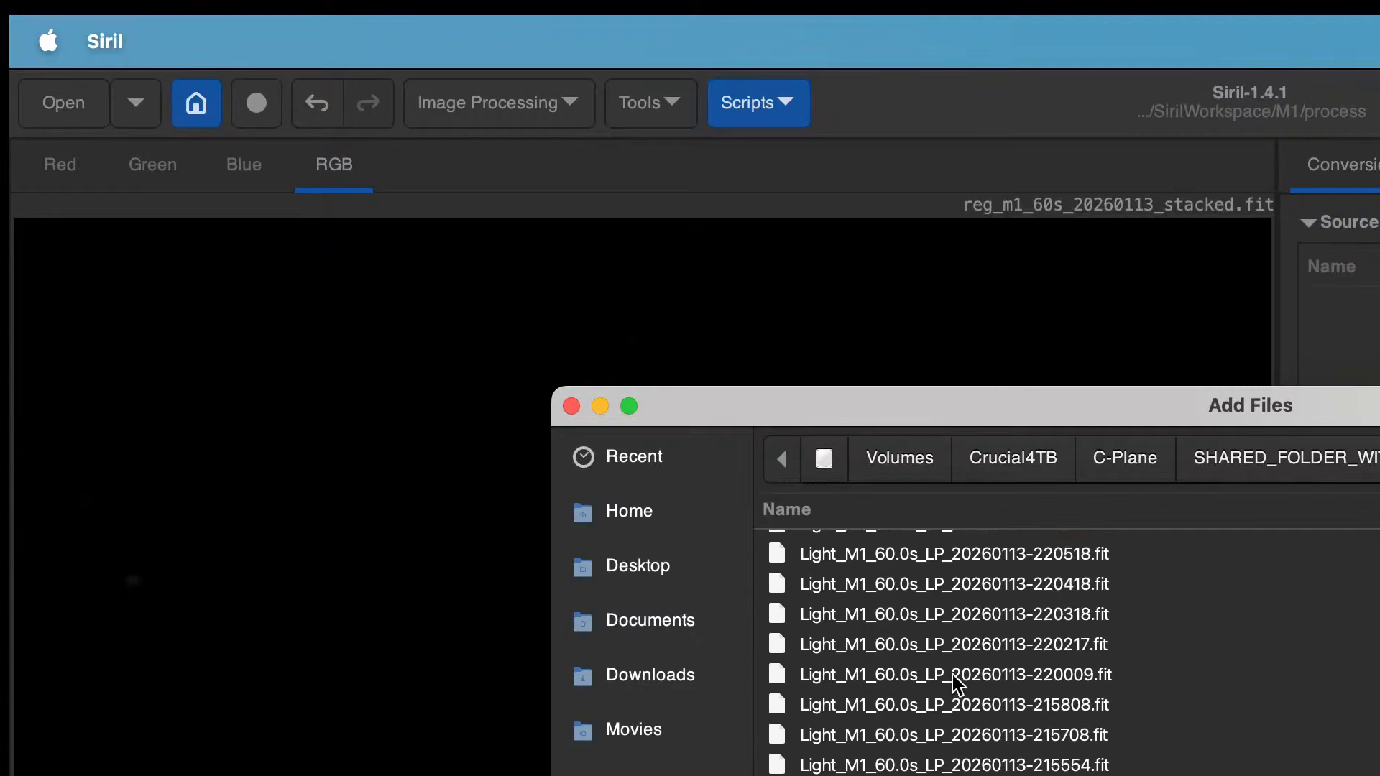
scroll(952, 675, "down", 10)
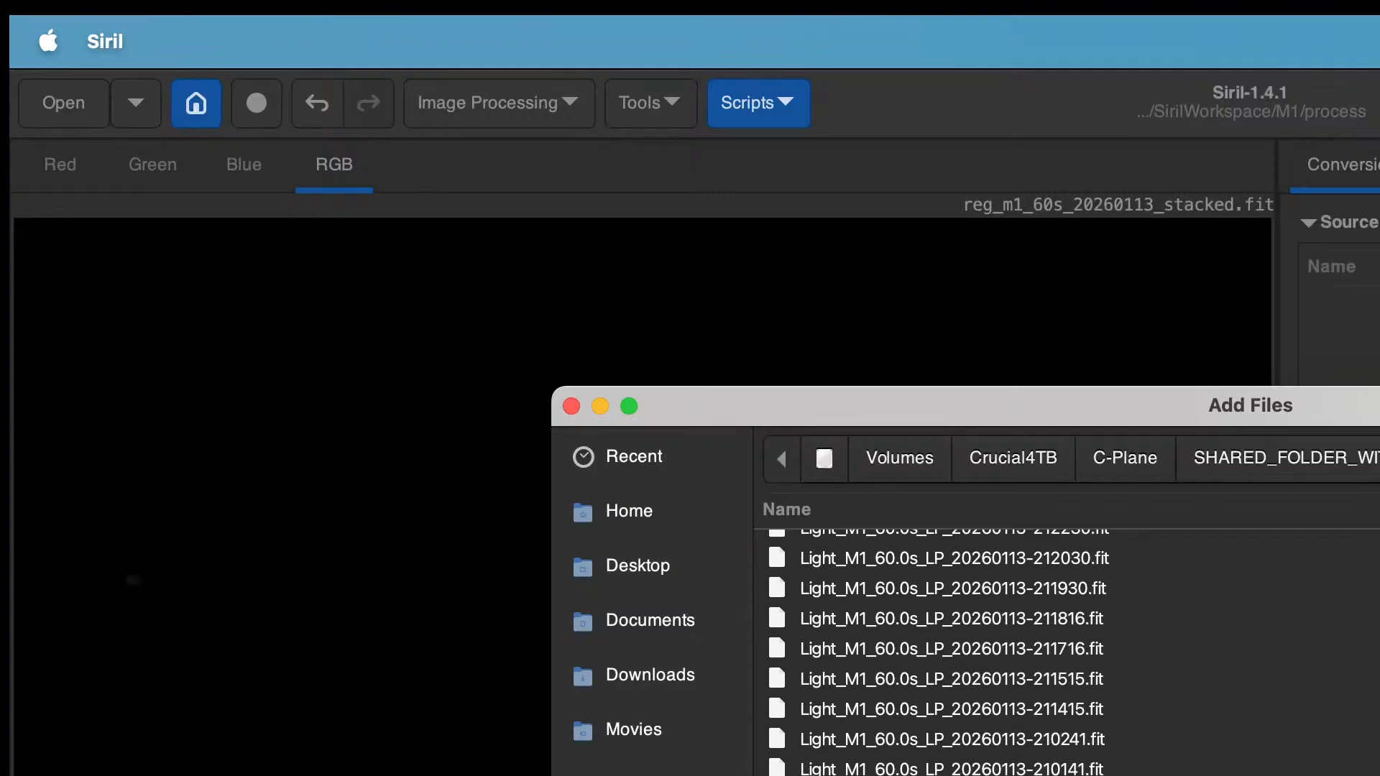
scroll(951, 675, "down", 15)
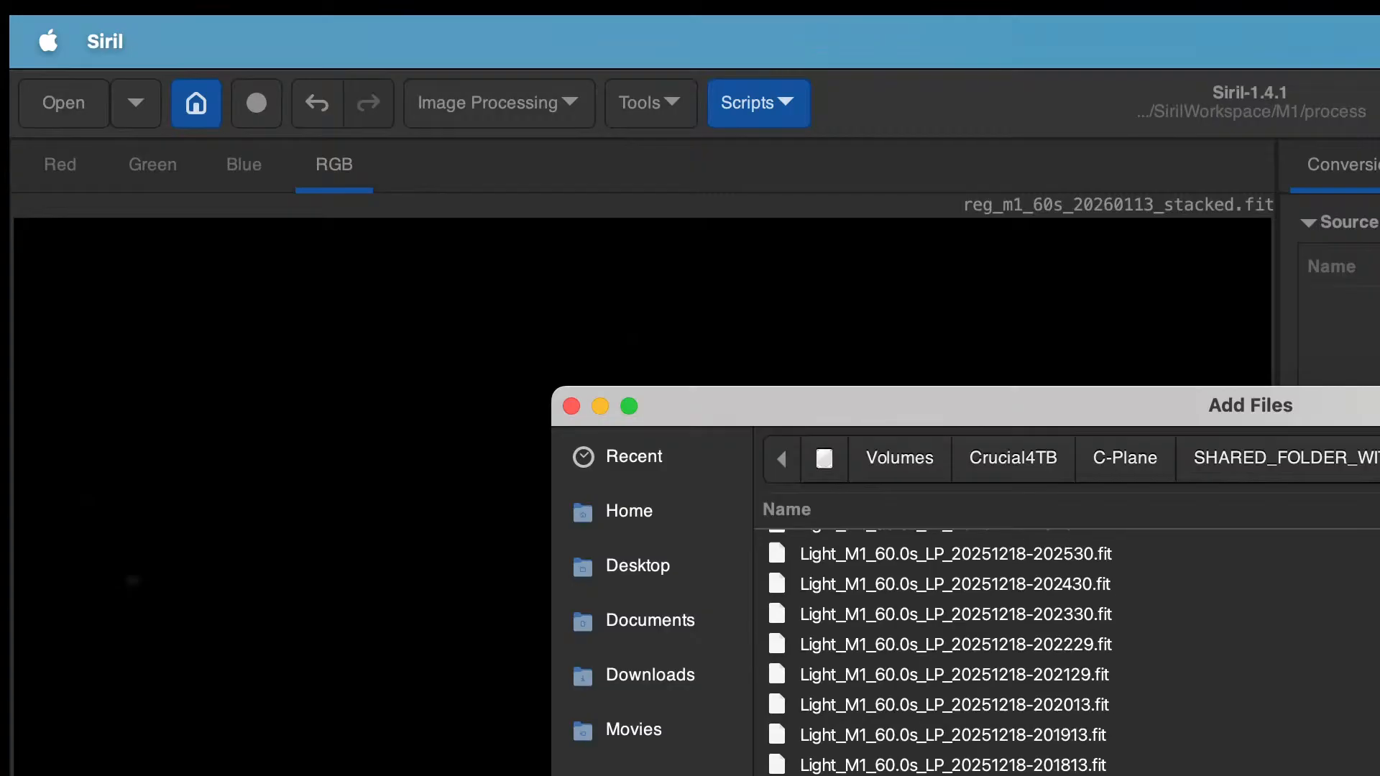
scroll(951, 675, "down", 10)
scroll(951, 675, "up", 12)
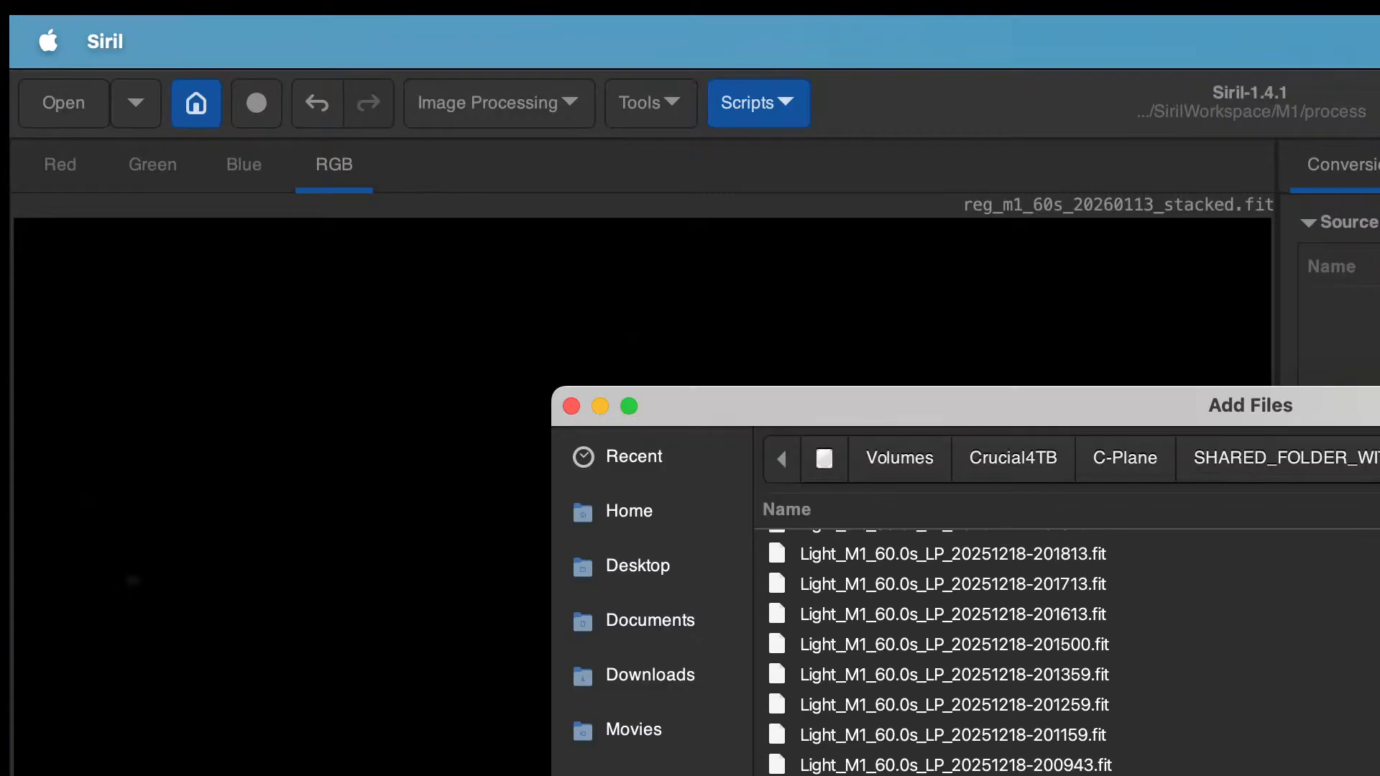
key("super+a")
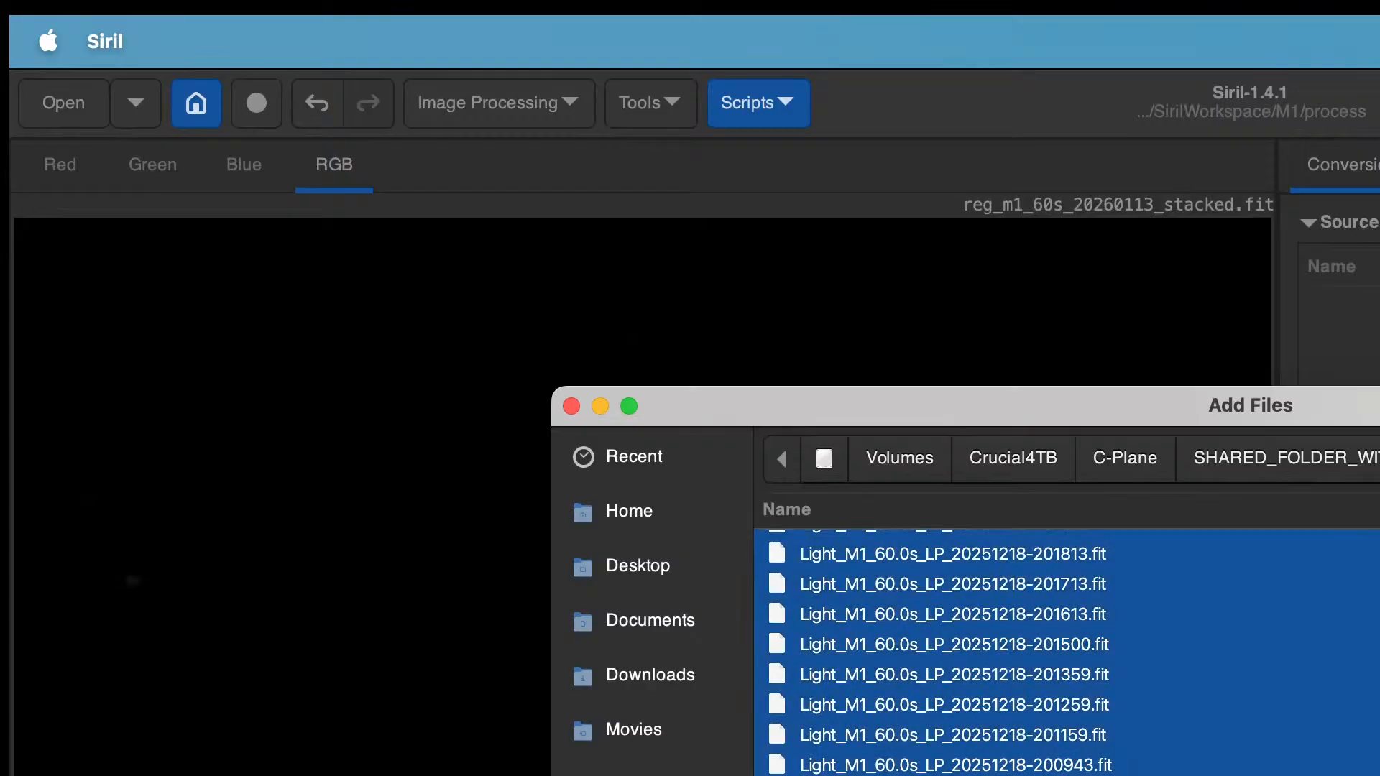
key("Return")
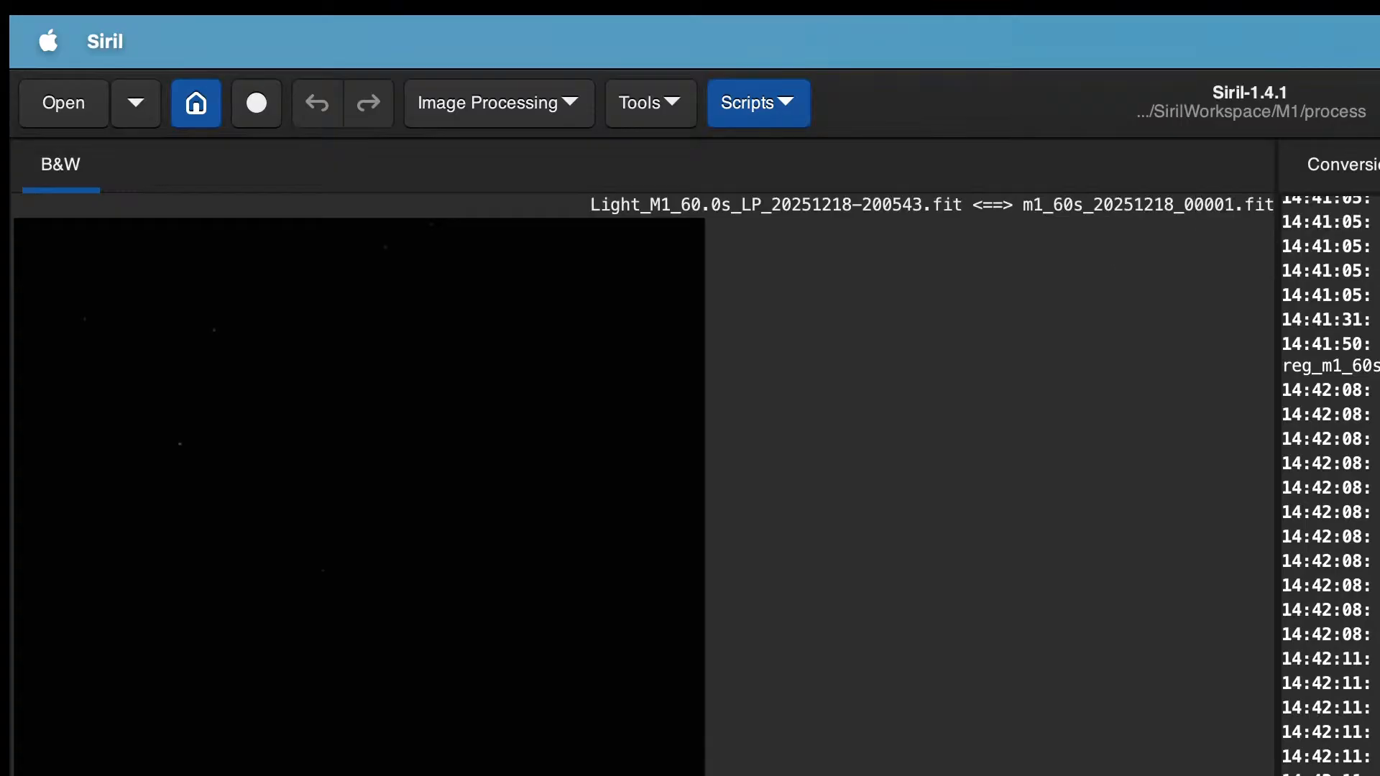
Step: Register the converted m1_60s_20251218 sequence and stack the registered frames
left_click(1379, 164)
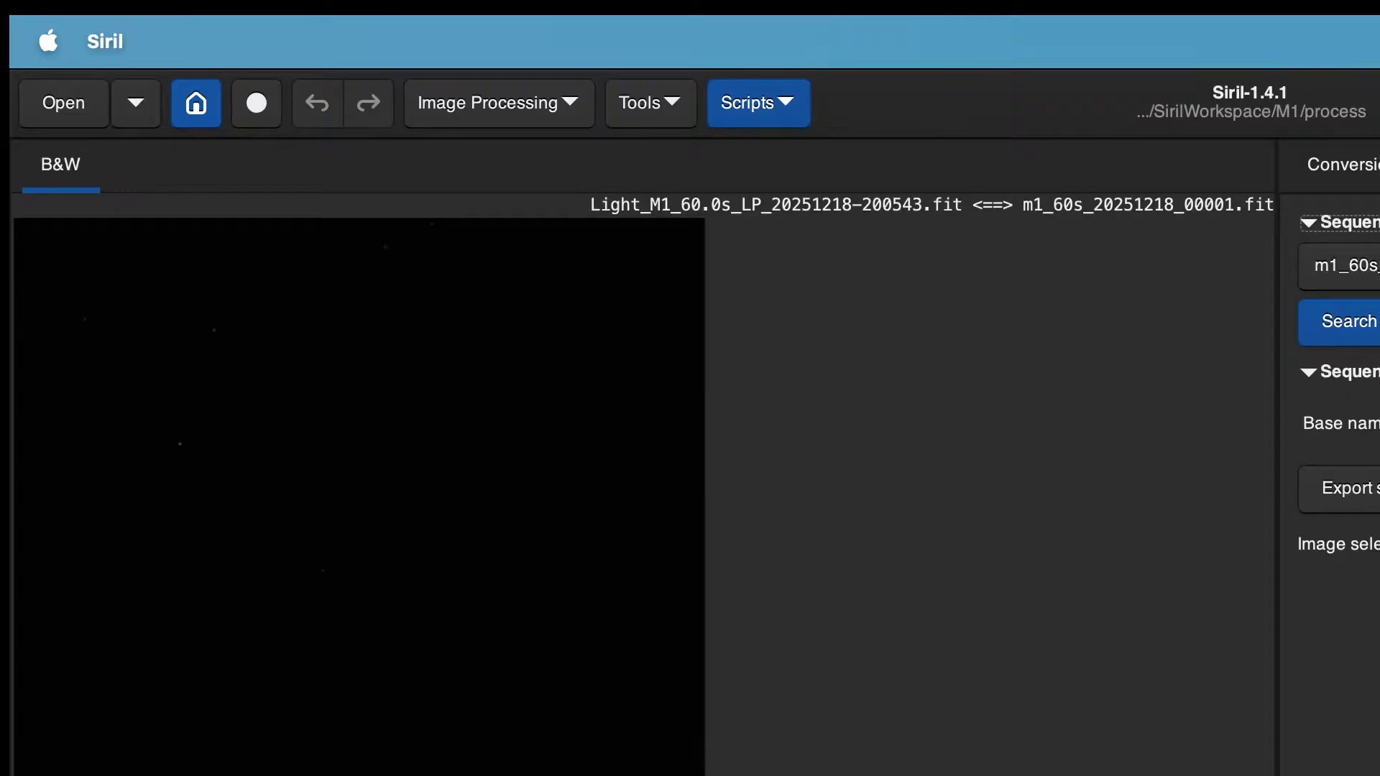
key("F4")
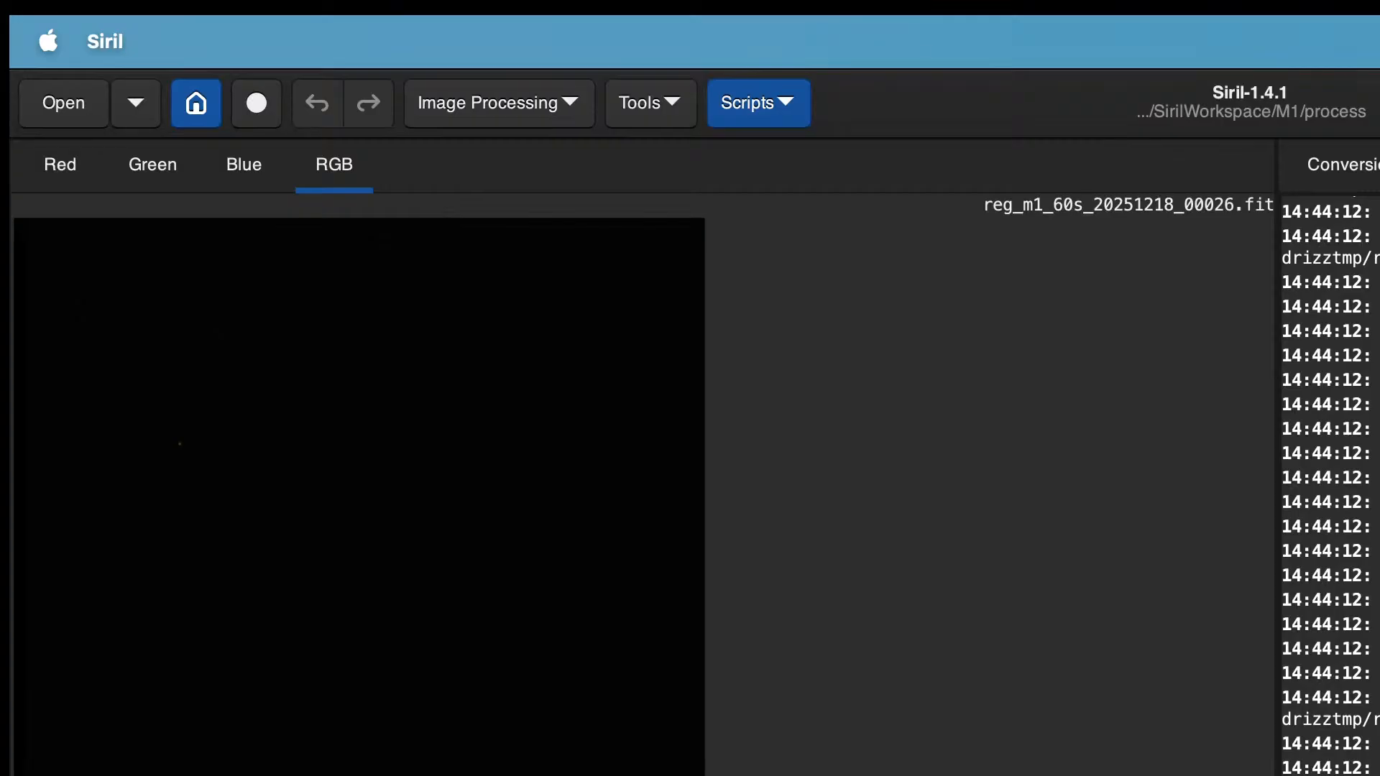
key("F6")
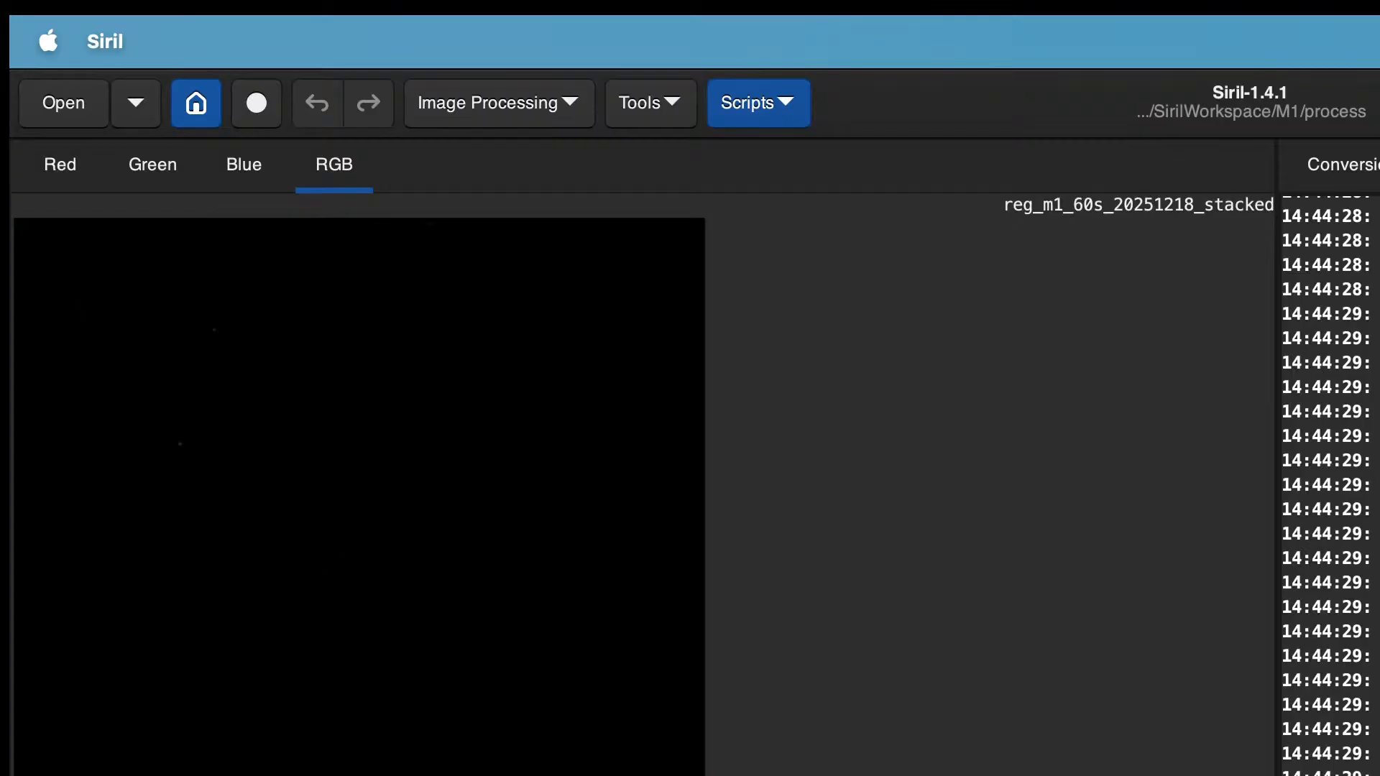
Step: Save the stacked image as reg_m1_60s_20251218_stacked.fit in the results folder
key("super+shift+s")
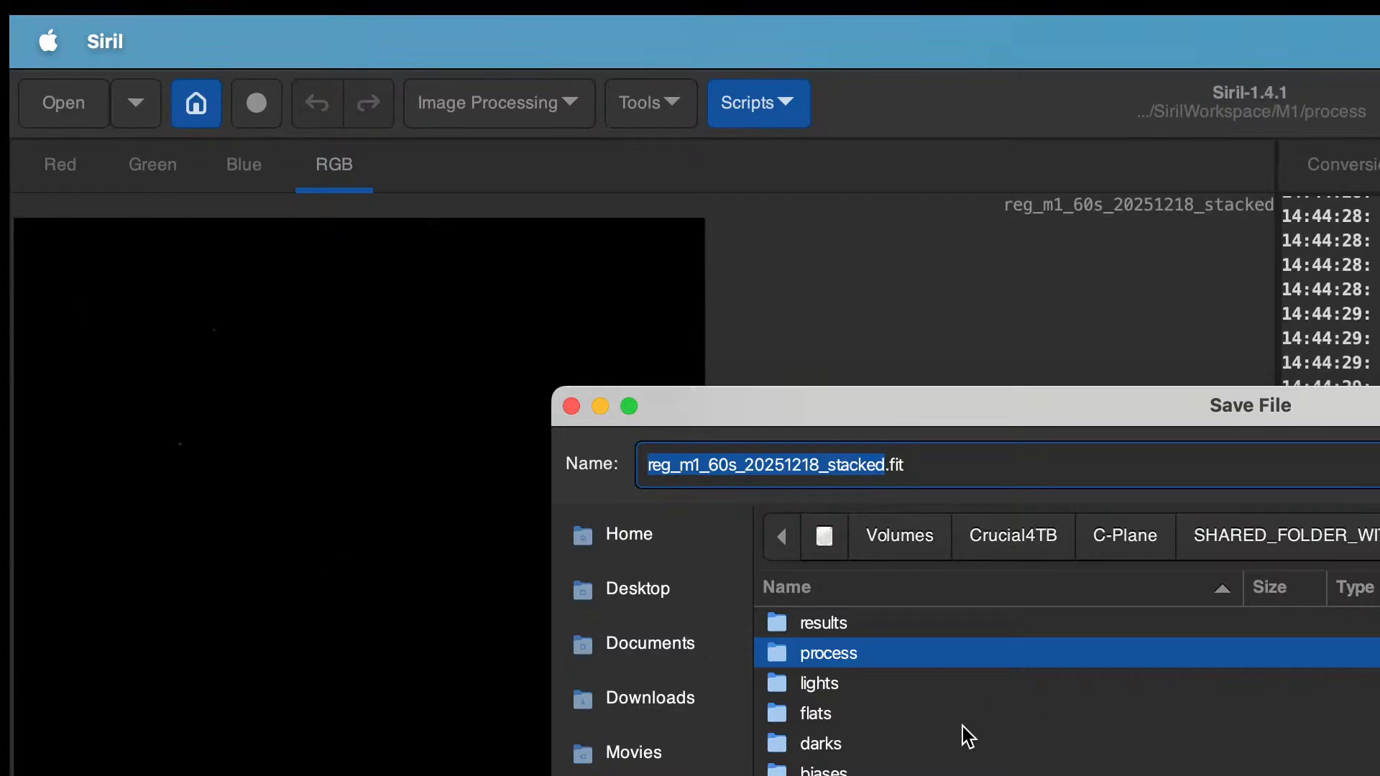
double_click(964, 623)
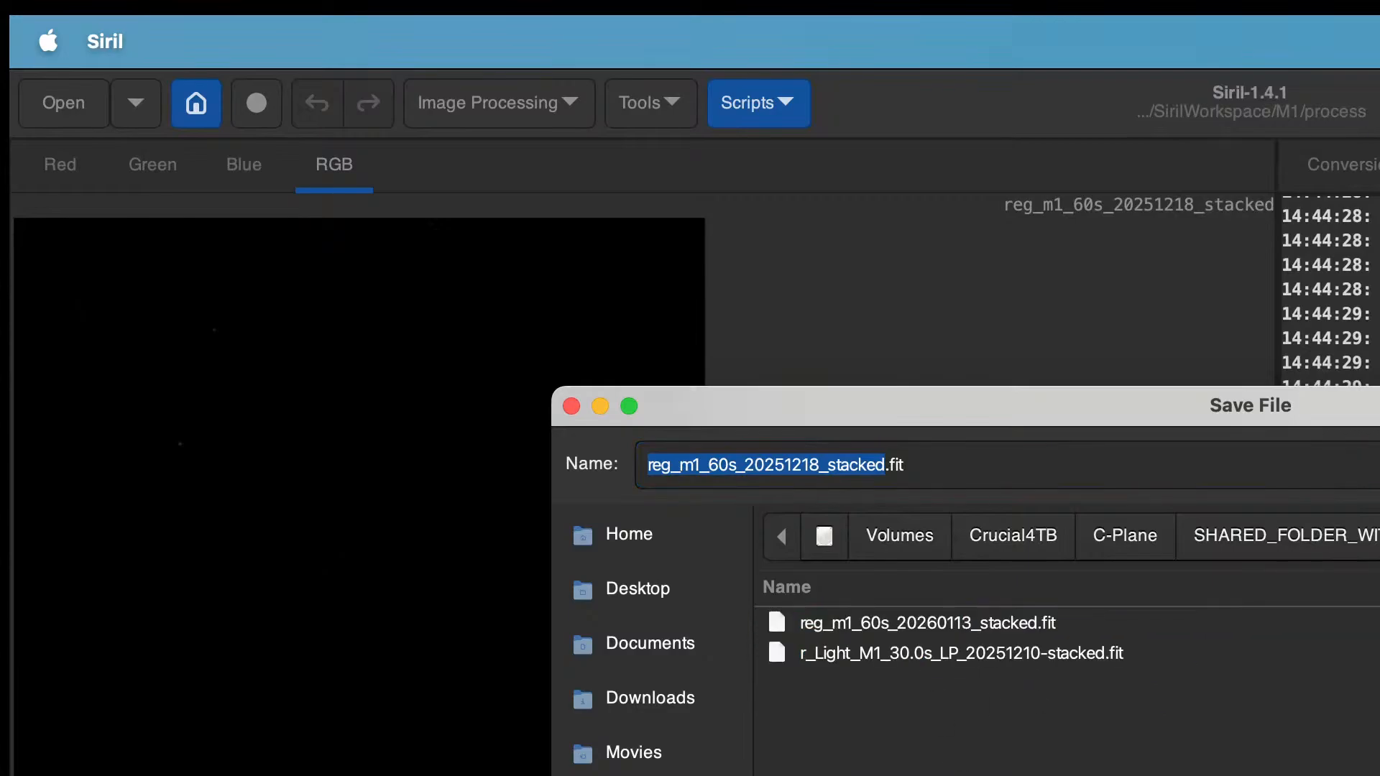
key("Return")
key("Return")
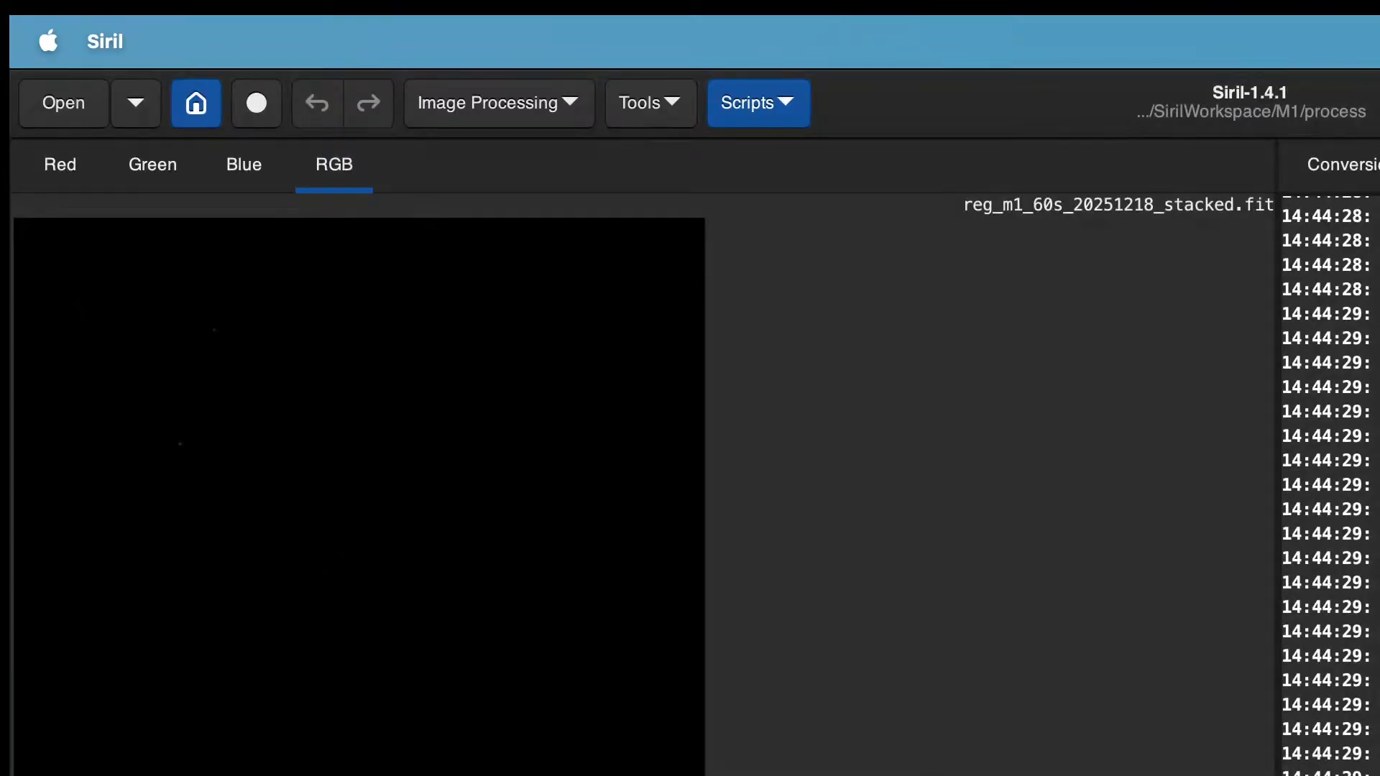
Step: Plate-solve the stacked image with the Image Plate Solver
left_click(667, 118)
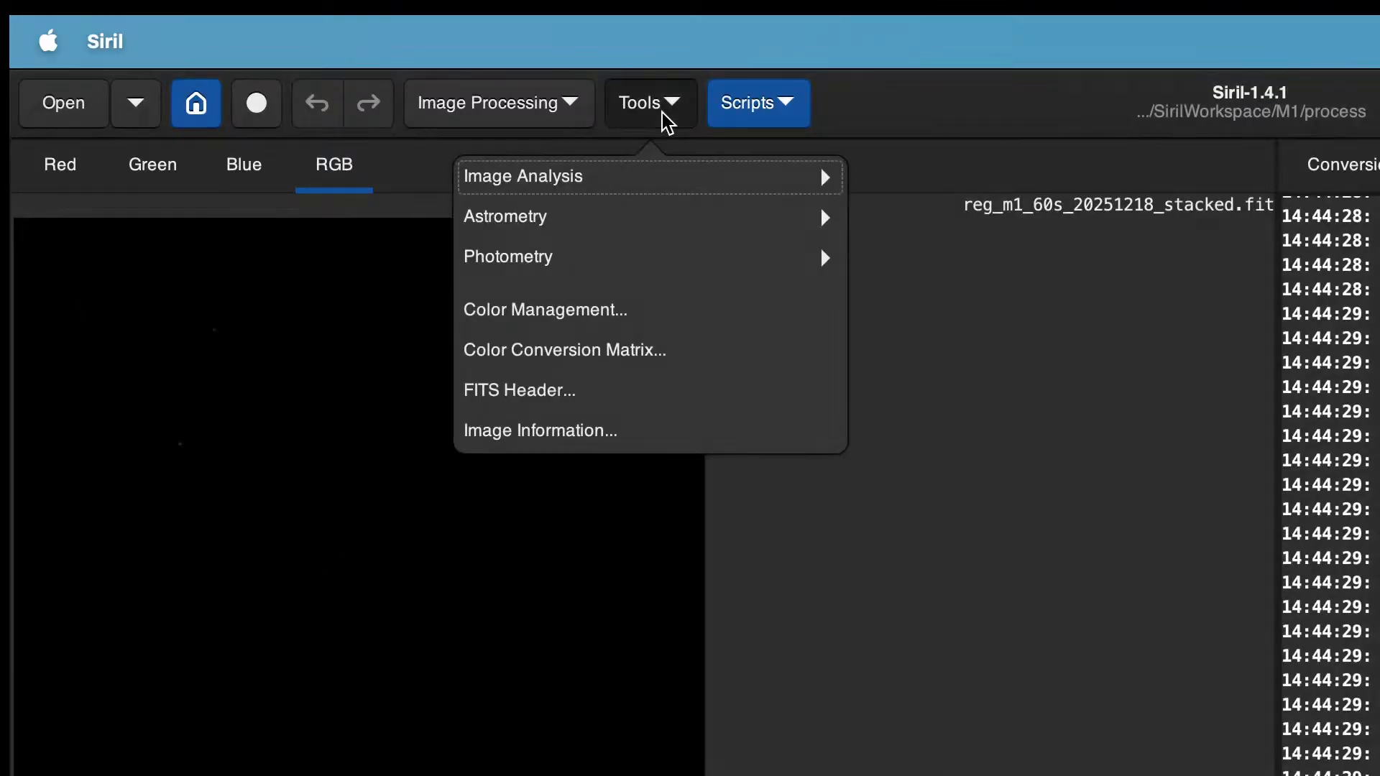
left_click(714, 219)
left_click(713, 224)
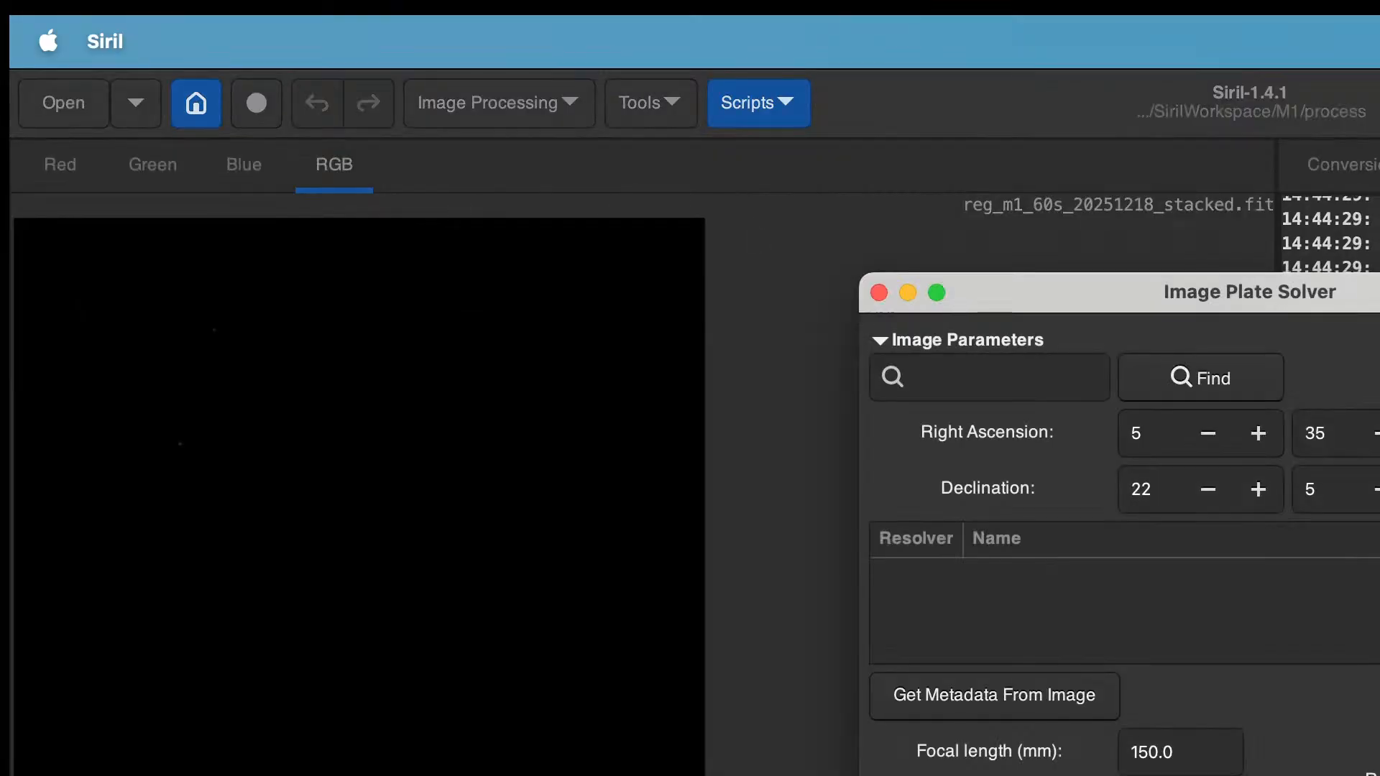
left_click(662, 116)
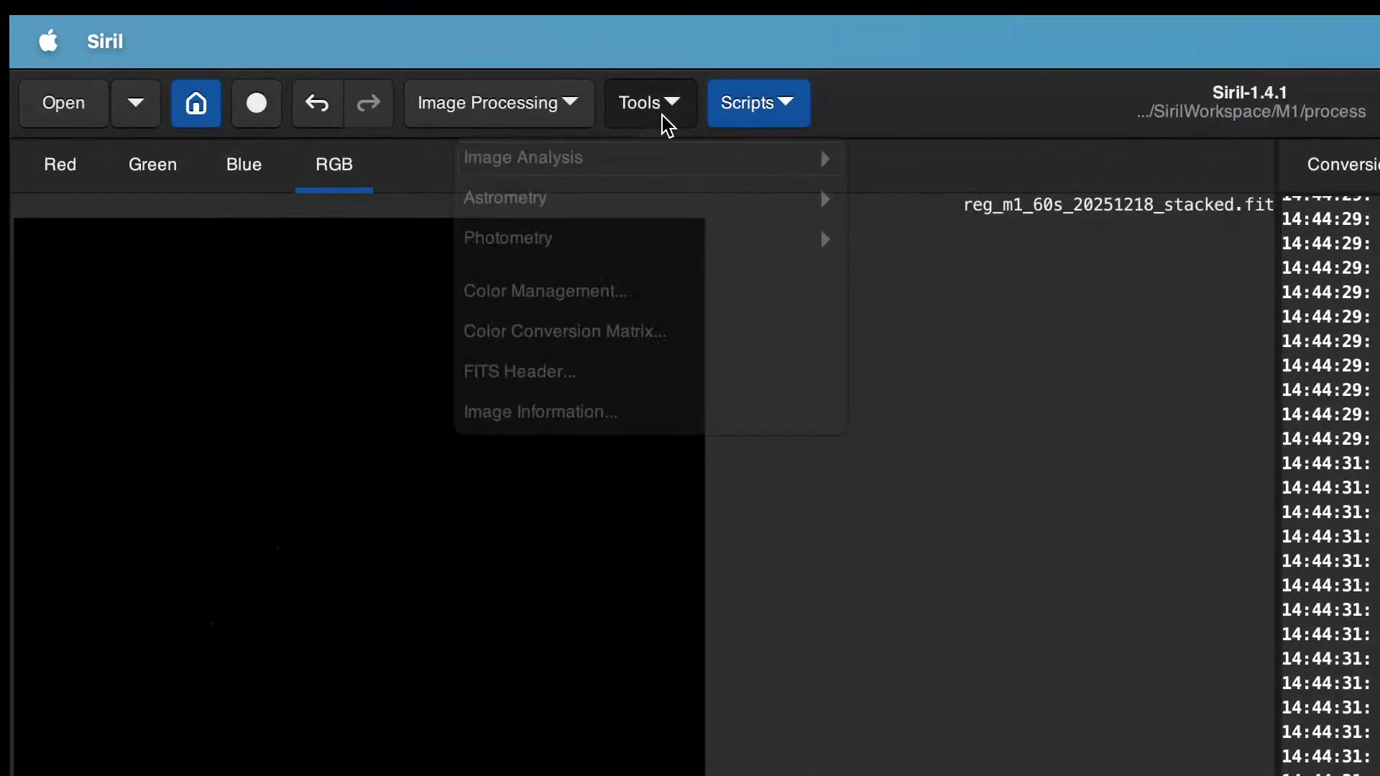
Step: Apply photometric colour calibration to the plate-solved image
left_click(552, 123)
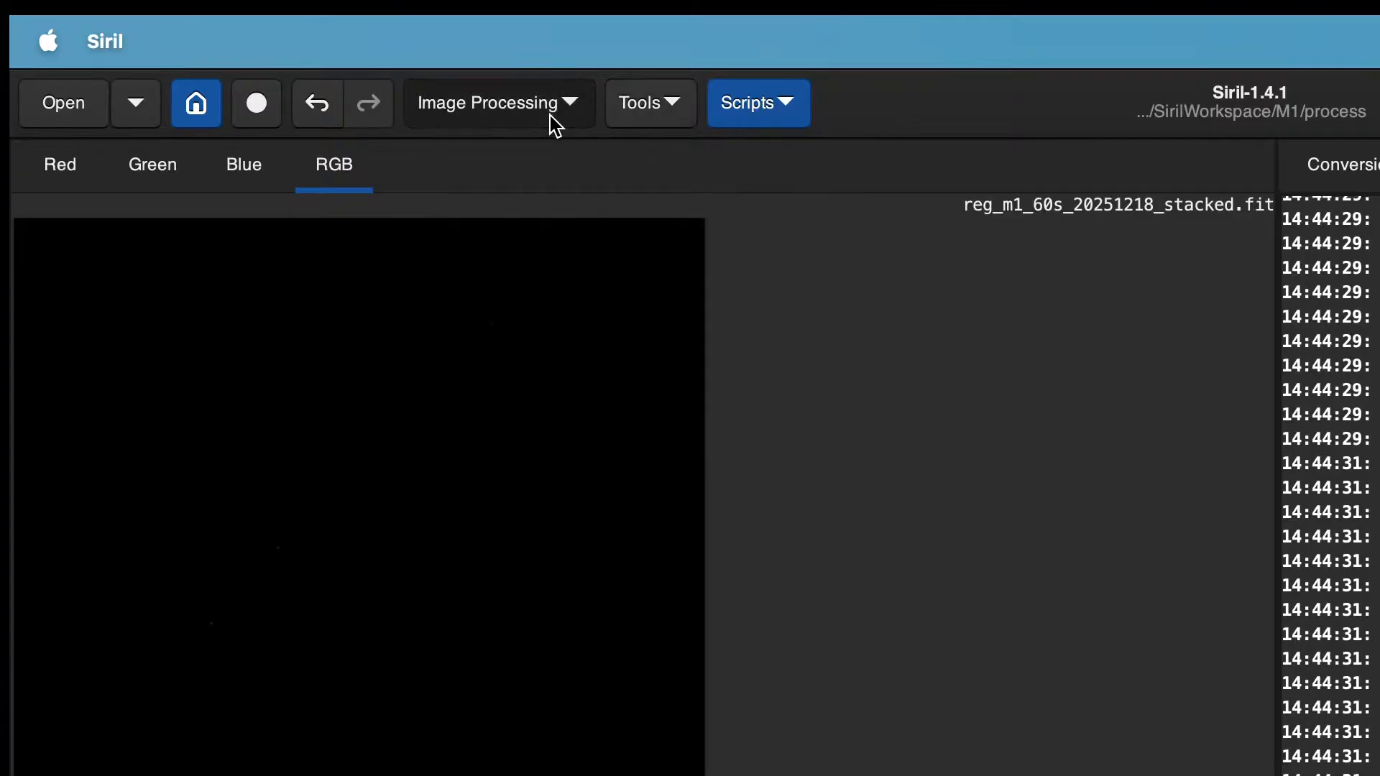
left_click(555, 125)
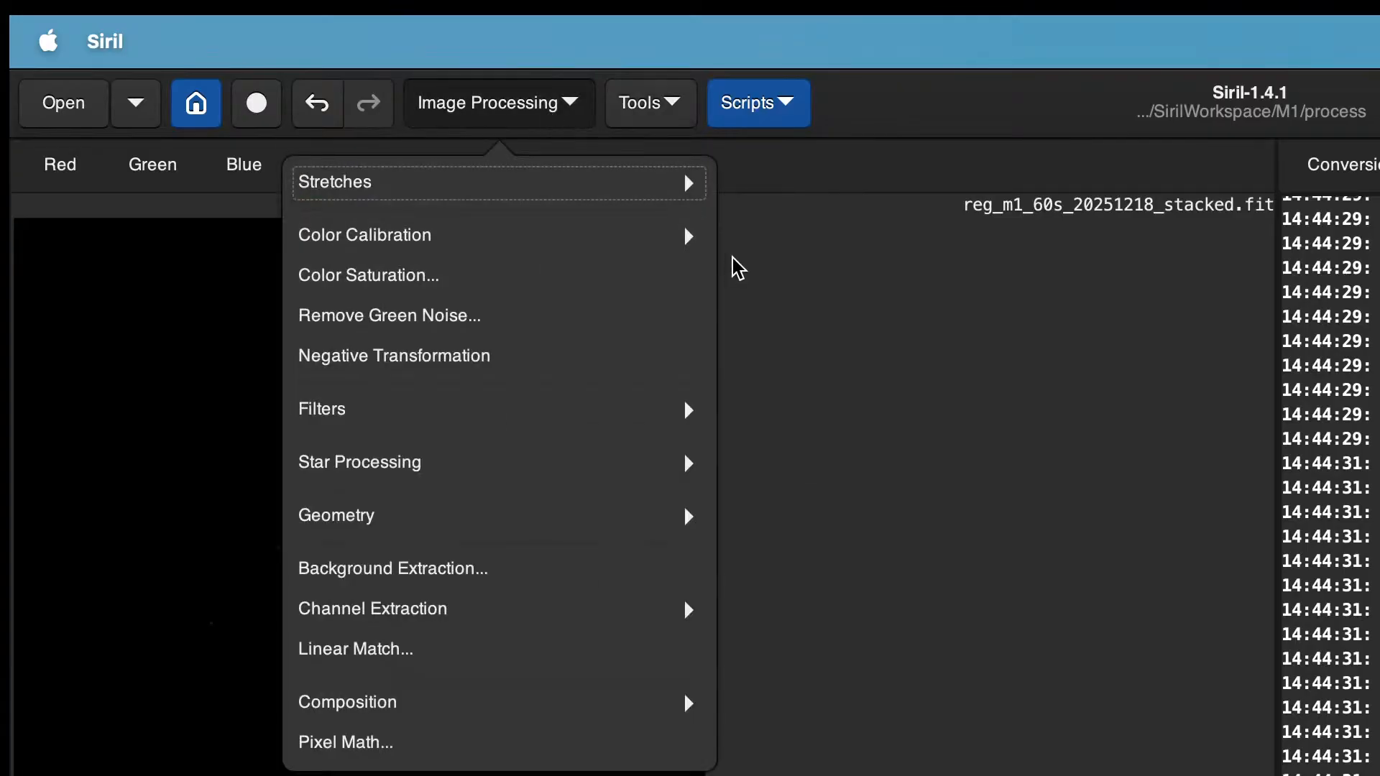
left_click(699, 237)
left_click(635, 271)
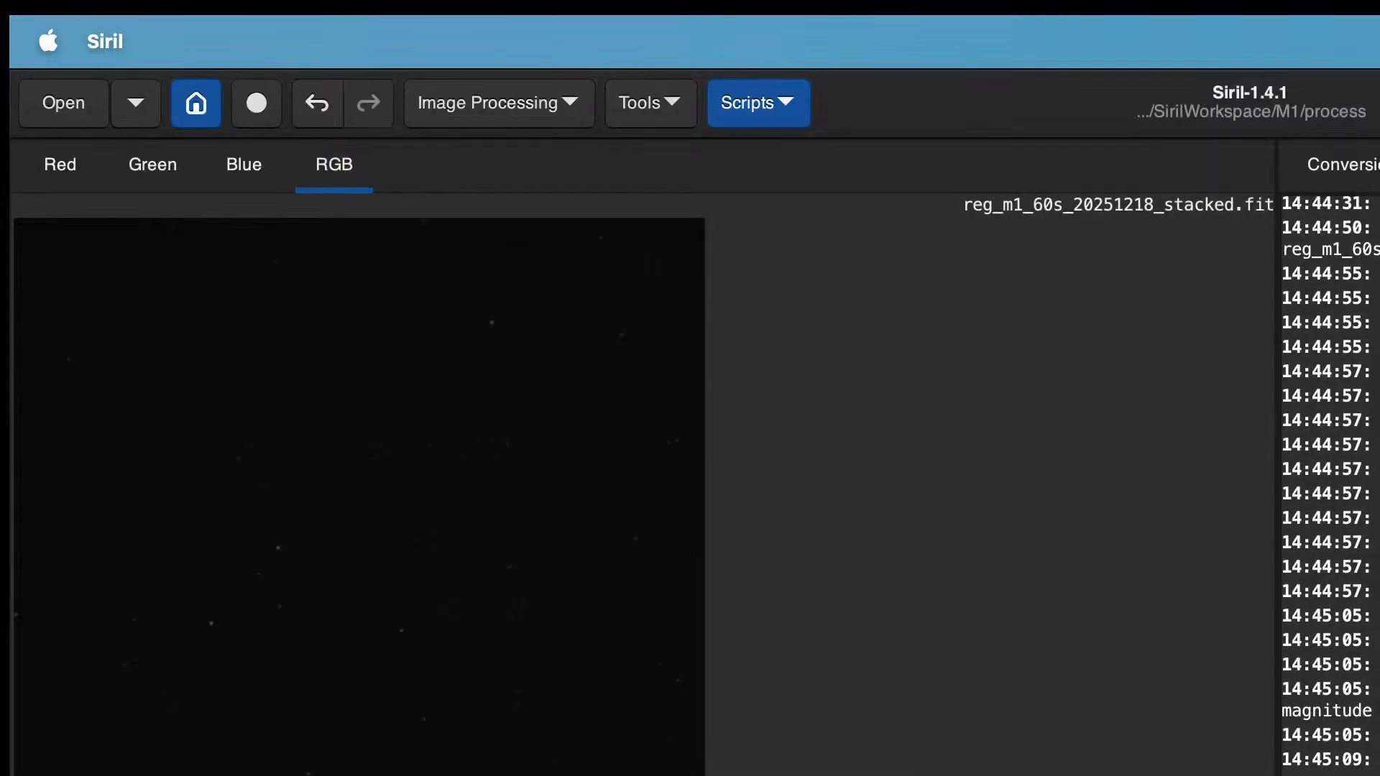
Step: Remove green noise with SCNR using average neutral, amount 1.00 and preserve lightness
left_click(549, 113)
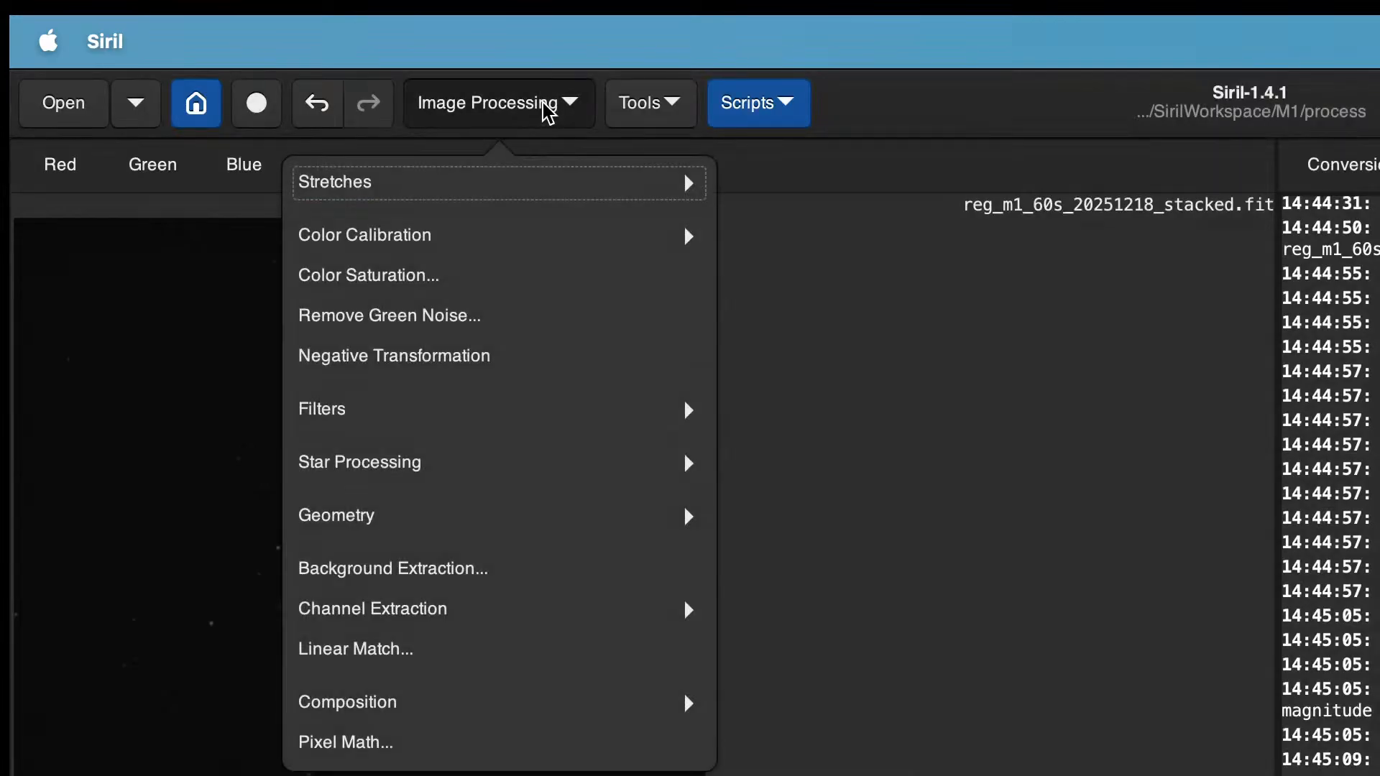
left_click(548, 323)
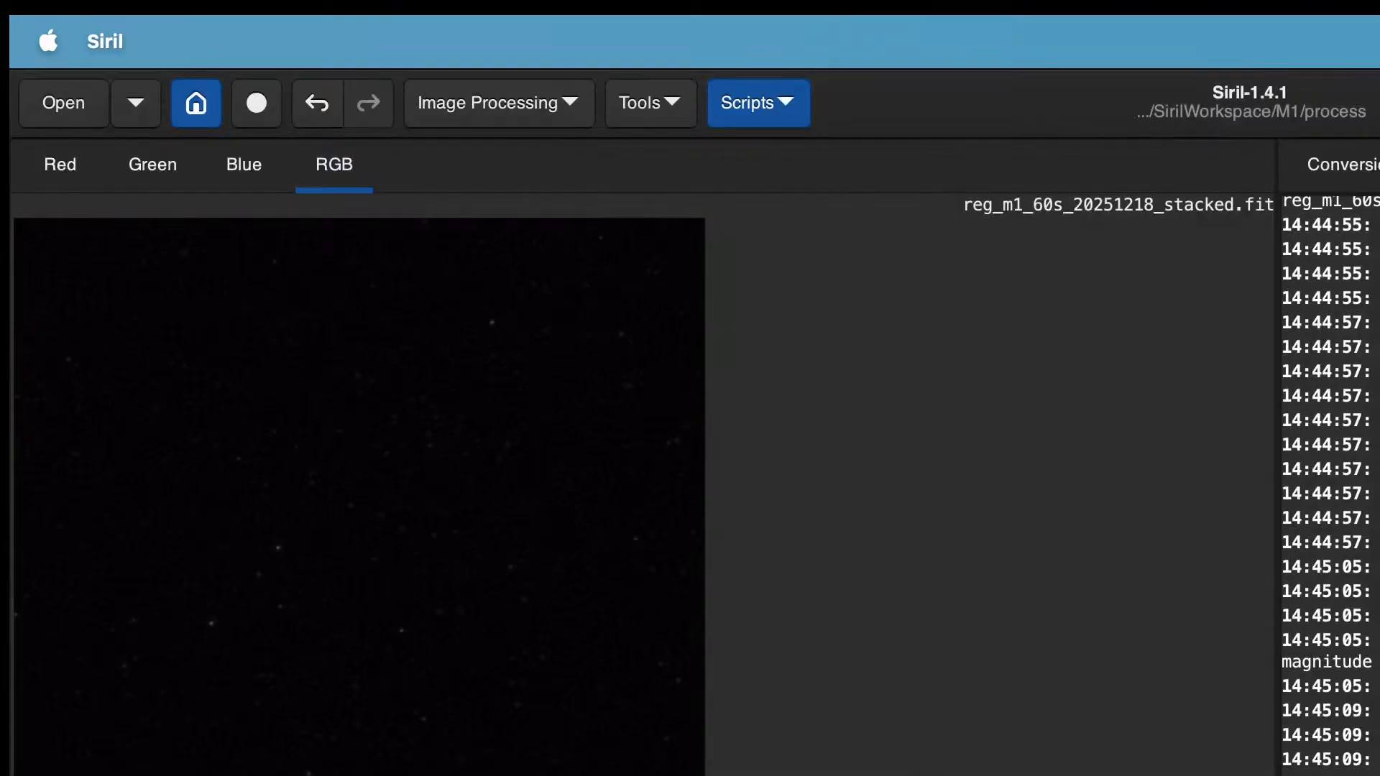
left_click(755, 128)
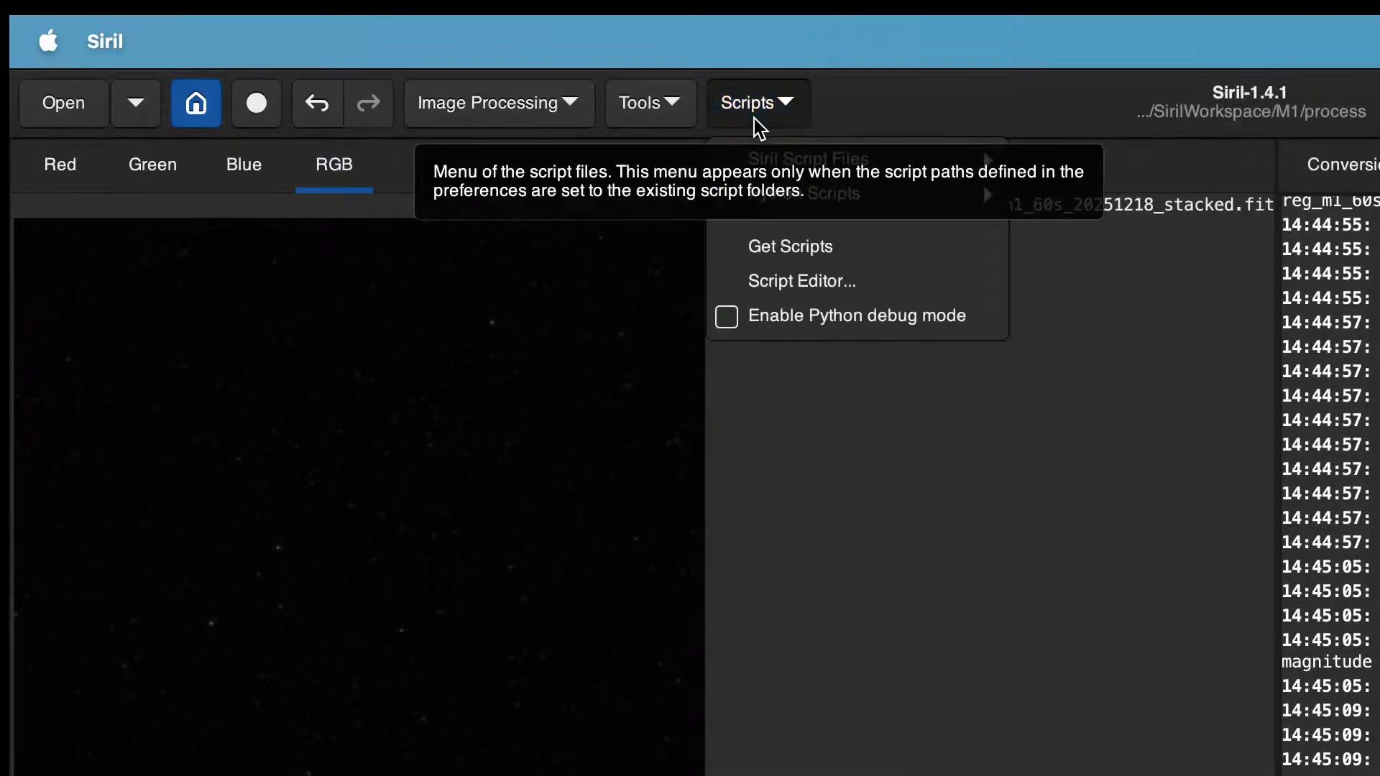
left_click(320, 108)
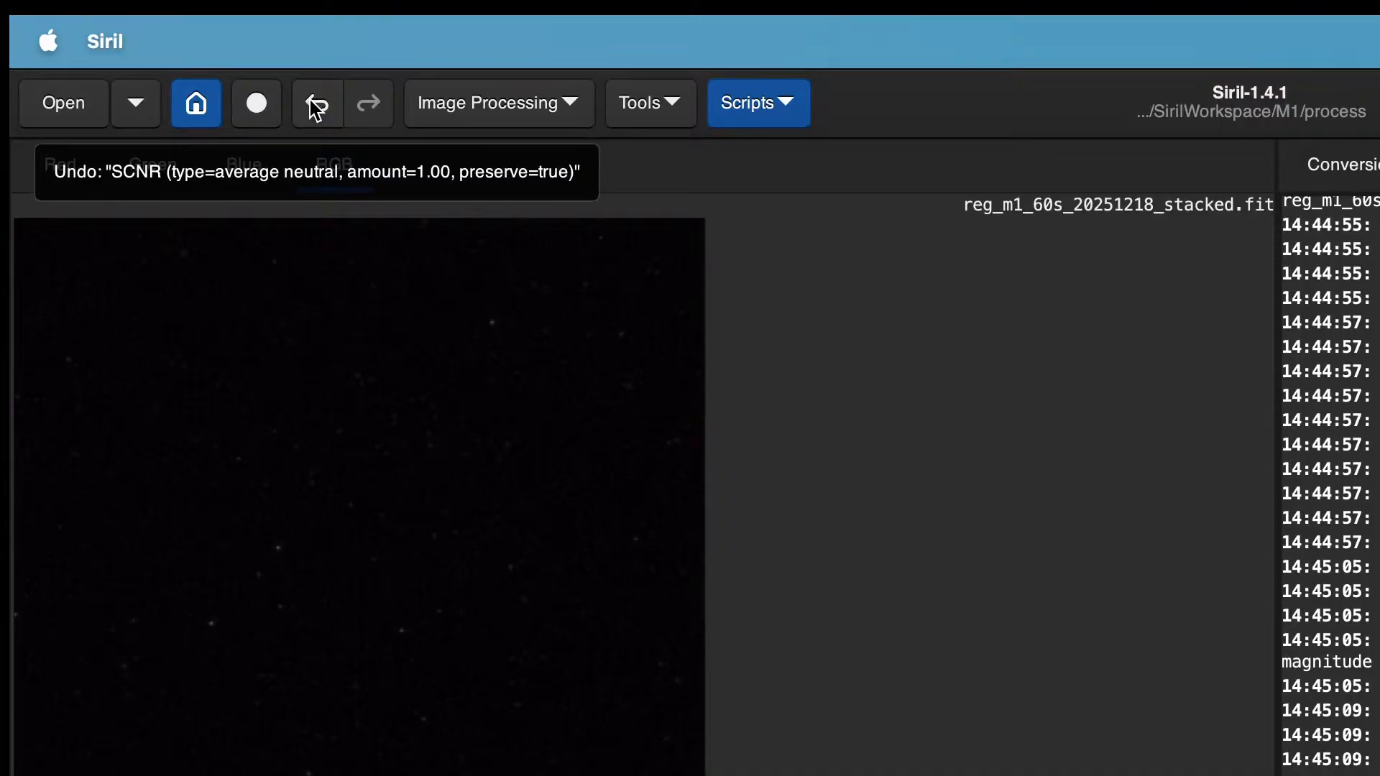
Step: Undo the SCNR green-noise removal on the stacked image
left_click(315, 112)
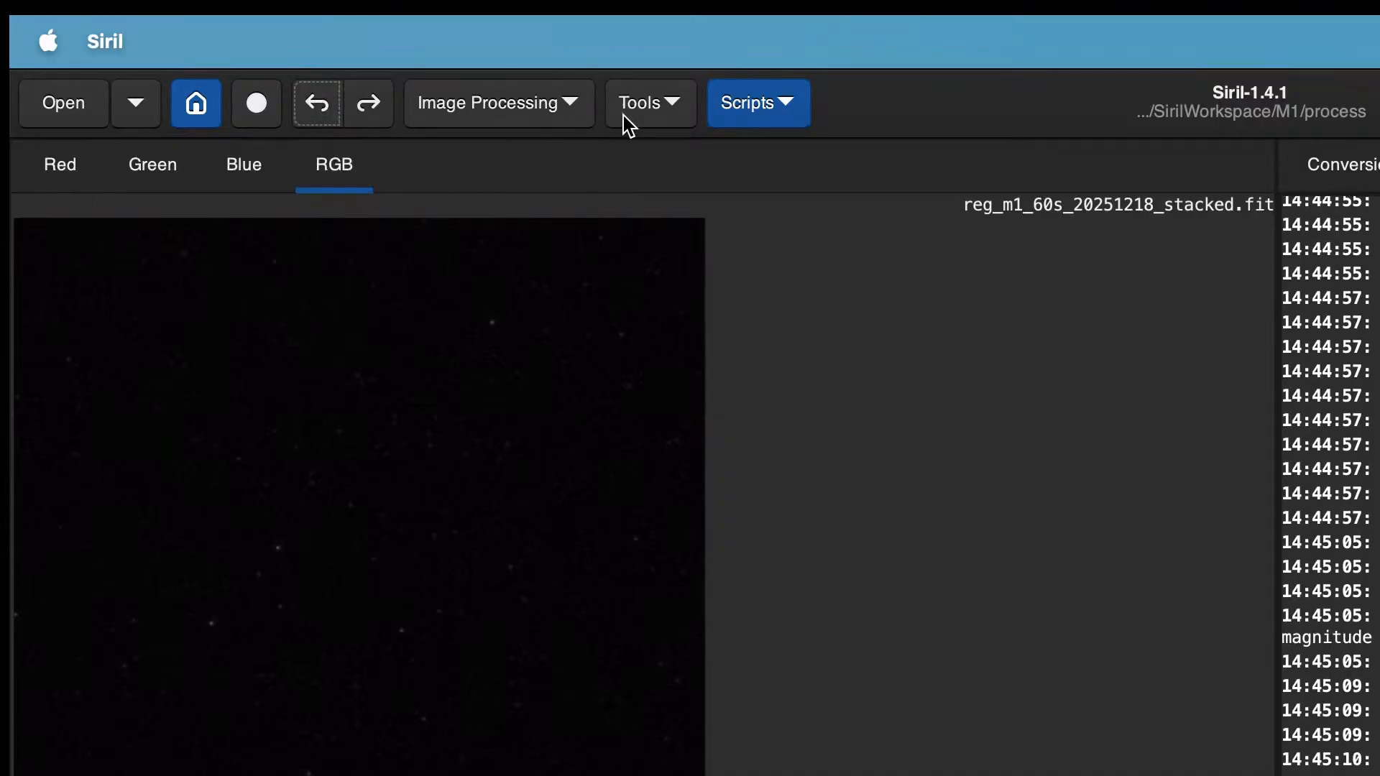
Step: Try stretching the image with the VeraLux HyperMetric script and undo the stretch
left_click(762, 99)
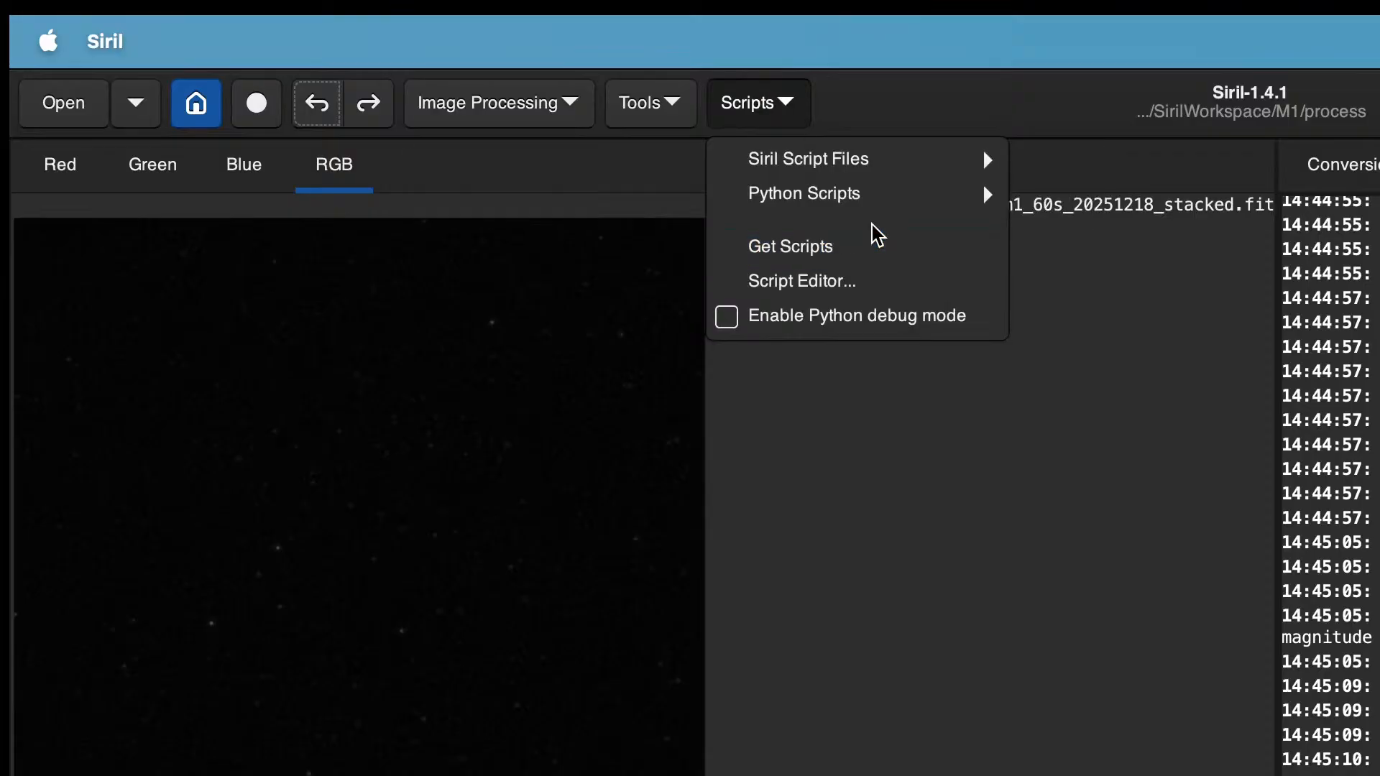
mouse_move(899, 204)
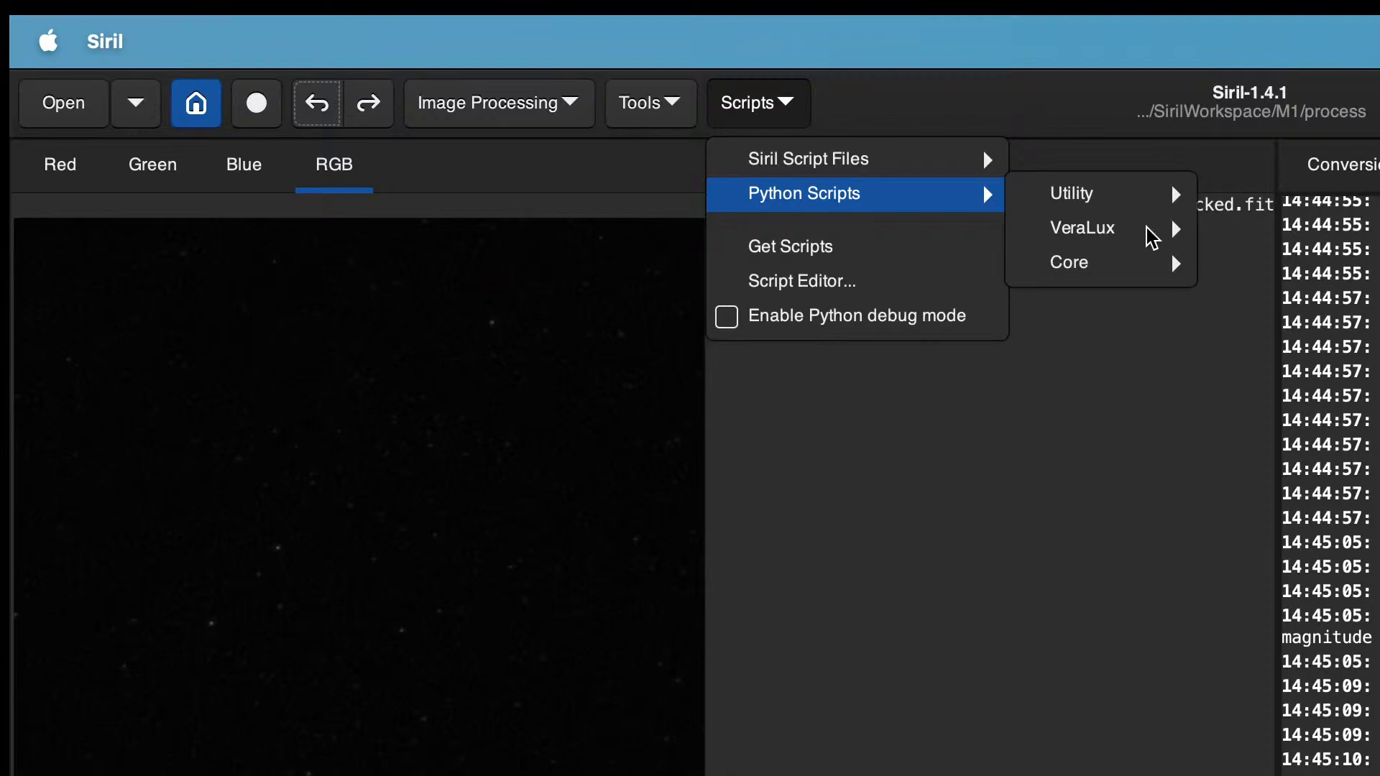
mouse_move(1096, 232)
left_click(1308, 263)
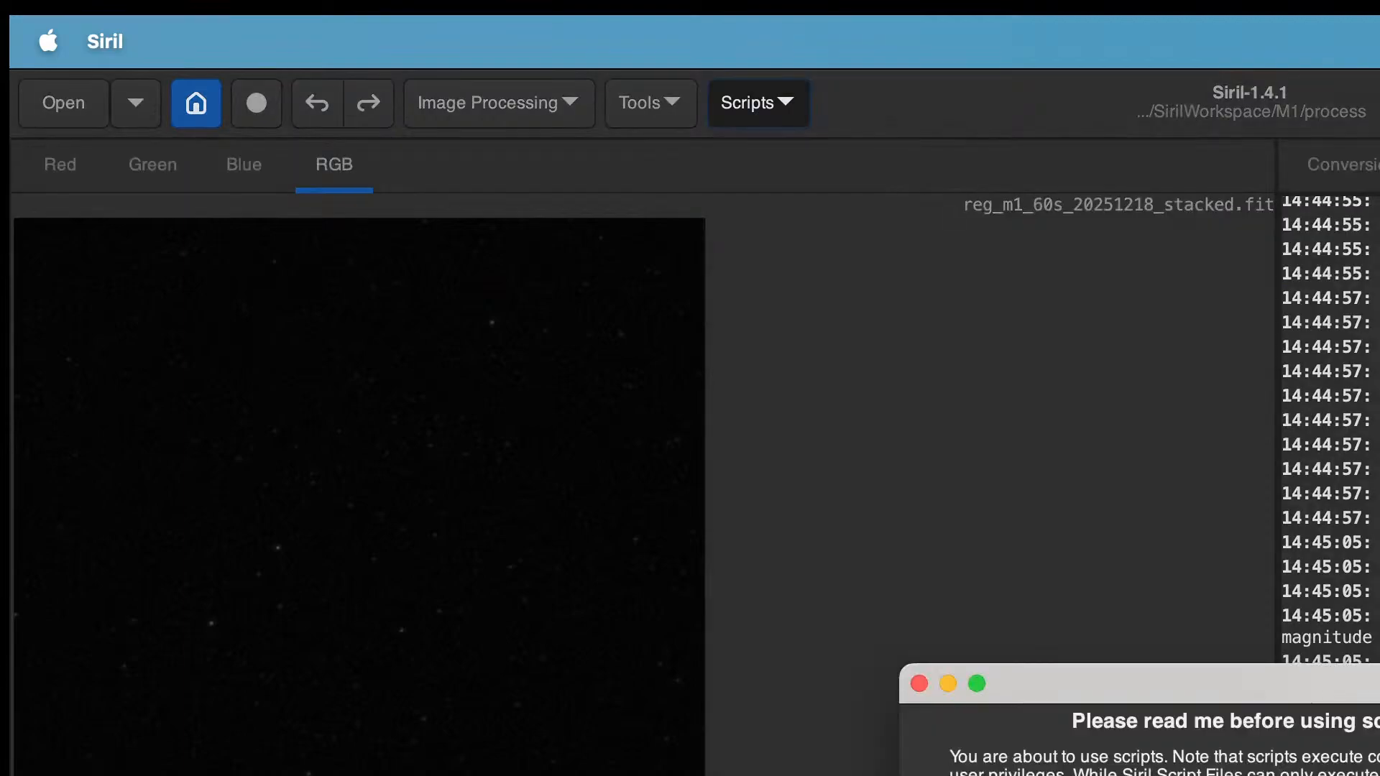
key("Return")
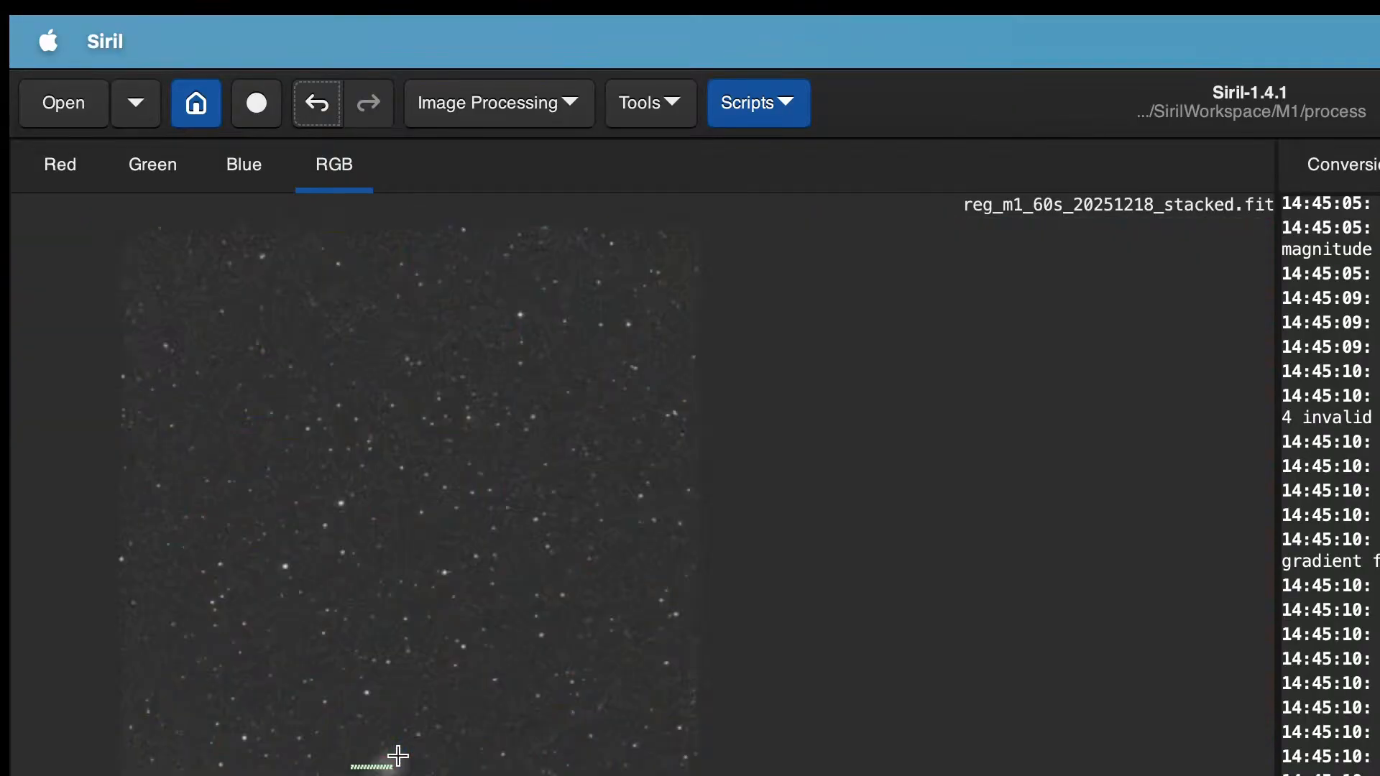
scroll(397, 756, "down", 2)
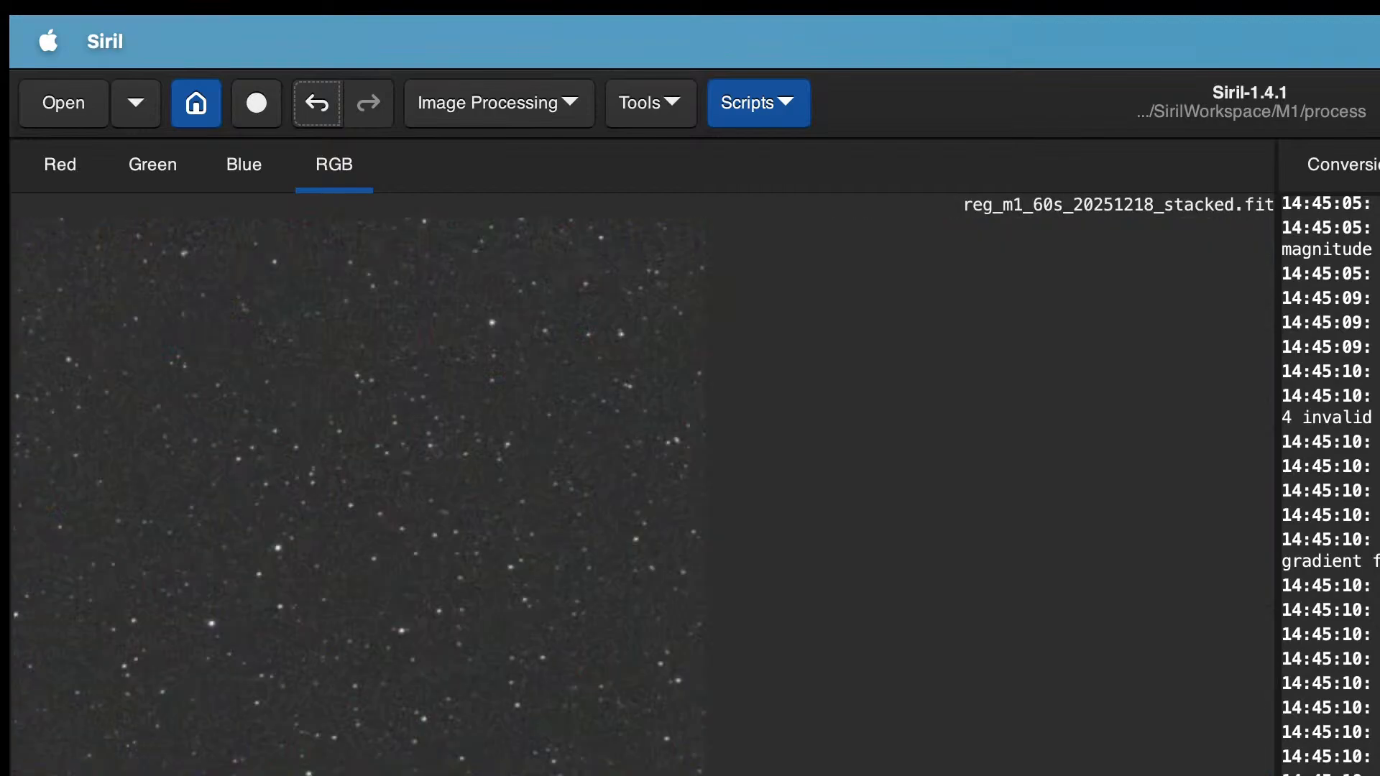
left_click(315, 122)
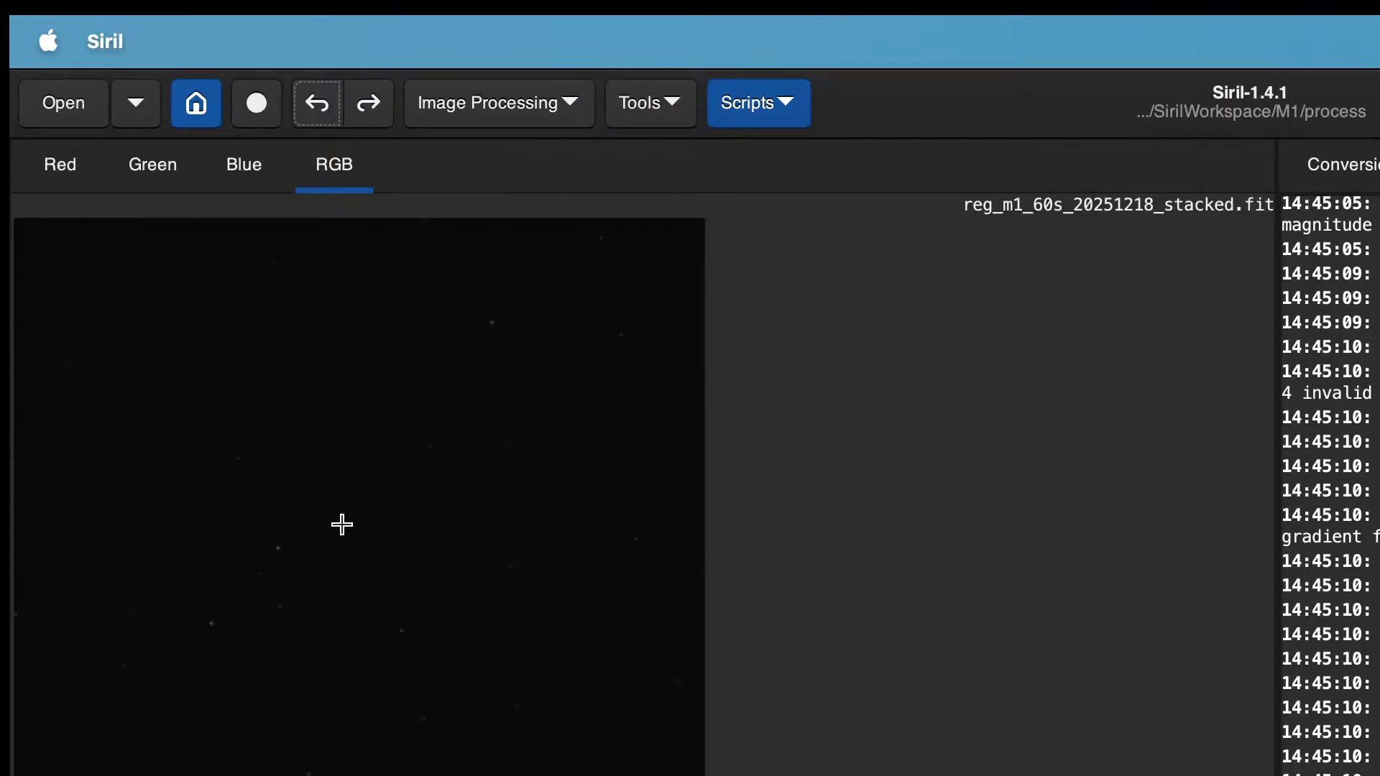
Step: Stretch the stacked image with the VeraLux HyperMetric script
left_click_drag(342, 523, 417, 544)
left_click(449, 618)
left_click(764, 100)
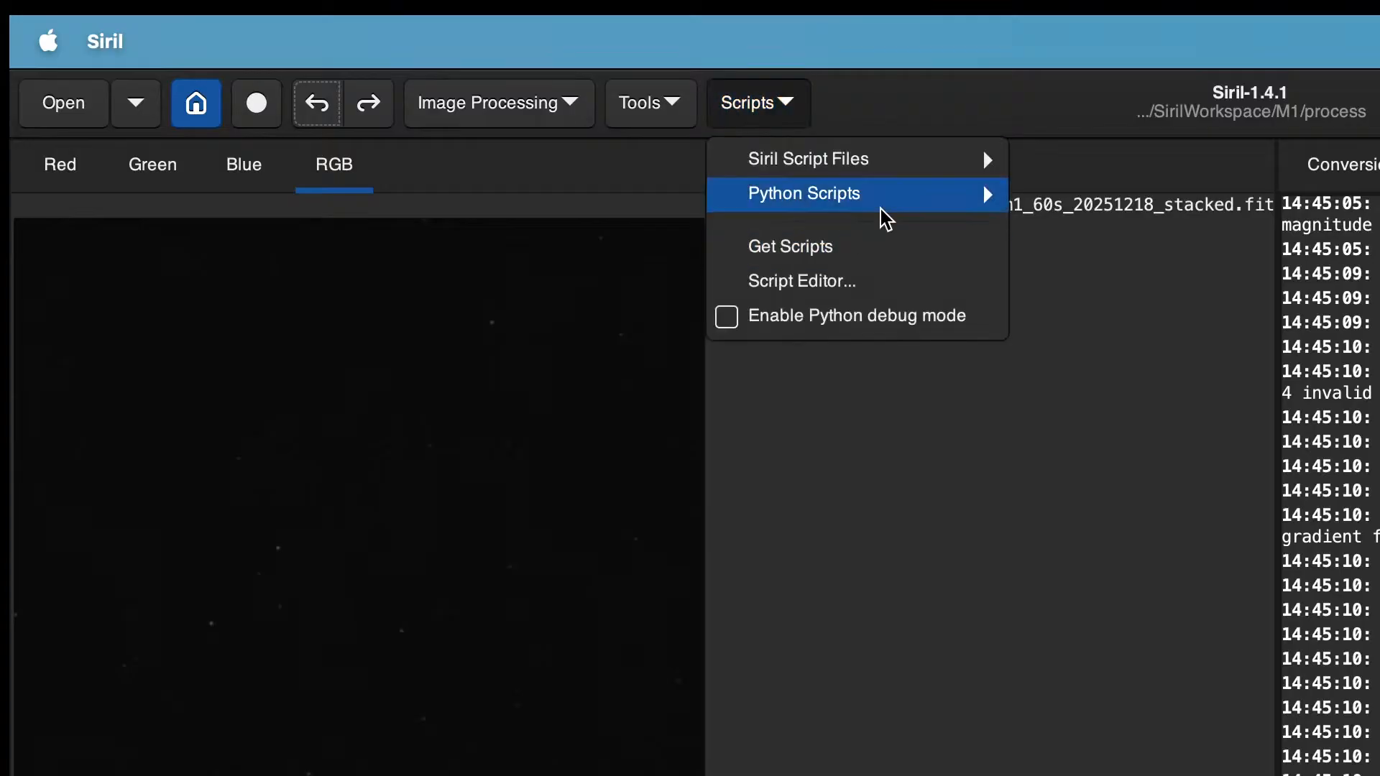
mouse_move(930, 204)
mouse_move(1110, 234)
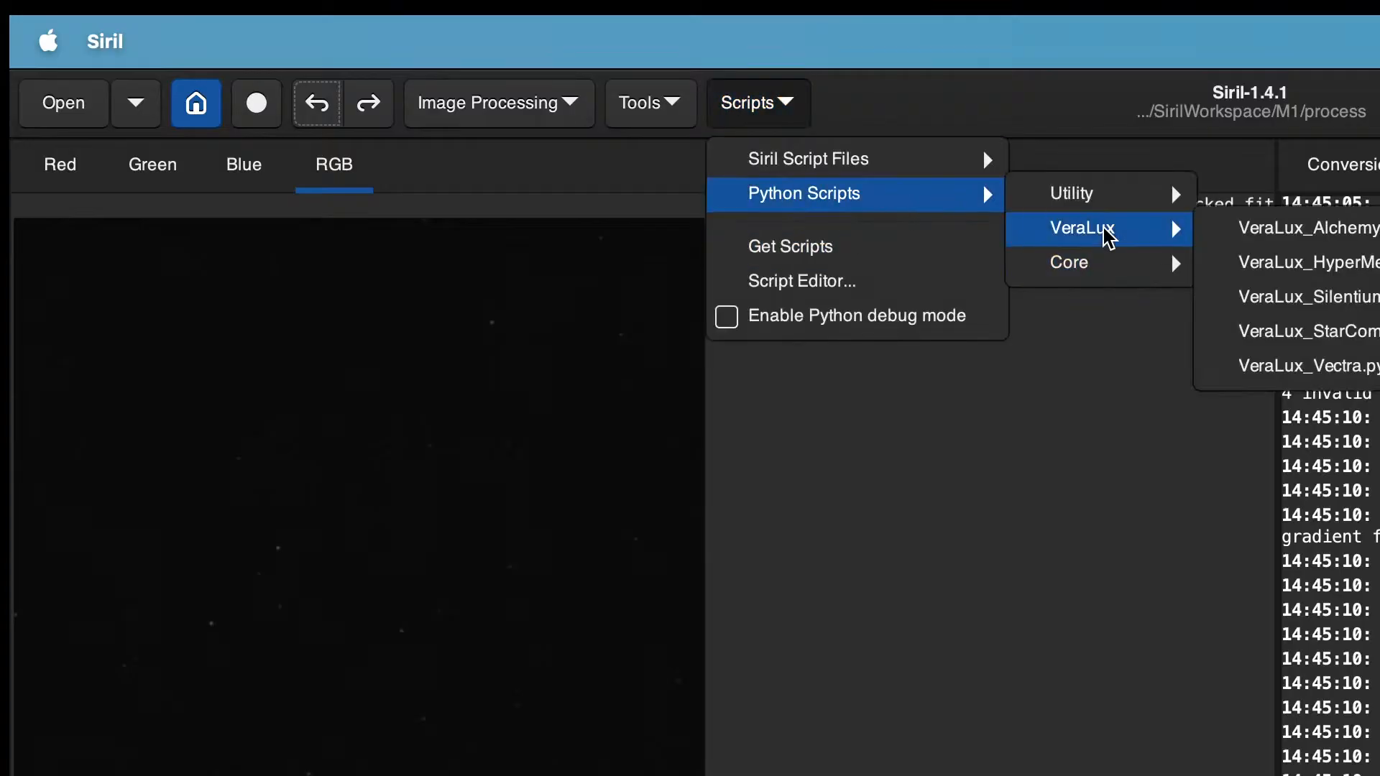
left_click(1322, 278)
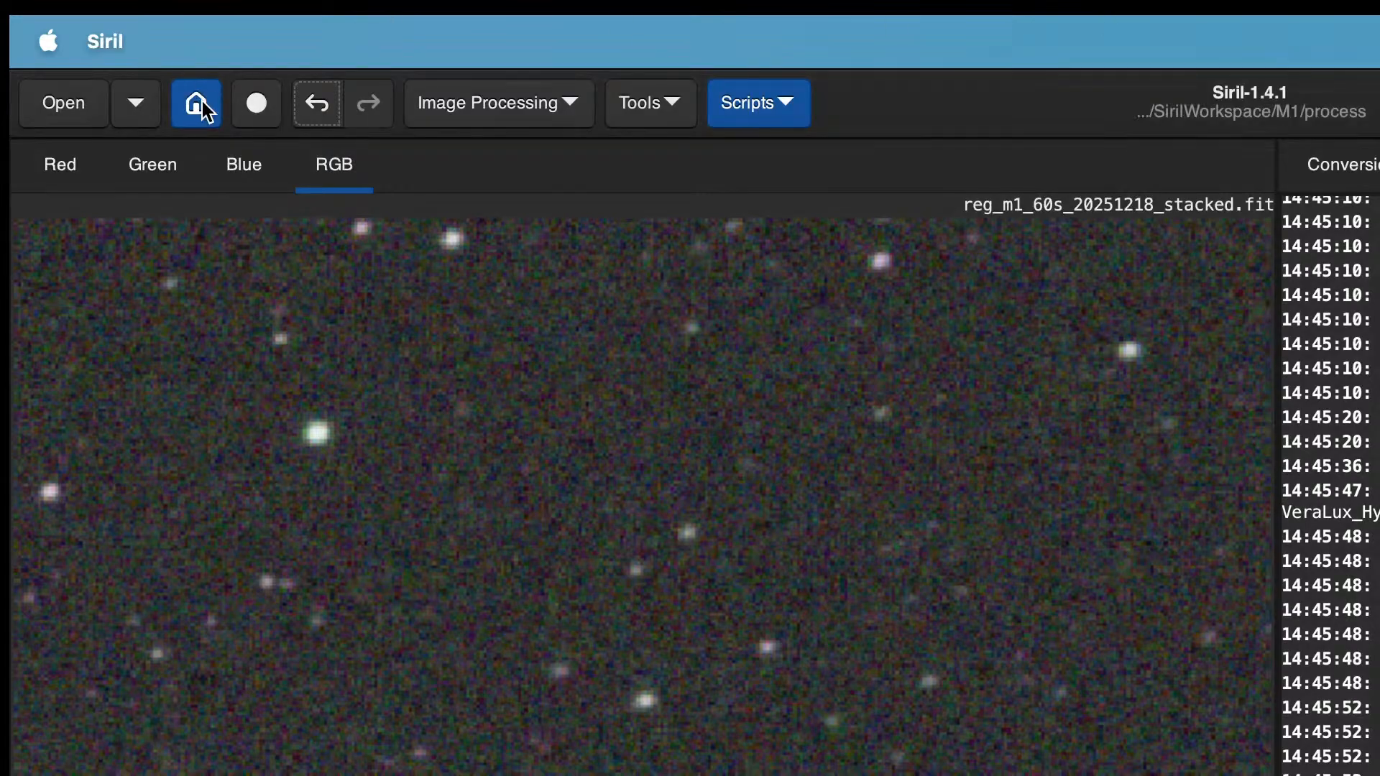
Step: Add all the Light_M1_60.0s light frames from the folder to the conversion file list
left_click(1368, 171)
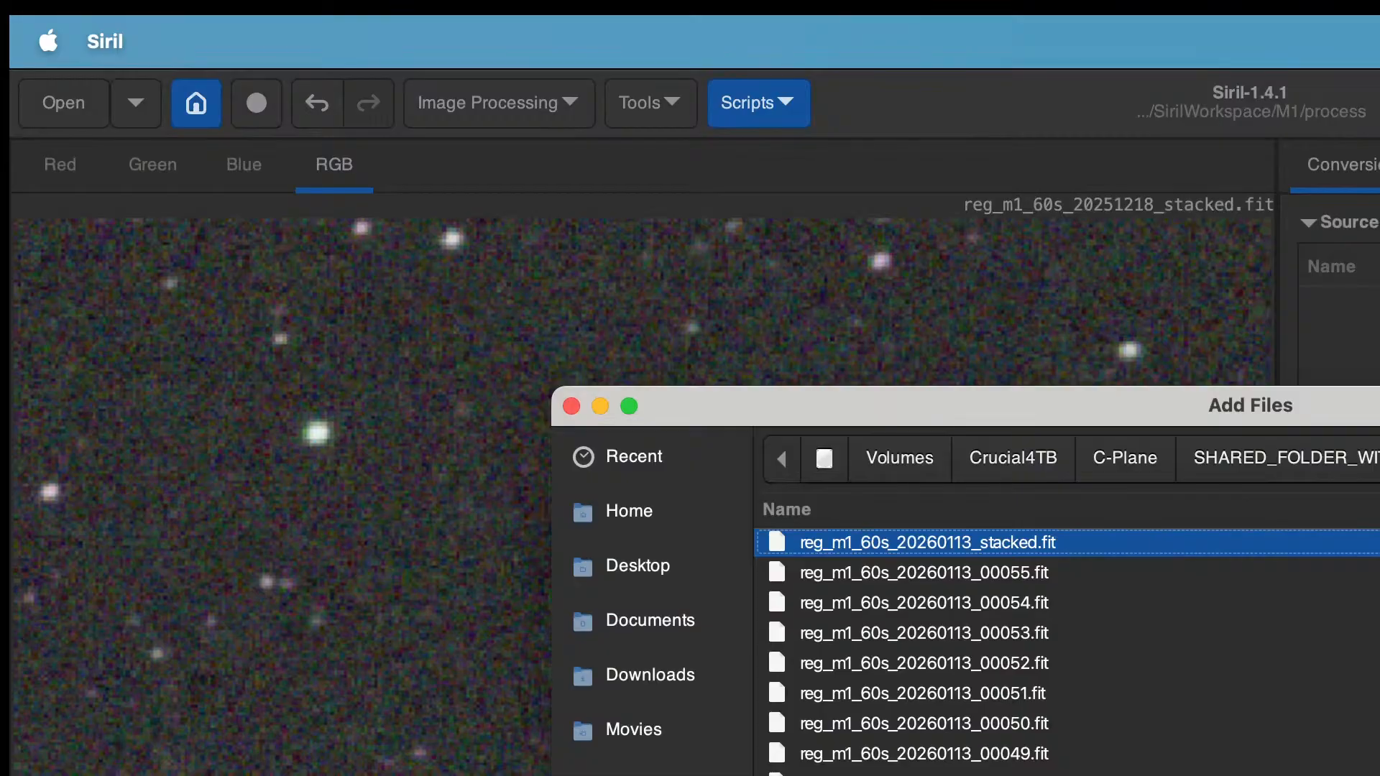
left_click(1378, 458)
double_click(853, 579)
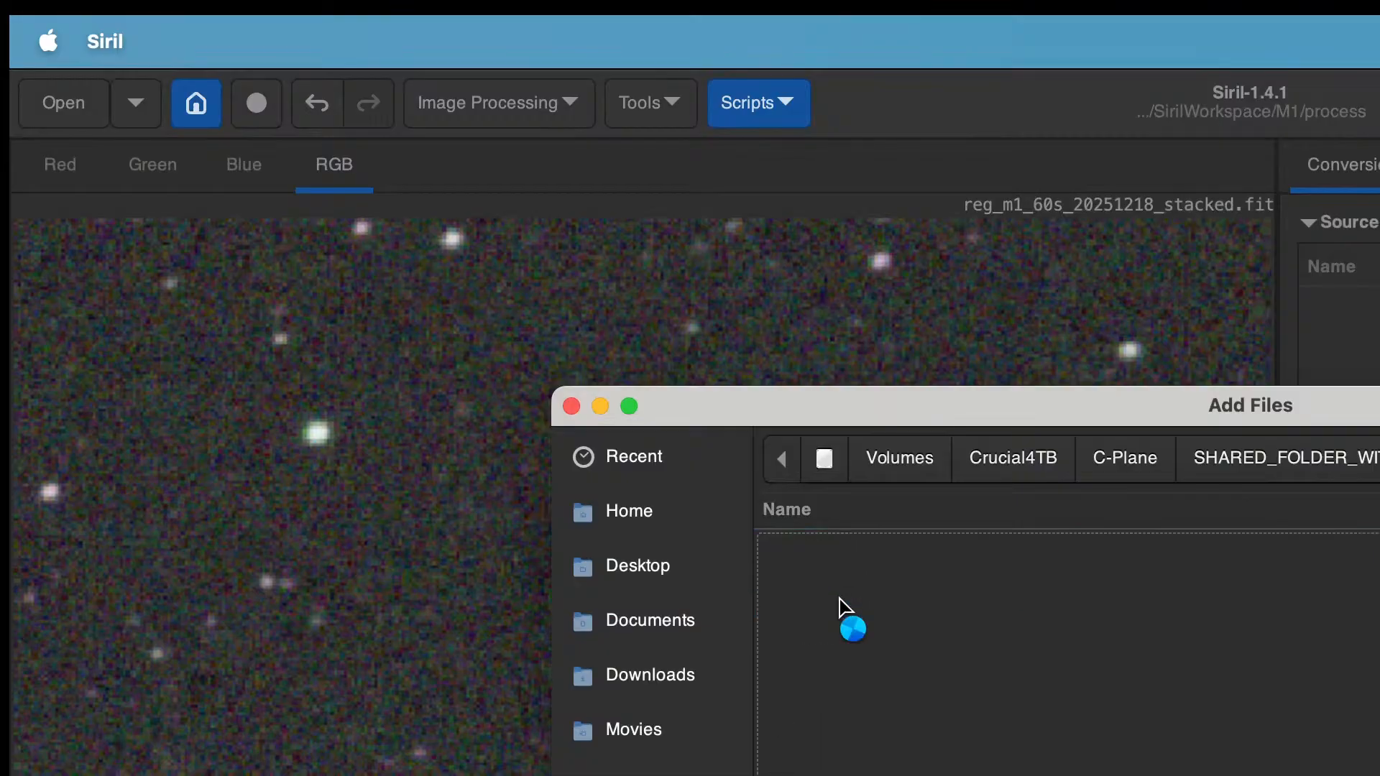
scroll(934, 647, "down", 15)
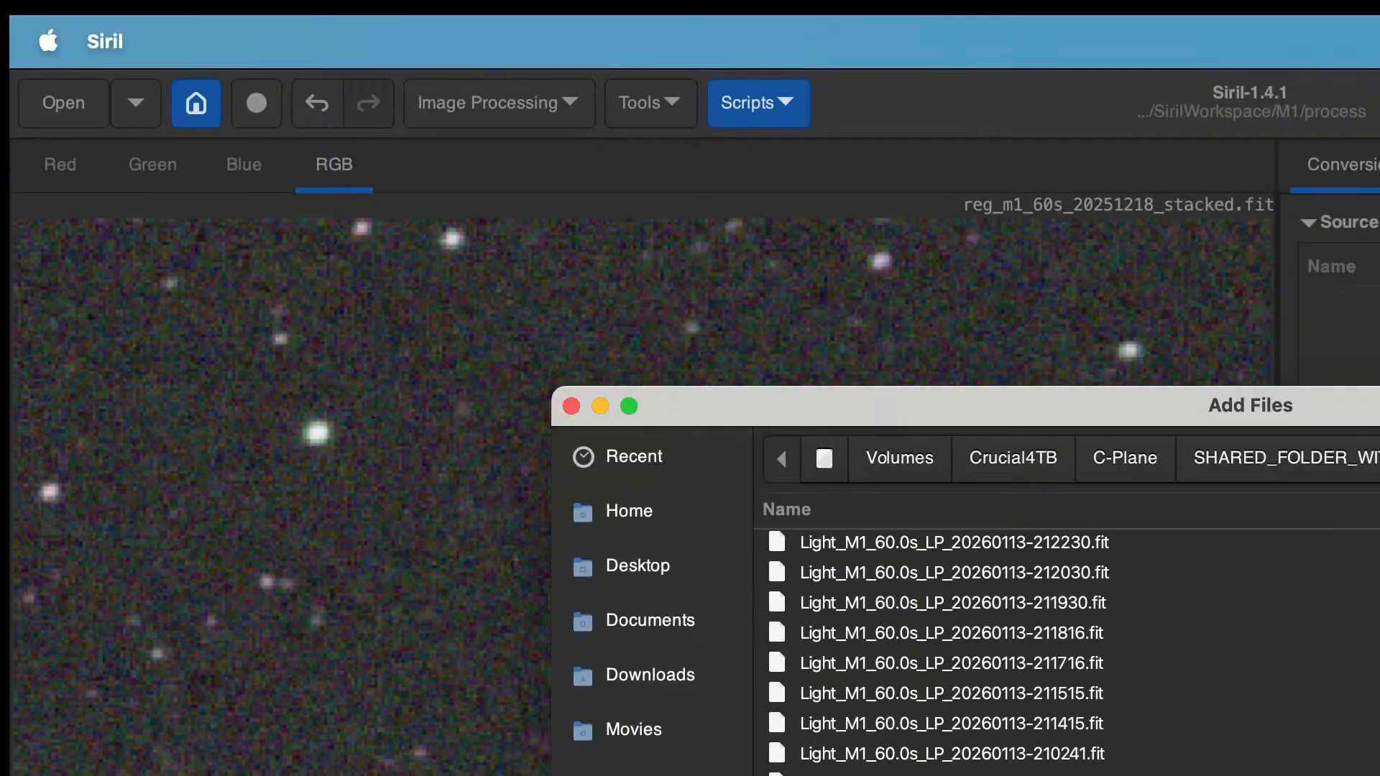
scroll(934, 647, "down", 10)
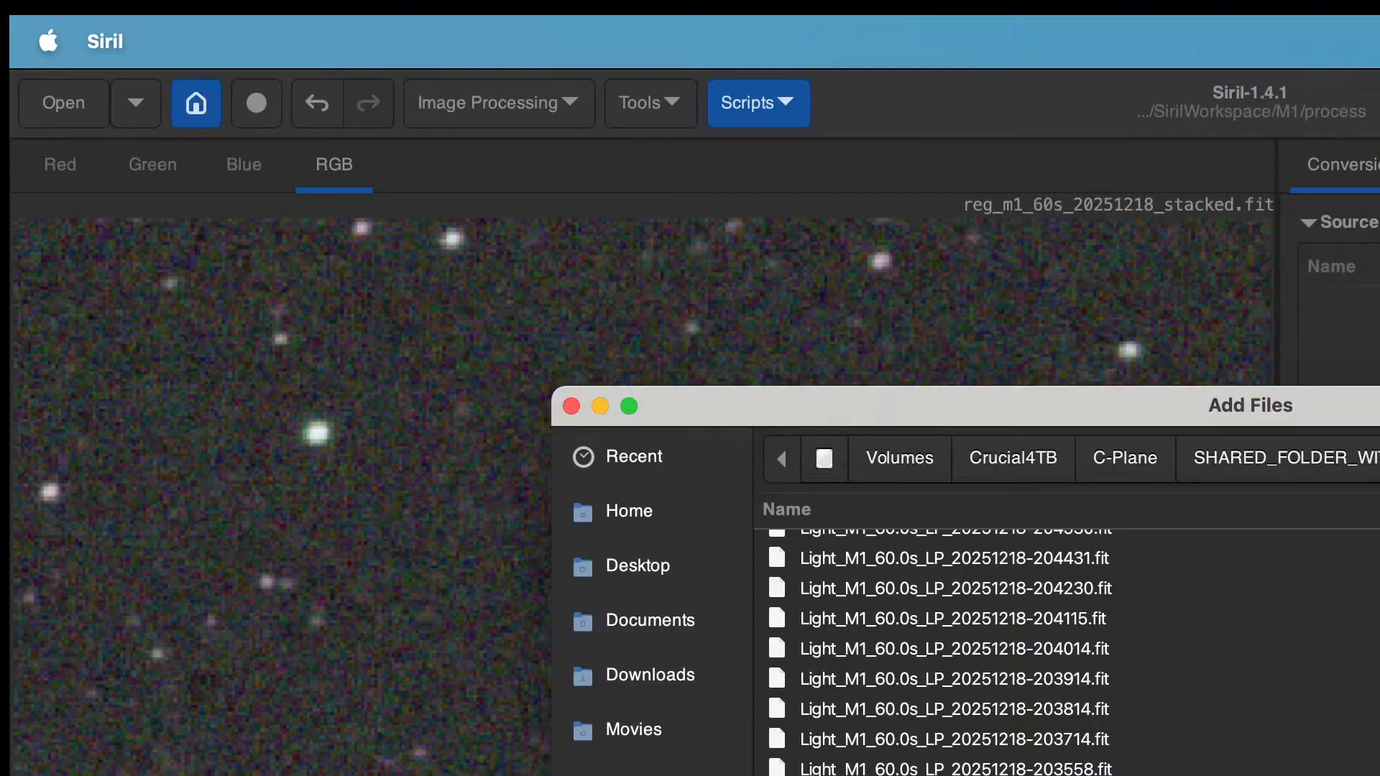
scroll(934, 646, "up", 10)
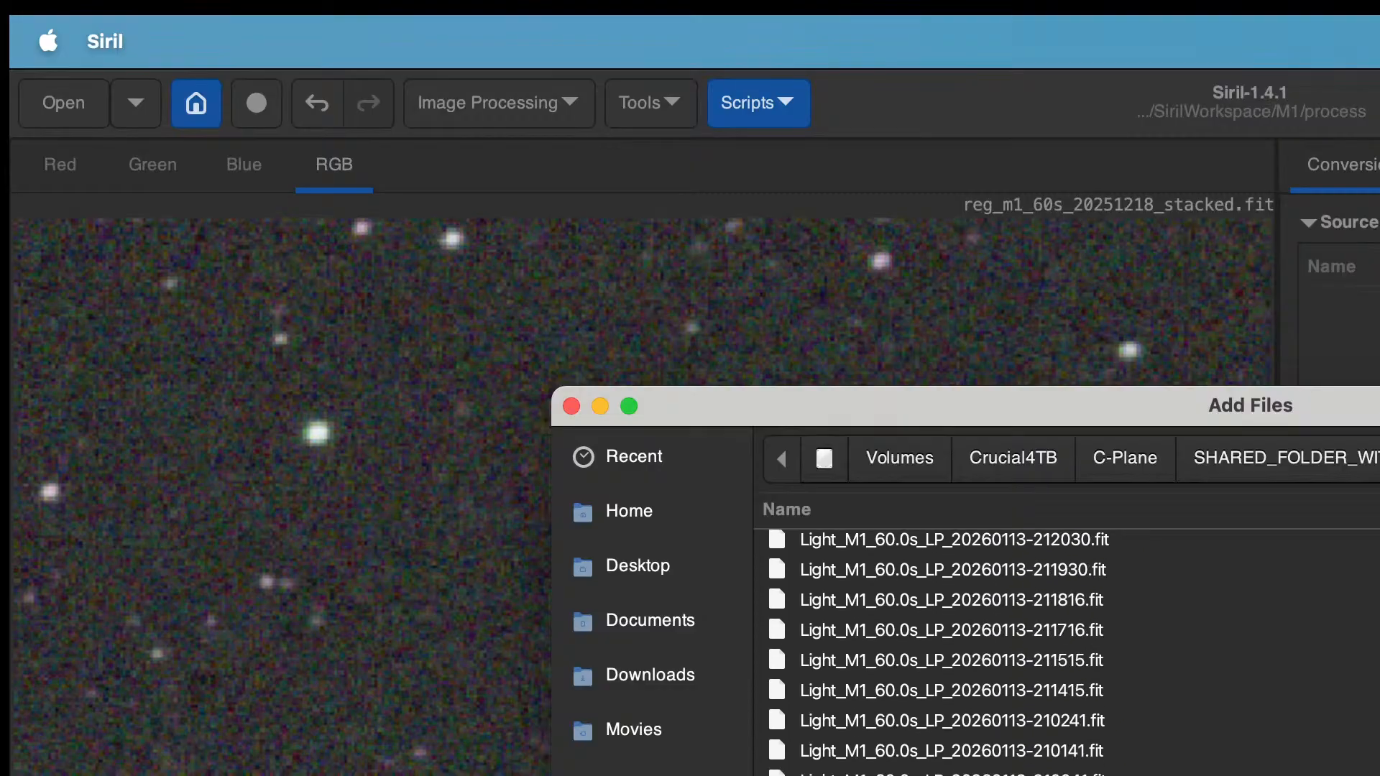
scroll(934, 647, "down", 15)
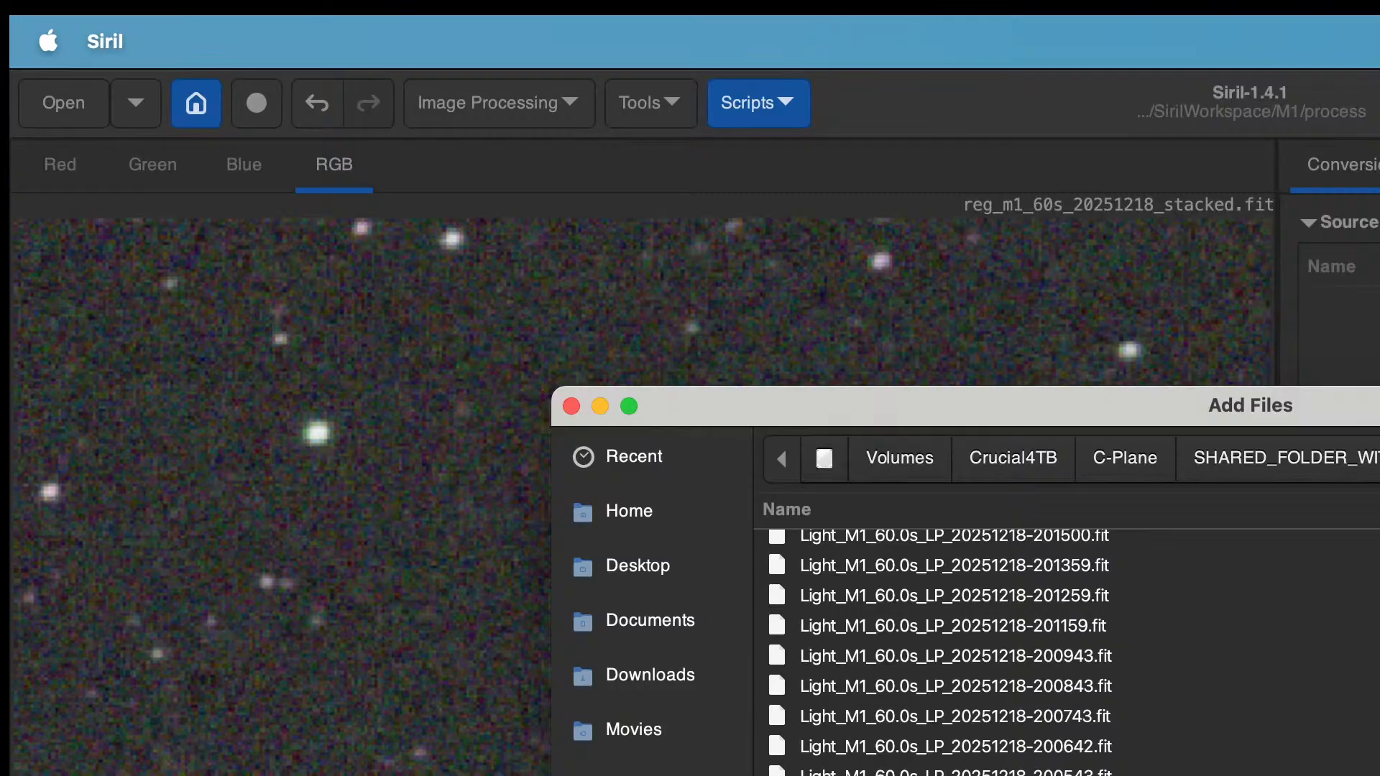
scroll(934, 647, "down", 20)
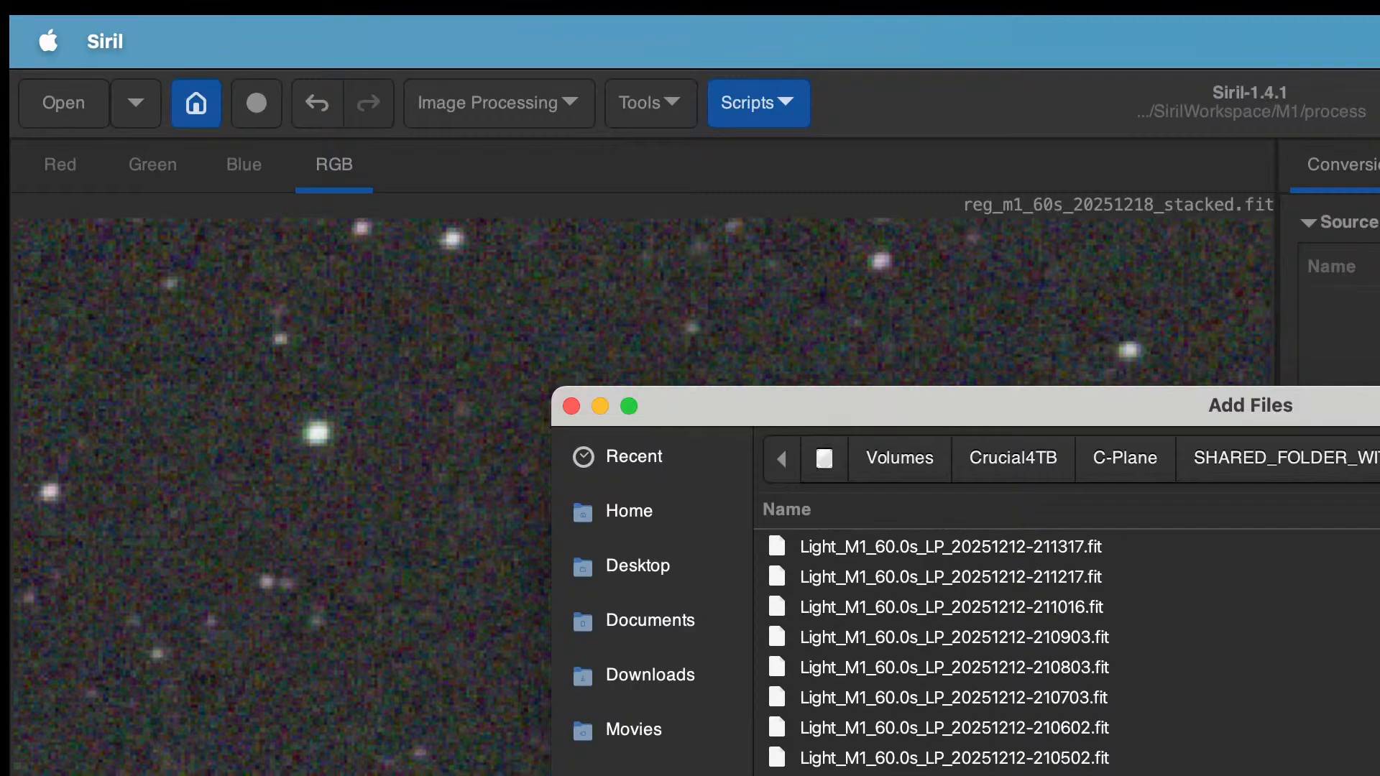
scroll(934, 647, "down", 15)
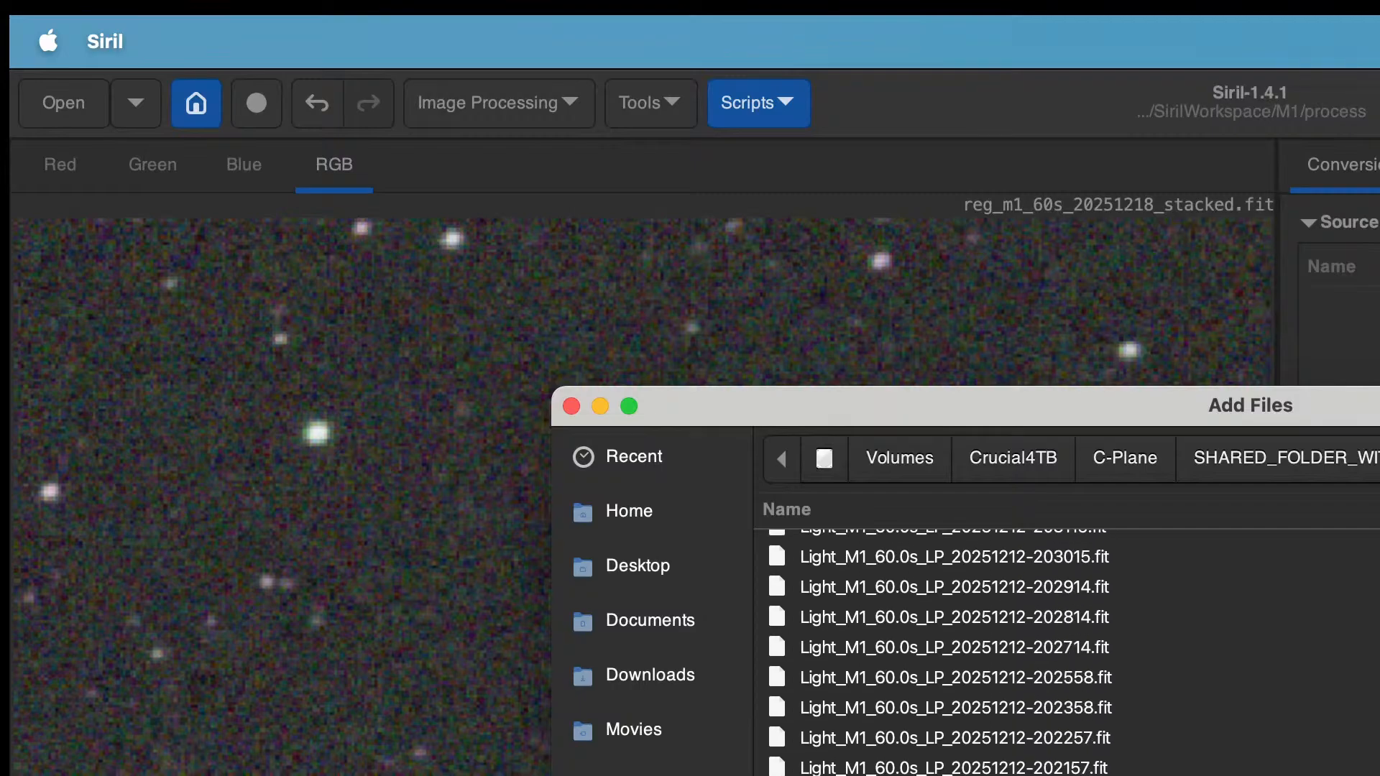
key("super+a")
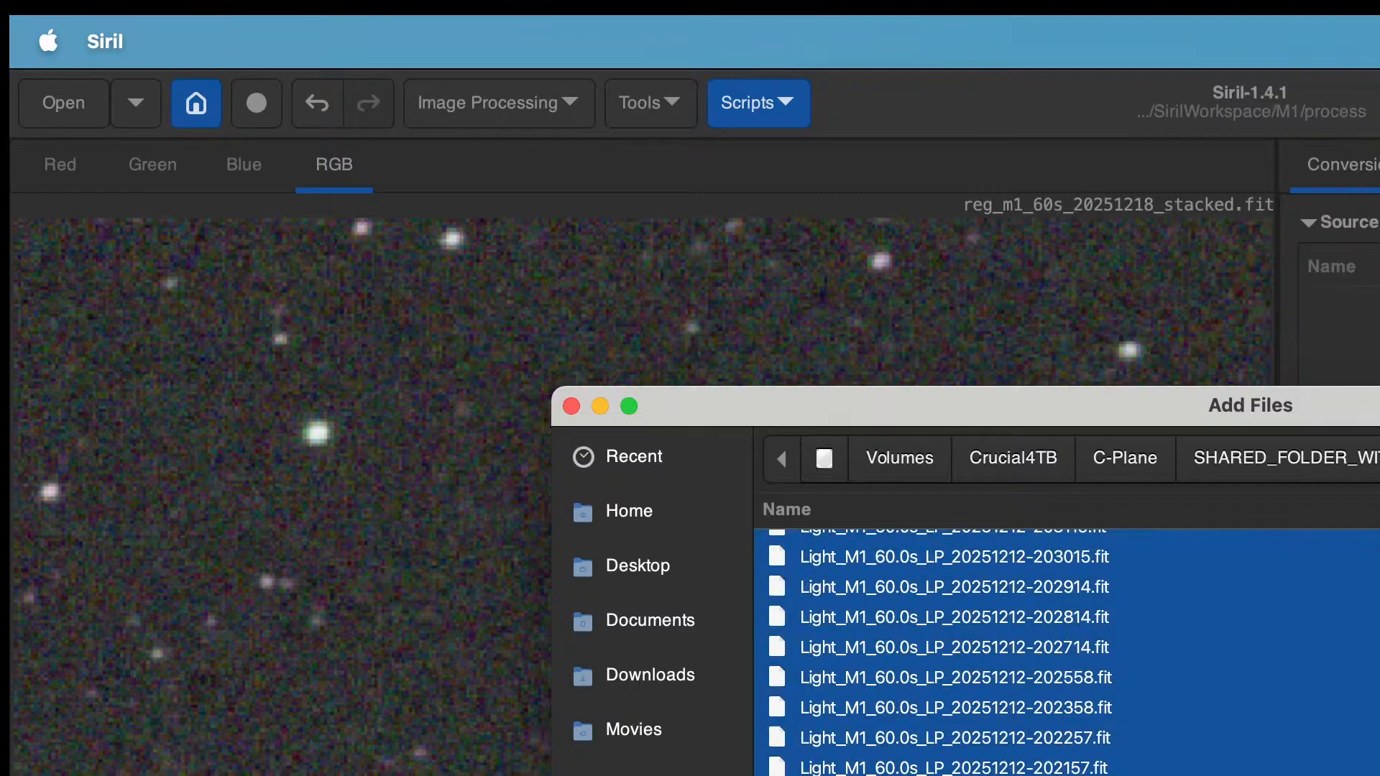
key("Return")
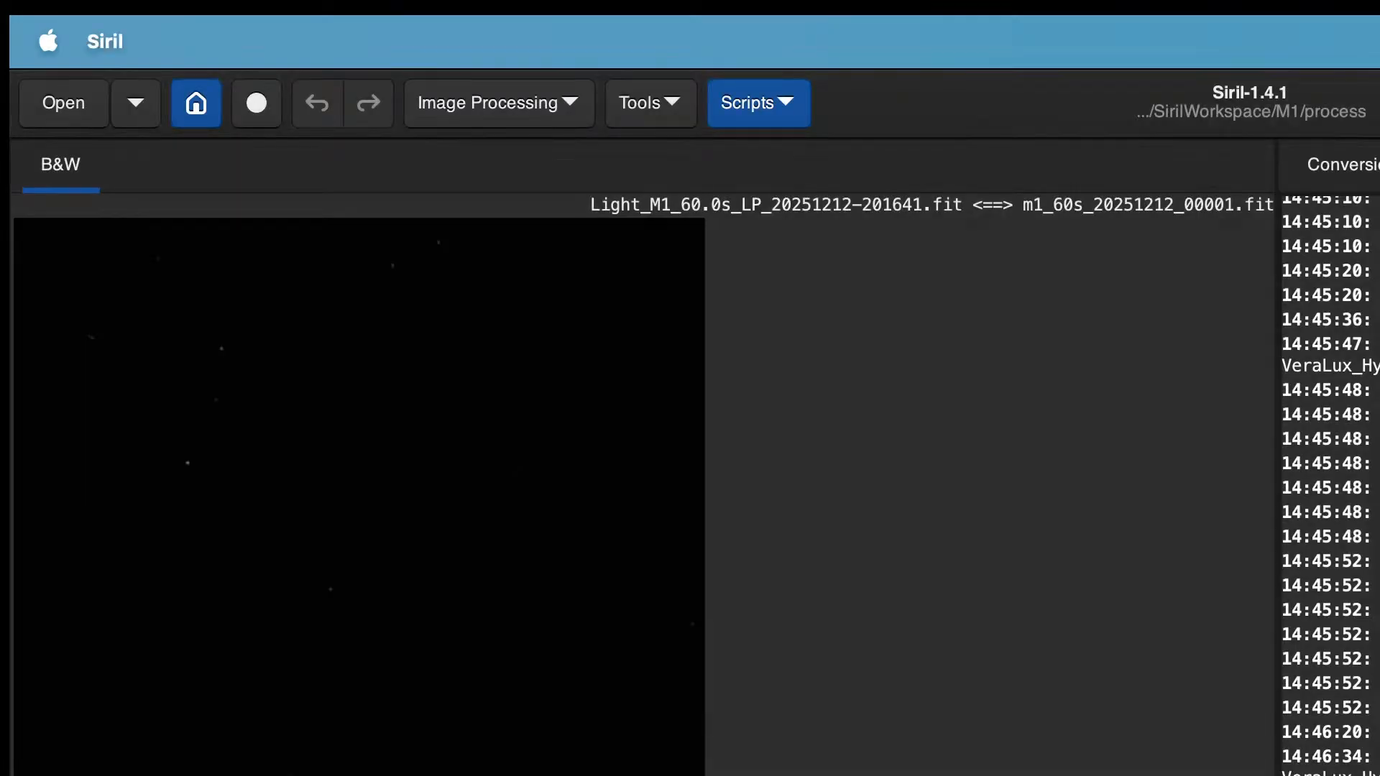
Step: Register and stack the converted m1_60s_20251212 light frame sequence
key("F4")
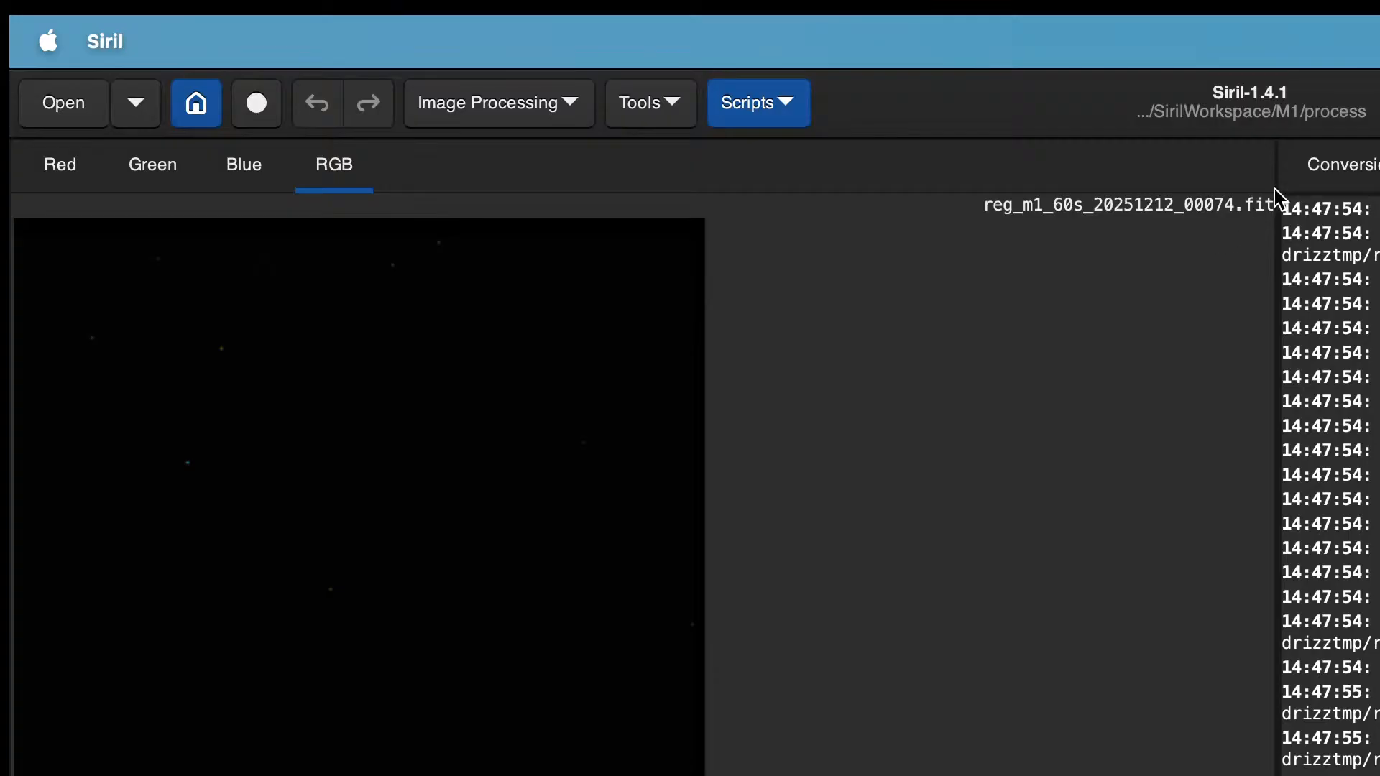
left_click_drag(1281, 163, 1379, 163)
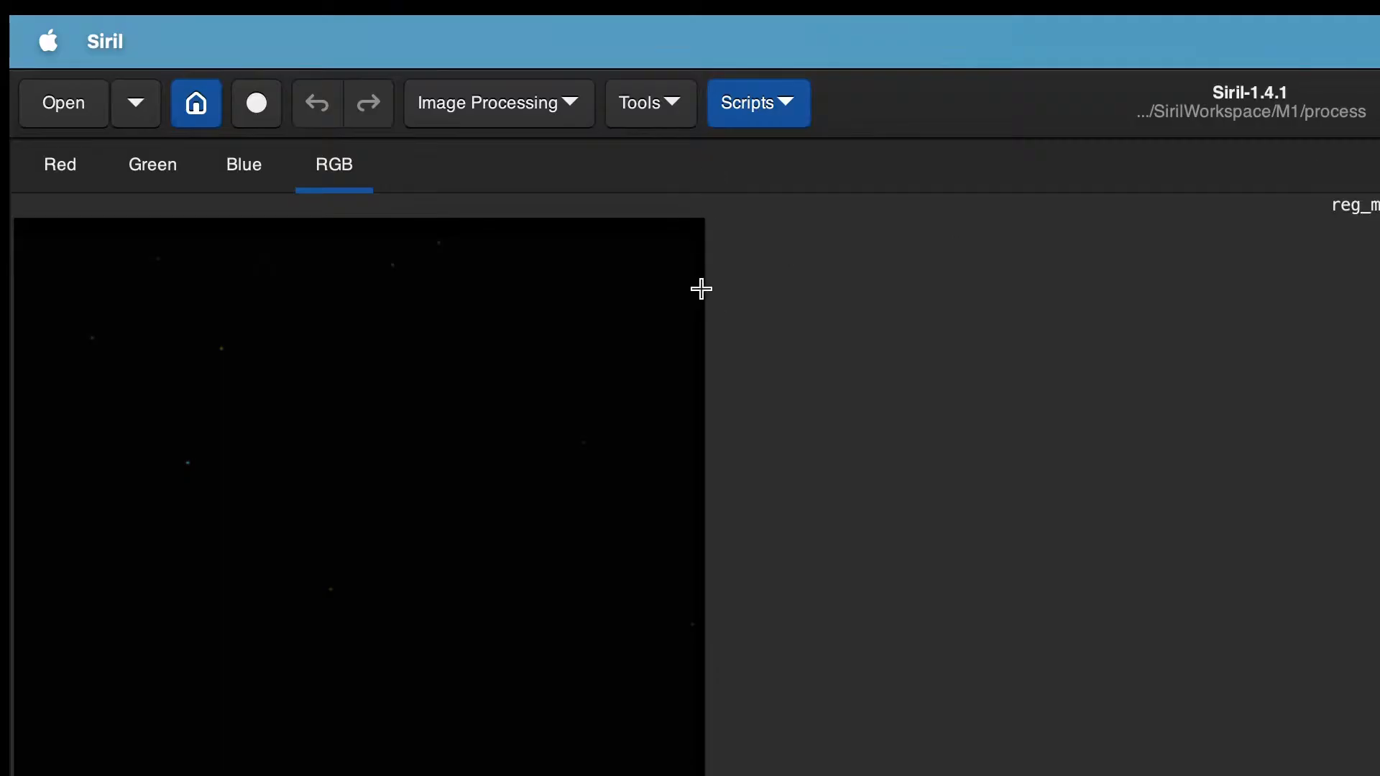
left_click_drag(700, 298, 705, 314)
left_click_drag(1377, 173, 1238, 188)
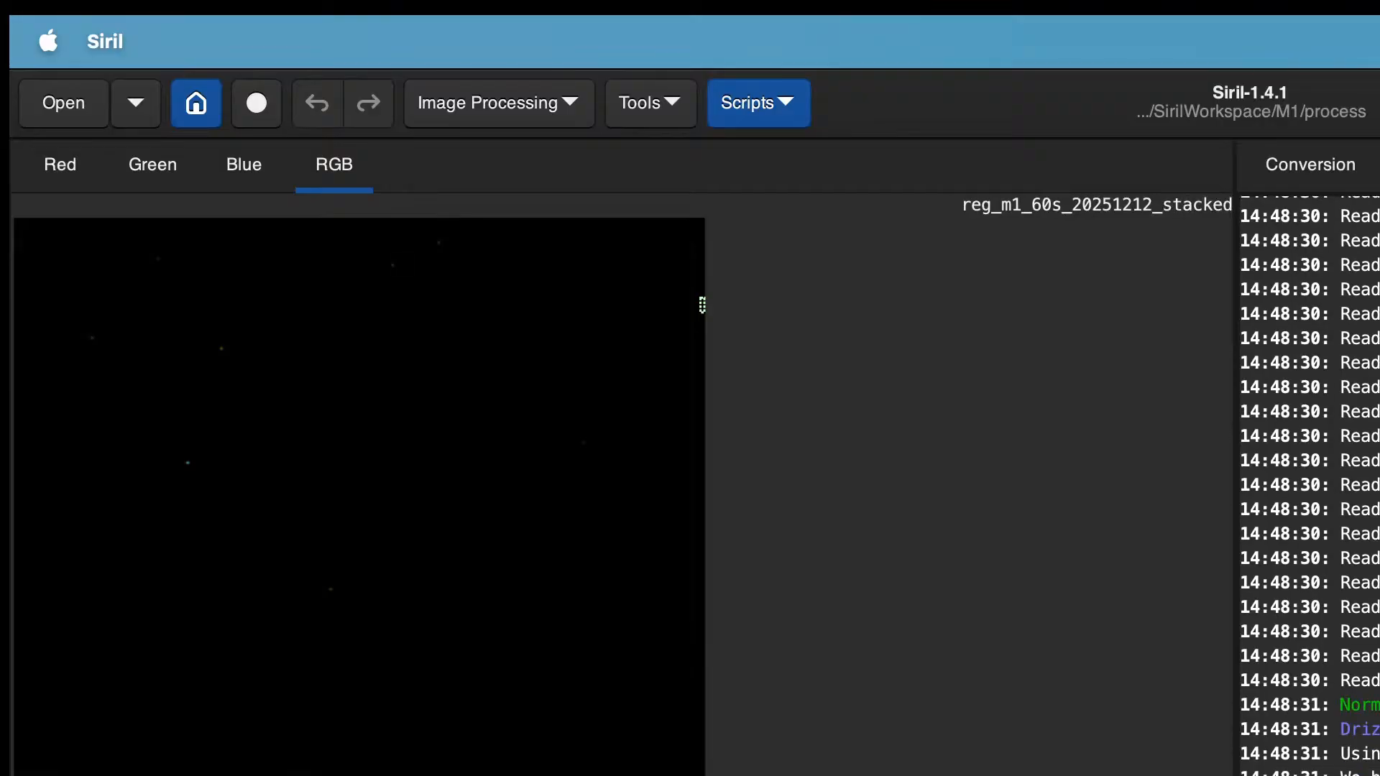
Step: Save the stacked image as reg_m1_60s_20251212_stacked.fit in the results folder as 32-bit floating point
key("super+shift+s")
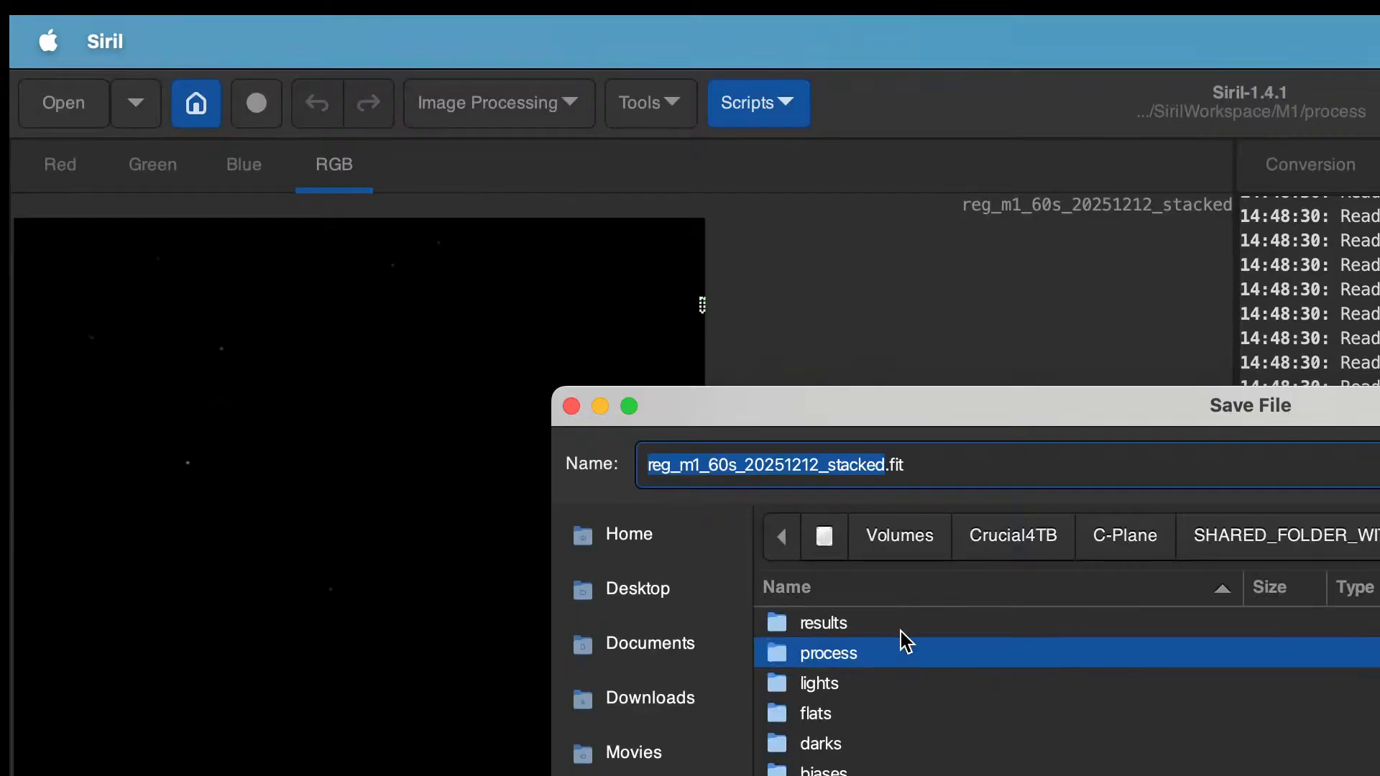
double_click(901, 629)
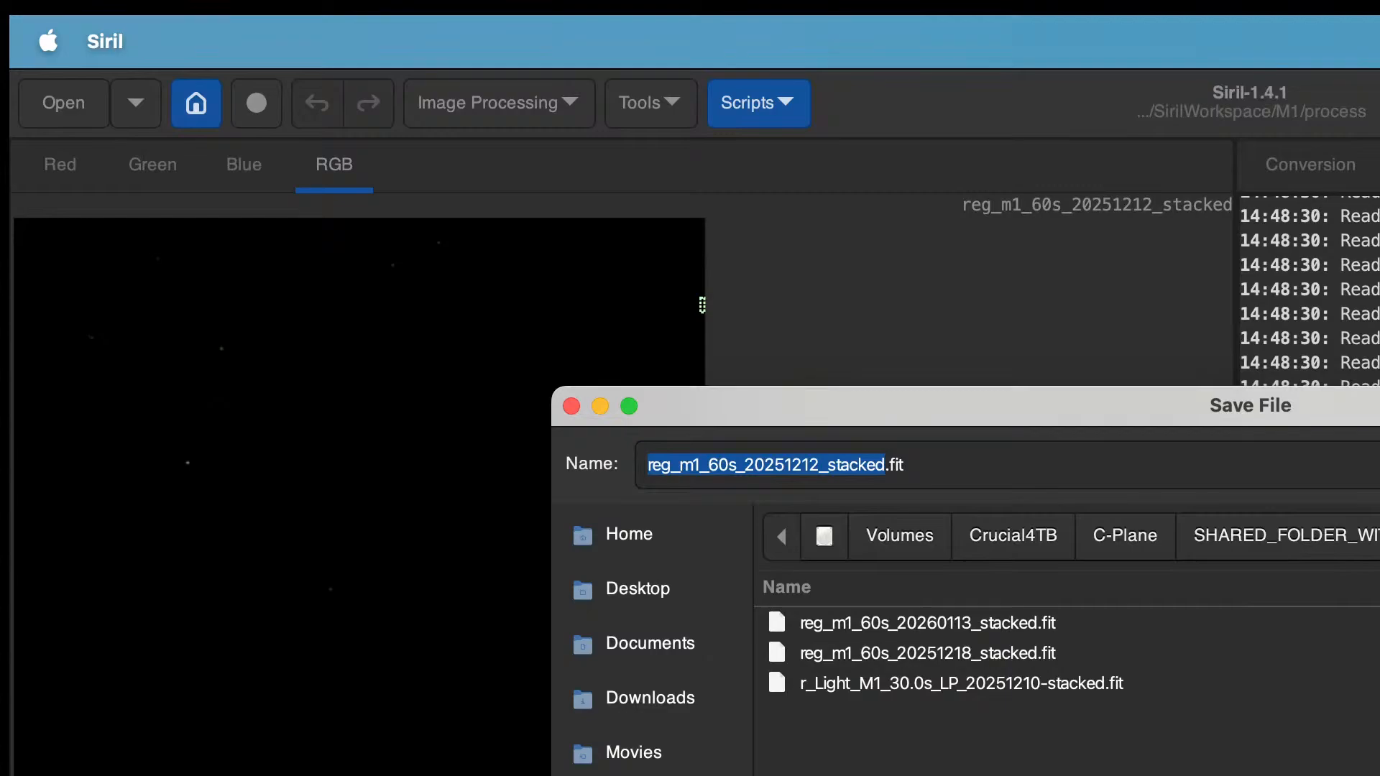
key("Return")
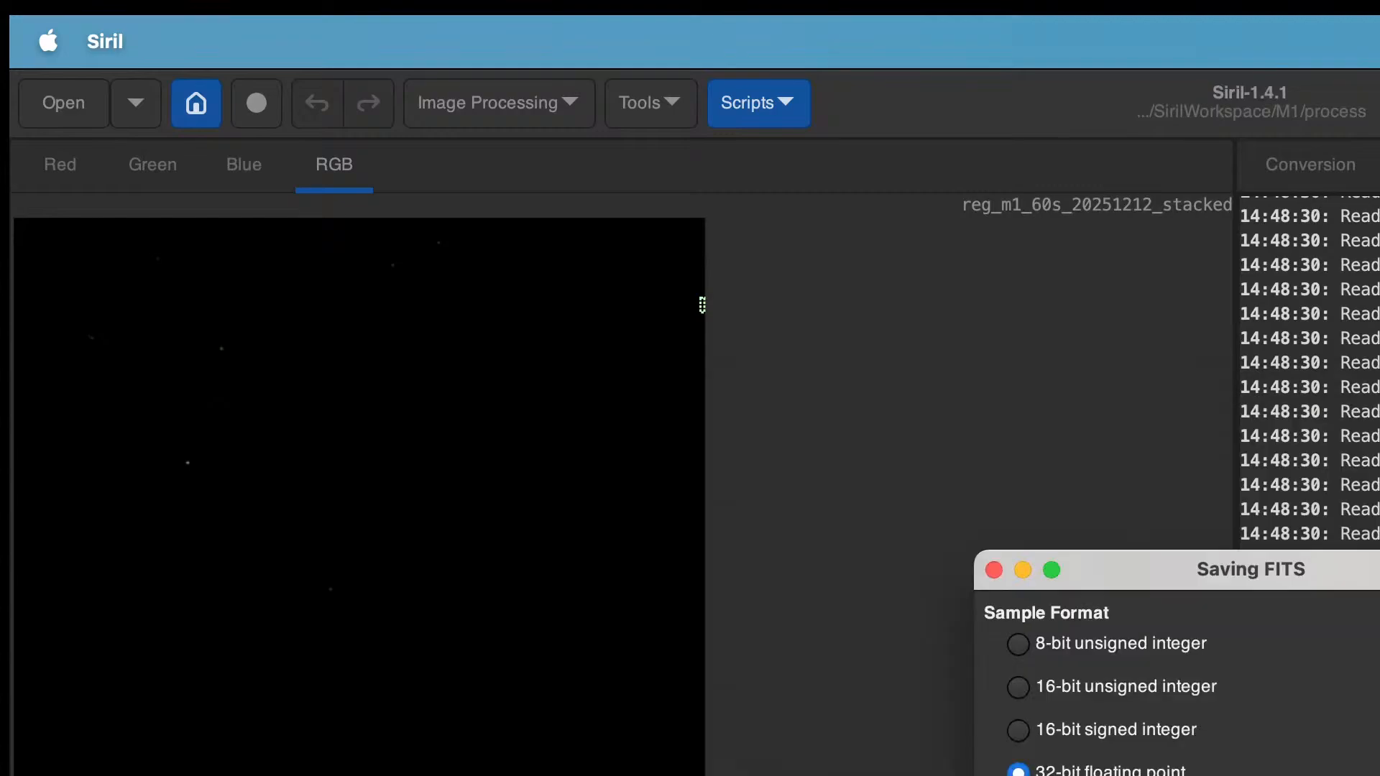
key("Return")
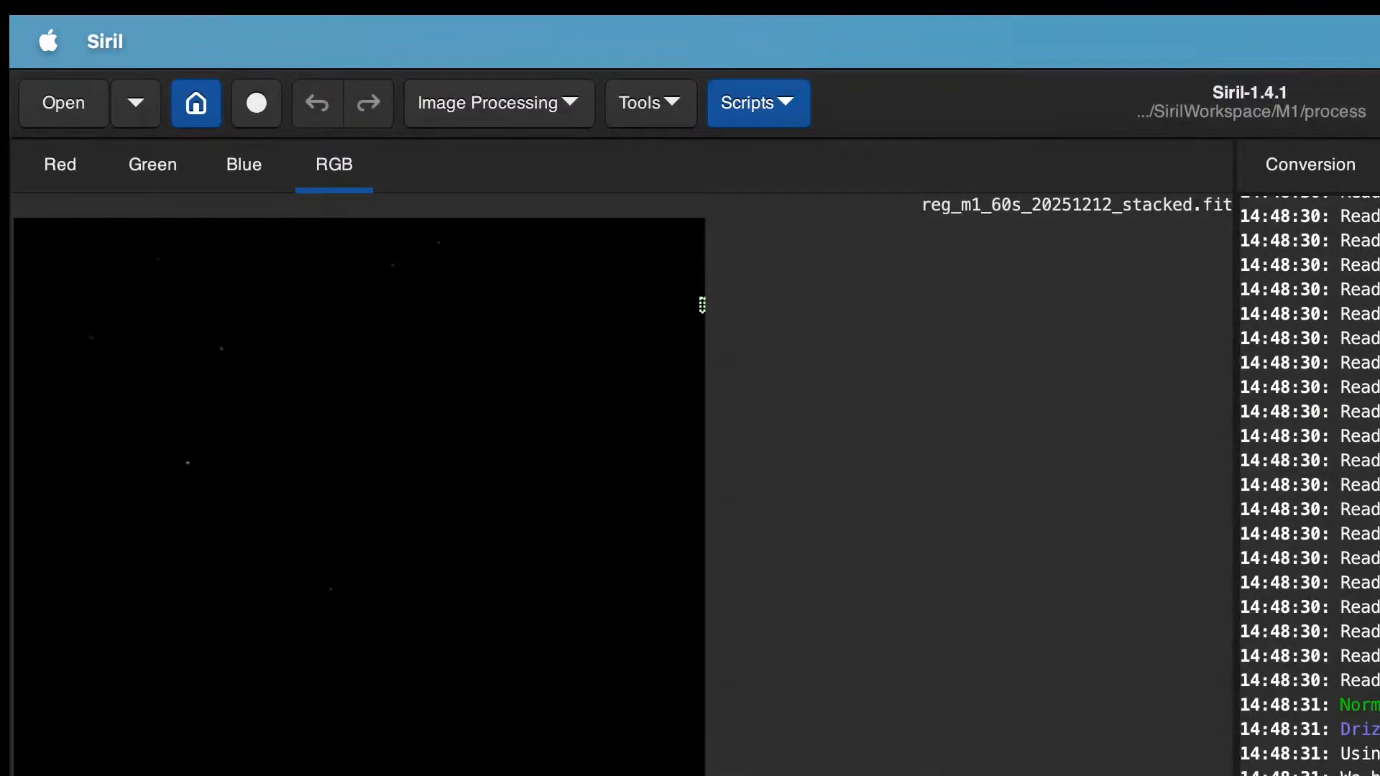
Step: Try to plate-solve the stacked image with the Image Plate Solver
left_click(679, 106)
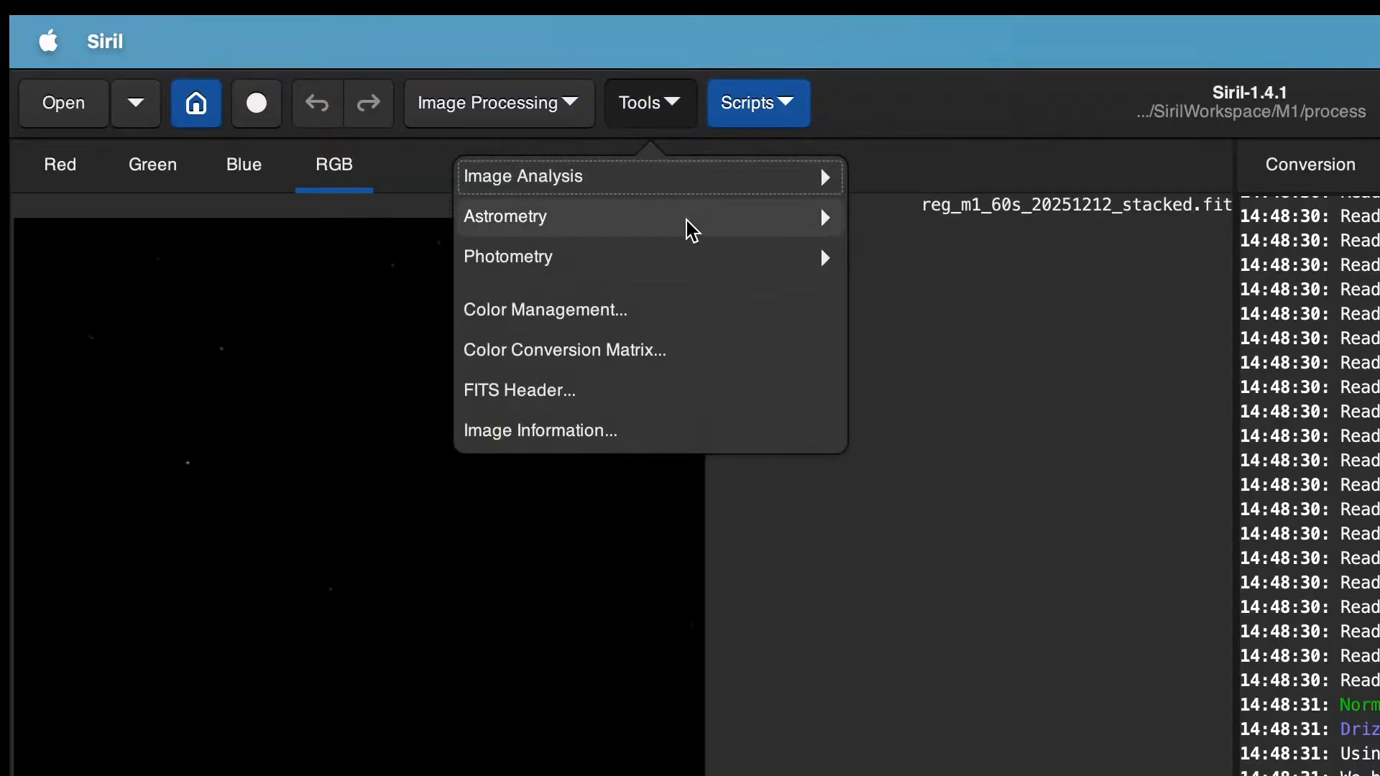
left_click(669, 99)
left_click(669, 101)
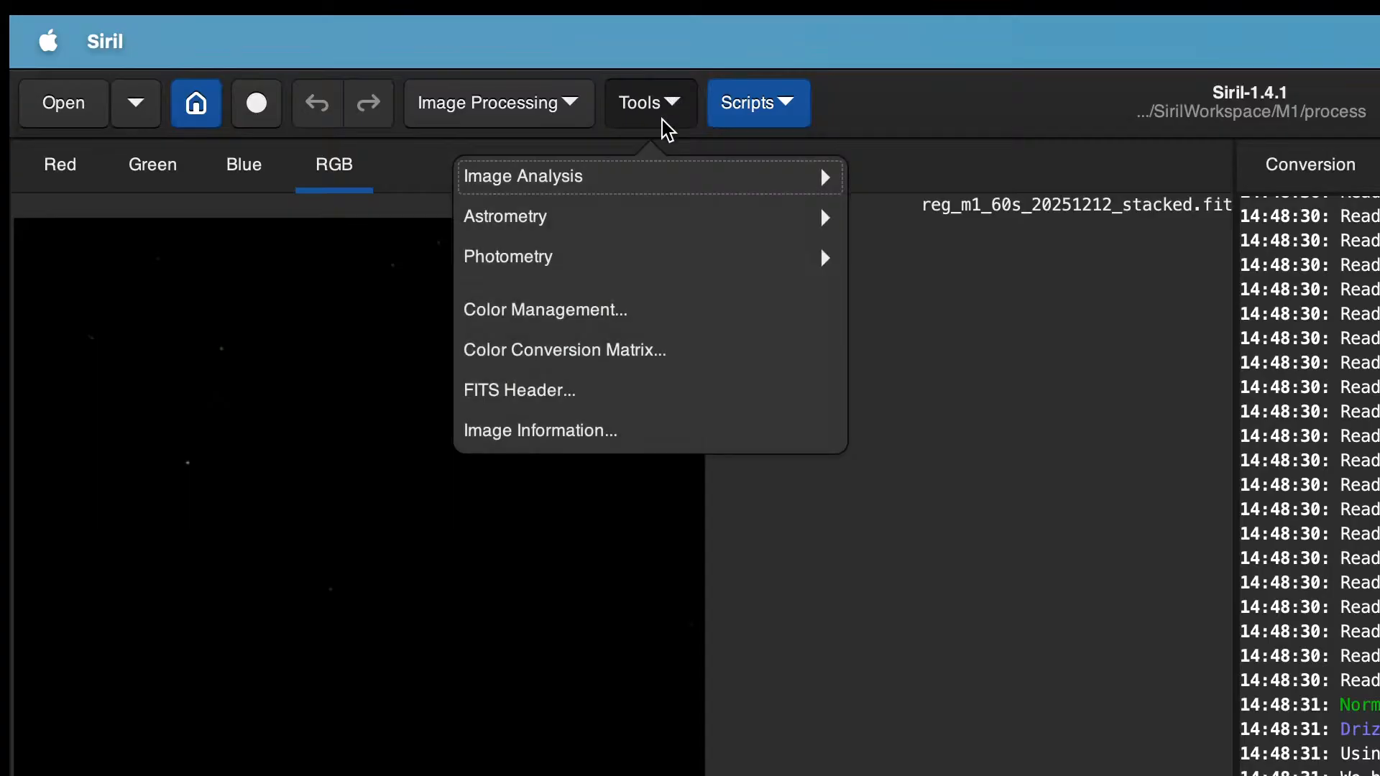
left_click(645, 218)
left_click(593, 230)
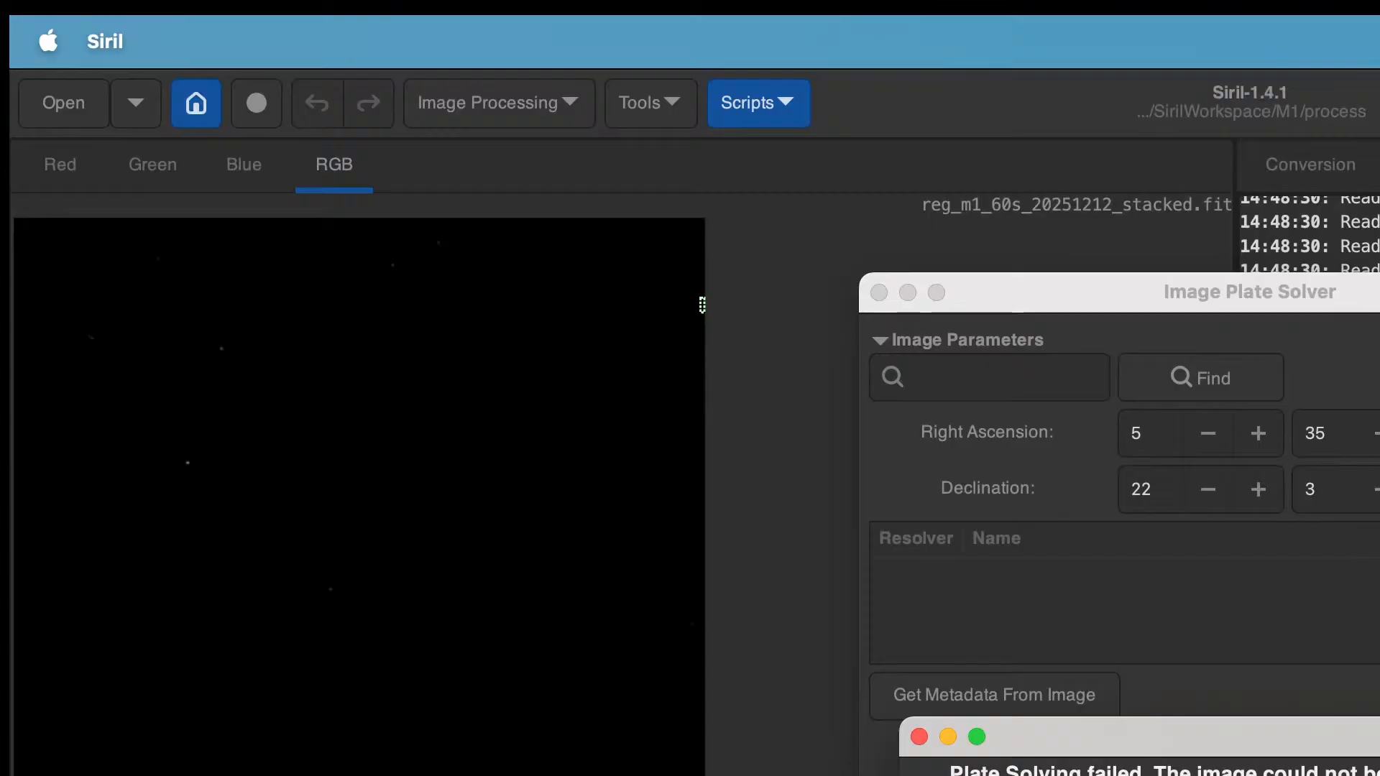
key("Return")
key("Escape")
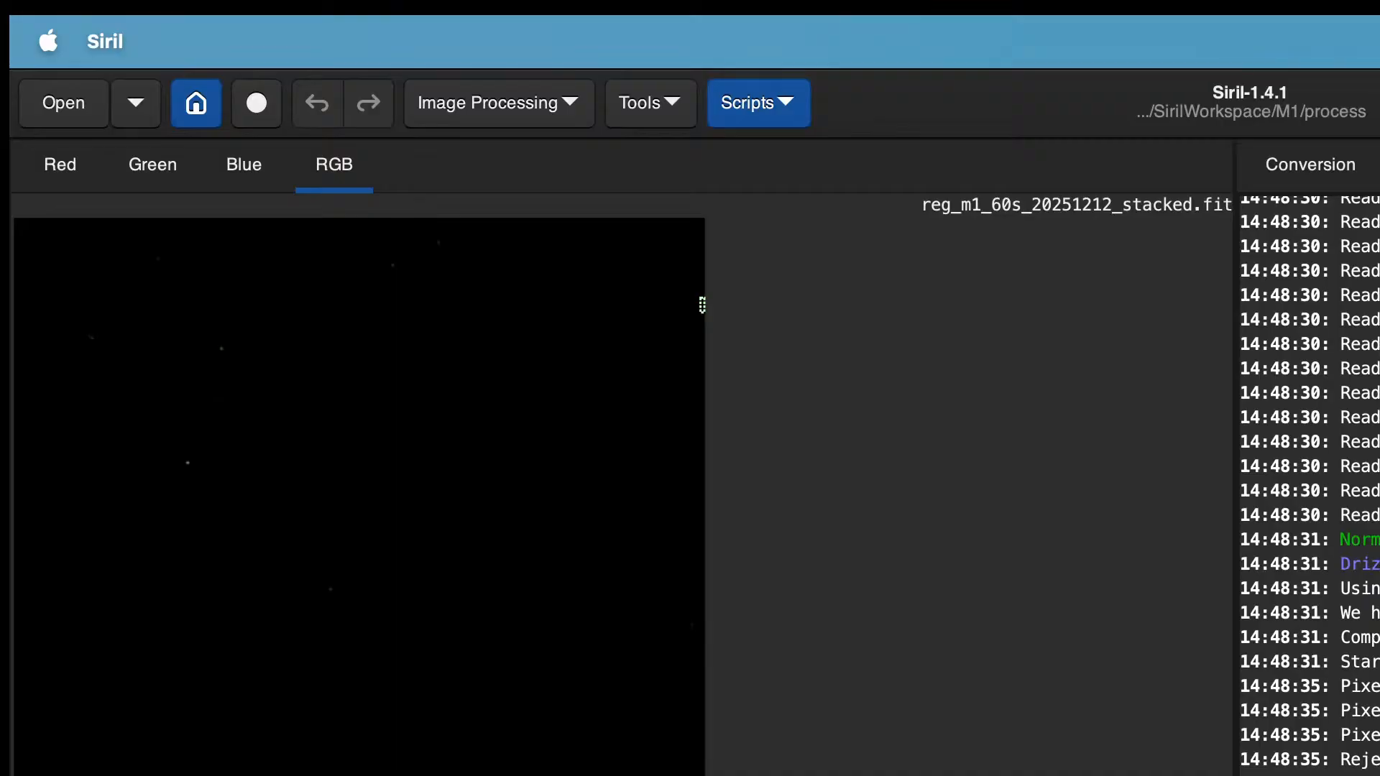
Step: Re-register the reg_m1_60s_20251212 sequence and stack it again
key("F2")
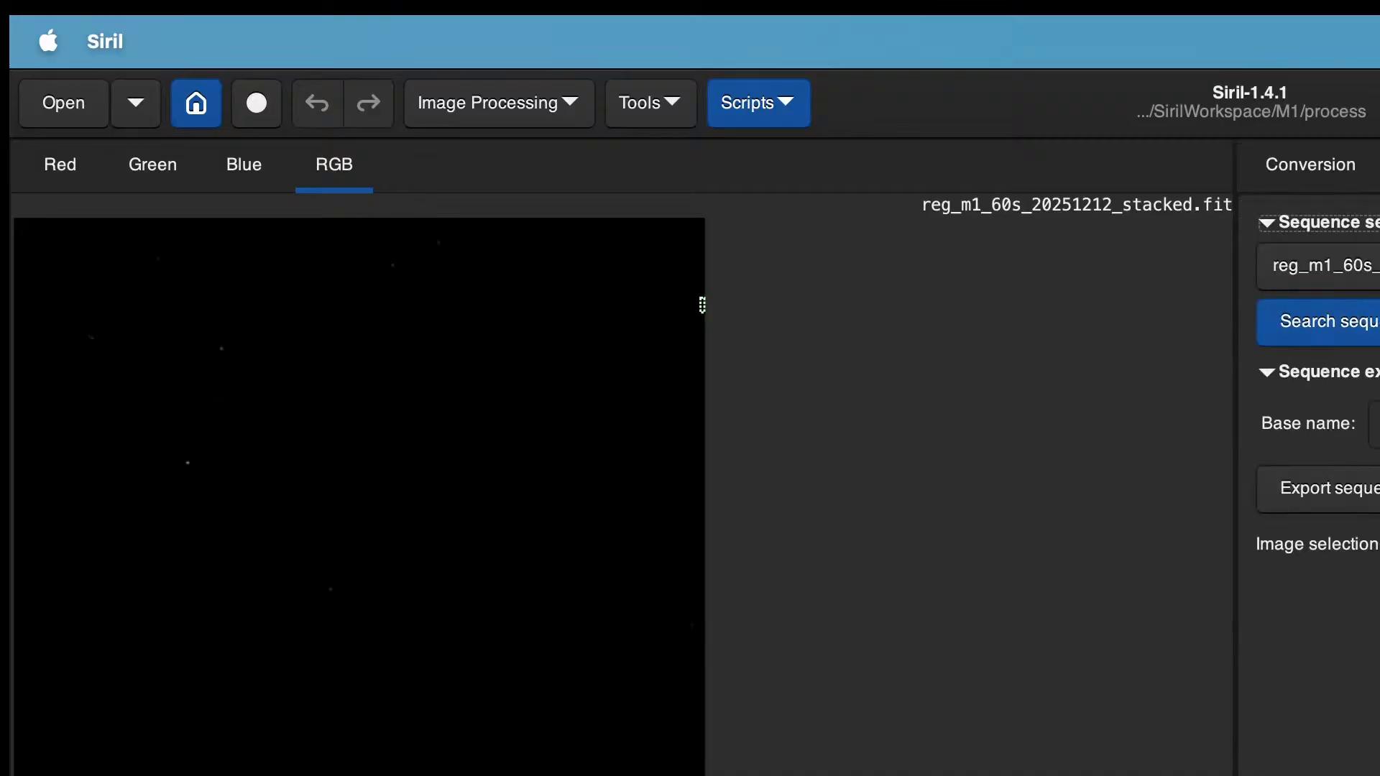
key("F4")
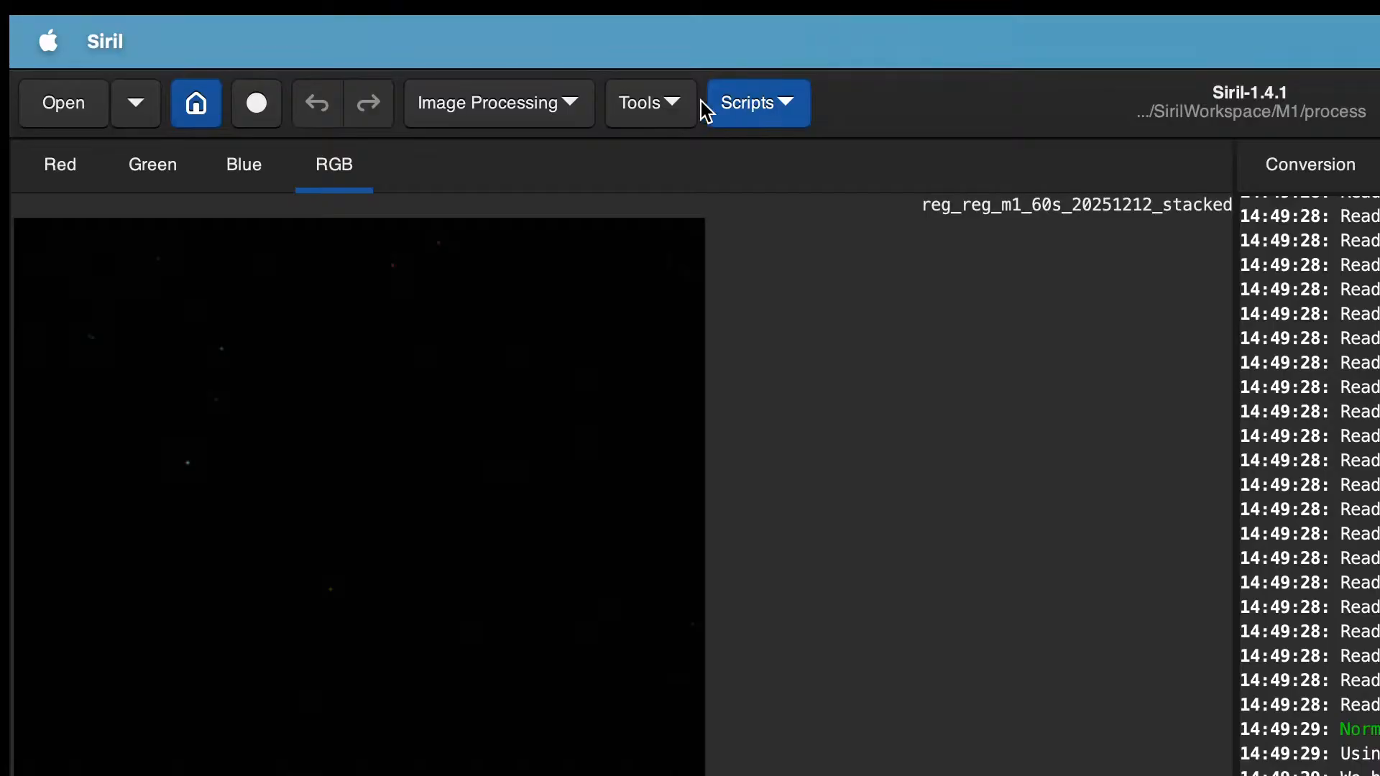
Step: Plate-solve the stacked image using the Astrometry image plate solver
left_click(661, 106)
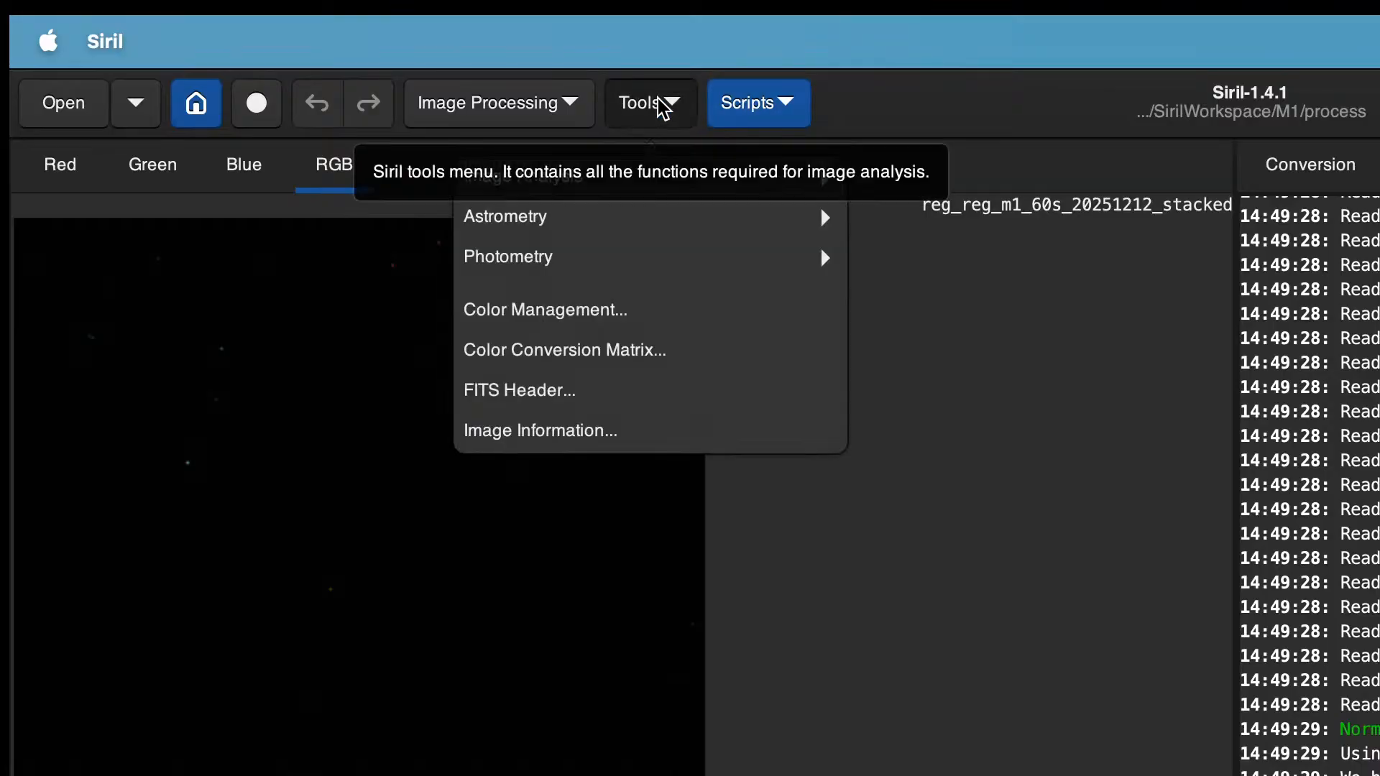
left_click(683, 216)
left_click(684, 215)
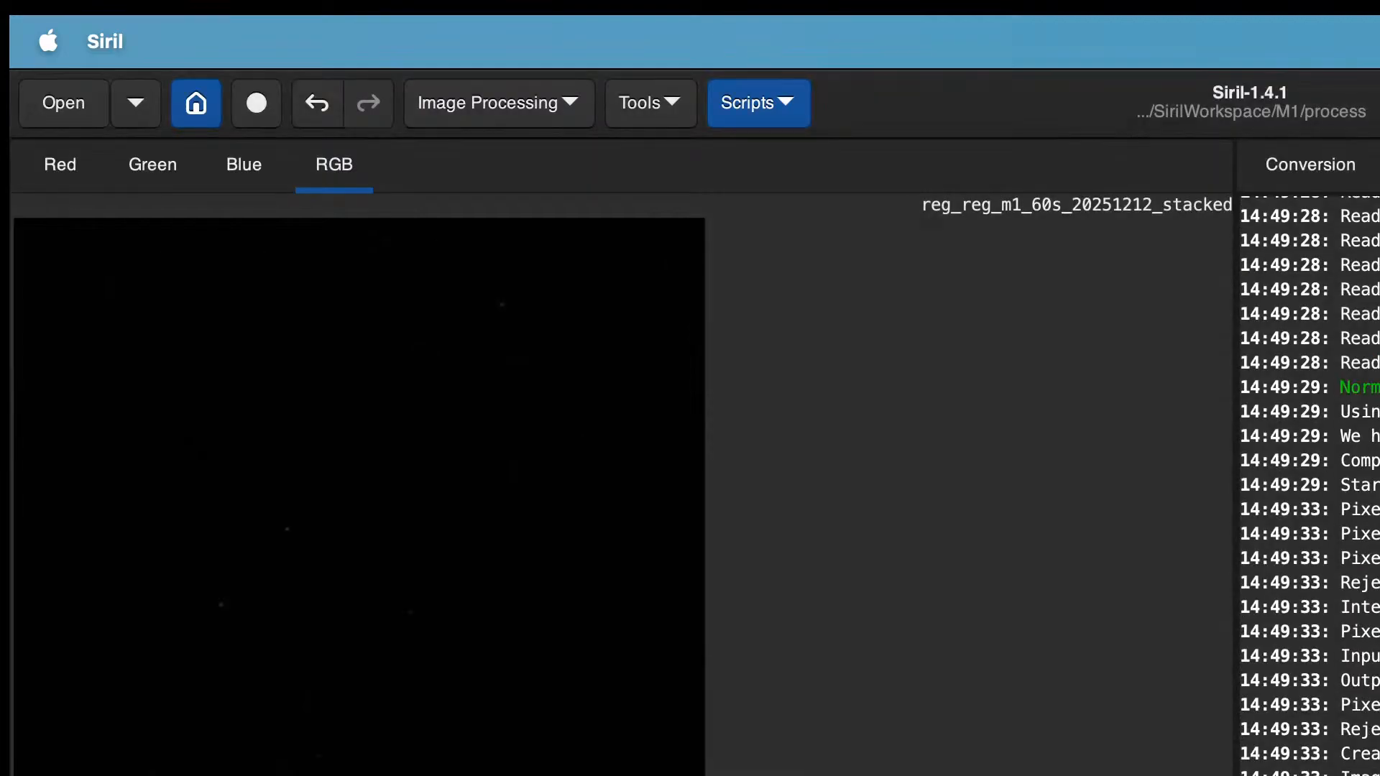
Step: Run photometric colour calibration on the stacked image
left_click(549, 101)
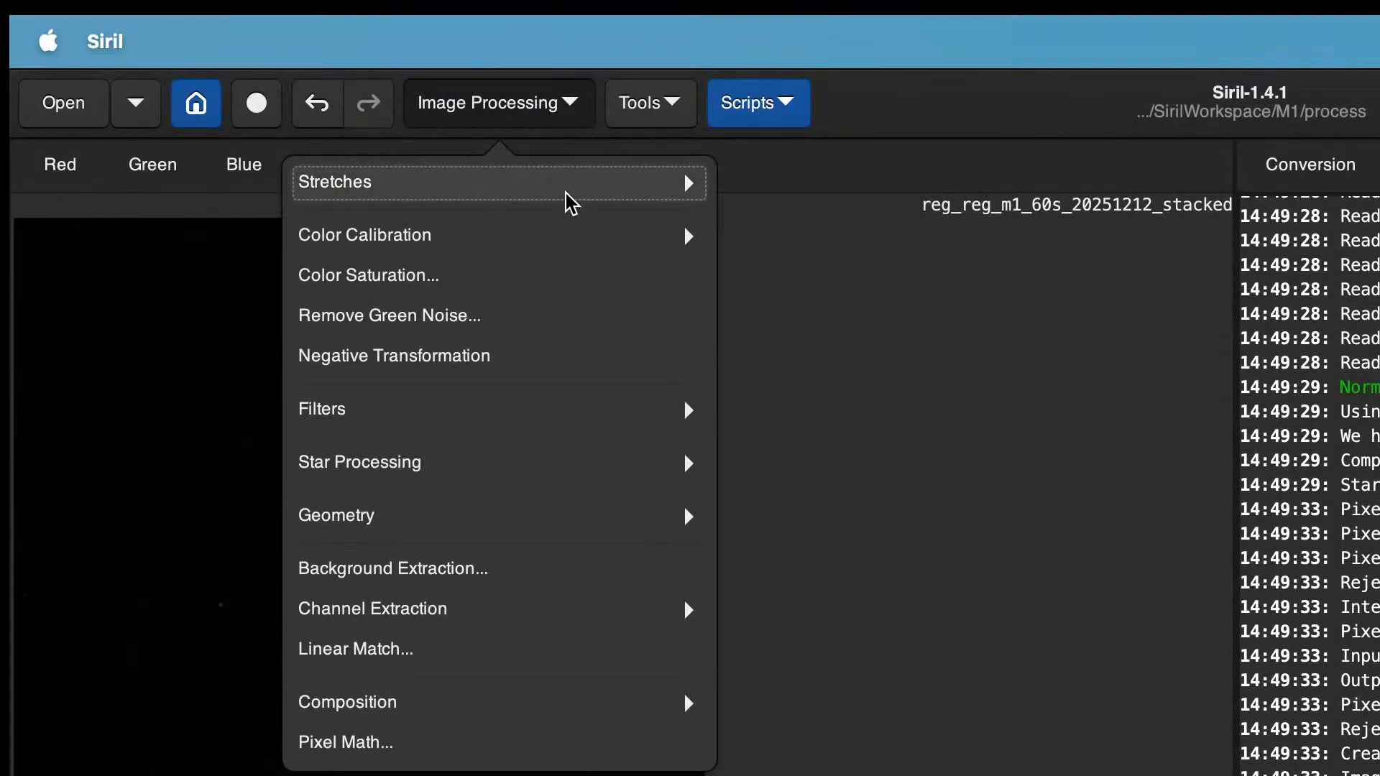
left_click(587, 244)
left_click(540, 260)
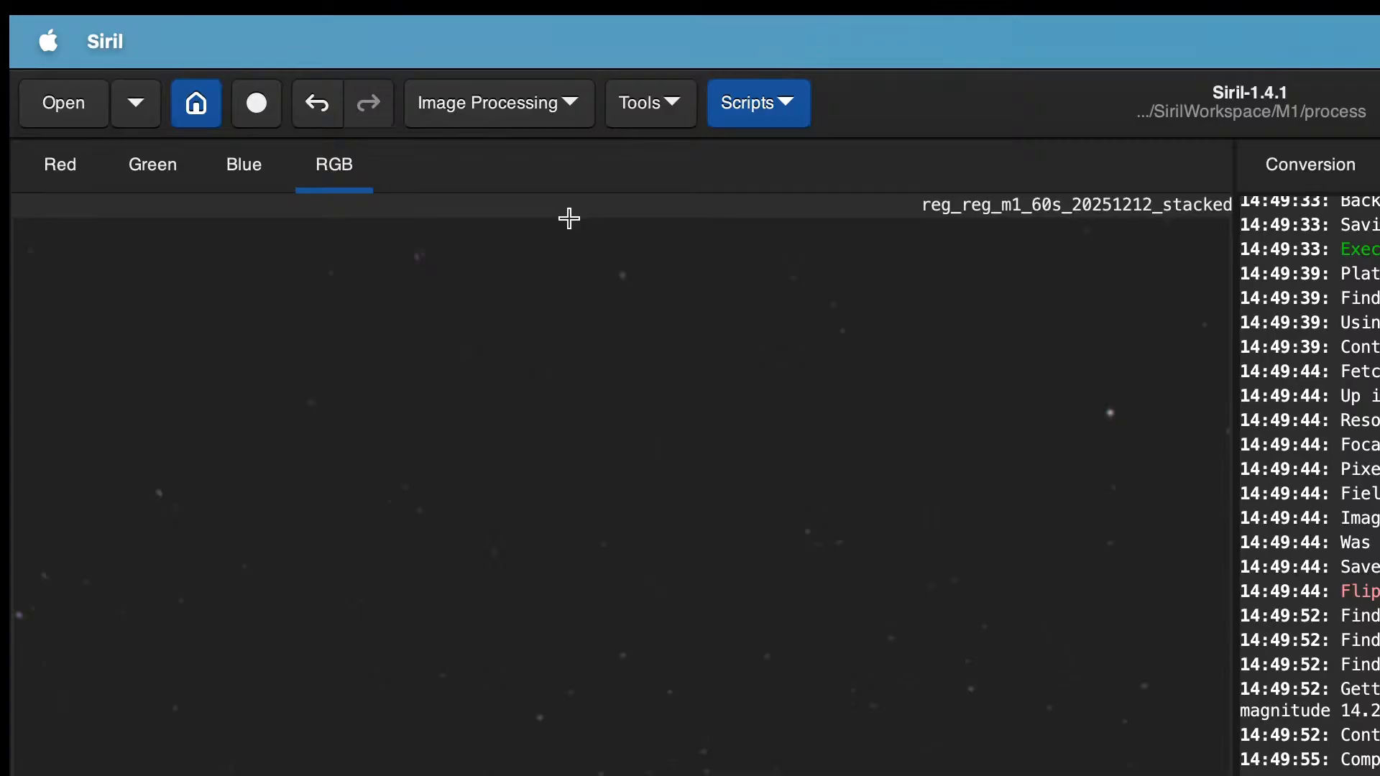
right_click(487, 339)
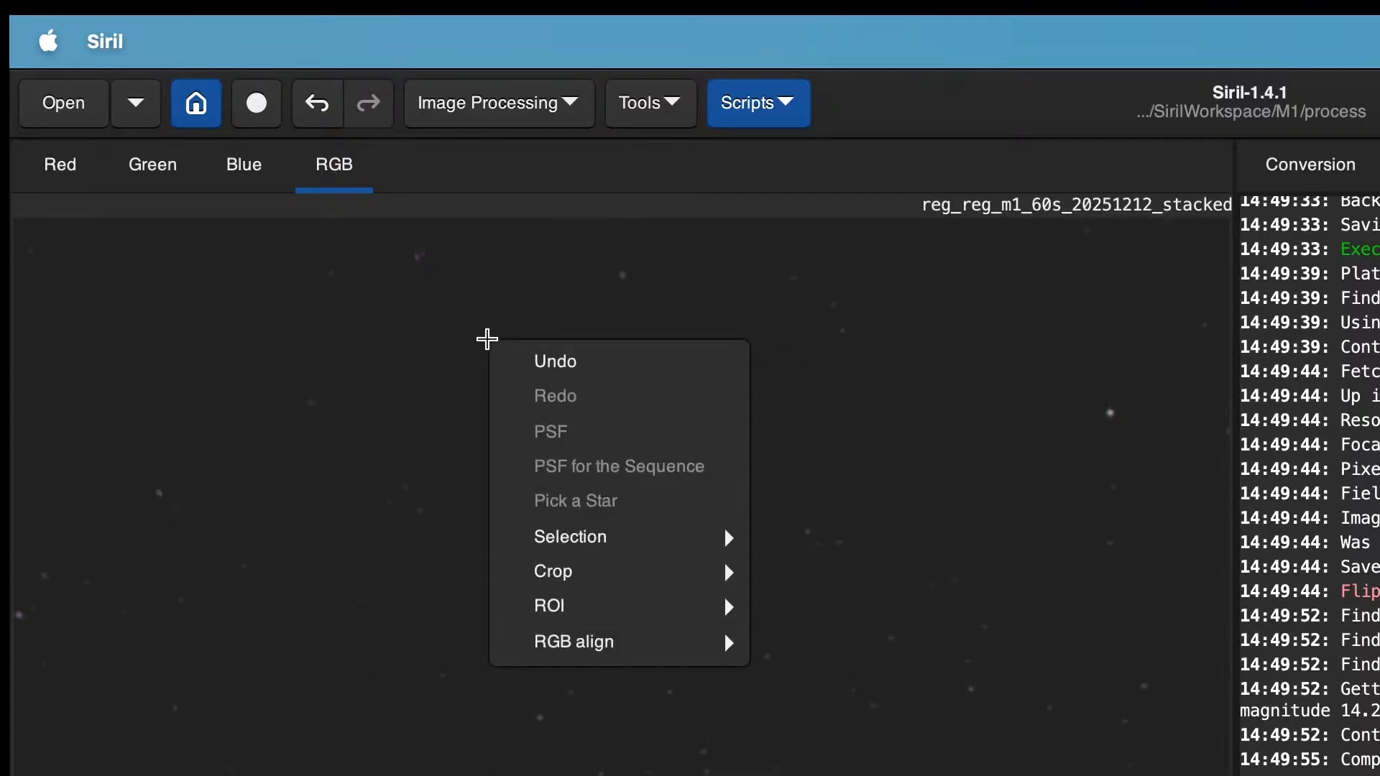
mouse_move(640, 555)
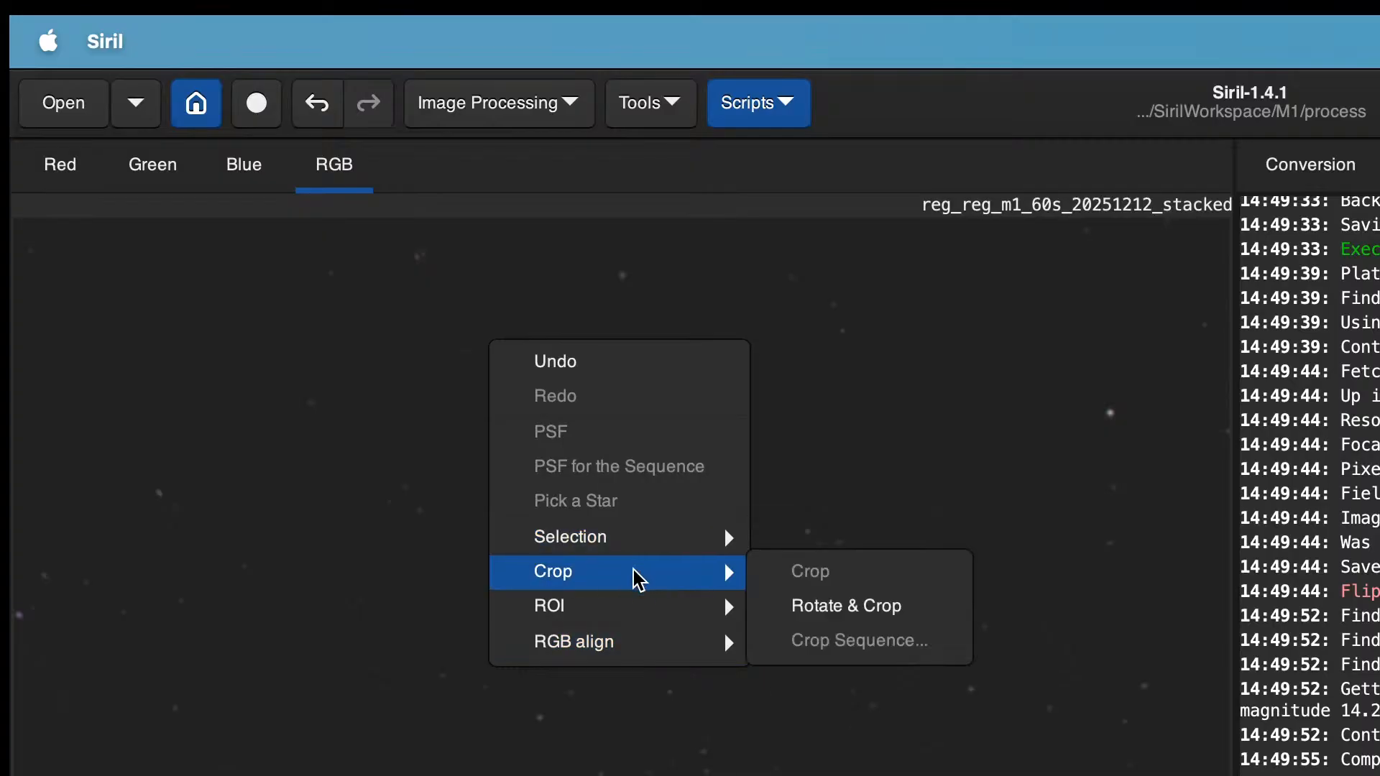
key("Escape")
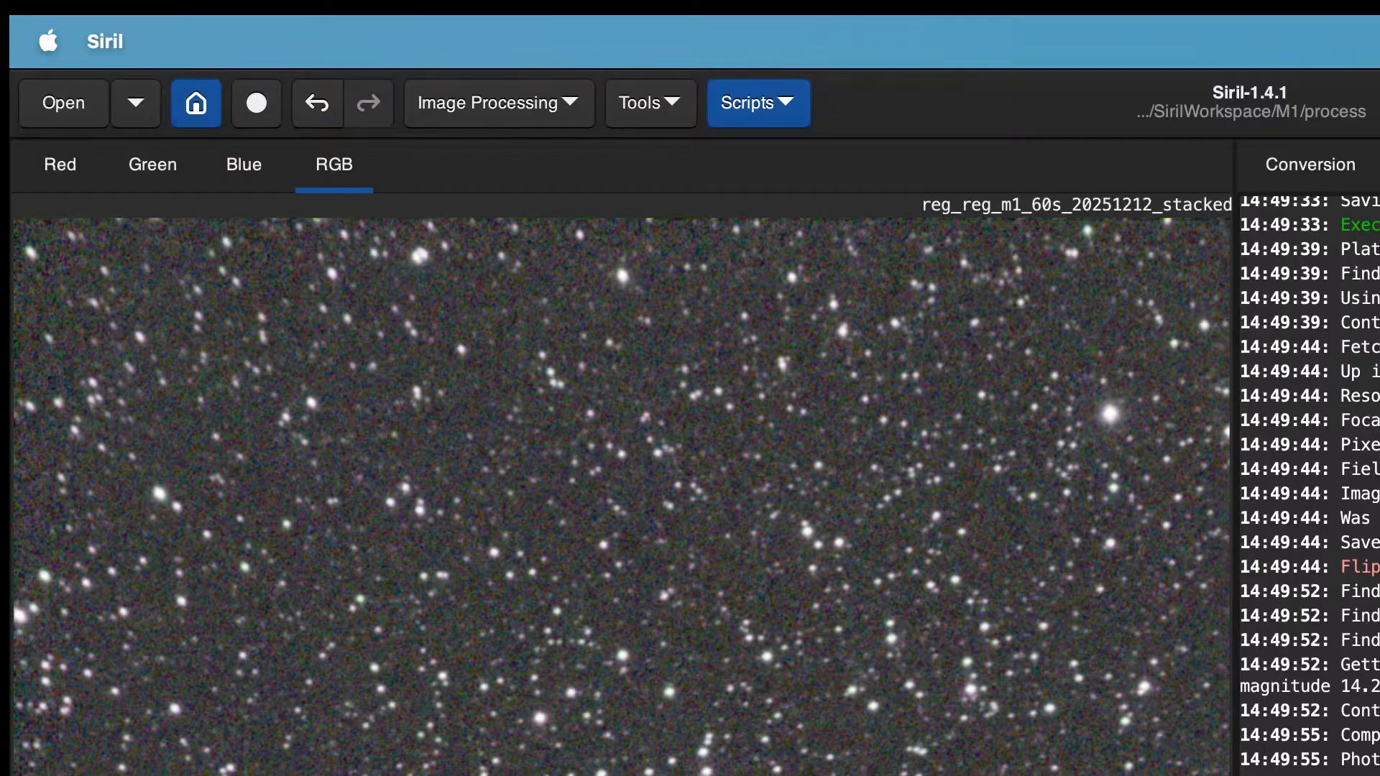
Step: Launch the VeraLux HyperMetric Stretch Python script and accept the scripts notice
key("ctrl+minus")
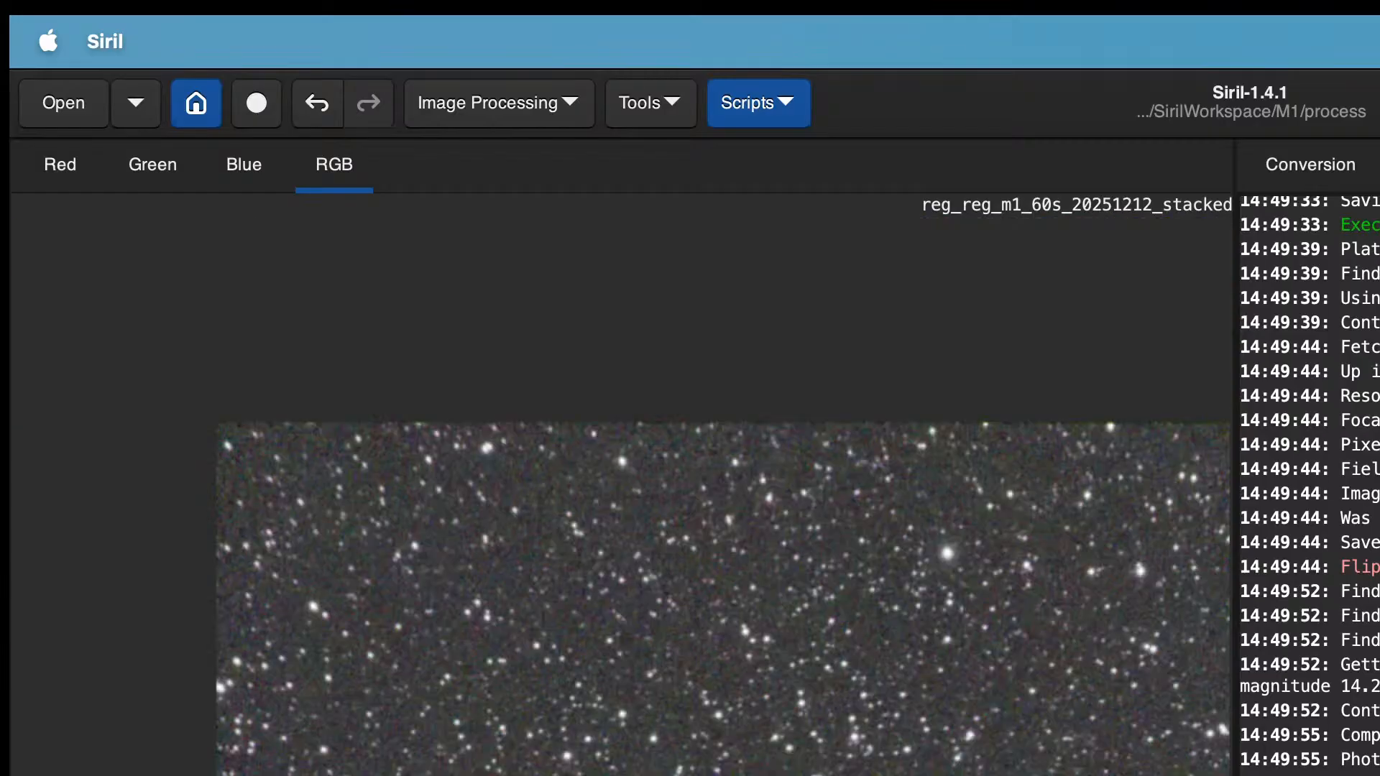
key("ctrl+minus")
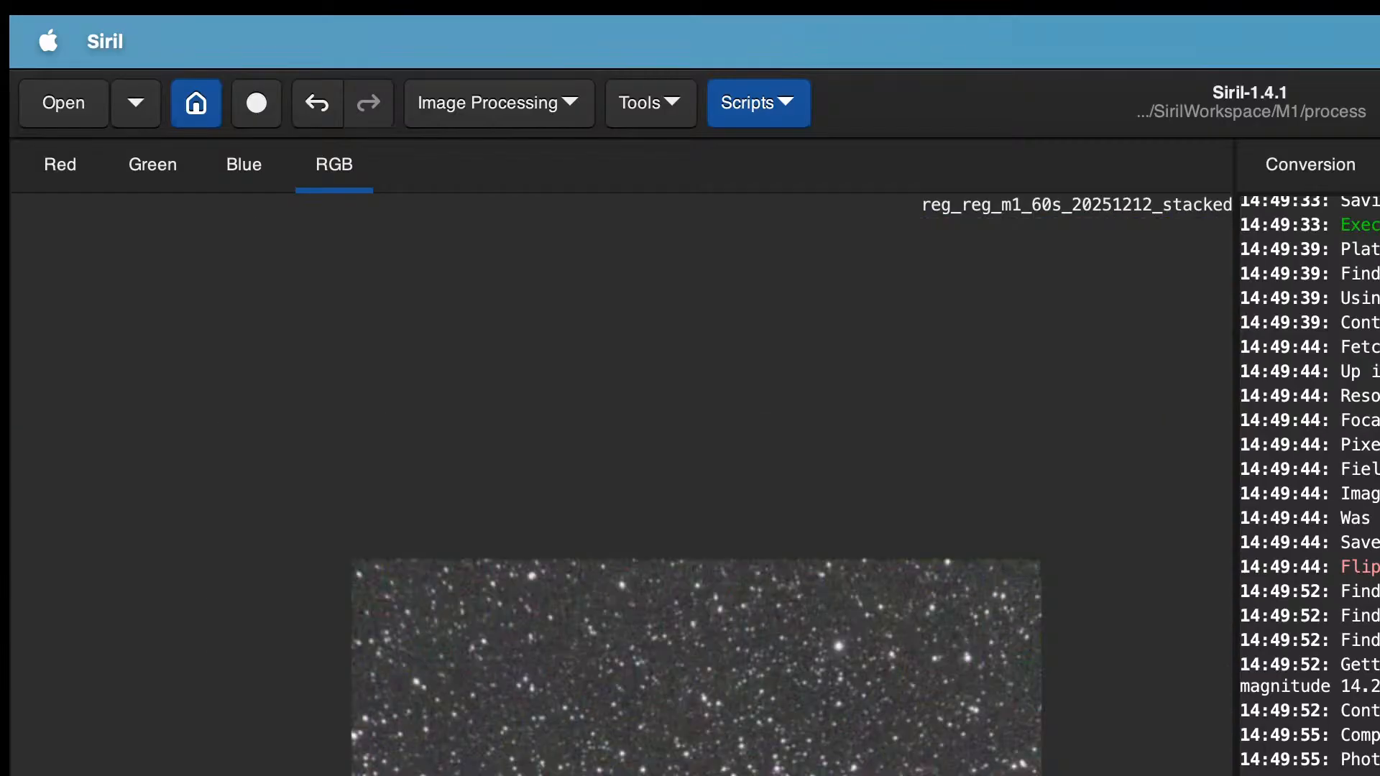
scroll(622, 497, "up", 9)
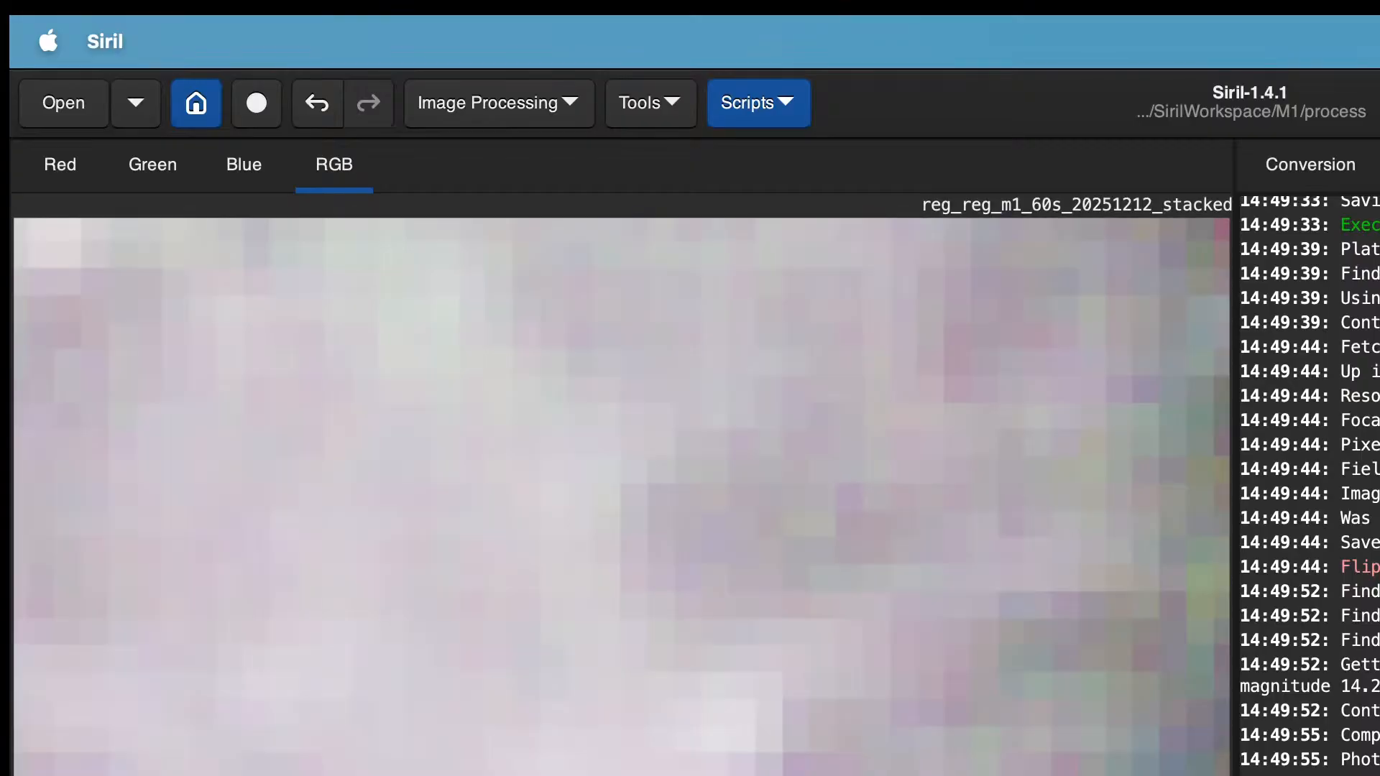
scroll(623, 496, "down", 10)
scroll(622, 497, "up", 7)
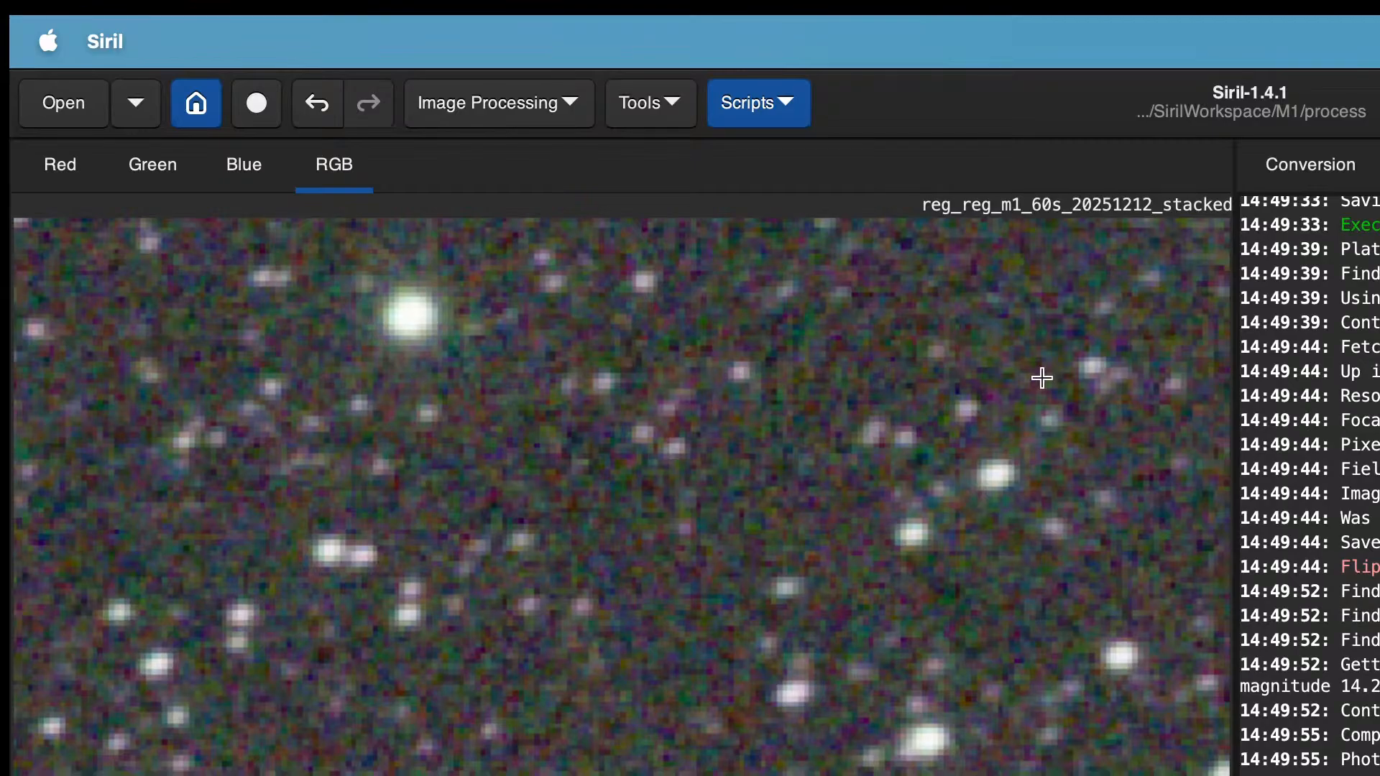
left_click(729, 108)
mouse_move(849, 204)
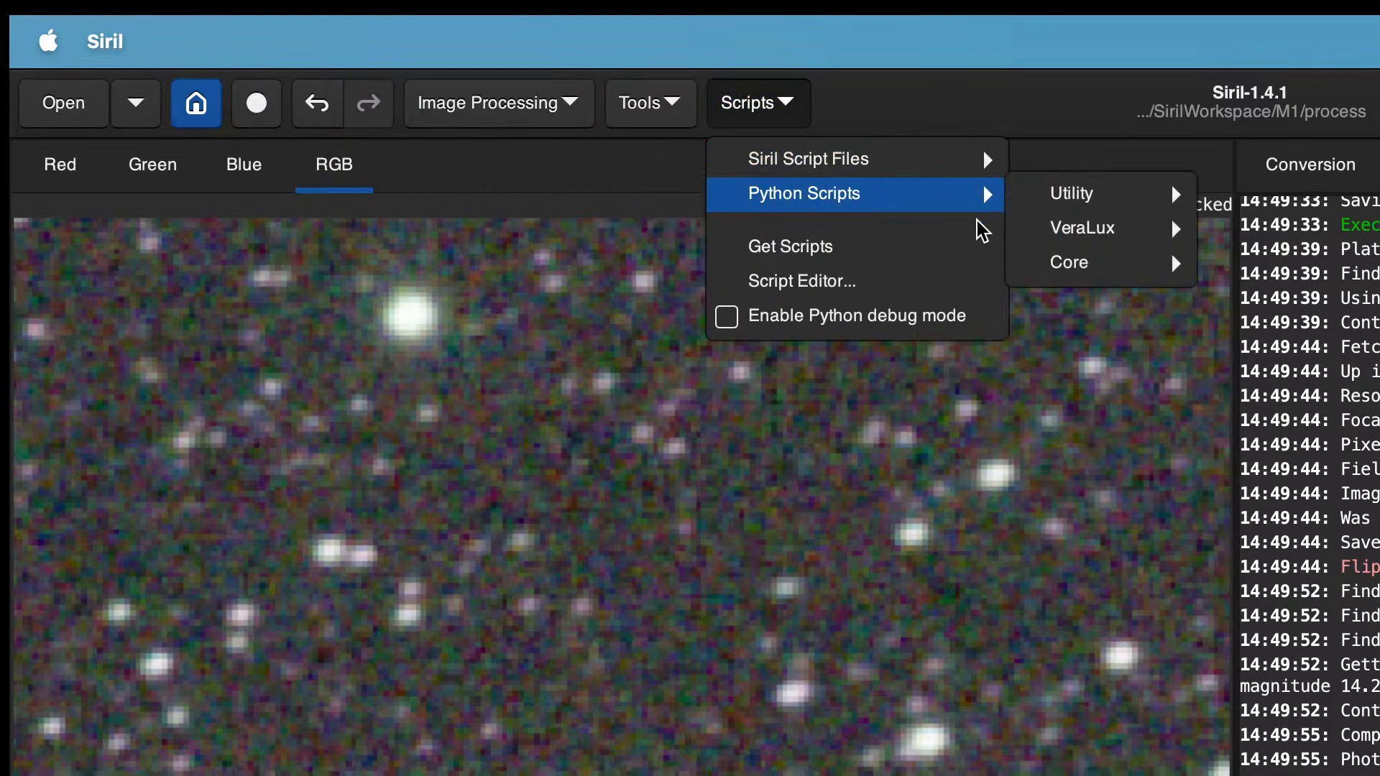
mouse_move(1118, 240)
left_click(1338, 272)
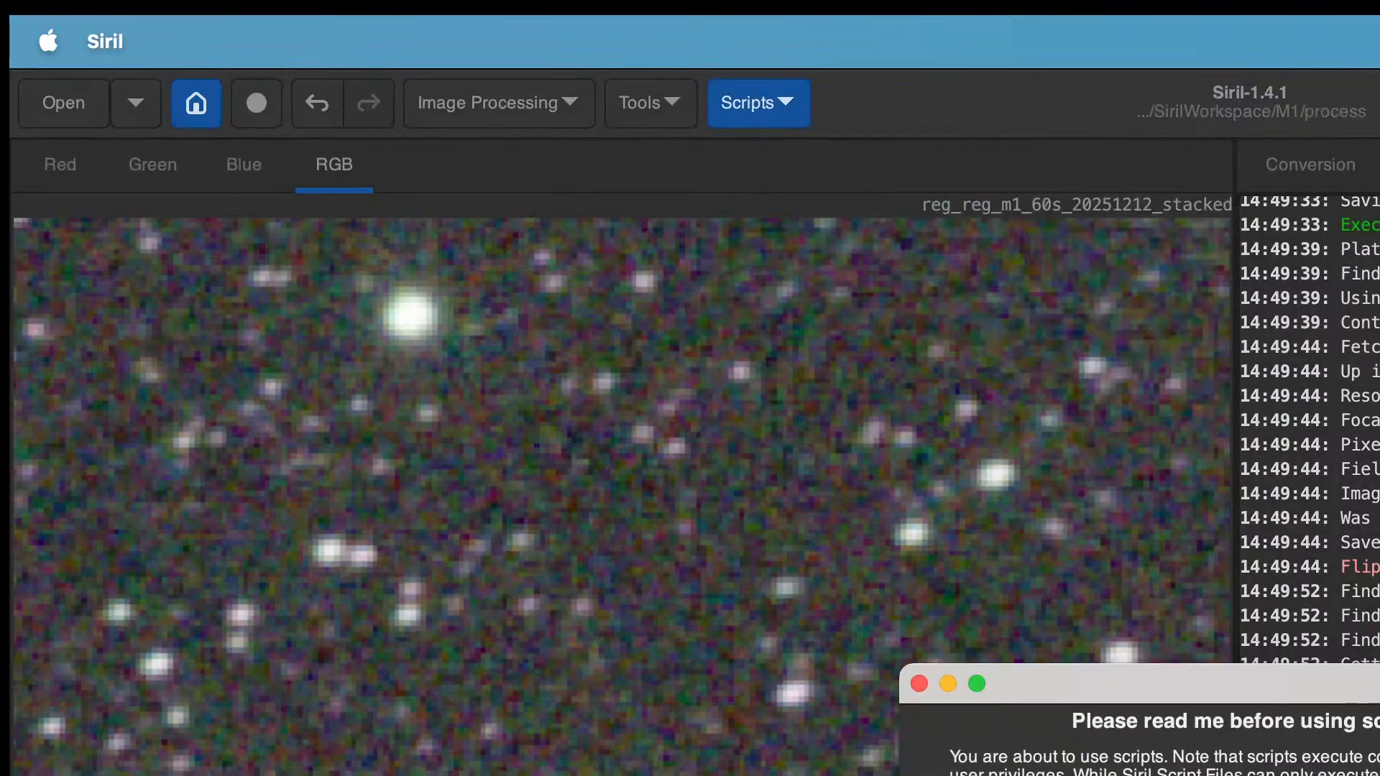
key("Return")
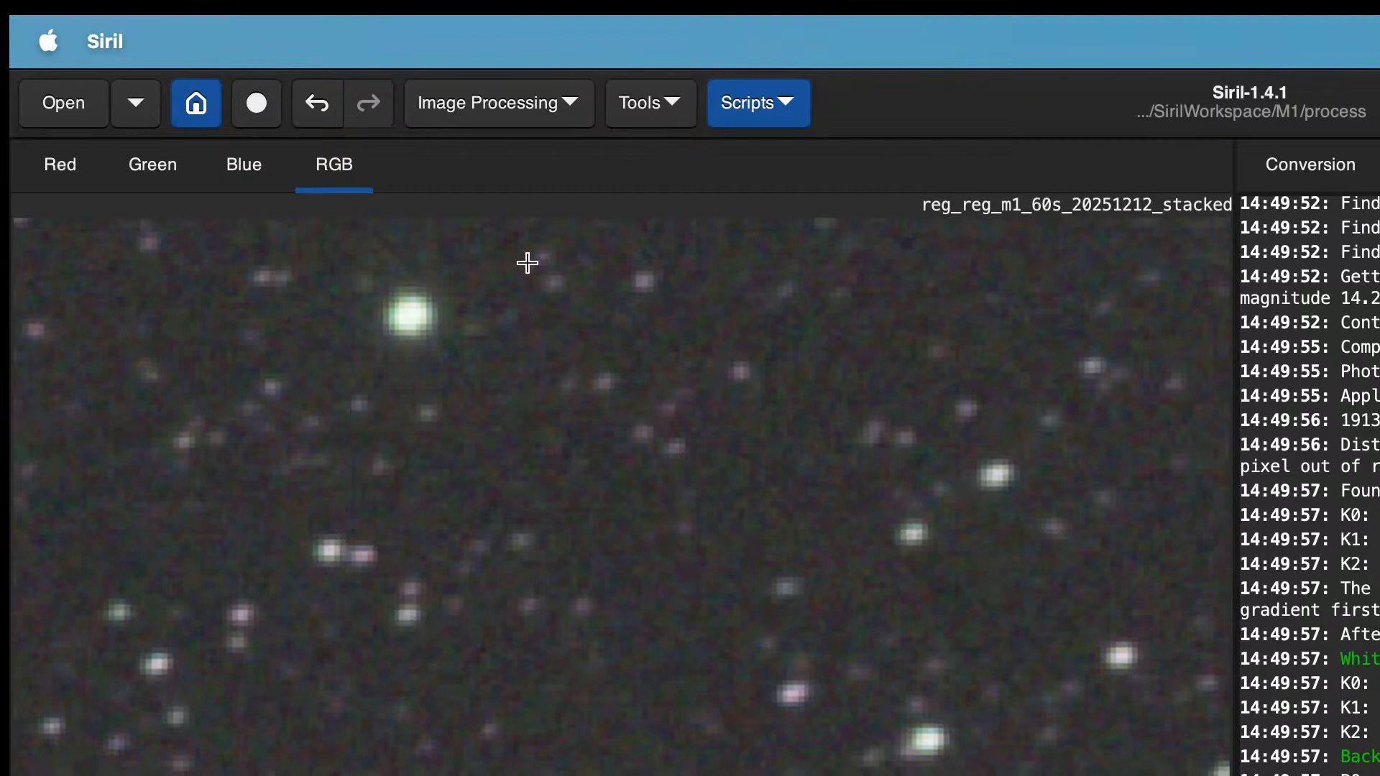
Step: Open the StarNet Star Removal tool from Star Processing
left_click(548, 103)
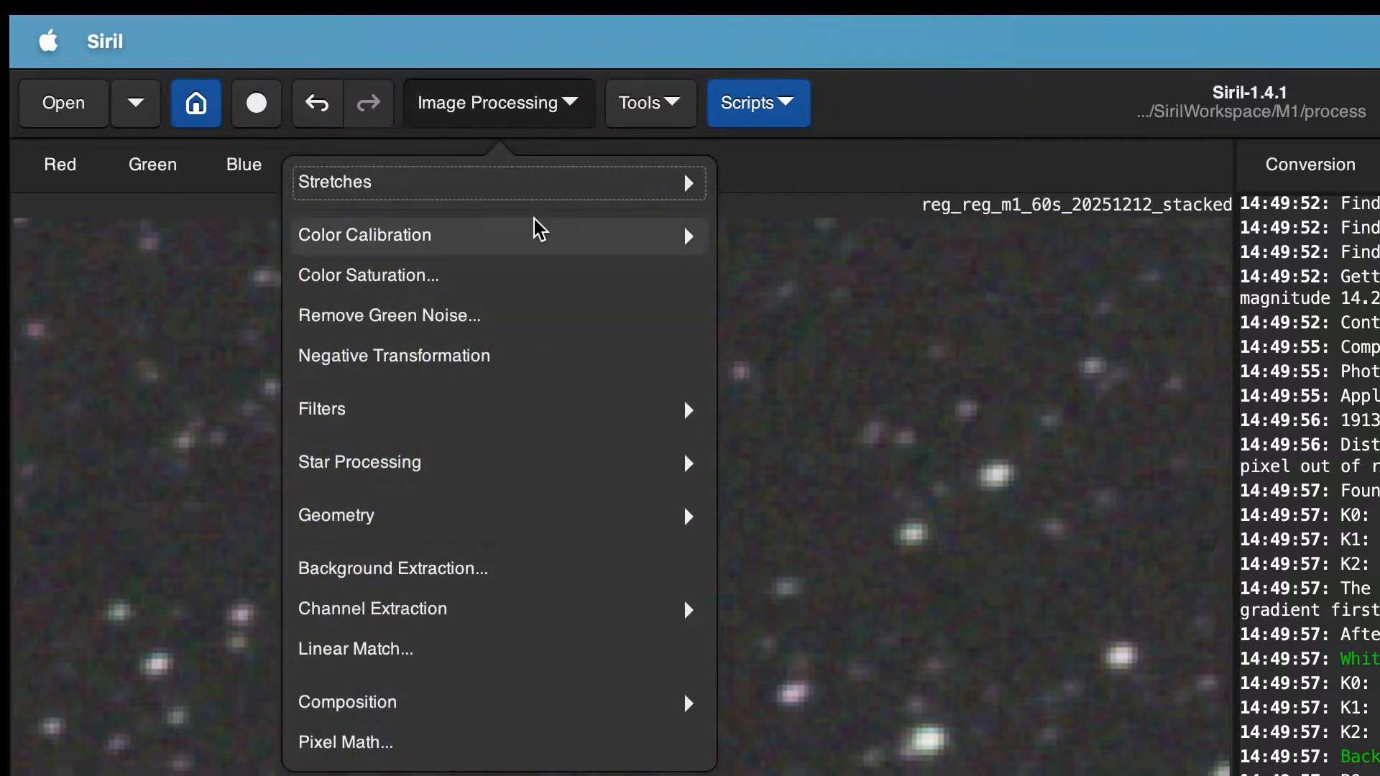
left_click(530, 474)
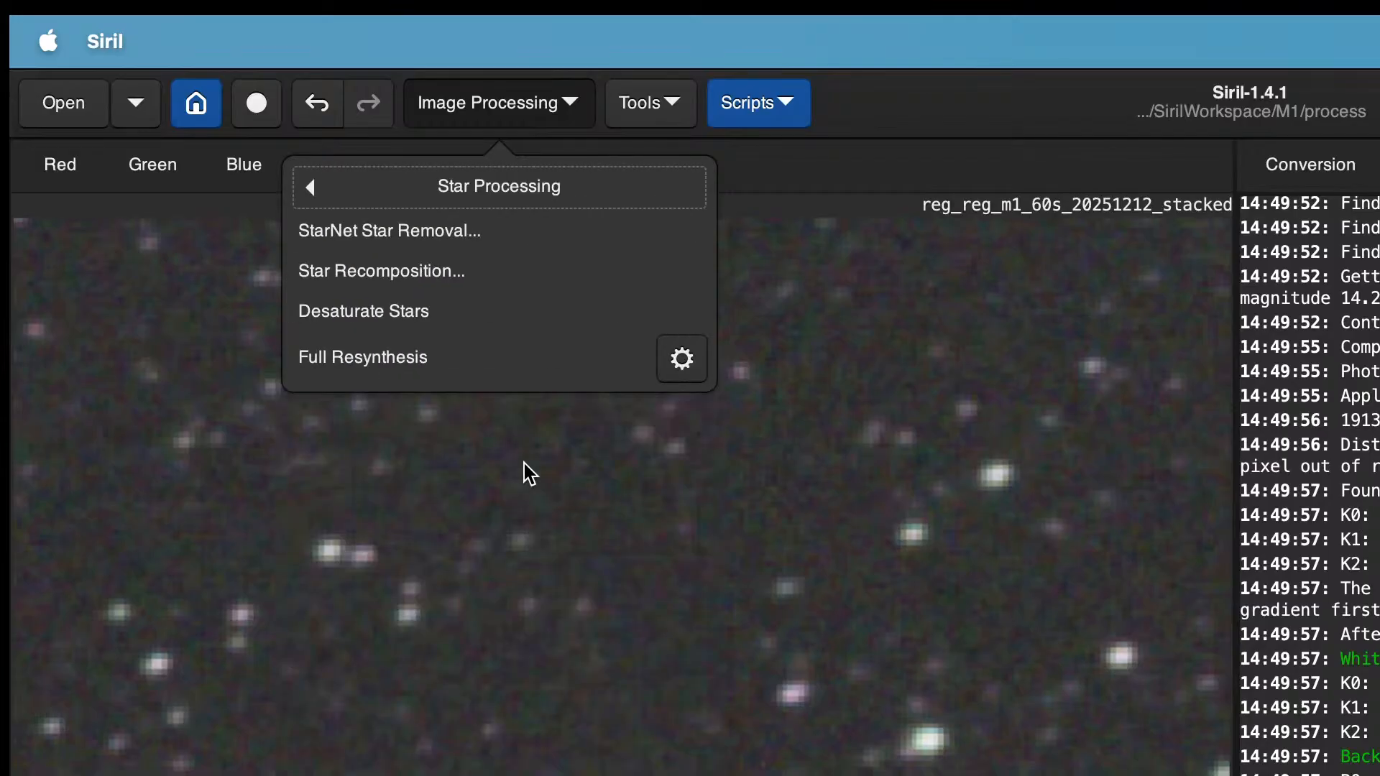
left_click(443, 236)
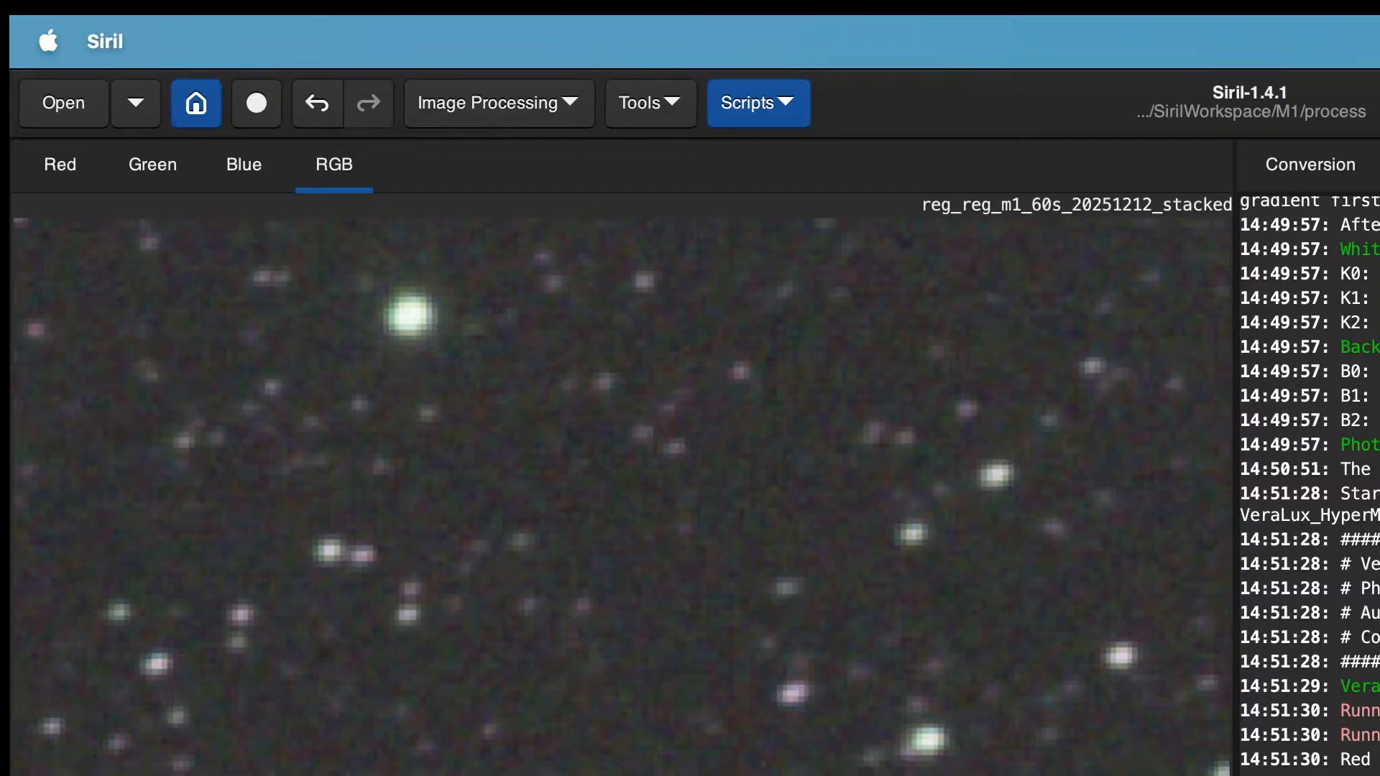
Step: Add the Light_M1_60.0s_IRCUT light frames from the lights folder to the conversion source list
left_click(1322, 166)
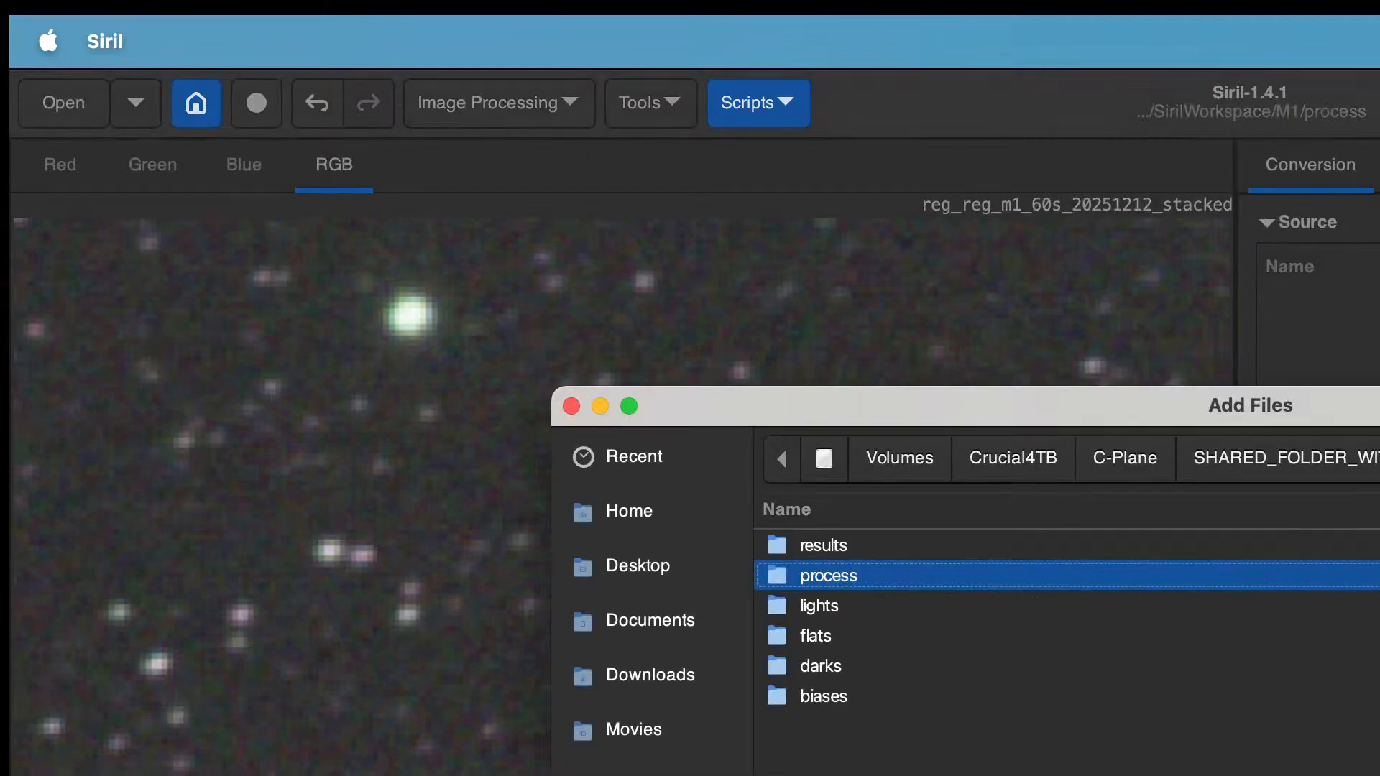
double_click(821, 610)
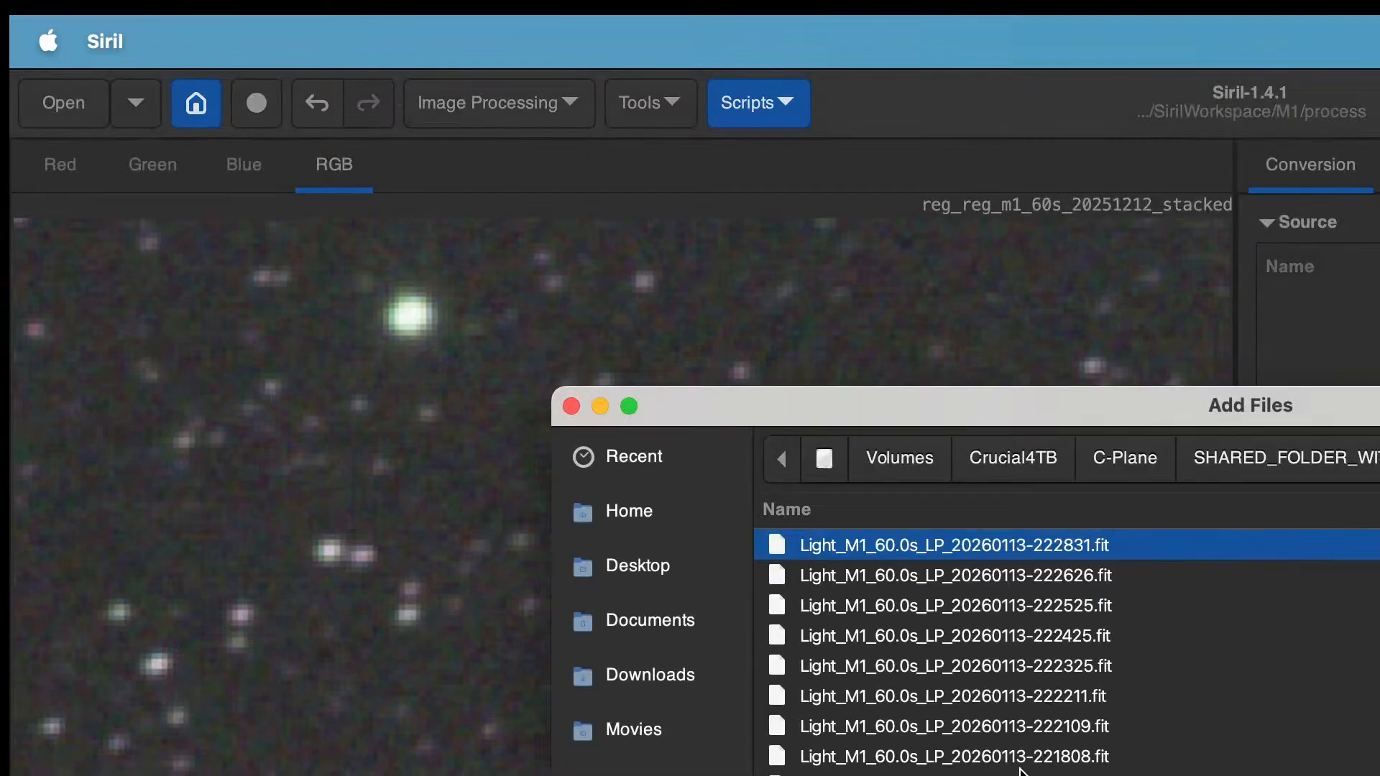
scroll(1021, 769, "down", 6)
scroll(1020, 770, "down", 10)
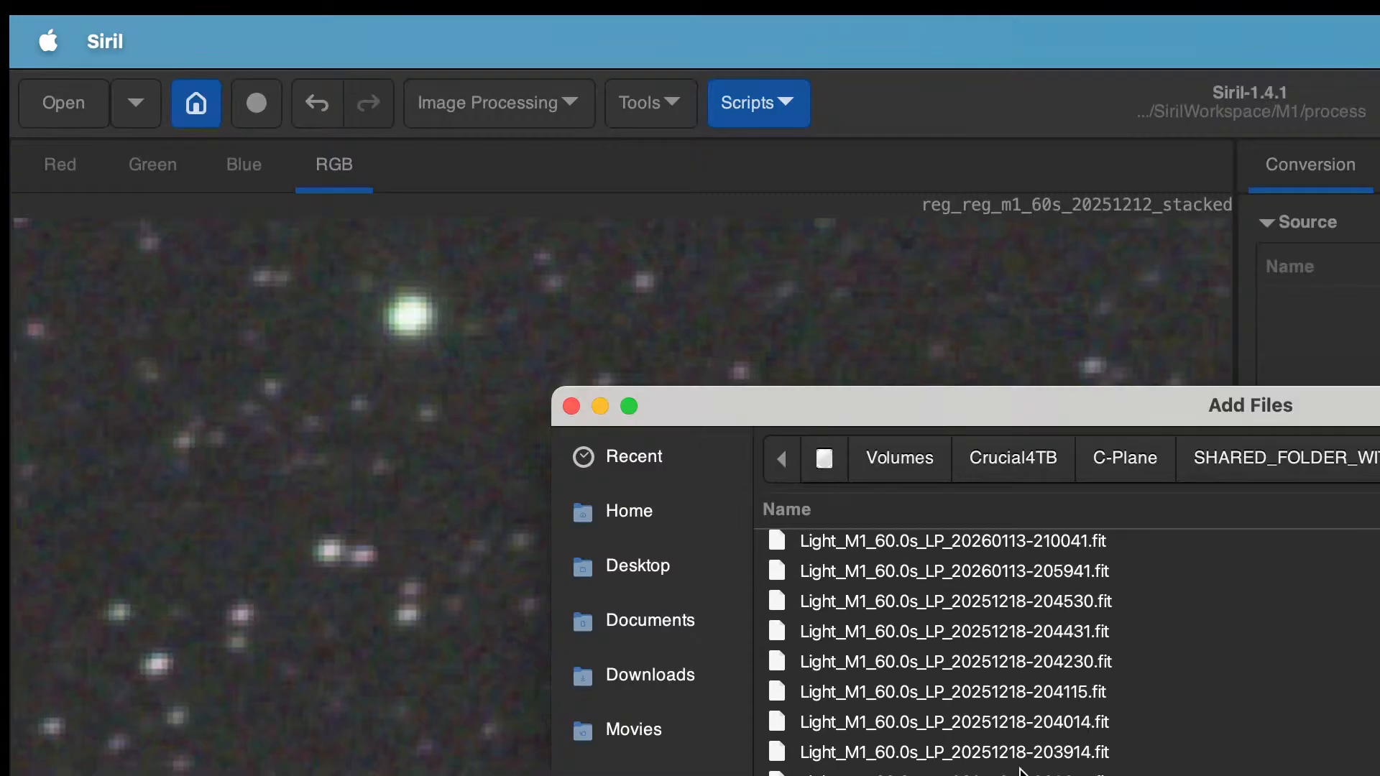
scroll(1020, 771, "down", 15)
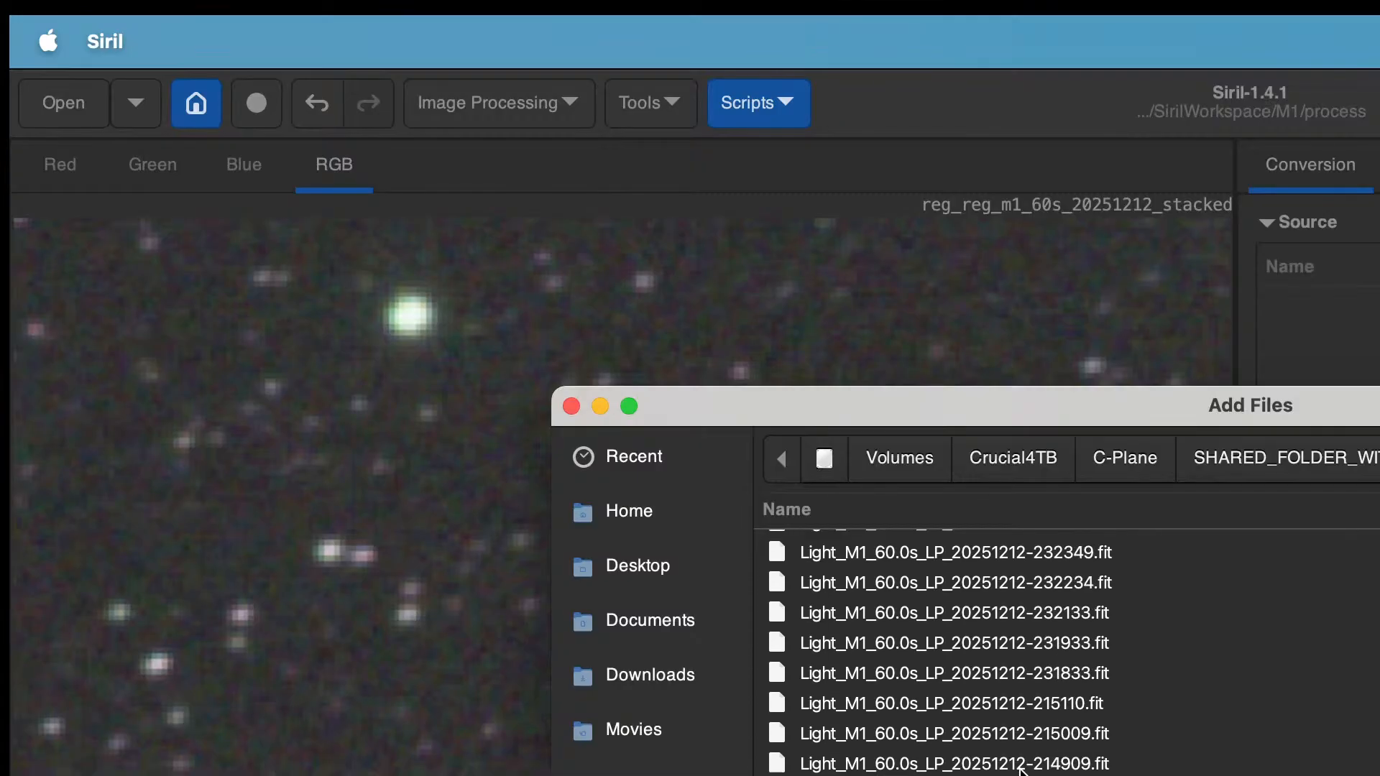
scroll(1021, 771, "down", 20)
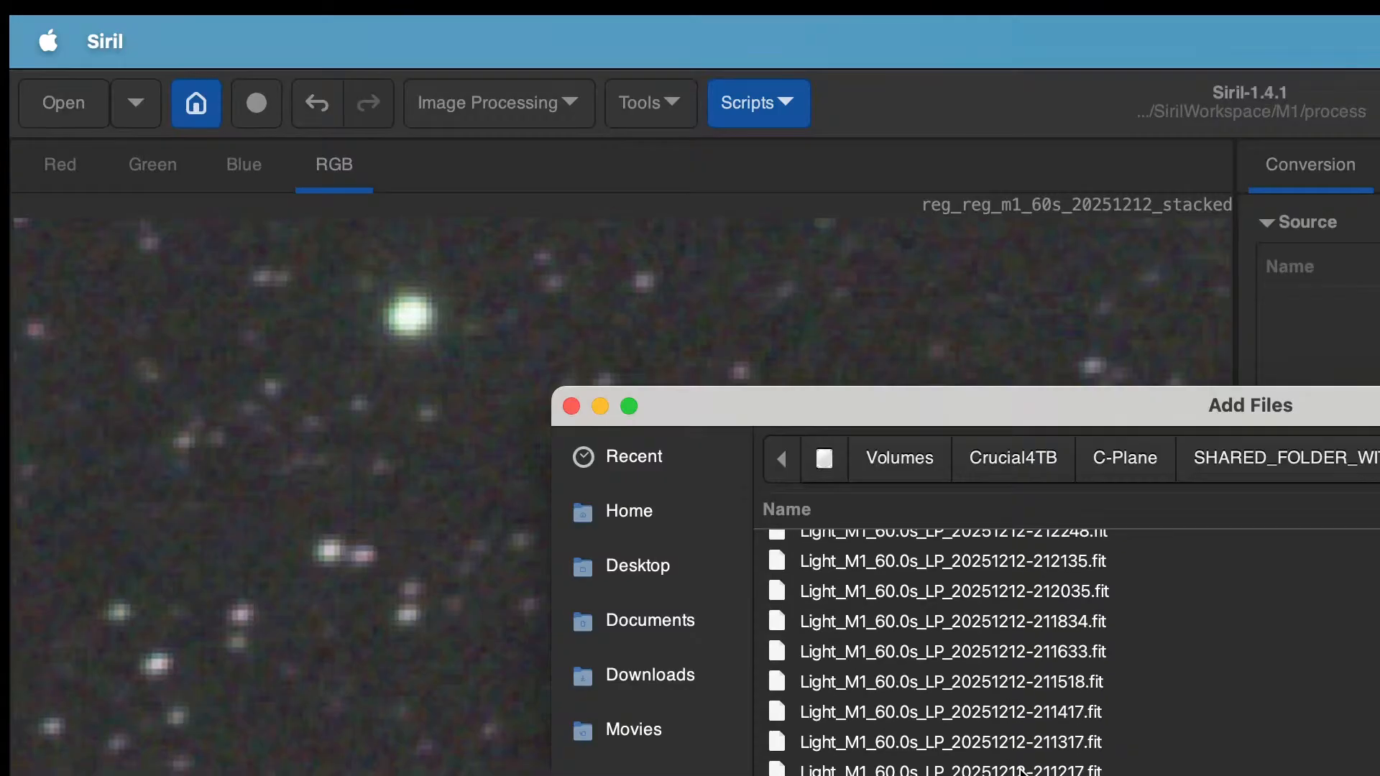
scroll(1020, 771, "down", 1)
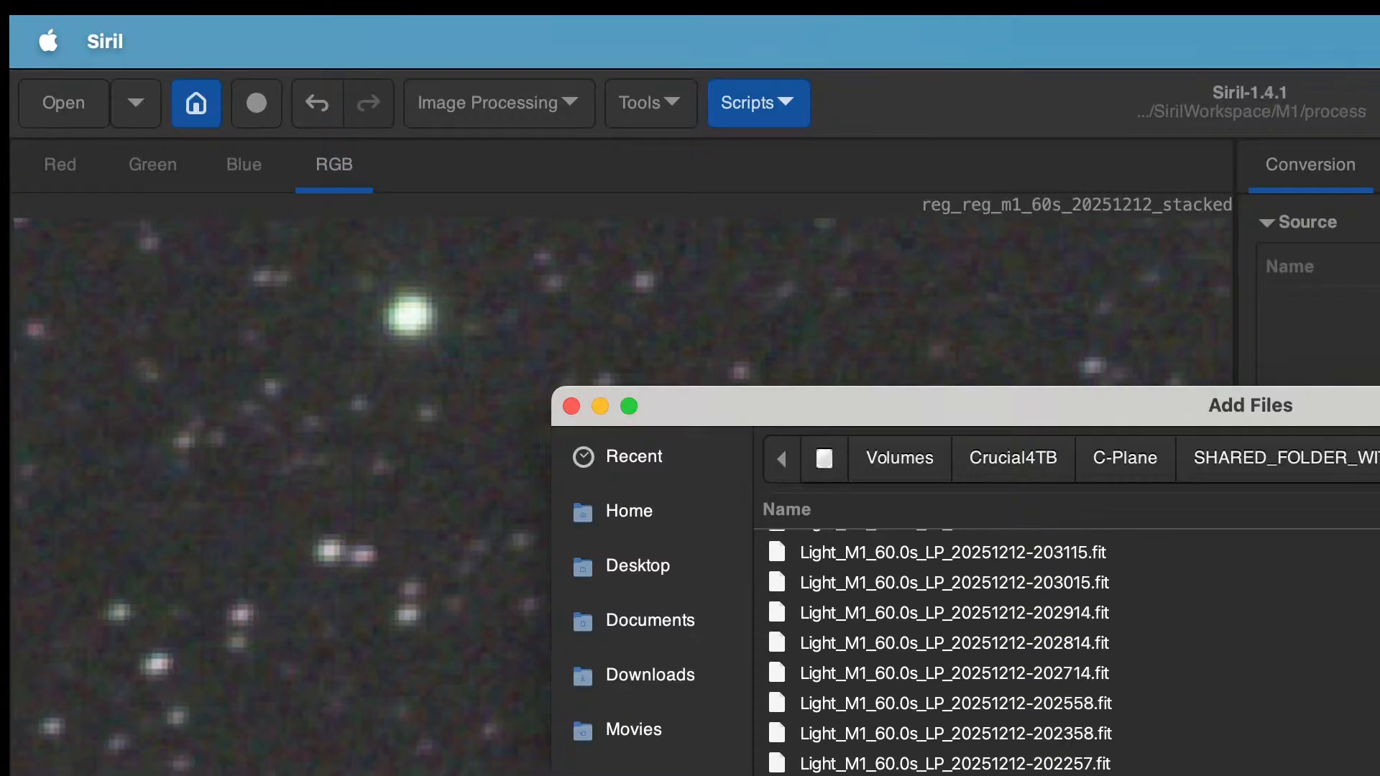
scroll(1021, 770, "down", 12)
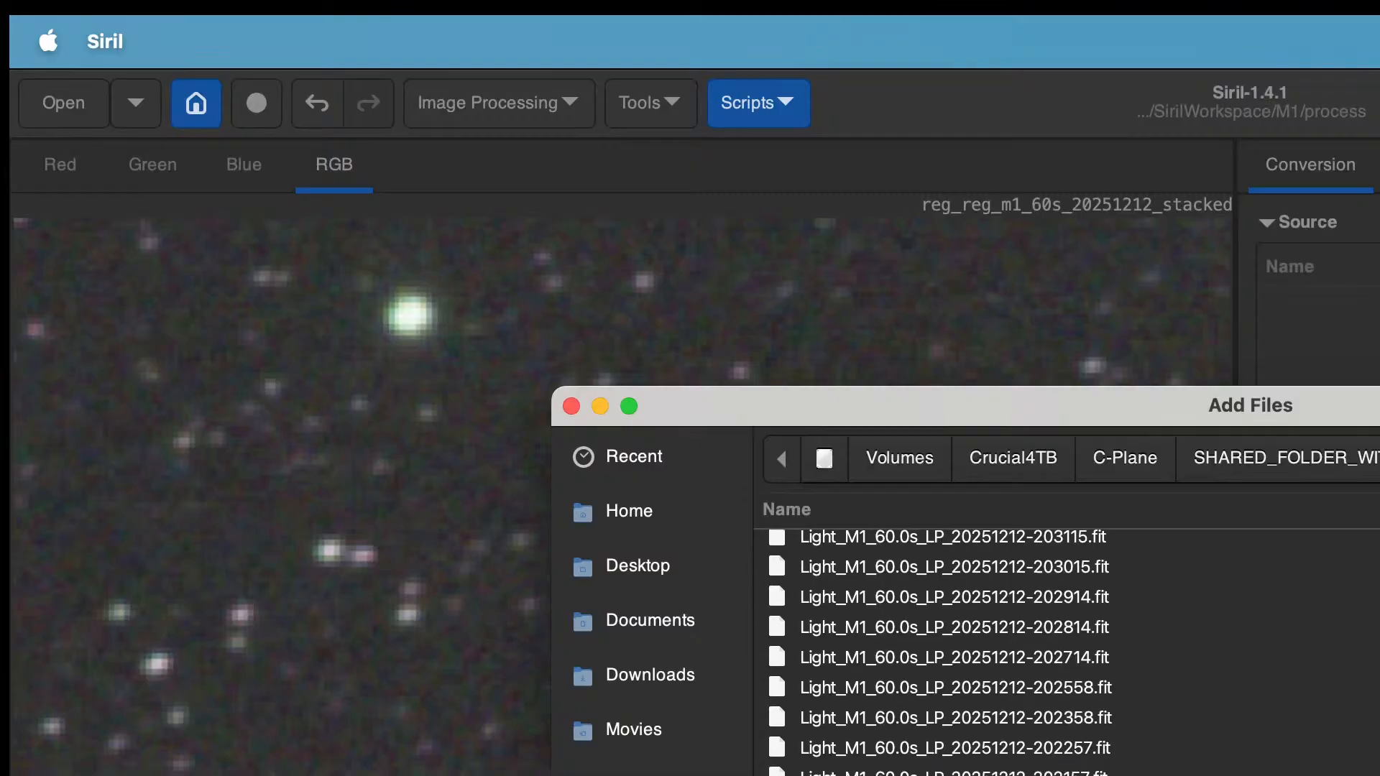
scroll(1063, 647, "down", 20)
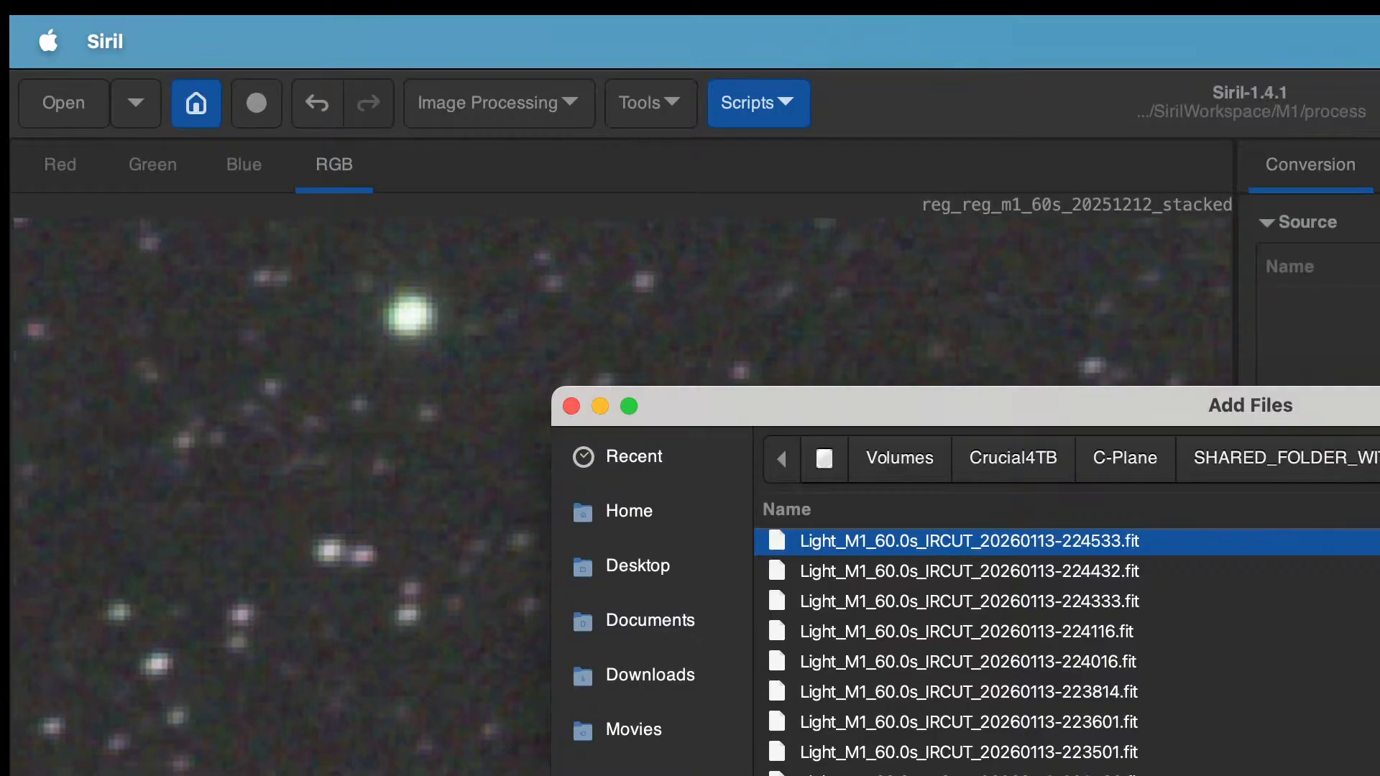
scroll(1064, 647, "down", 10)
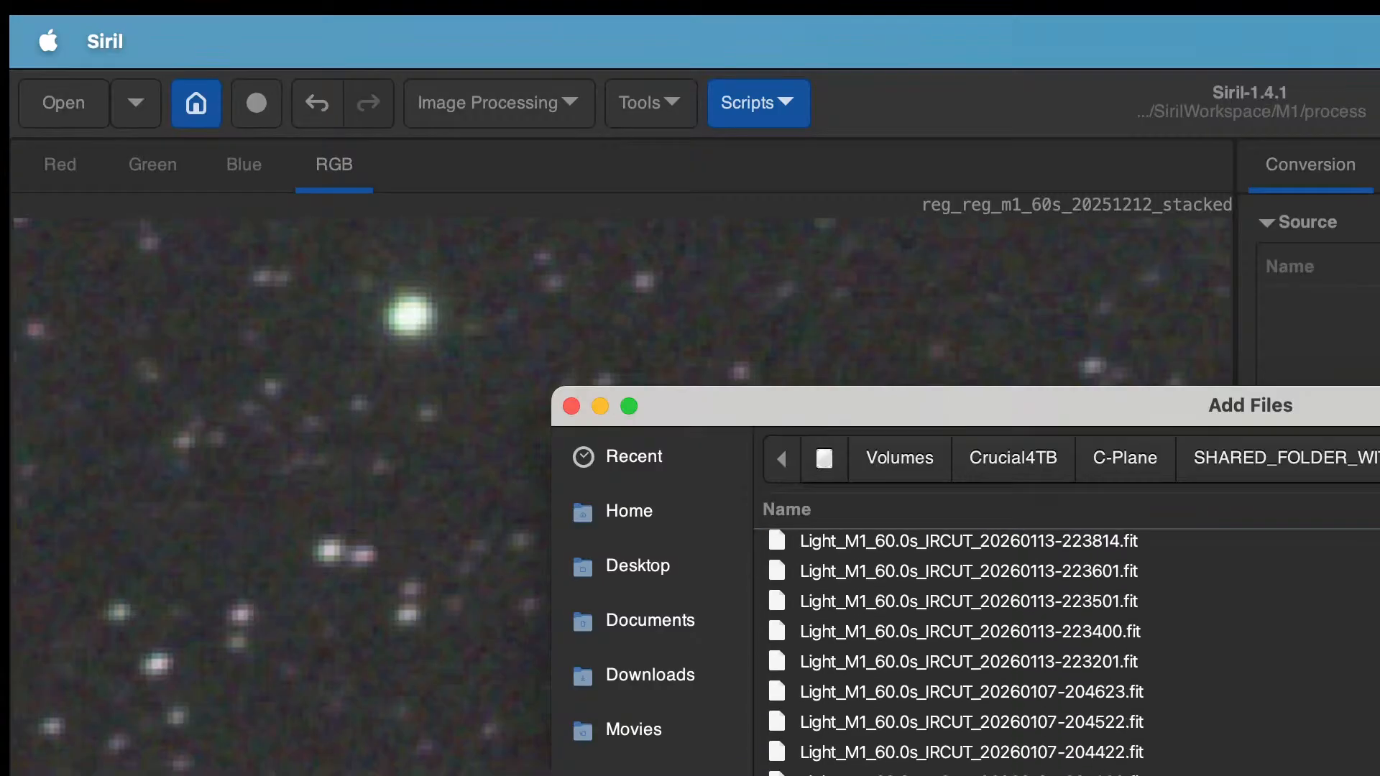
scroll(1063, 646, "up", 14)
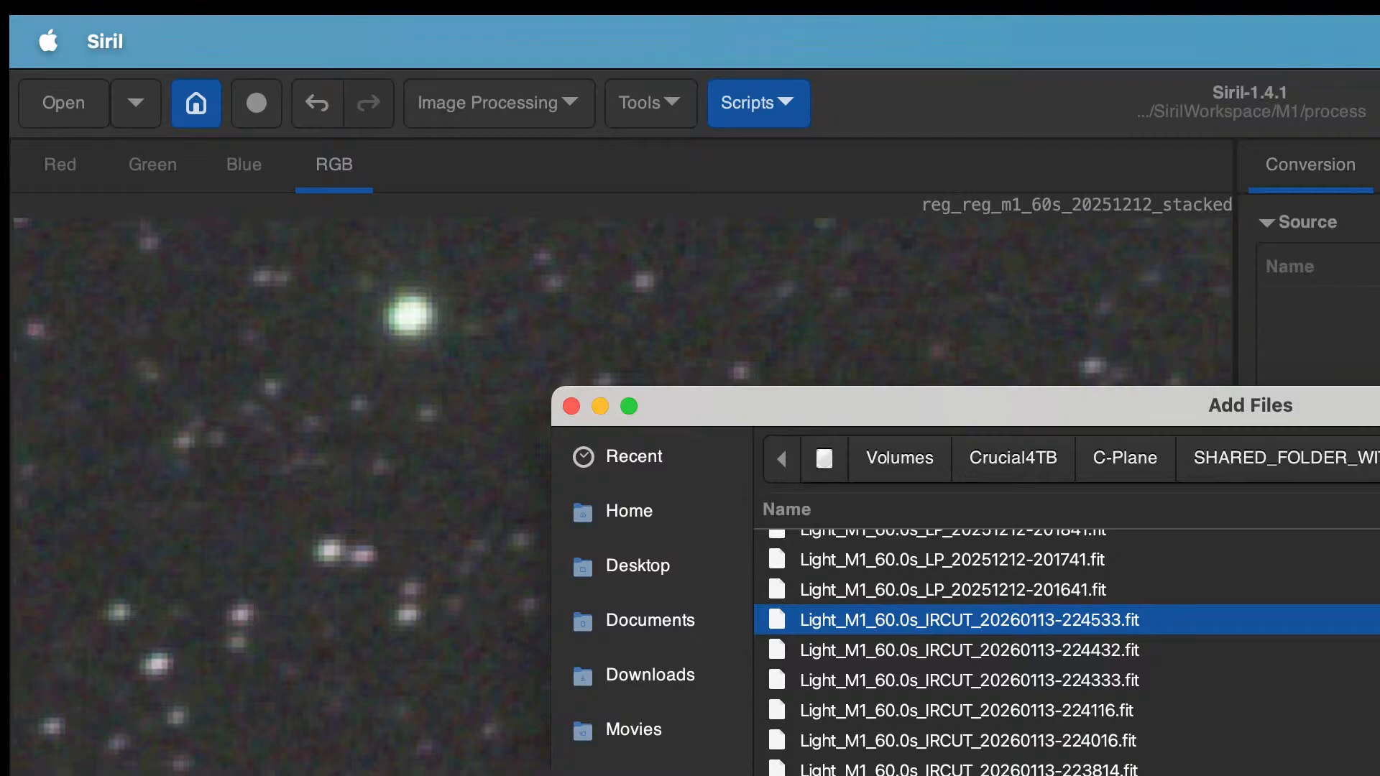
left_click(1063, 770, "shift")
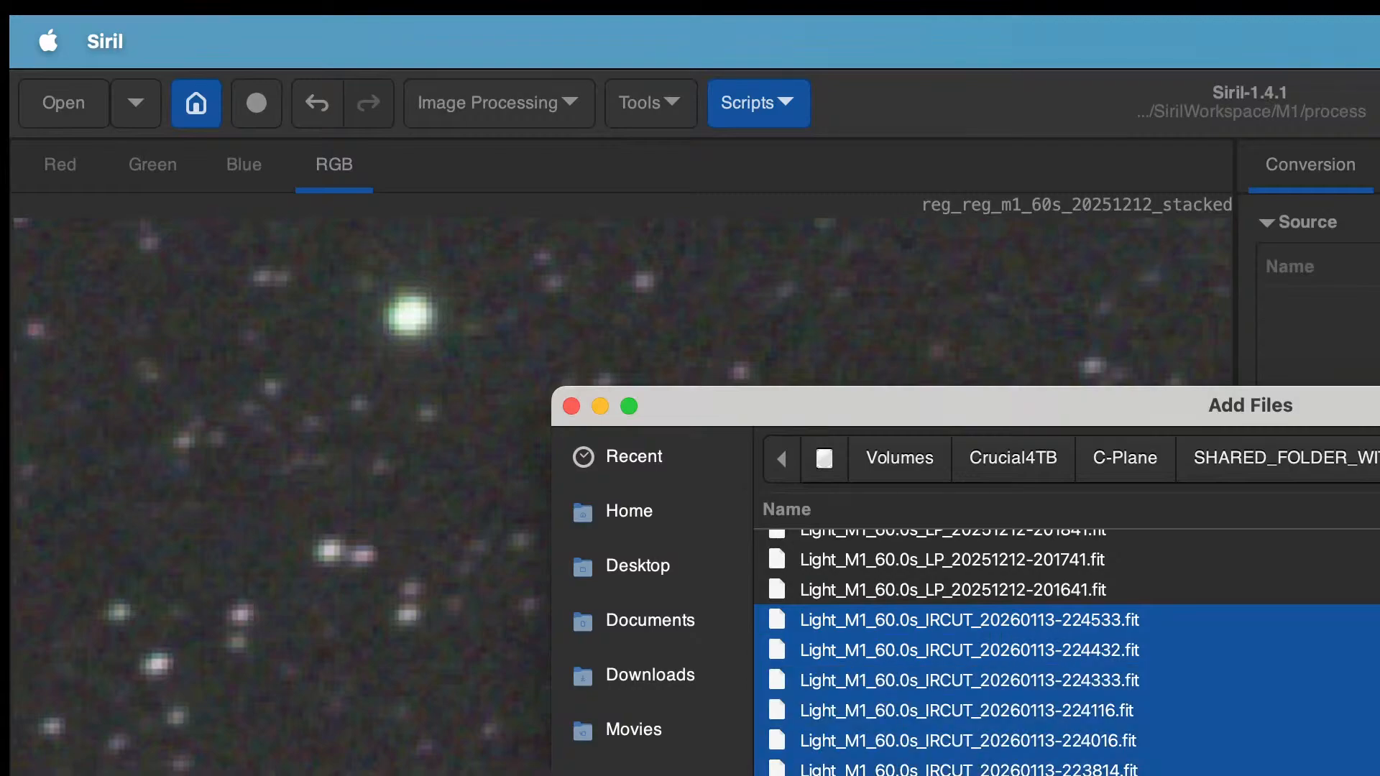
key("Return")
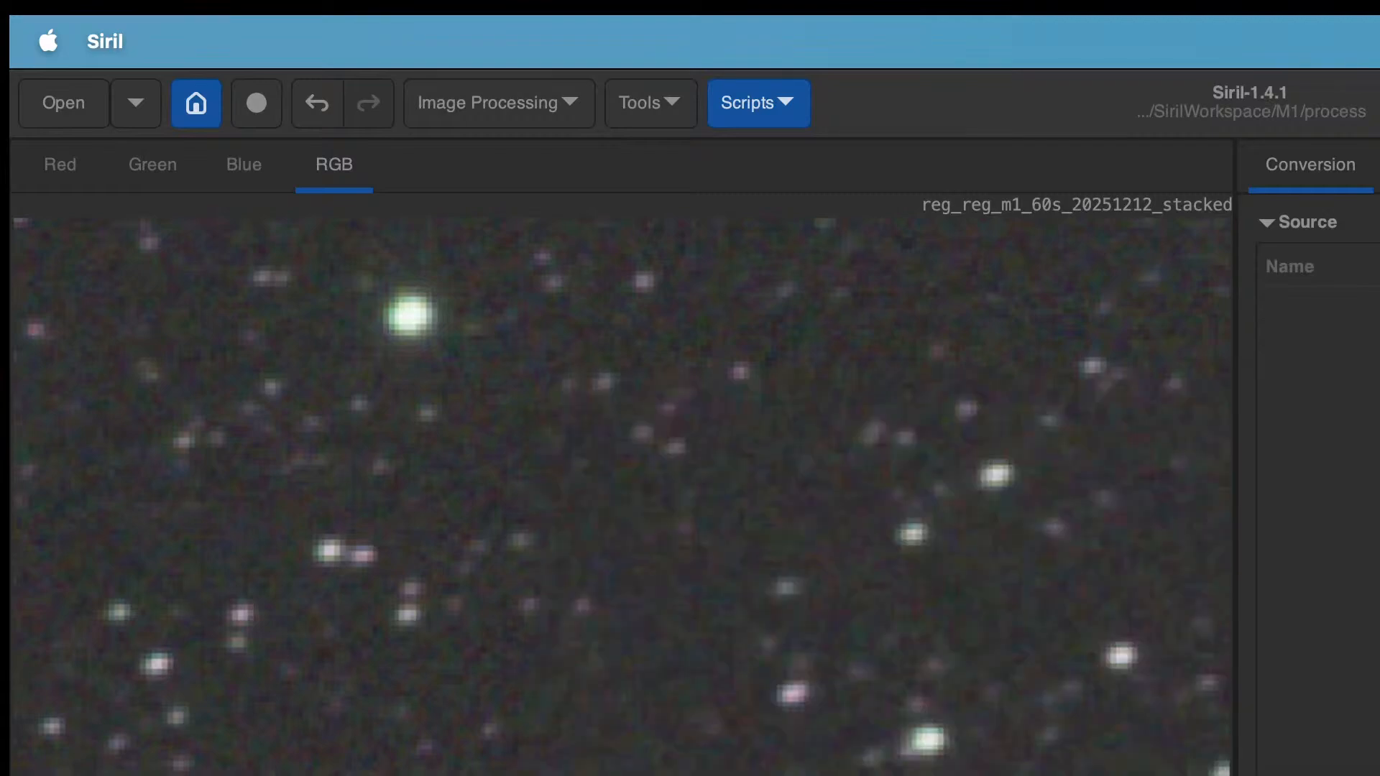